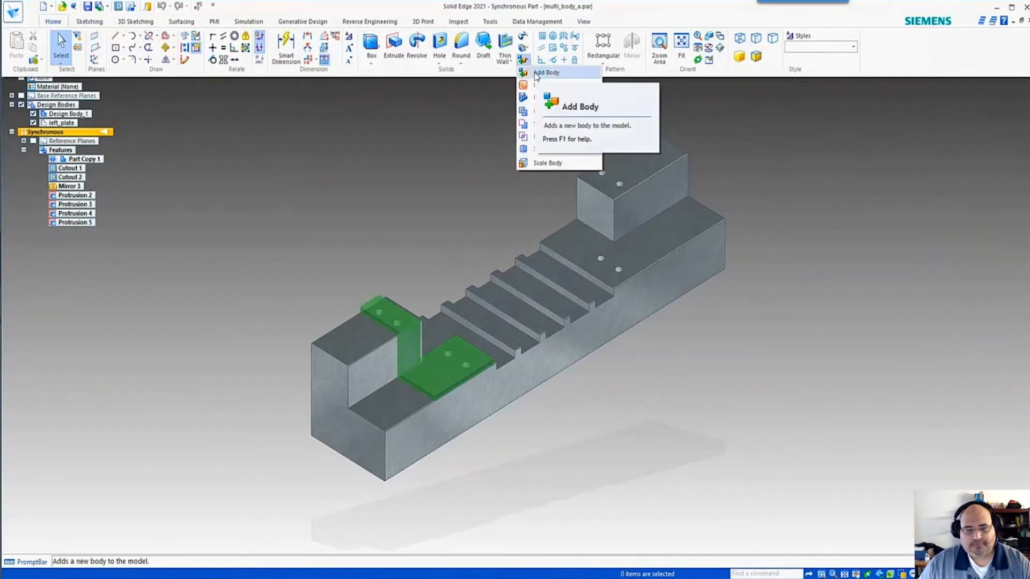
Add a new sheet metal body named "Left Bracket" to the model.
{"action": "left_click", "coordinate": [534, 73]}
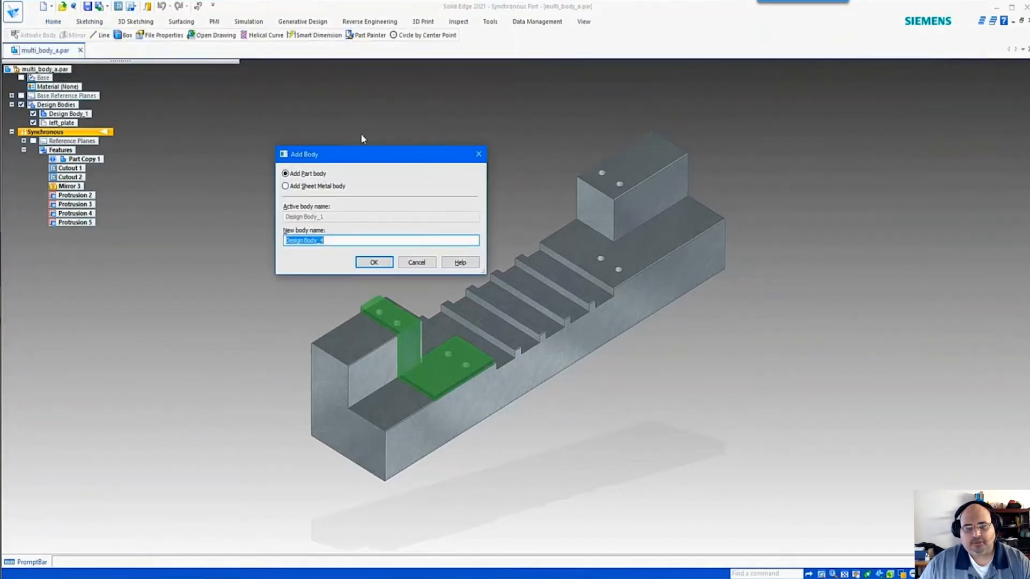
{"action": "left_click", "coordinate": [320, 188]}
{"action": "left_click_drag", "start_coordinate": [323, 240], "coordinate": [265, 243]}
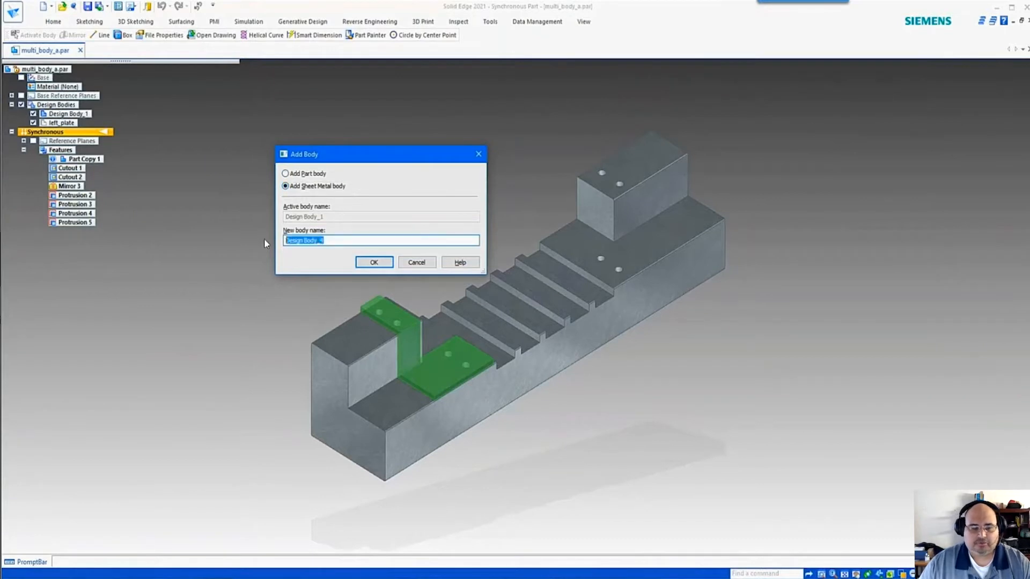
{"action": "type", "text": "Left Bracket"}
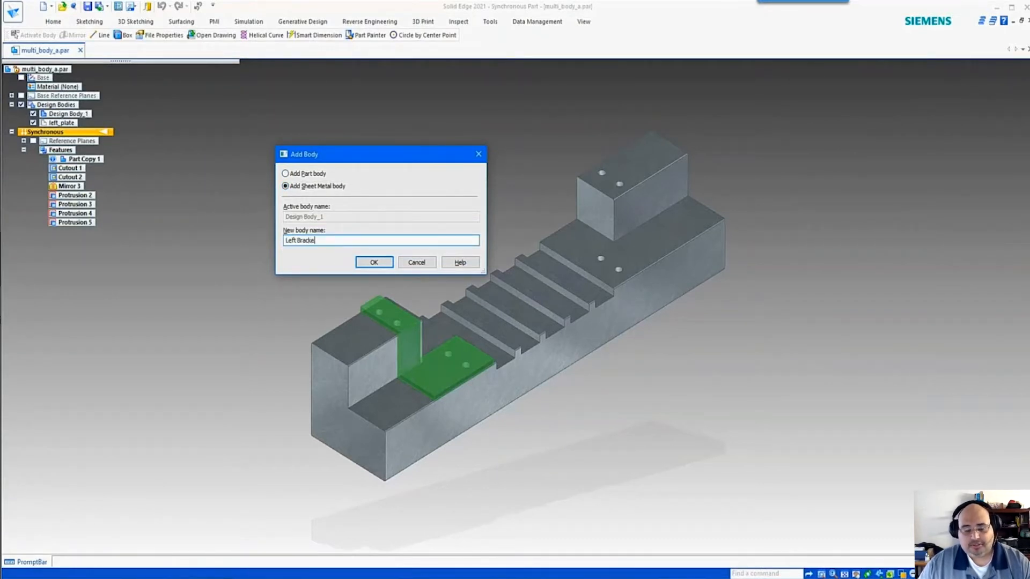
{"action": "left_click", "coordinate": [374, 263]}
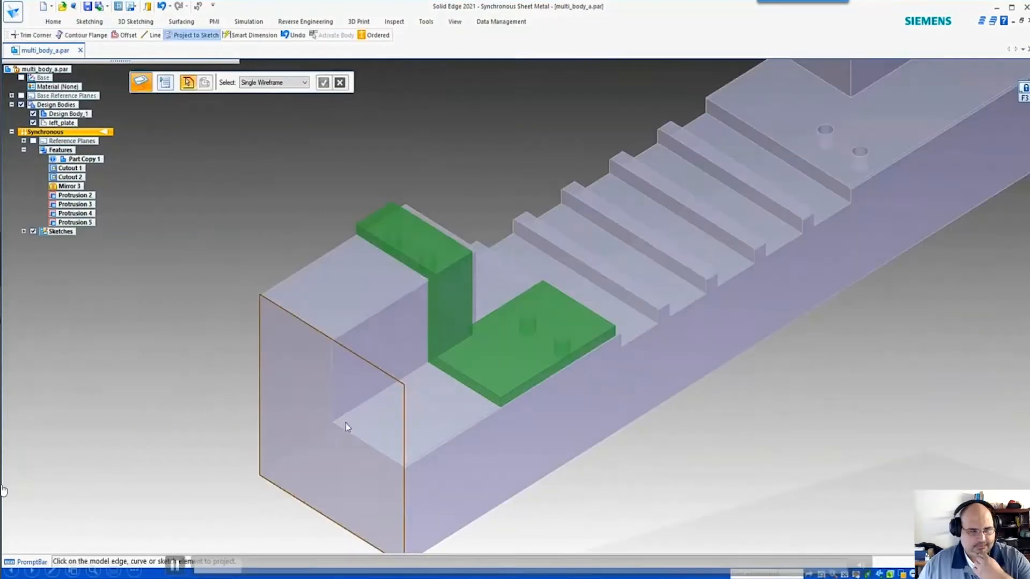
Project the six outer edges of the base block's L-shaped end face into a sketch.
{"action": "mouse_move", "coordinate": [346, 423]}
{"action": "middle_mouse_down"}
{"action": "mouse_move", "coordinate": [383, 375]}
{"action": "mouse_move", "coordinate": [361, 365]}
{"action": "middle_mouse_up"}
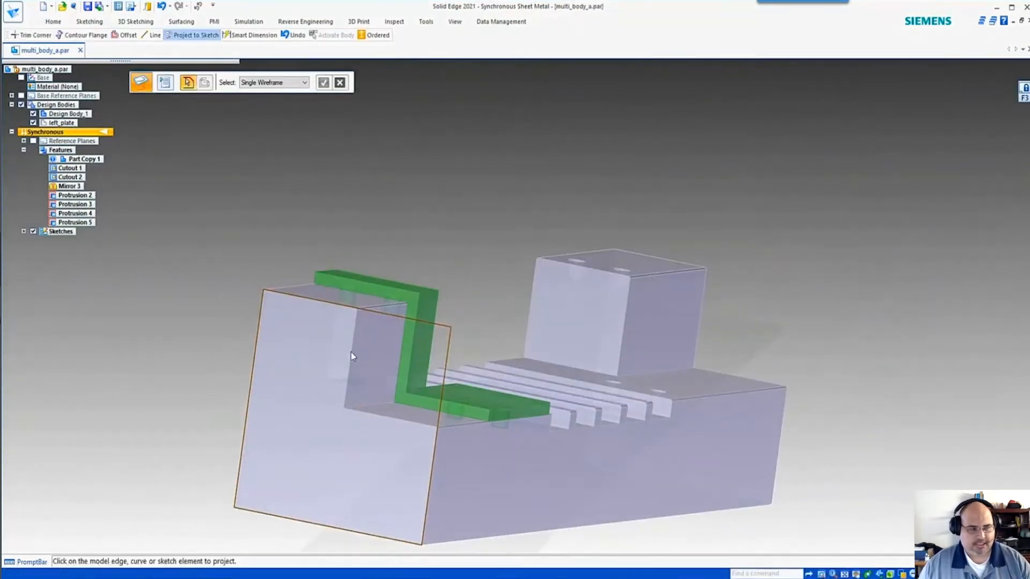
{"action": "left_click", "coordinate": [351, 354]}
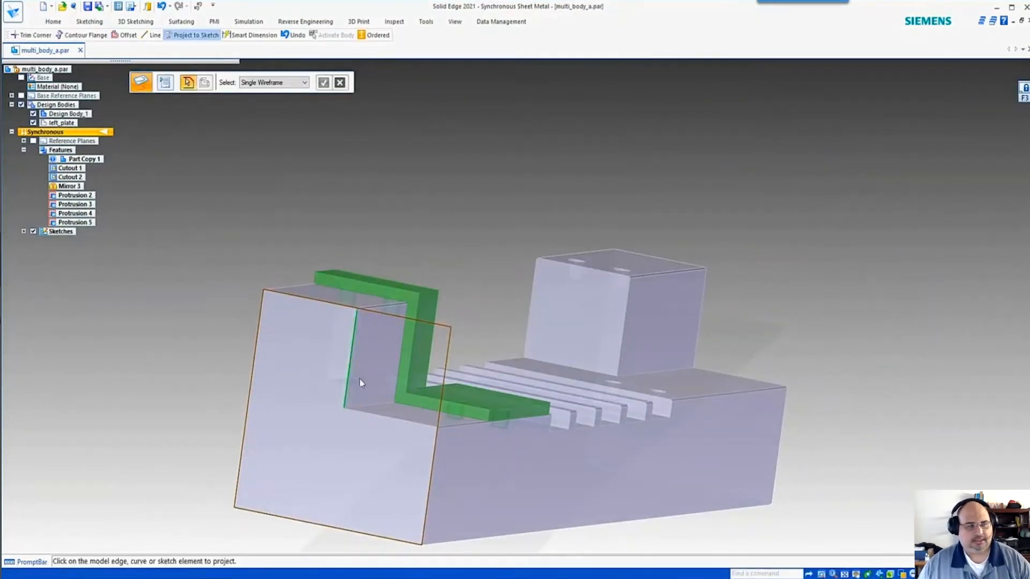
{"action": "left_click", "coordinate": [380, 420]}
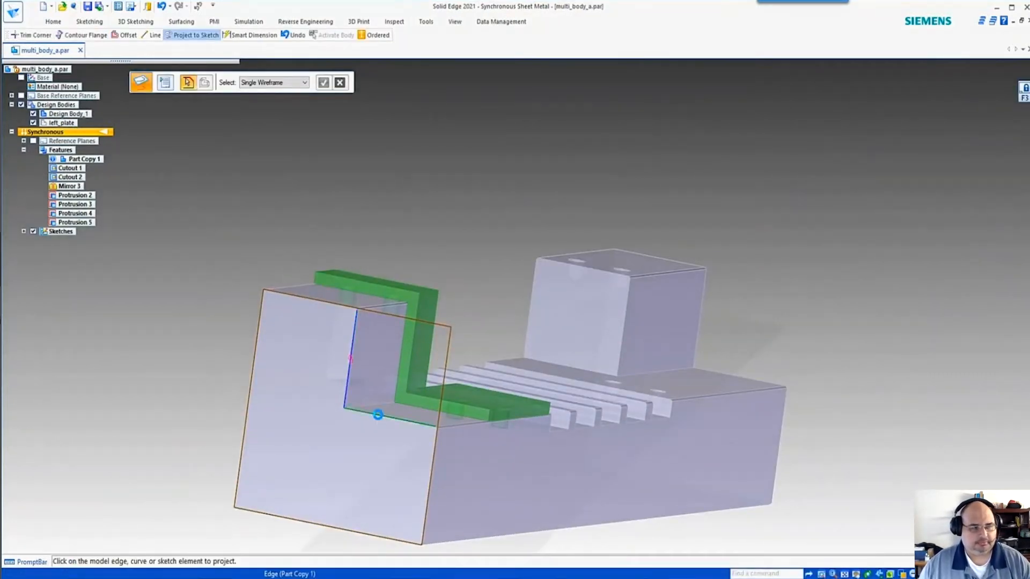
{"action": "left_click", "coordinate": [304, 301]}
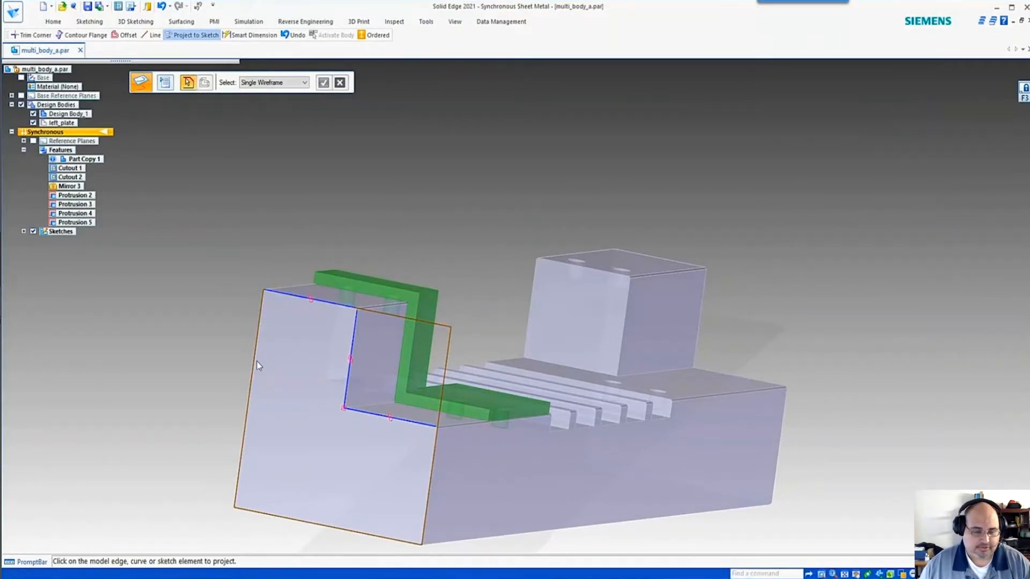
{"action": "left_click", "coordinate": [260, 378]}
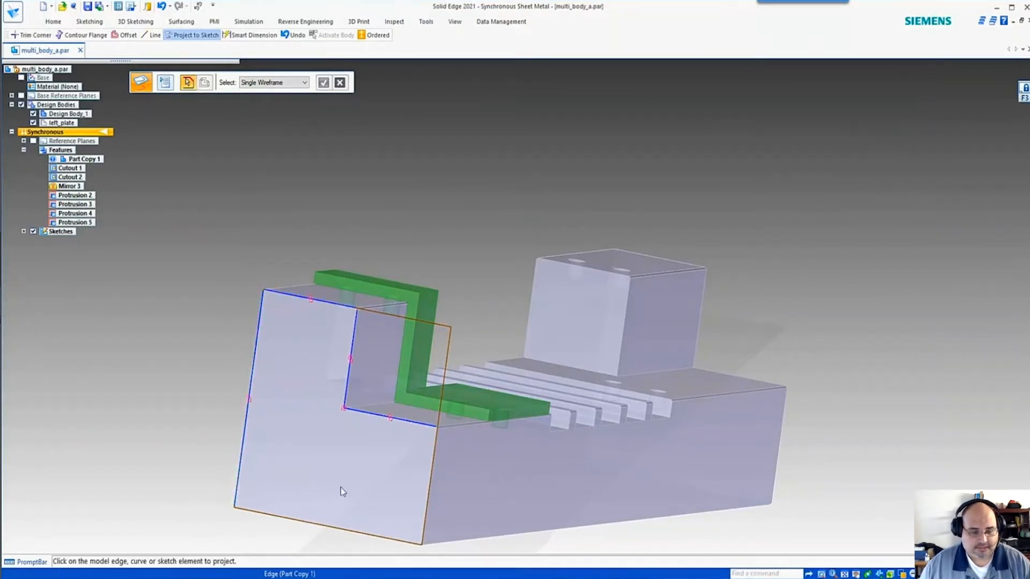
{"action": "left_click", "coordinate": [363, 535]}
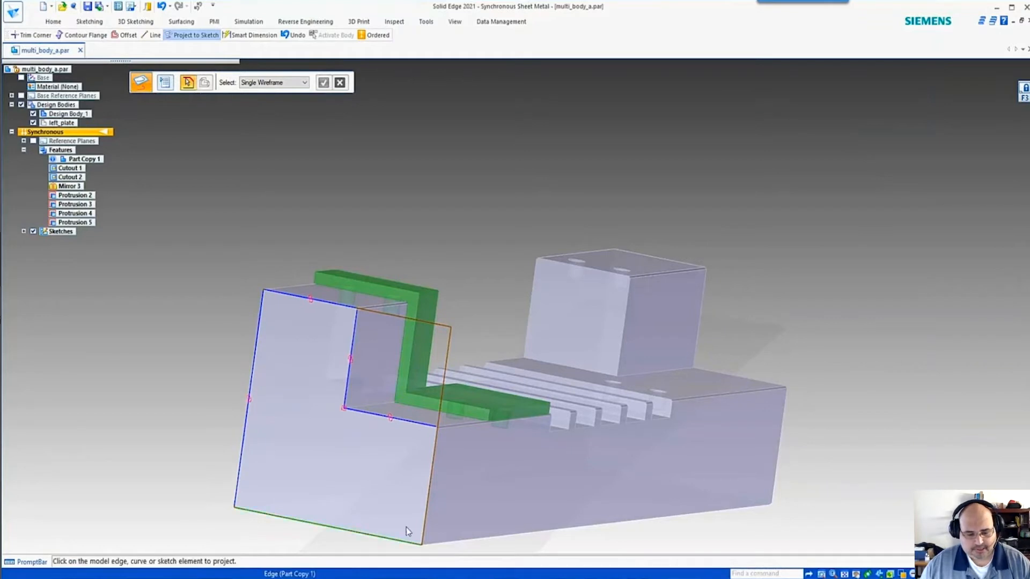
{"action": "left_click", "coordinate": [429, 499]}
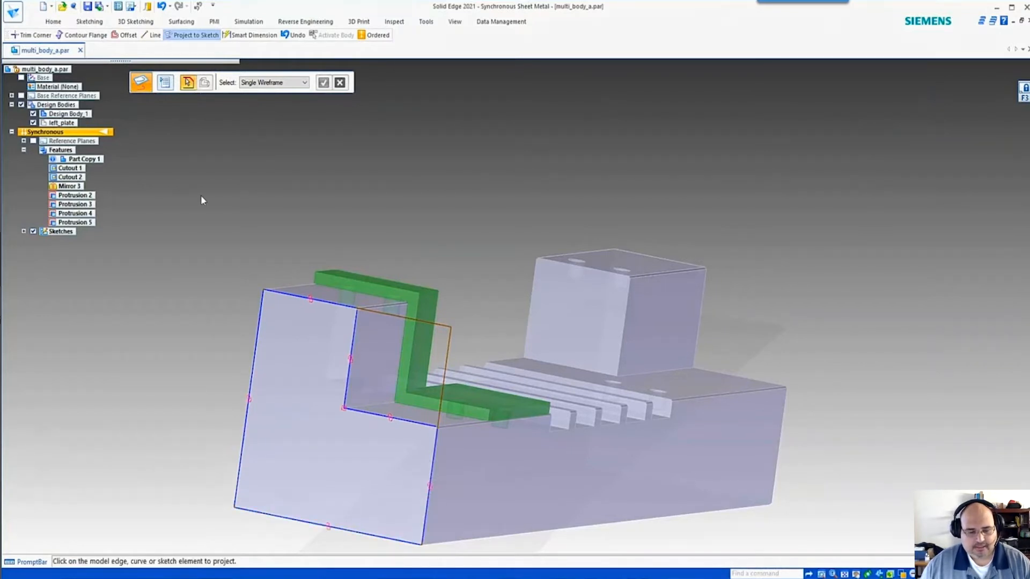
{"action": "key", "text": "Escape"}
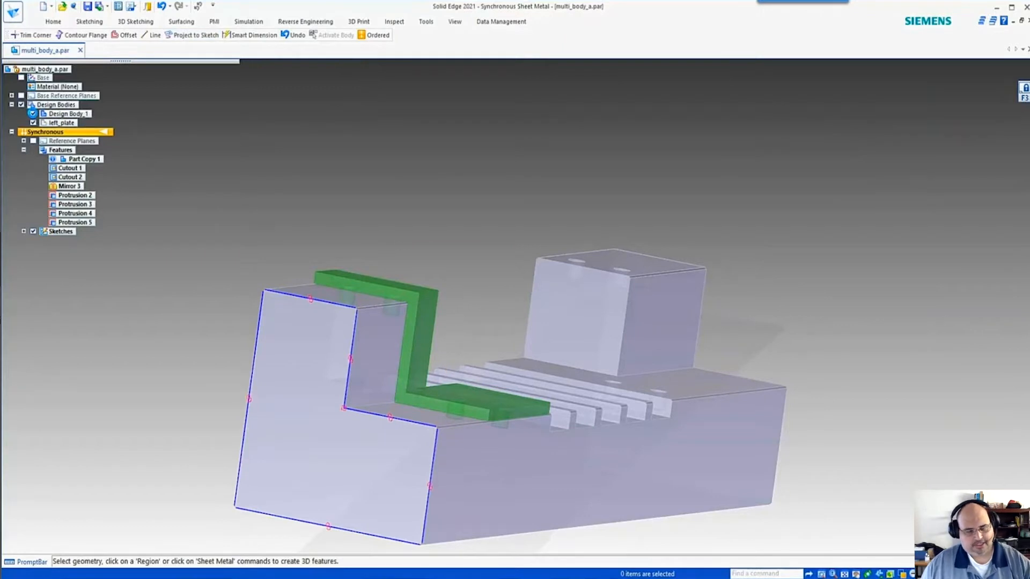
Hide Design Body_1 and join the projected lines at their corners with Trim Corner to form a closed L-shaped profile.
{"action": "left_click", "coordinate": [33, 114]}
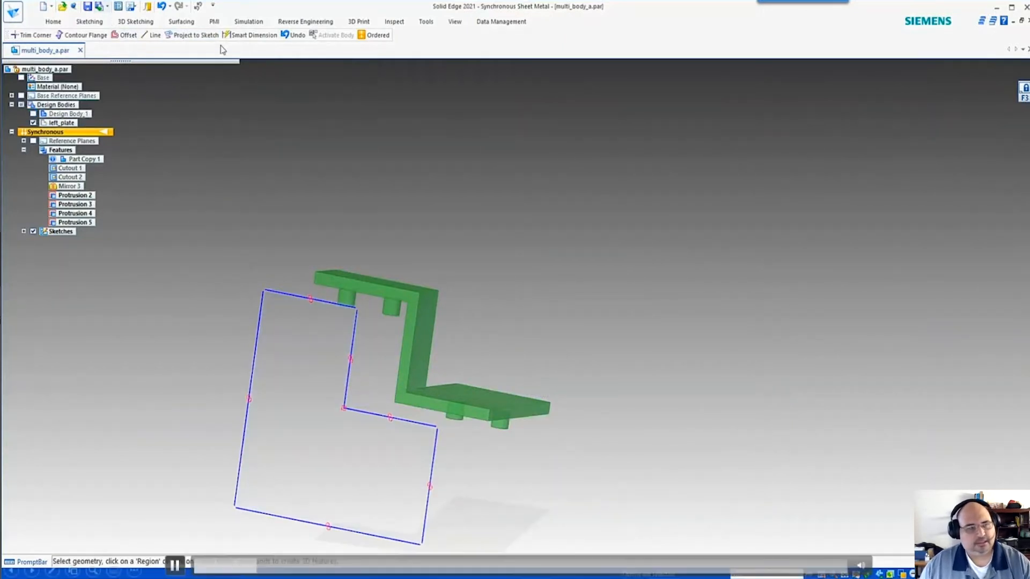
{"action": "left_click", "coordinate": [45, 35]}
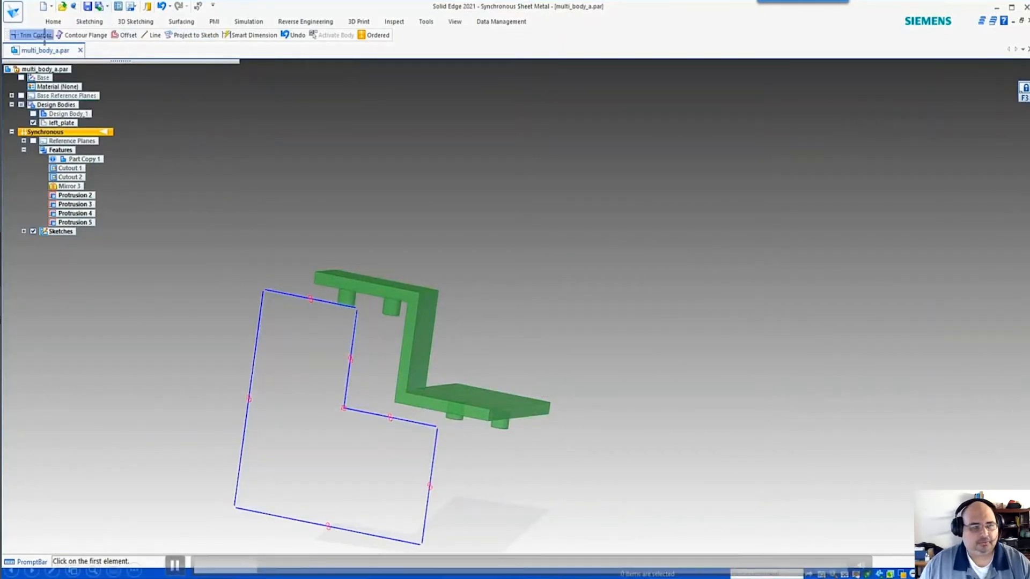
{"action": "left_click", "coordinate": [255, 369]}
{"action": "left_click", "coordinate": [277, 298]}
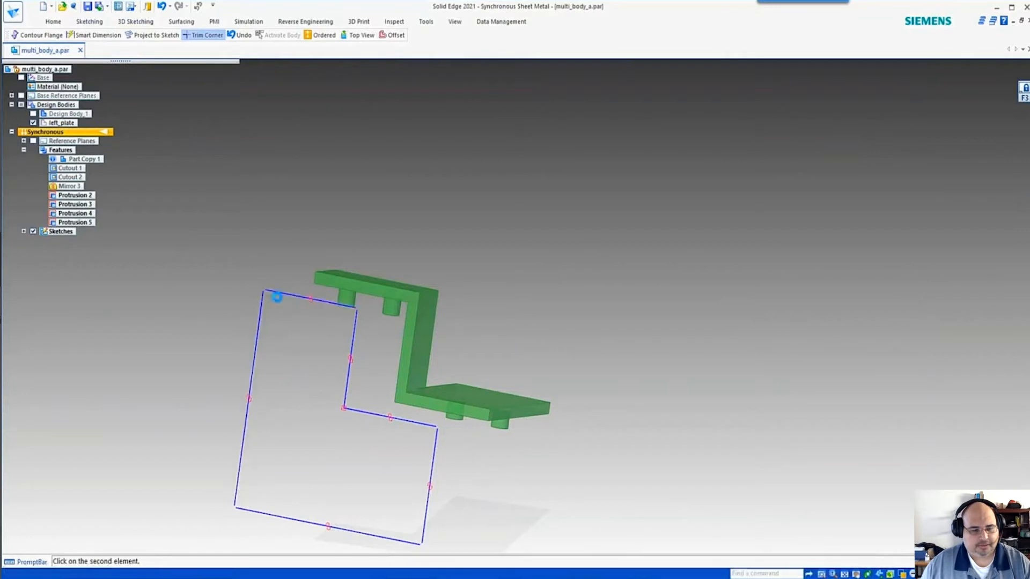
{"action": "left_click", "coordinate": [327, 303]}
{"action": "left_click", "coordinate": [351, 323]}
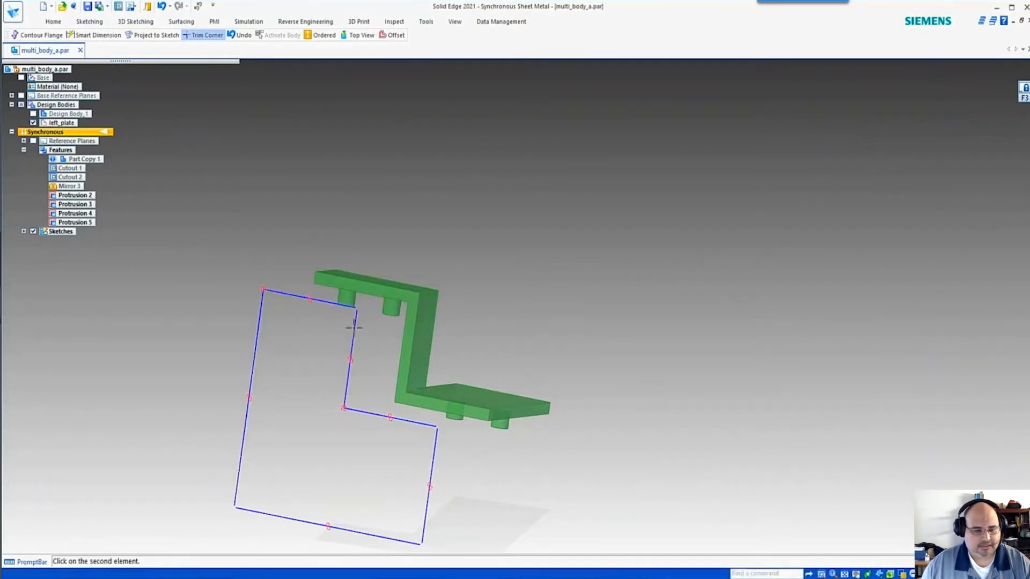
{"action": "left_click", "coordinate": [391, 421]}
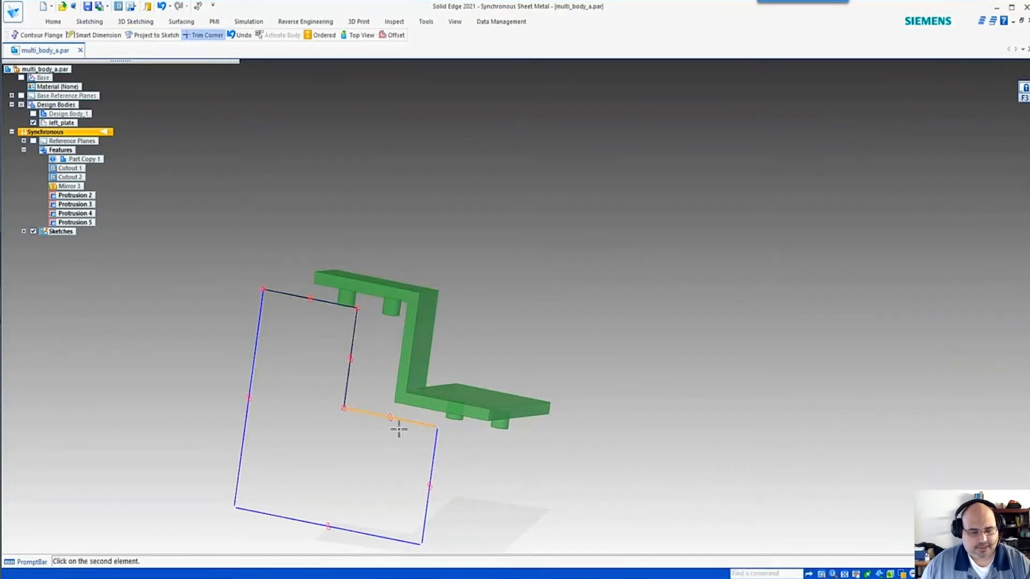
{"action": "left_click", "coordinate": [432, 443]}
{"action": "left_click", "coordinate": [433, 448]}
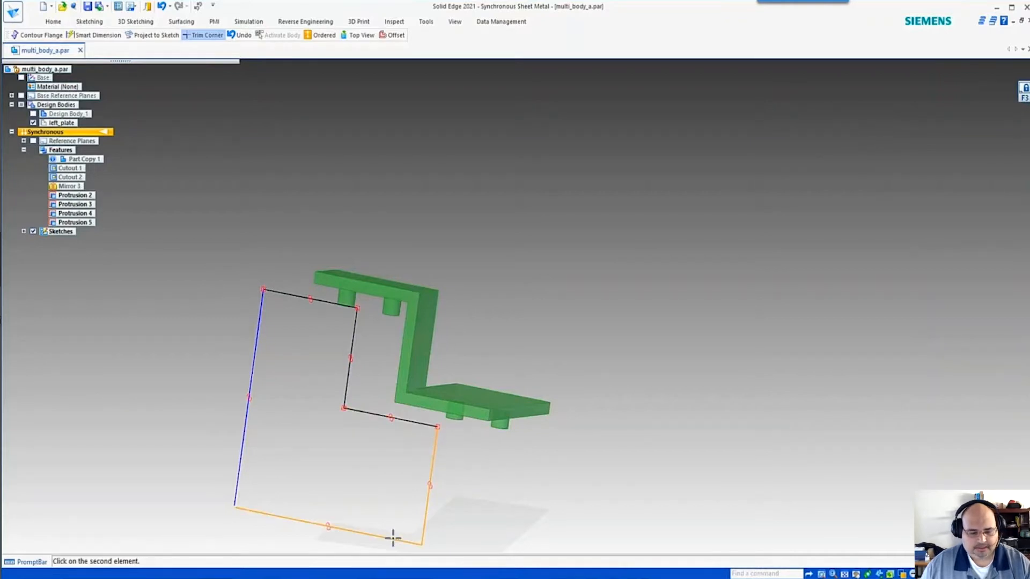
{"action": "left_click", "coordinate": [396, 538]}
{"action": "left_click", "coordinate": [274, 515]}
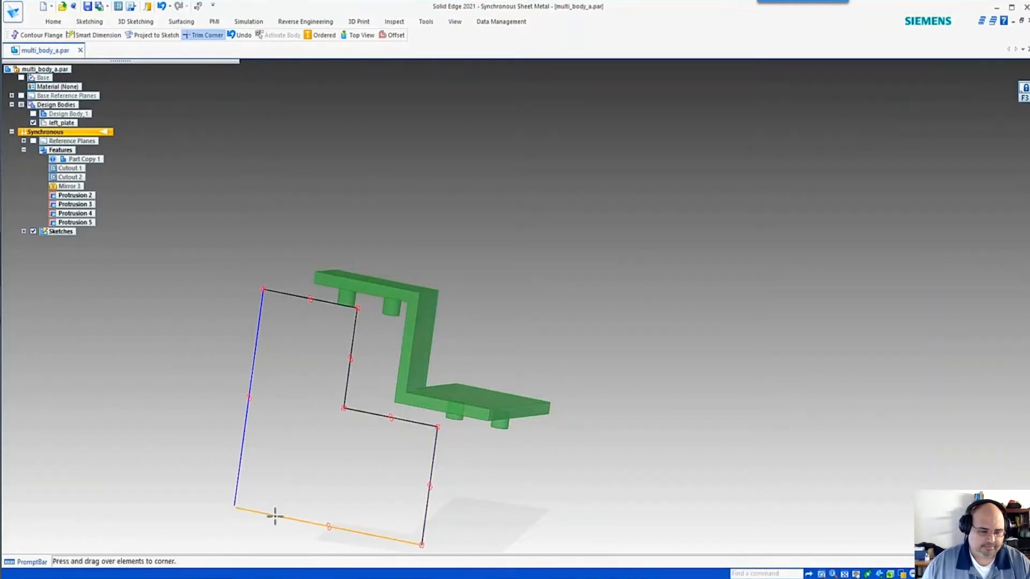
{"action": "left_click", "coordinate": [236, 478]}
{"action": "key", "text": "Escape"}
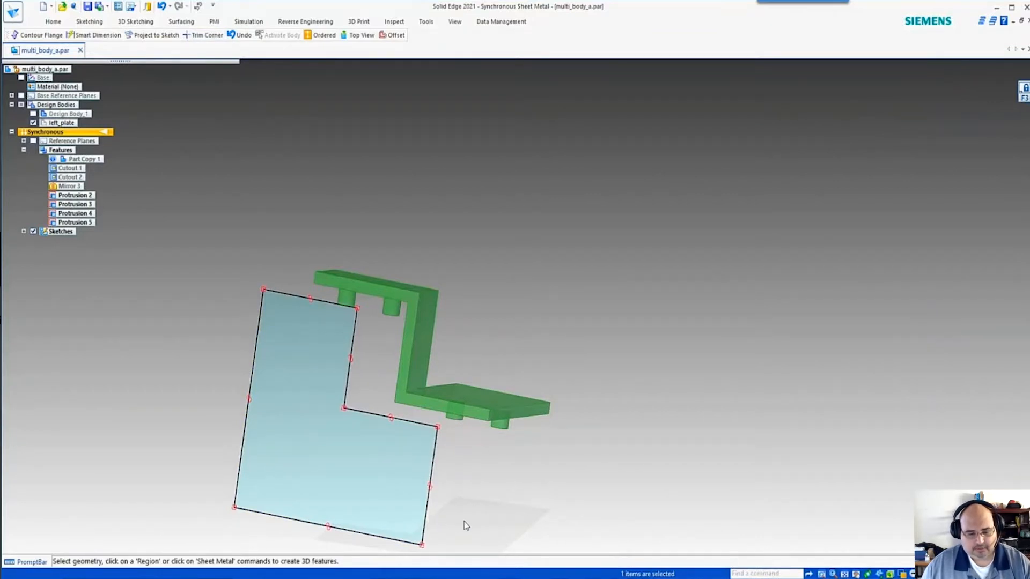
Delete the short vertical line between the lower step and the base line of the profile, and show Design Body_1 again.
{"action": "key", "text": "Escape"}
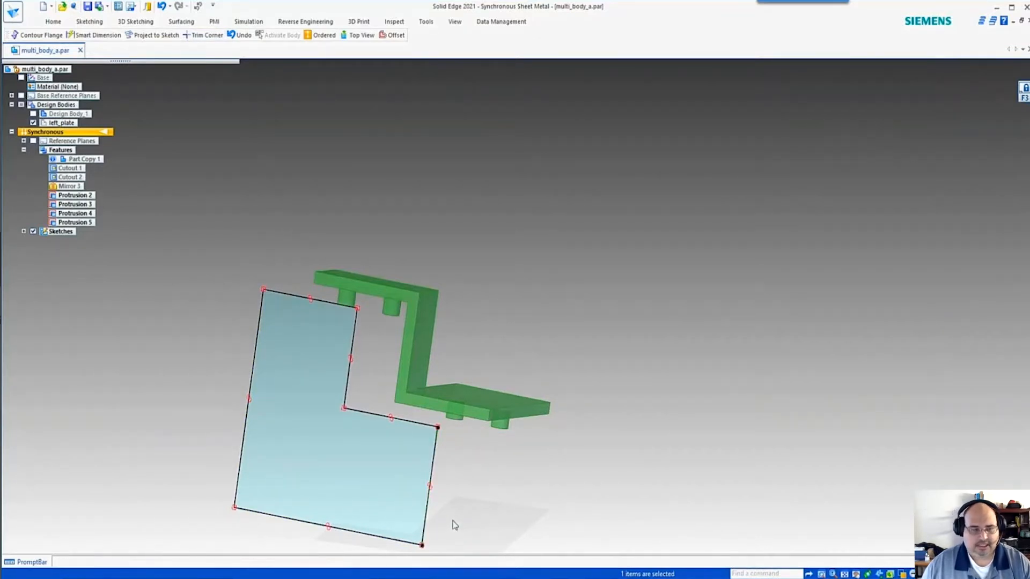
{"action": "key", "text": "Escape"}
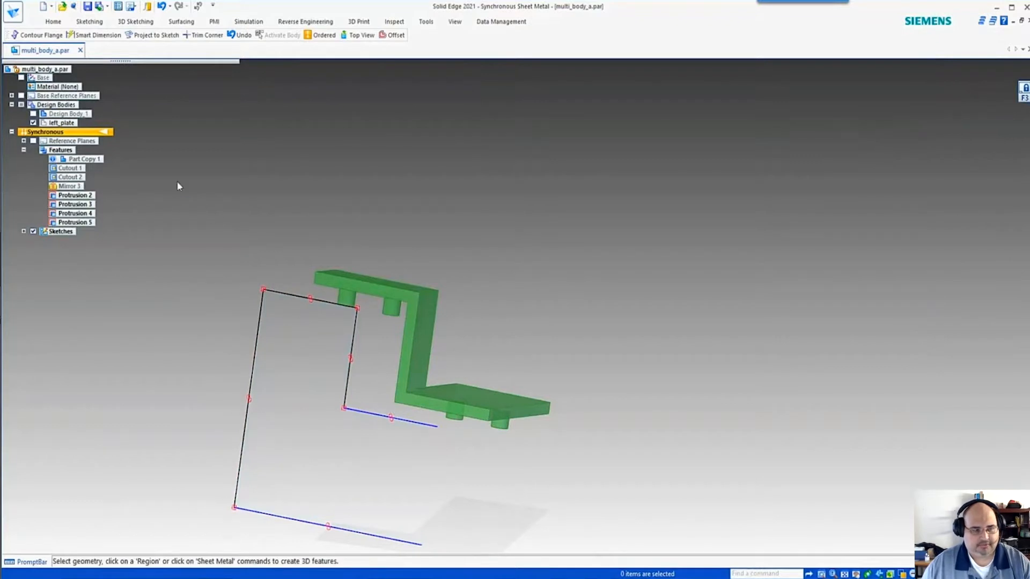
{"action": "left_click", "coordinate": [33, 114]}
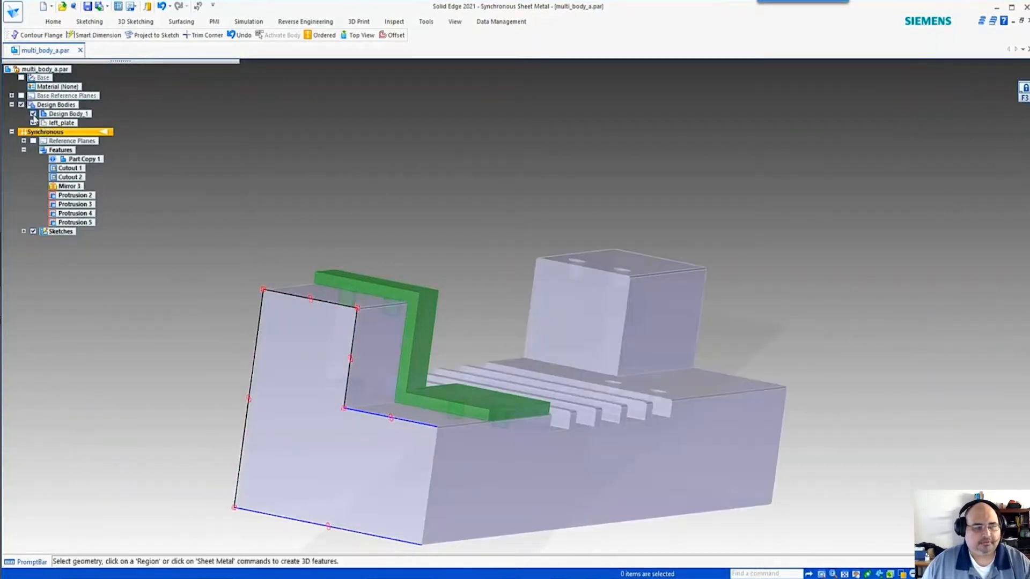
Create a contour flange from the open profile chain, extending 60 mm along the base block.
{"action": "left_click", "coordinate": [49, 35]}
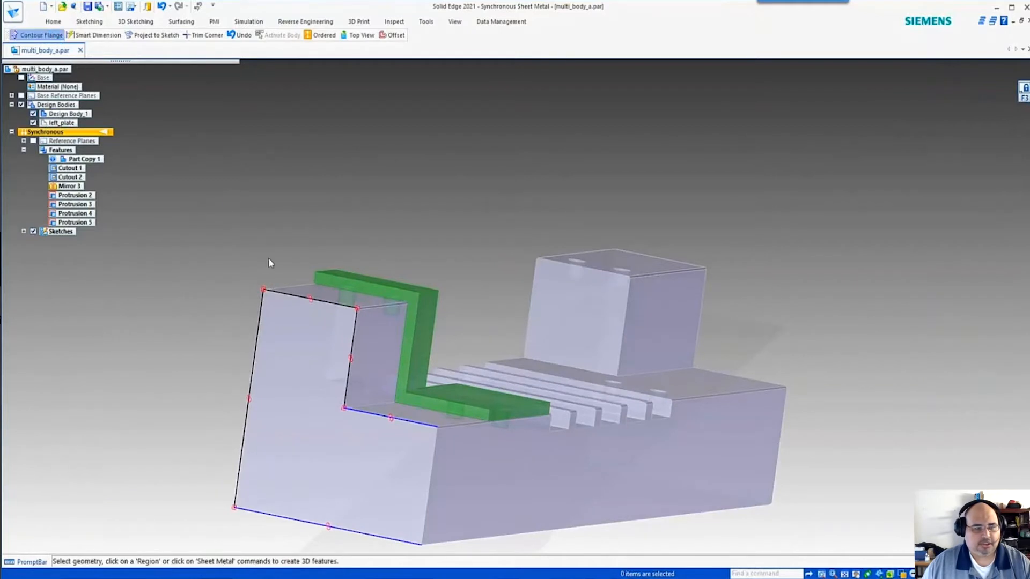
{"action": "left_click", "coordinate": [329, 306]}
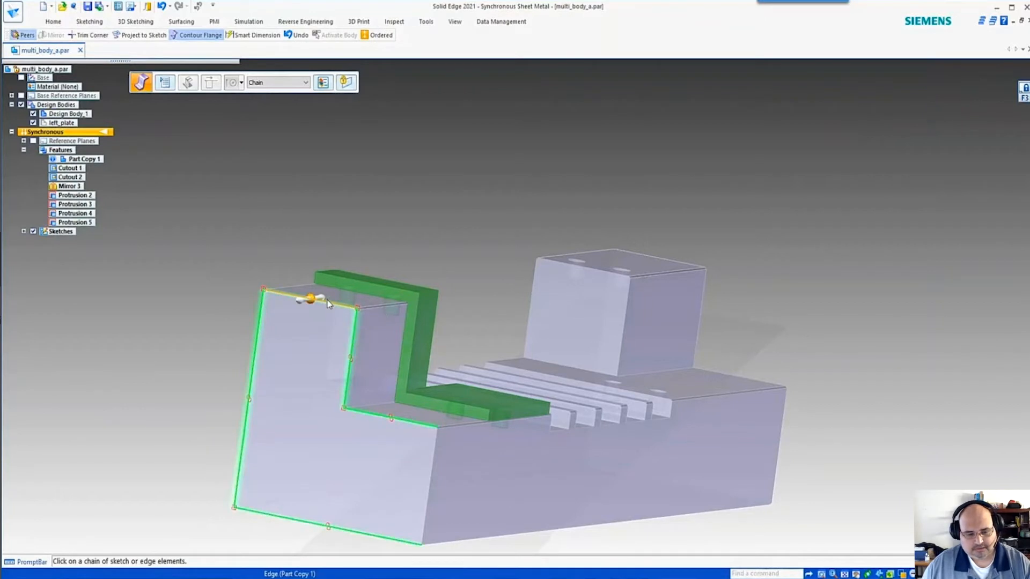
{"action": "left_click", "coordinate": [322, 301]}
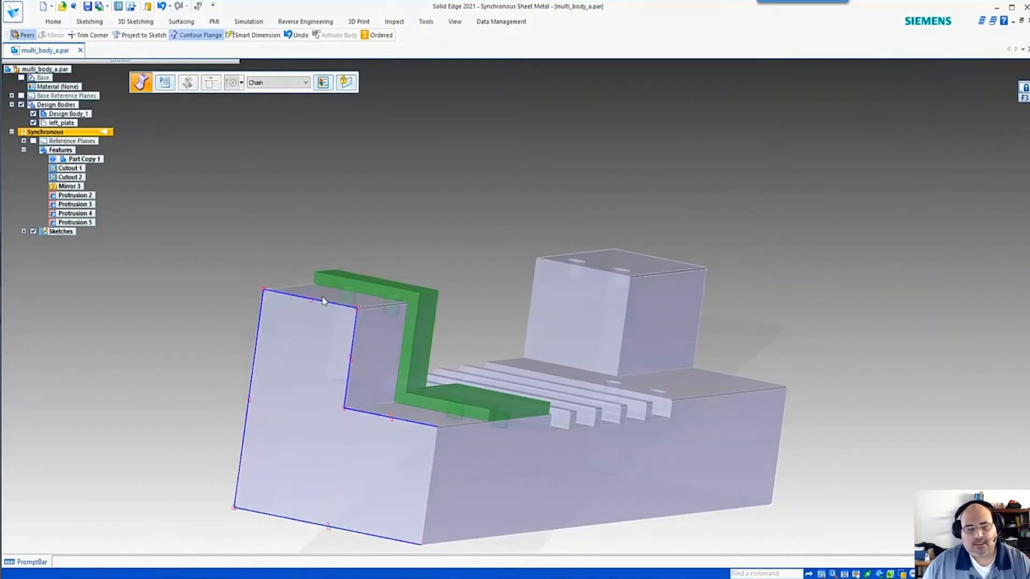
{"action": "left_click", "coordinate": [308, 325]}
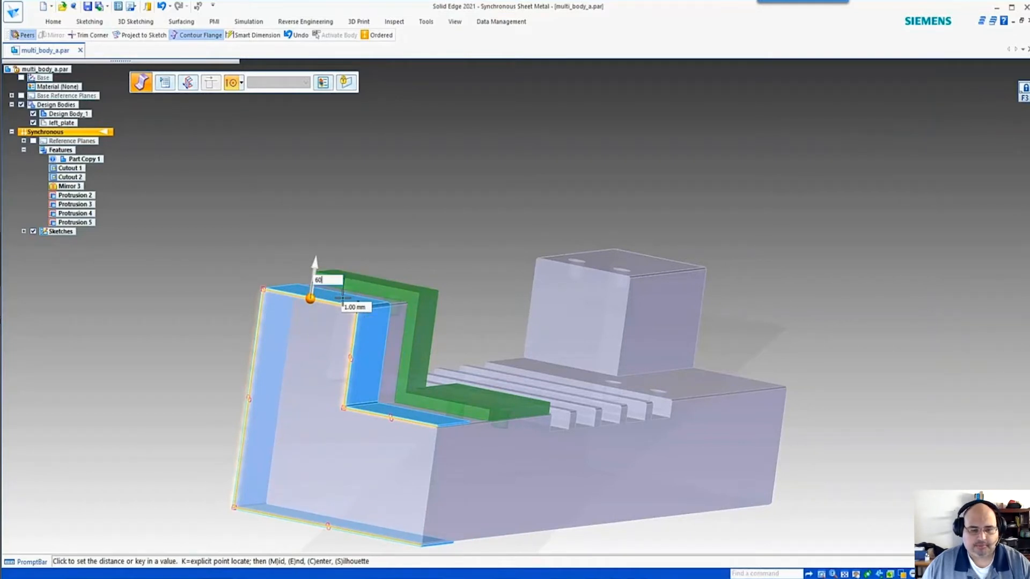
{"action": "left_click", "coordinate": [344, 302]}
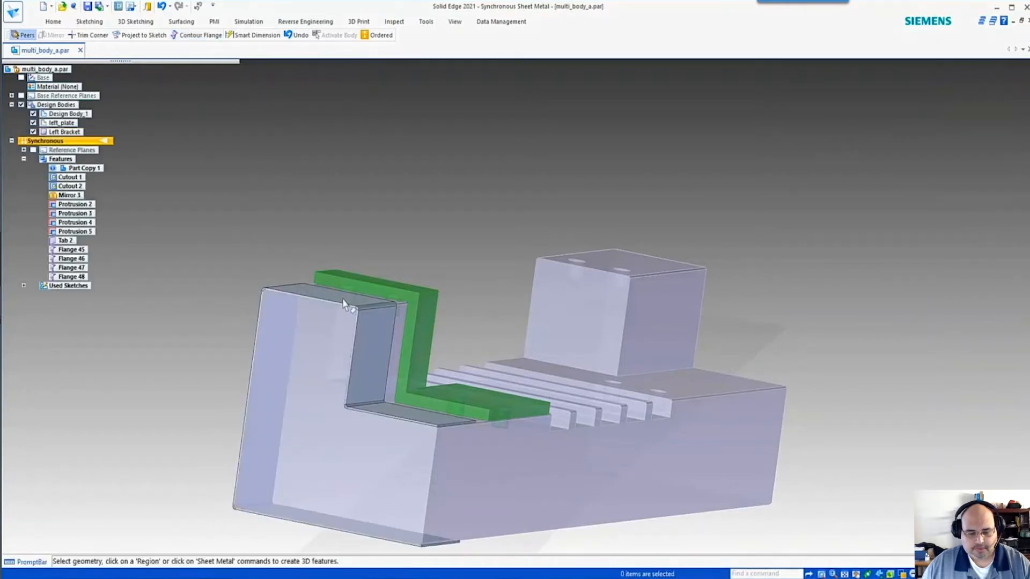
Add 25 mm flanges along five Left Bracket edges: the upper step's end edge, and the end and side edges of the lower step and base.
{"action": "scroll", "coordinate": [346, 301], "scroll_direction": "down", "scroll_amount": 3}
{"action": "middle_click_drag", "start_coordinate": [368, 314], "coordinate": [351, 334]}
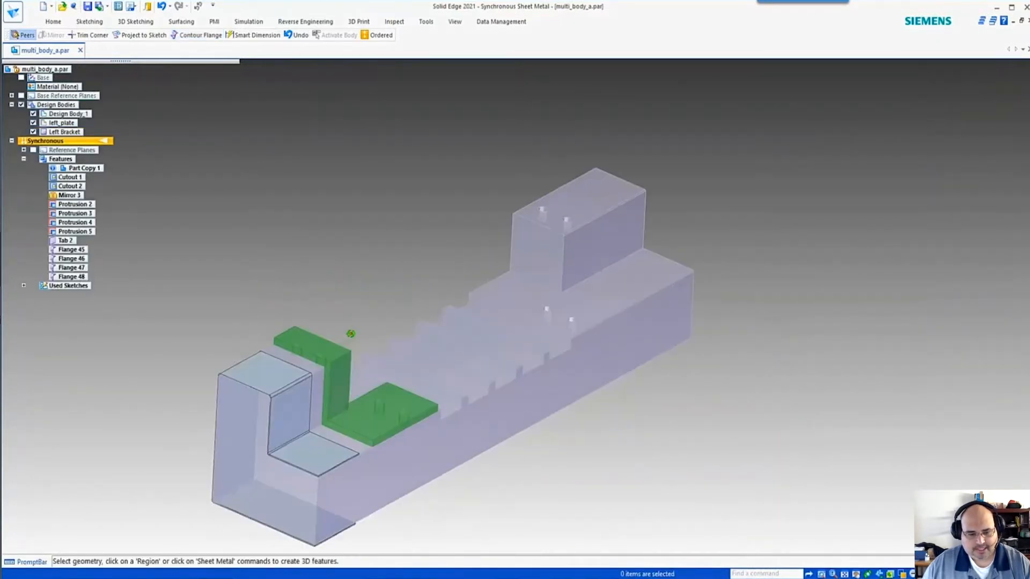
{"action": "scroll", "coordinate": [322, 301], "scroll_direction": "down", "scroll_amount": 3}
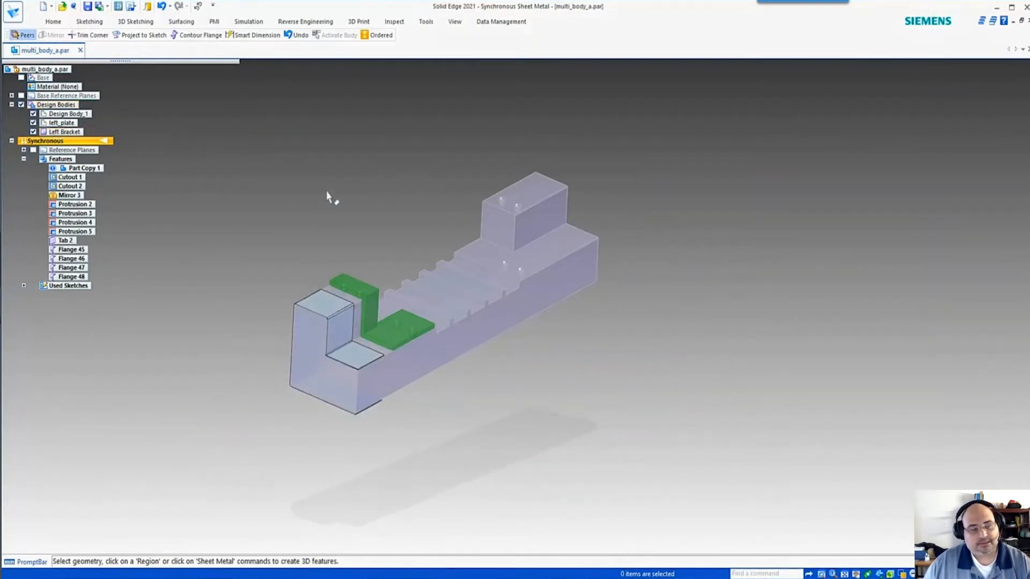
{"action": "scroll", "coordinate": [349, 284], "scroll_direction": "up", "scroll_amount": 2}
{"action": "scroll", "coordinate": [355, 450], "scroll_direction": "up", "scroll_amount": 3}
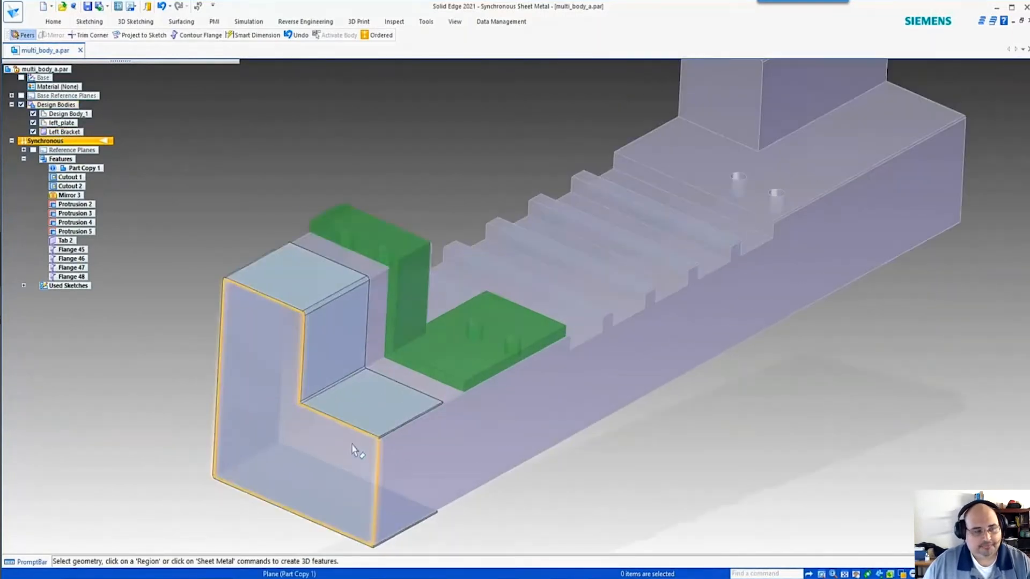
{"action": "scroll", "coordinate": [253, 295], "scroll_direction": "up", "scroll_amount": 3}
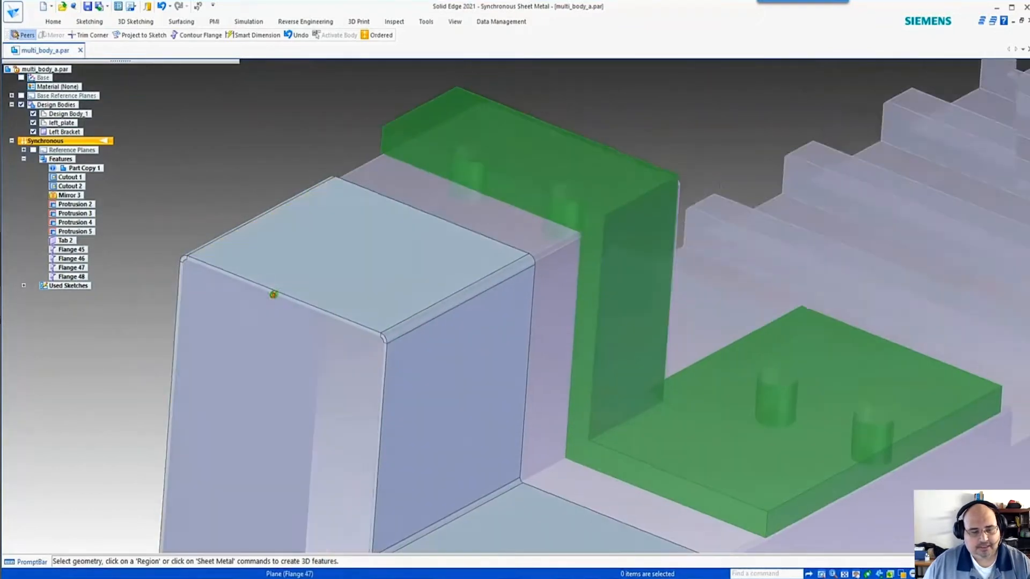
{"action": "left_click", "coordinate": [278, 297]}
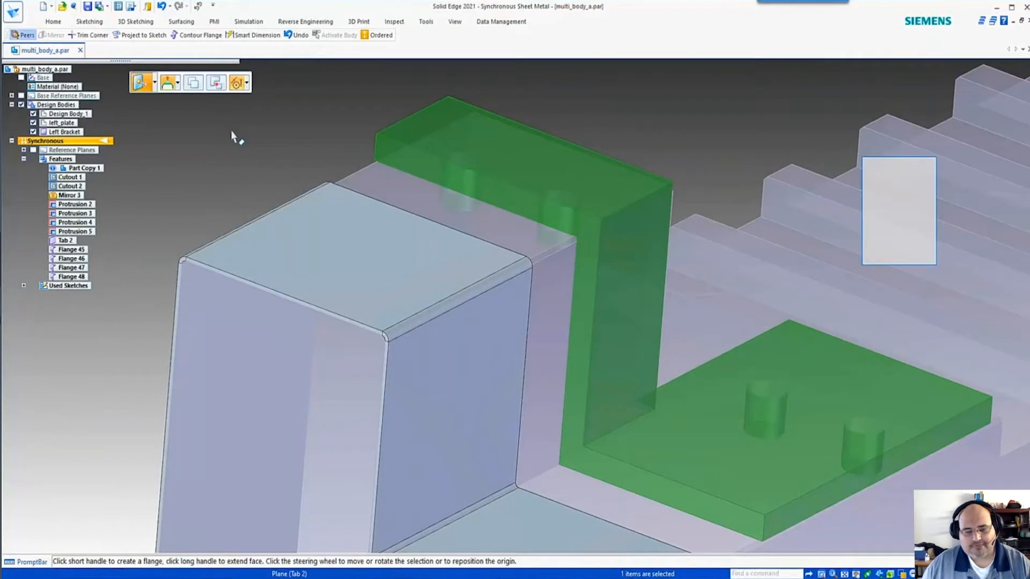
{"action": "scroll", "coordinate": [231, 132], "scroll_direction": "down", "scroll_amount": 1}
{"action": "scroll", "coordinate": [230, 130], "scroll_direction": "down", "scroll_amount": 1}
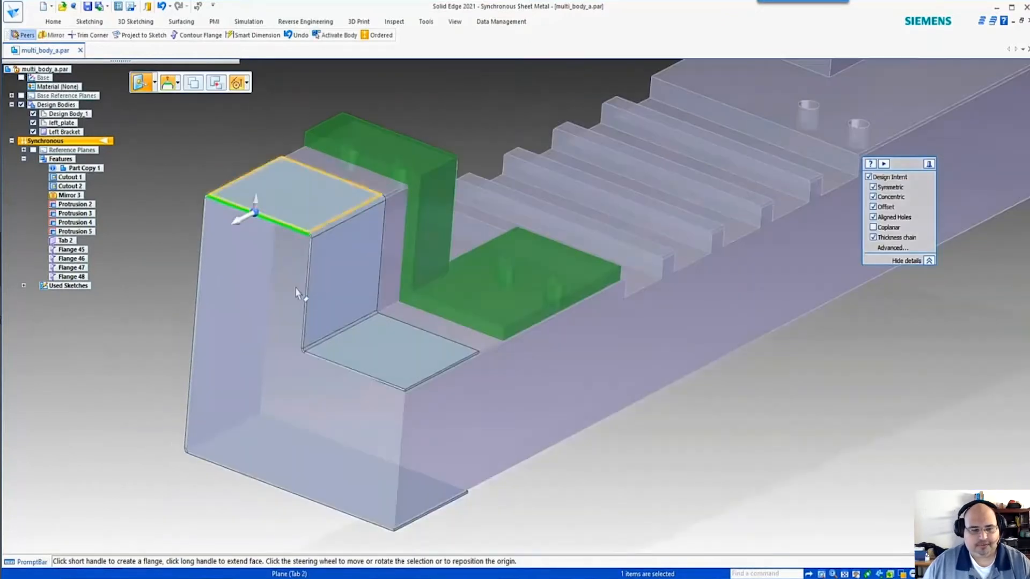
{"action": "left_click", "coordinate": [341, 373], "text": "ctrl"}
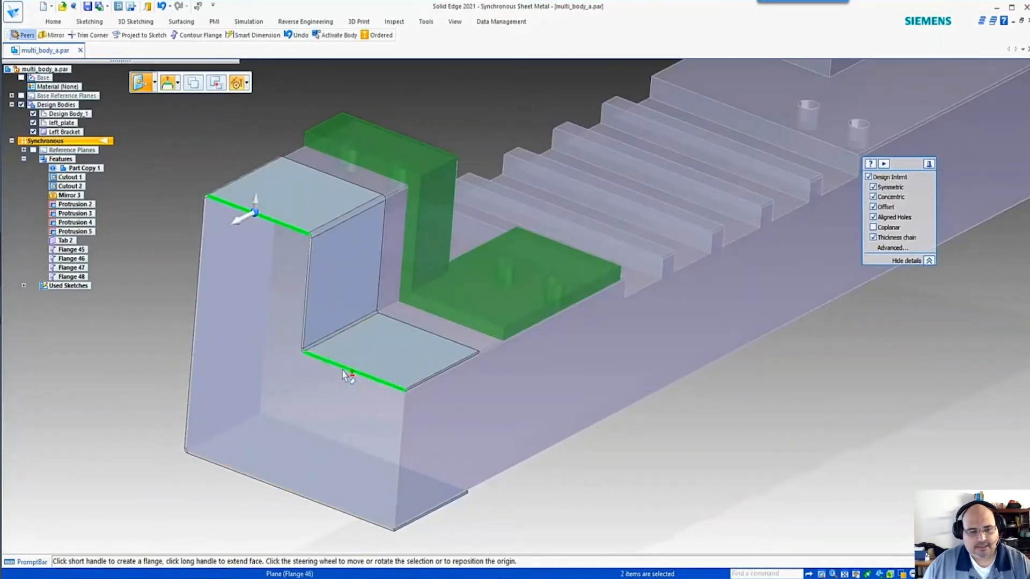
{"action": "left_click", "coordinate": [434, 376], "text": "ctrl"}
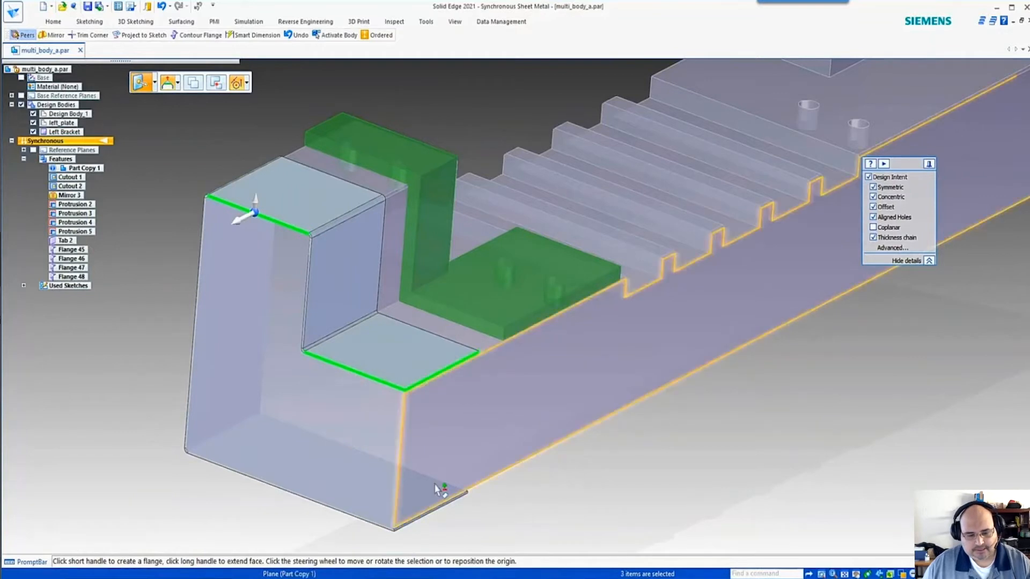
{"action": "left_click", "coordinate": [428, 516], "text": "ctrl"}
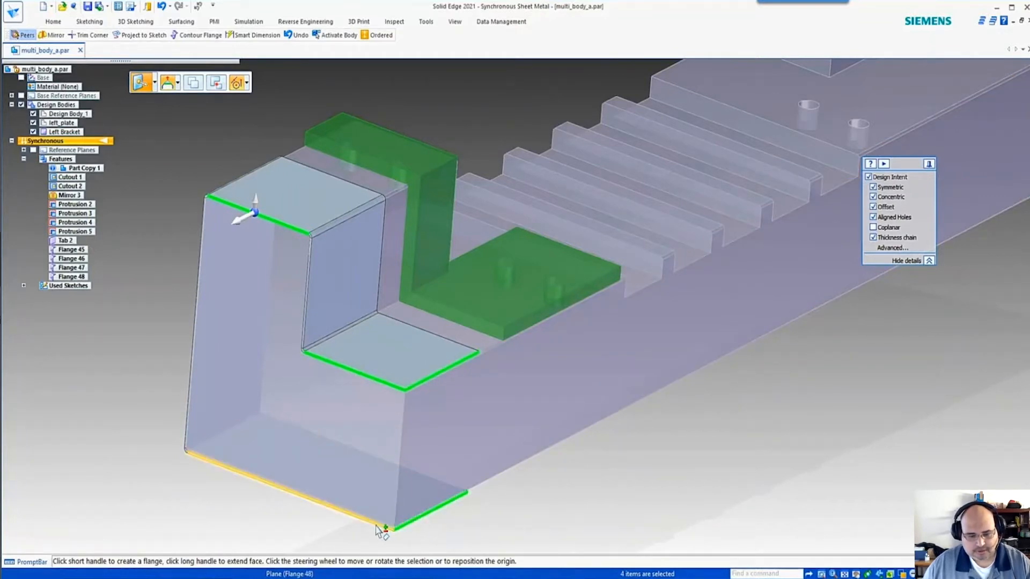
{"action": "left_click", "coordinate": [377, 530], "text": "ctrl"}
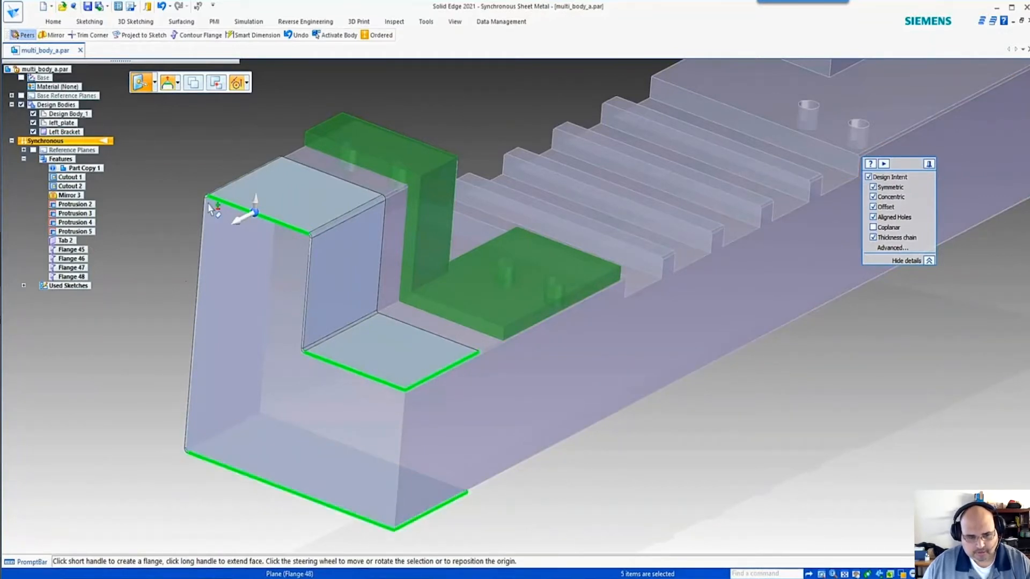
{"action": "left_click", "coordinate": [252, 207]}
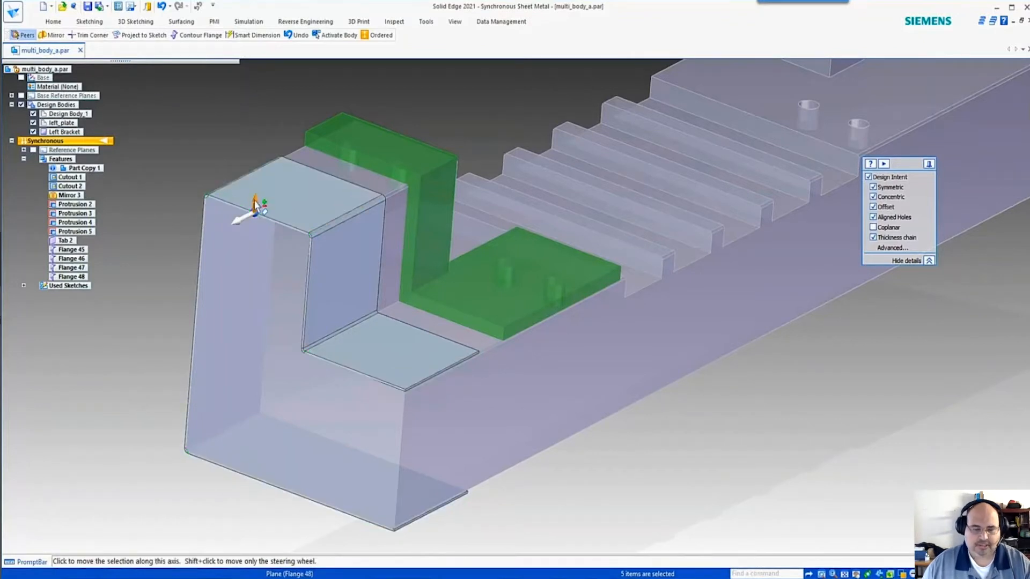
{"action": "left_click", "coordinate": [254, 278]}
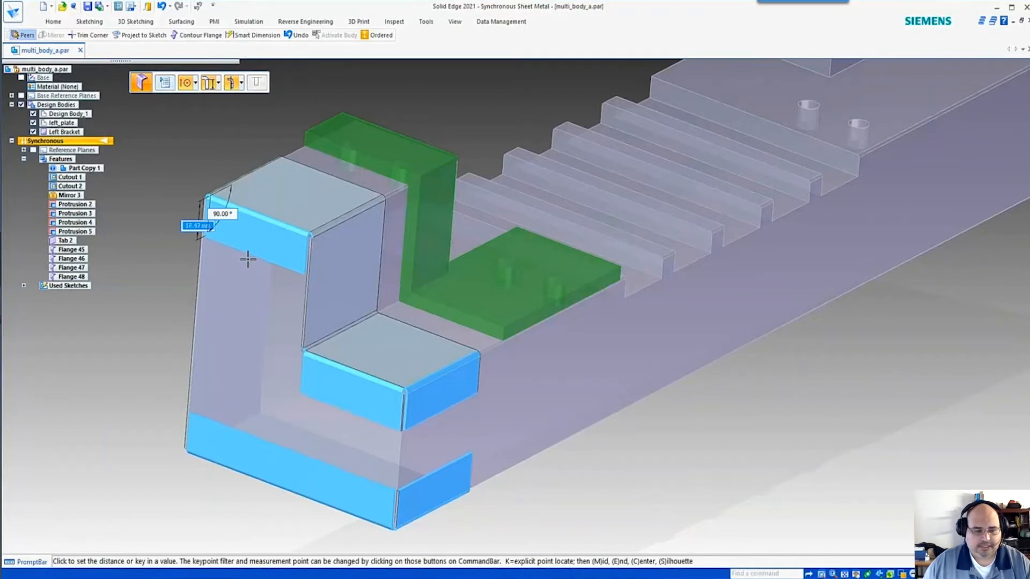
{"action": "type", "text": "25"}
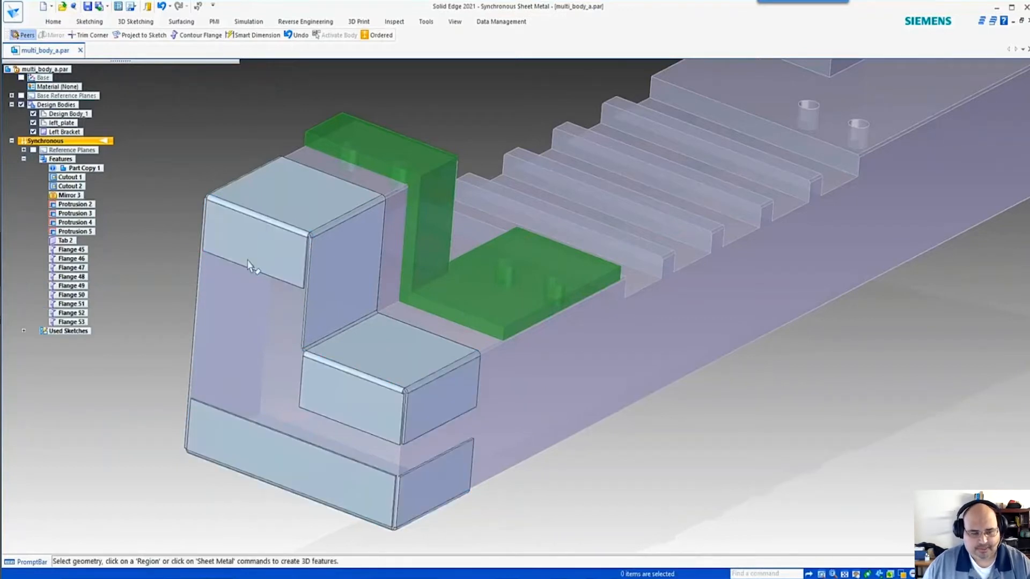
Orient the model to the isometric view and show the mirror plane from the reference planes.
{"action": "scroll", "coordinate": [330, 303], "scroll_direction": "down", "scroll_amount": 2}
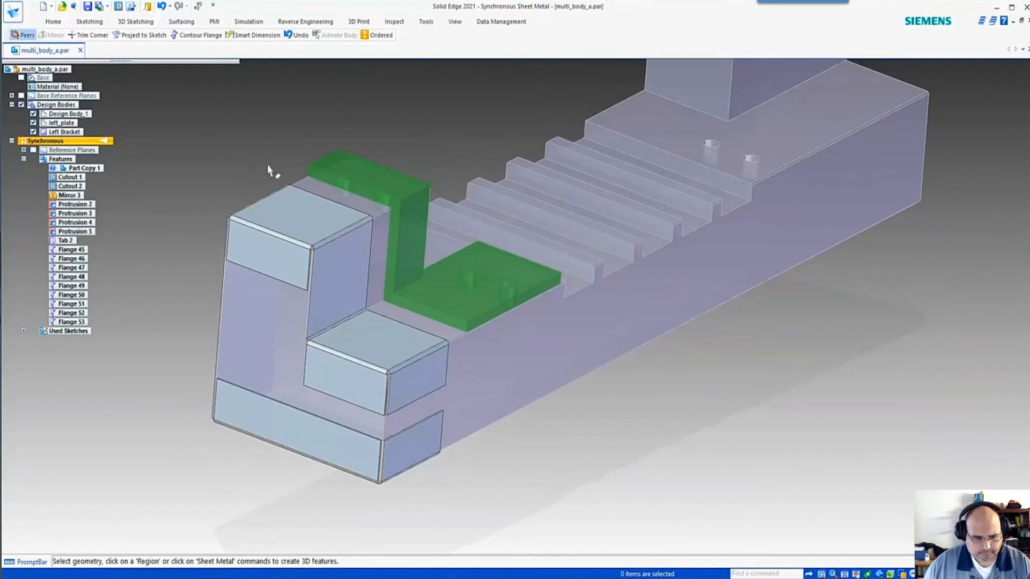
{"action": "scroll", "coordinate": [265, 154], "scroll_direction": "down", "scroll_amount": 4}
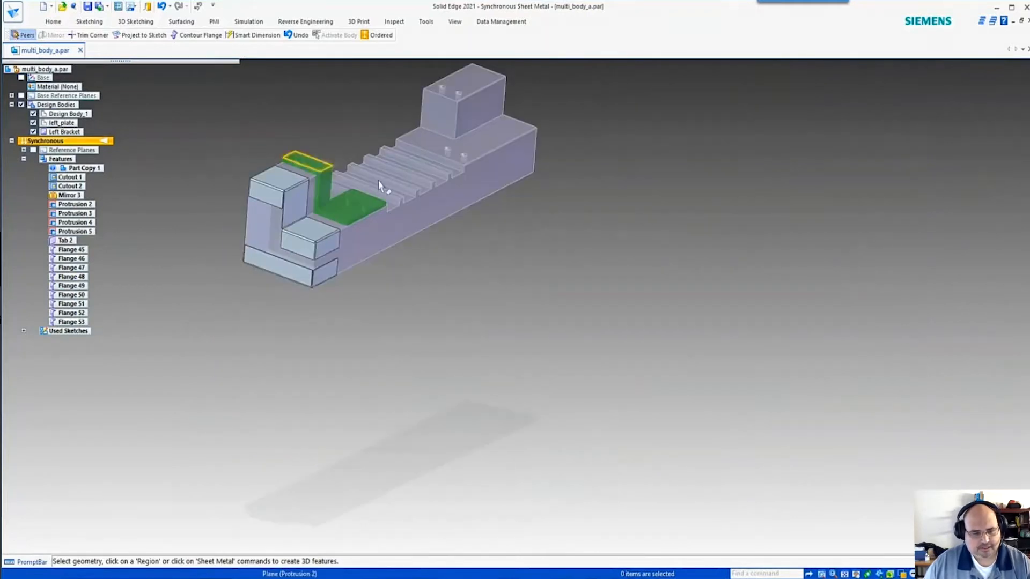
{"action": "scroll", "coordinate": [449, 381], "scroll_direction": "down", "scroll_amount": 1}
{"action": "scroll", "coordinate": [380, 178], "scroll_direction": "up", "scroll_amount": 2}
{"action": "scroll", "coordinate": [381, 178], "scroll_direction": "up", "scroll_amount": 2}
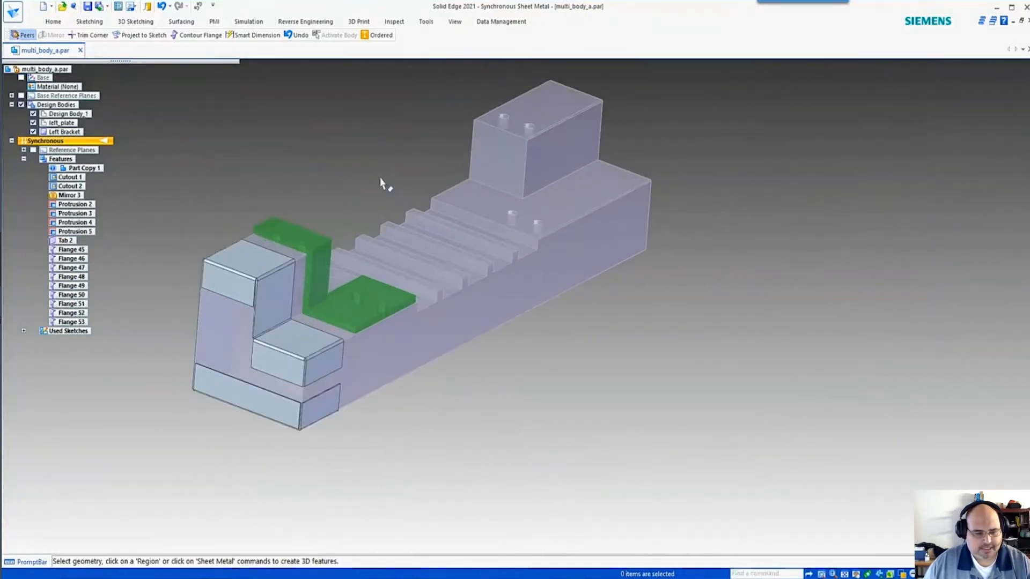
{"action": "key", "text": "ctrl+i"}
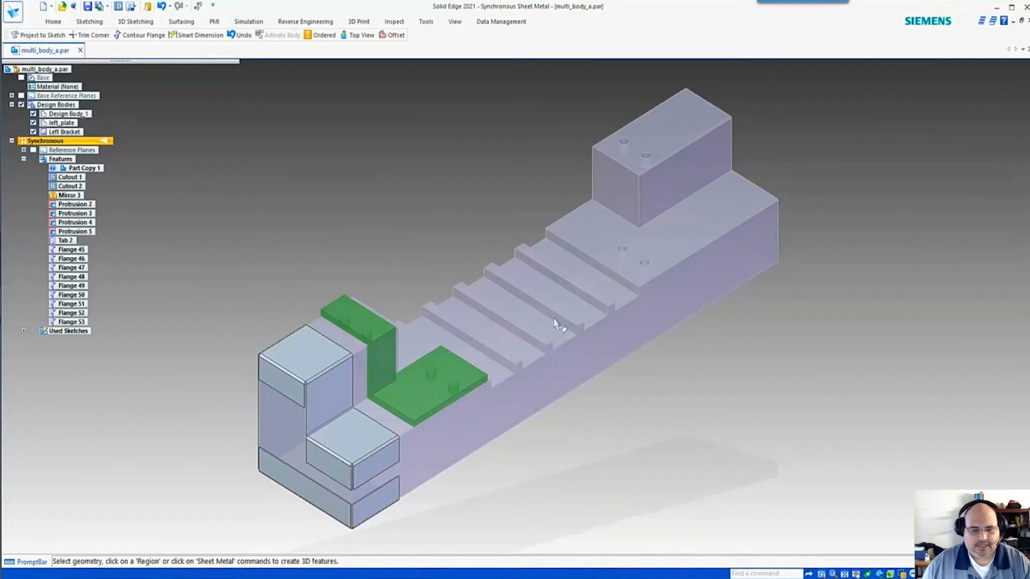
{"action": "left_click", "coordinate": [24, 151]}
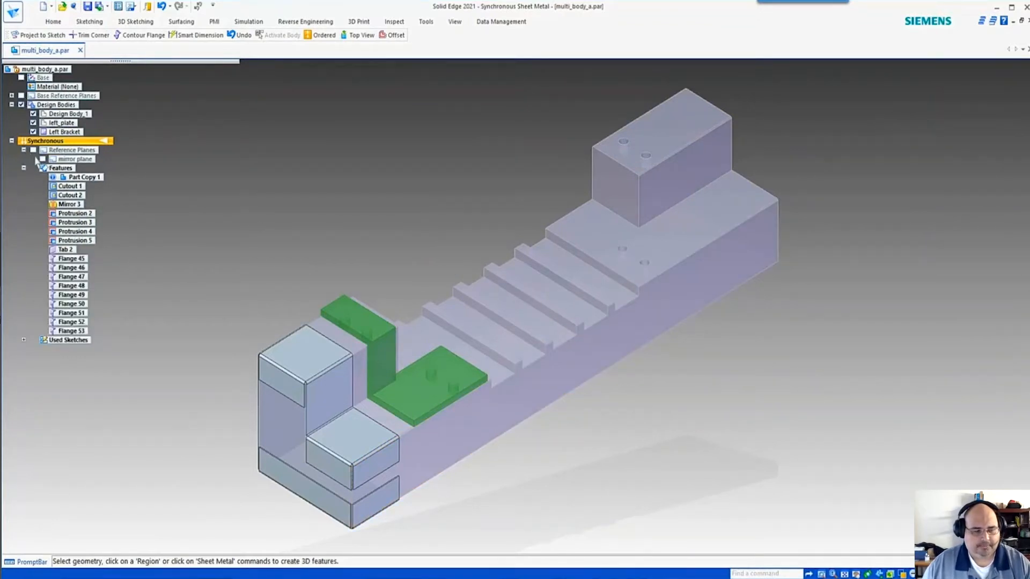
{"action": "left_click", "coordinate": [42, 159]}
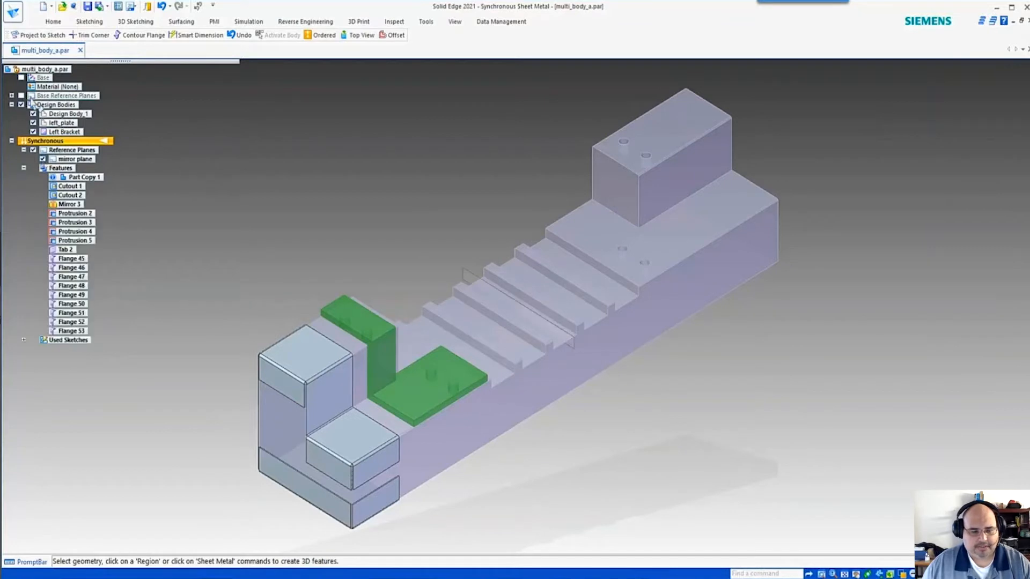
Mirror the Left Bracket body about the mirror plane, using Detach Faces to keep the copy separate from the model.
{"action": "left_click", "coordinate": [59, 132]}
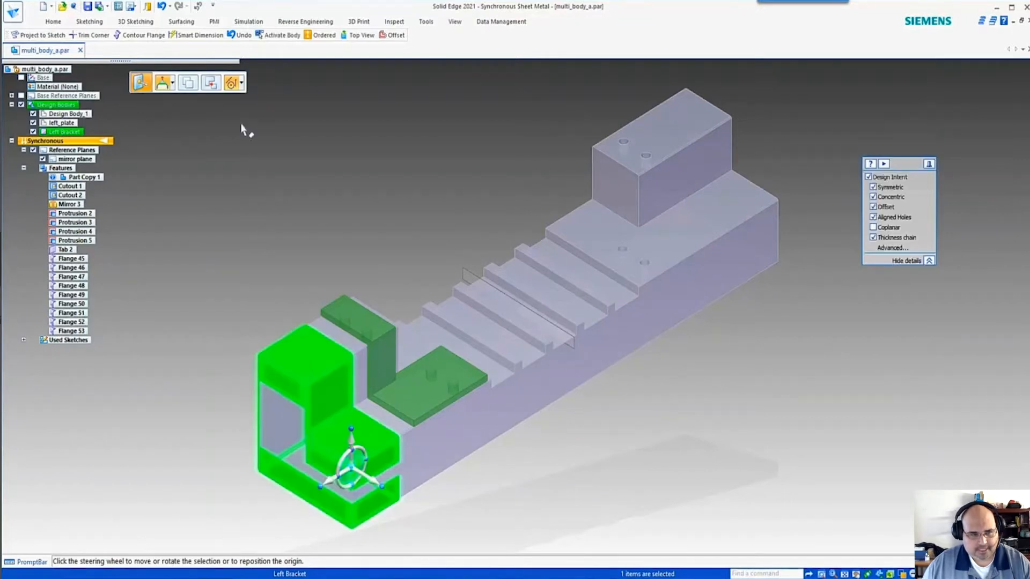
{"action": "left_click", "coordinate": [53, 22]}
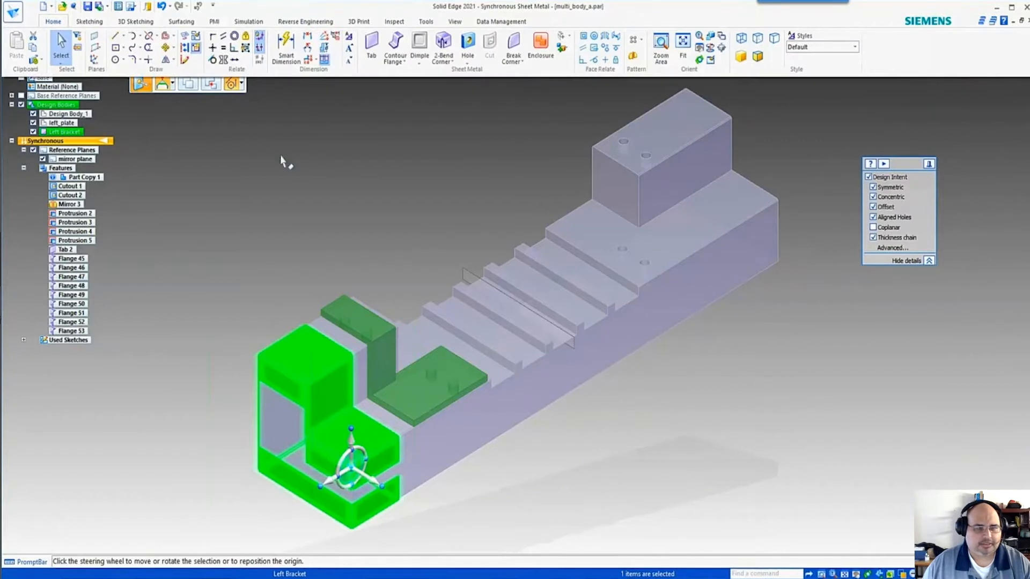
{"action": "left_click", "coordinate": [634, 57]}
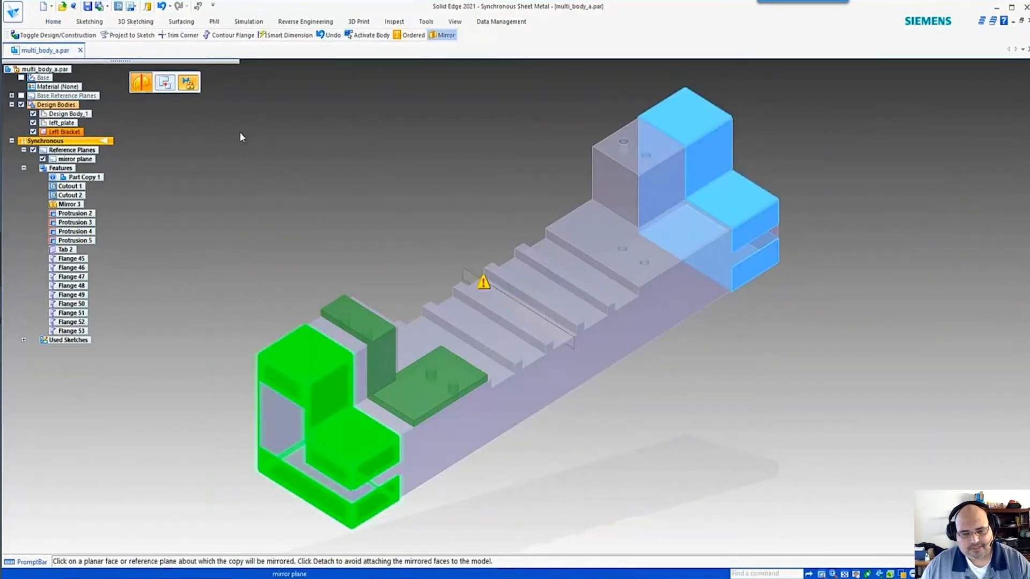
{"action": "left_click", "coordinate": [53, 22]}
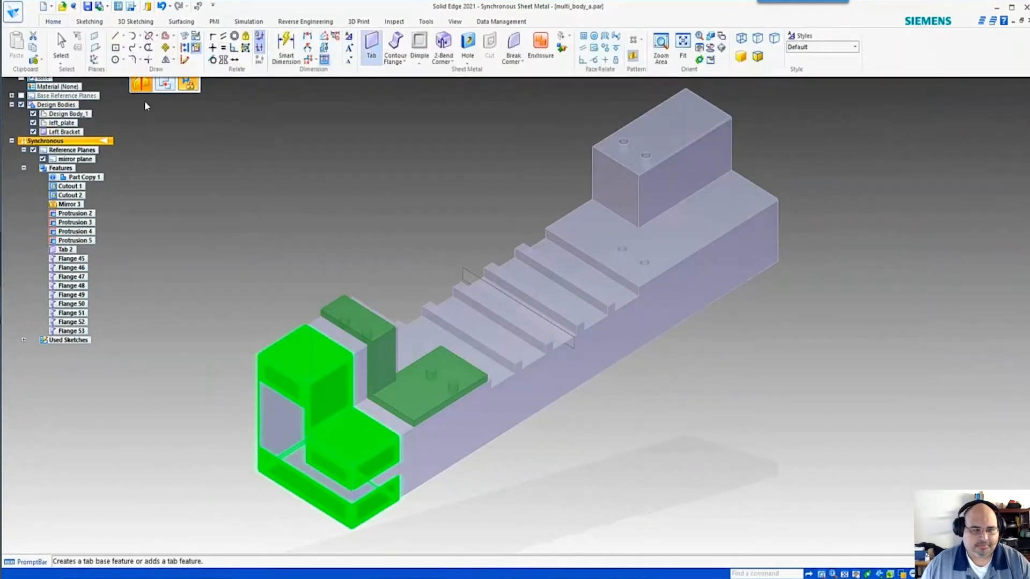
{"action": "left_click", "coordinate": [170, 89]}
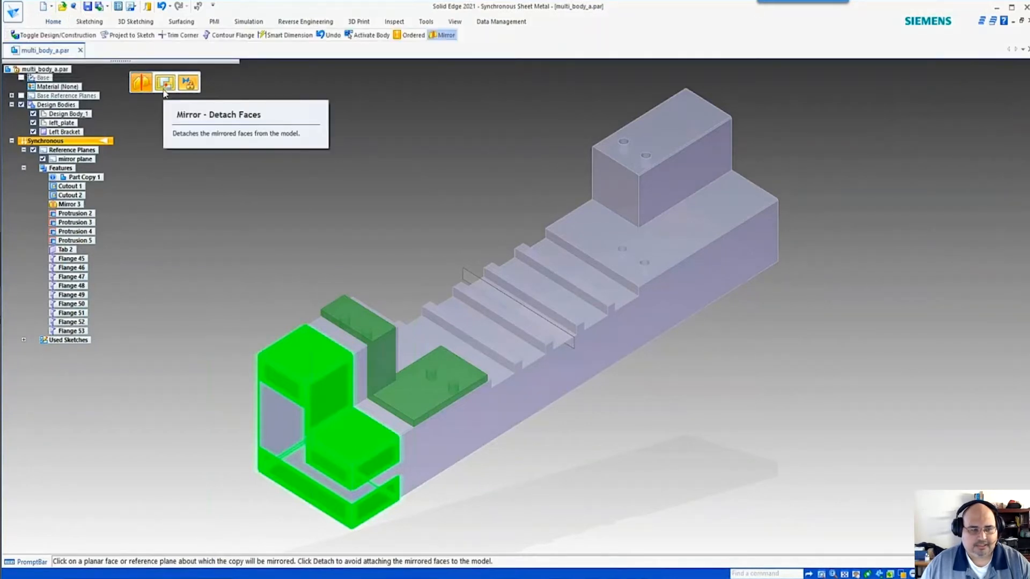
{"action": "left_click", "coordinate": [464, 274]}
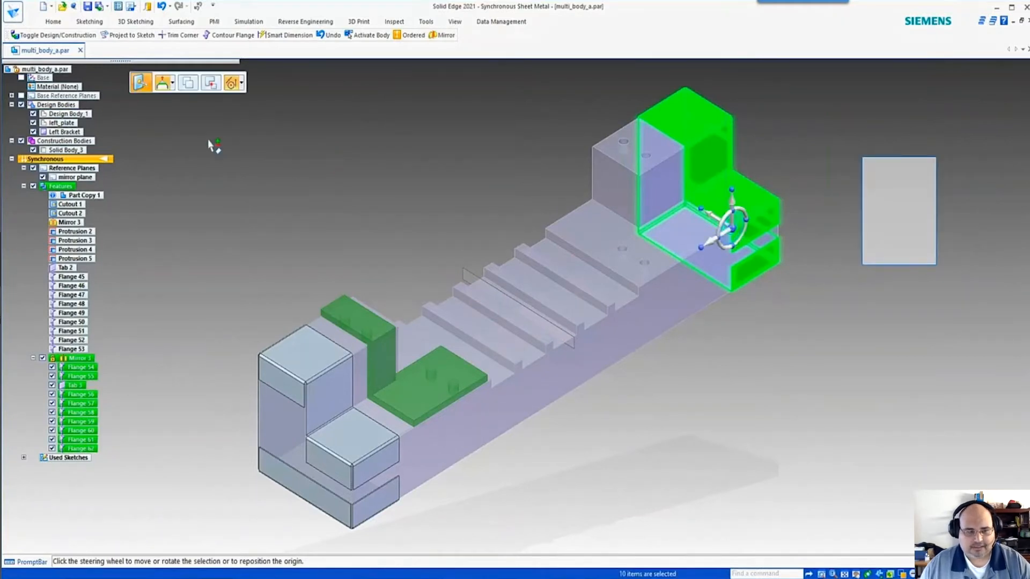
{"action": "key", "text": "Escape"}
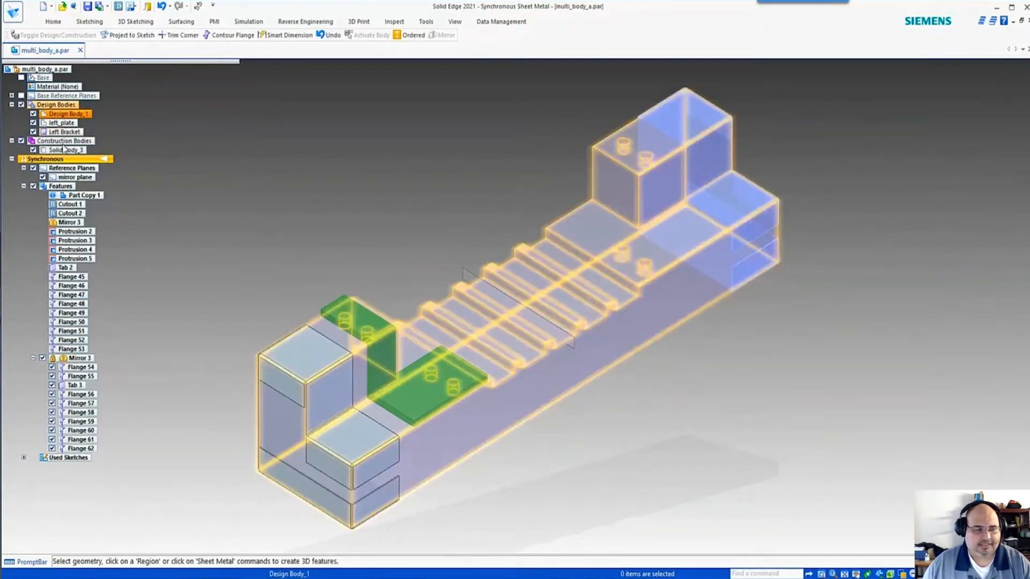
Toggle the mirrored bracket copy from a construction body to a design body.
{"action": "left_click", "coordinate": [63, 151]}
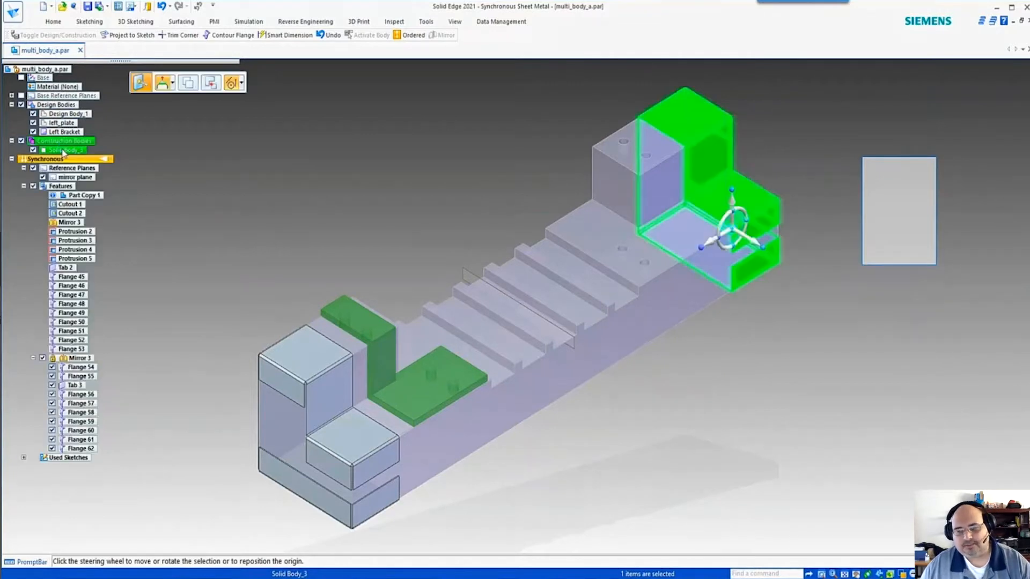
{"action": "right_click", "coordinate": [63, 151]}
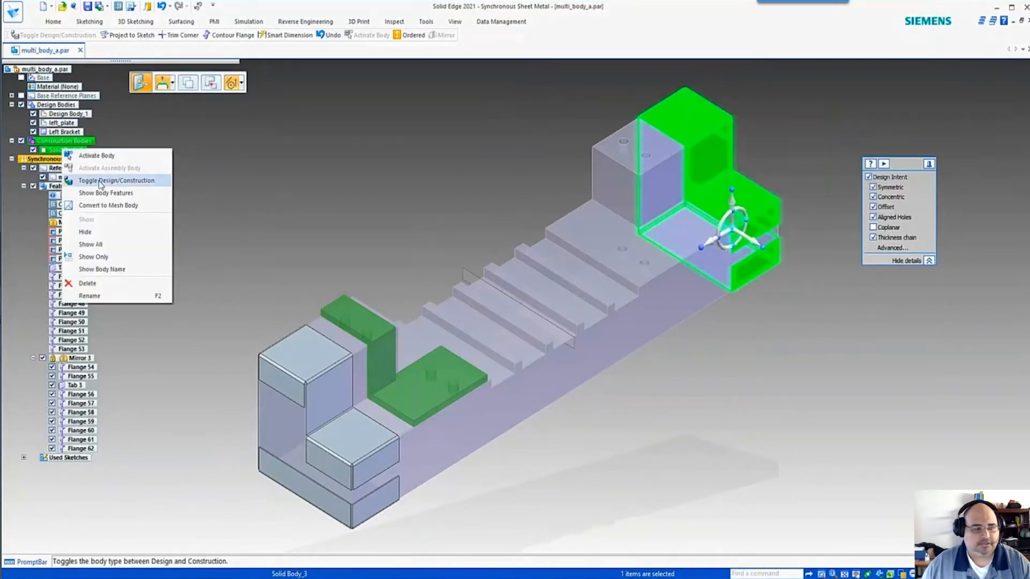
{"action": "left_click", "coordinate": [146, 183]}
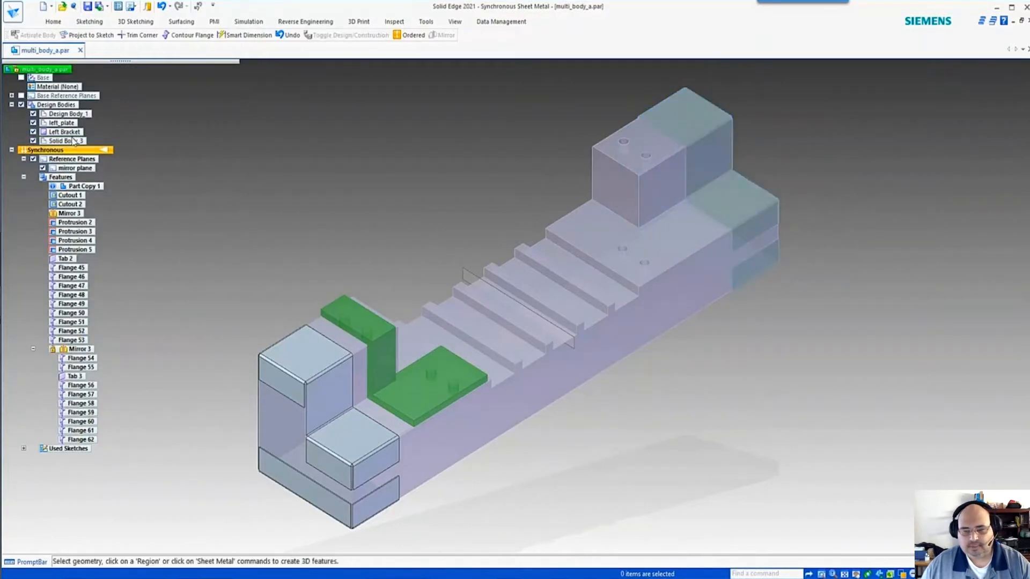
Rename the mirrored bracket design body as Right Bracket.
{"action": "left_click", "coordinate": [72, 142]}
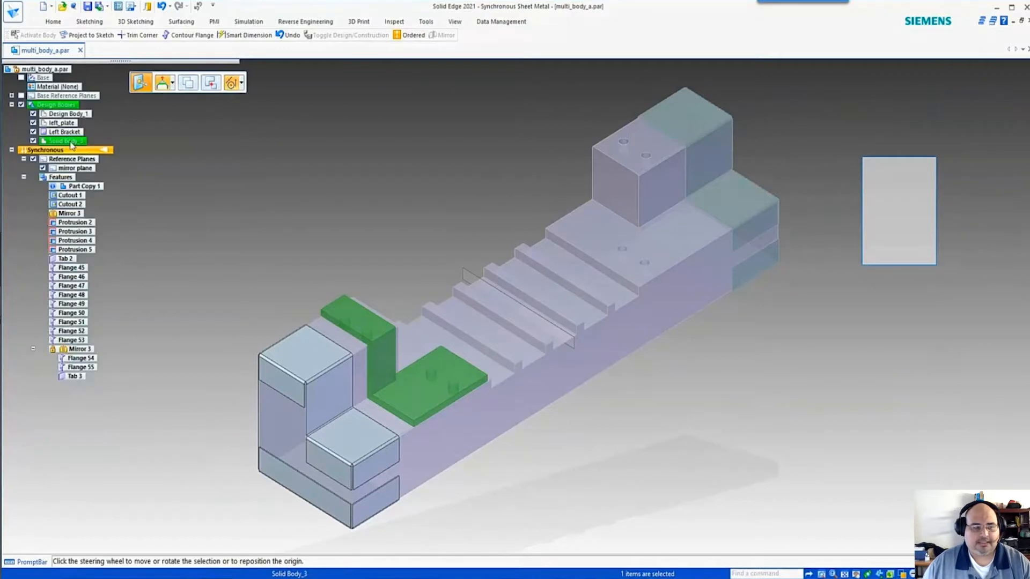
{"action": "right_click", "coordinate": [71, 142]}
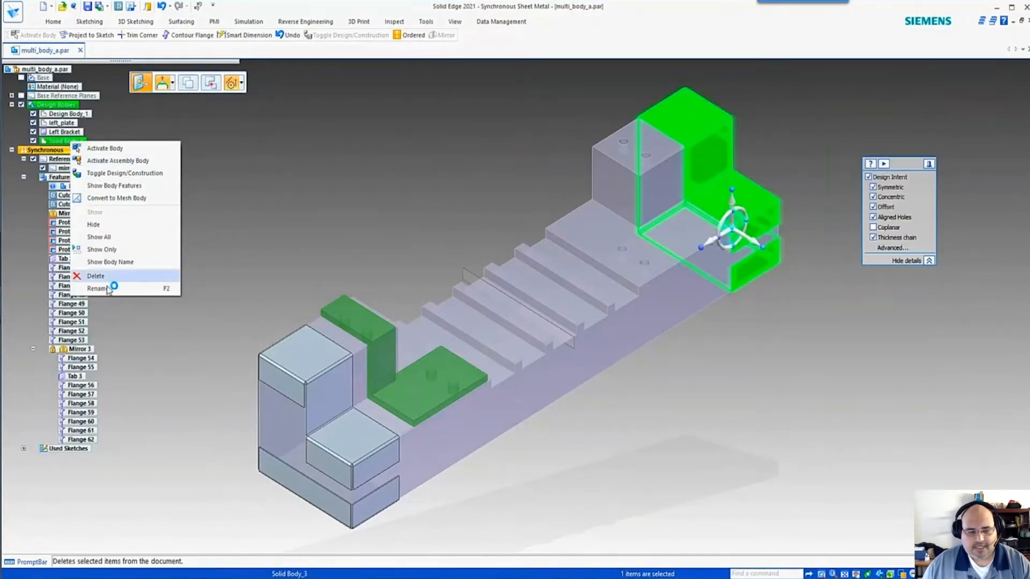
{"action": "left_click", "coordinate": [107, 289]}
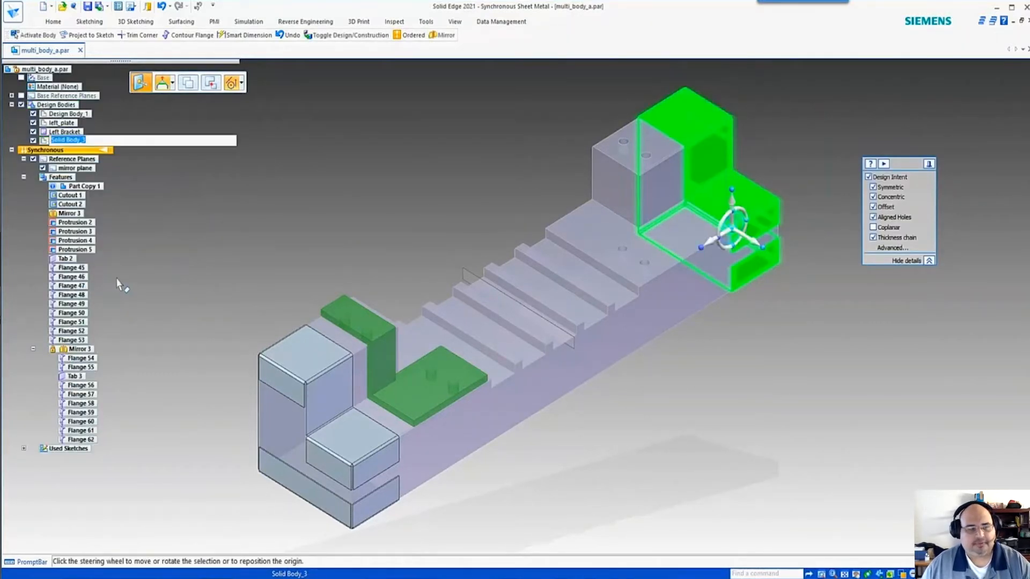
{"action": "type", "text": "Right Bra"}
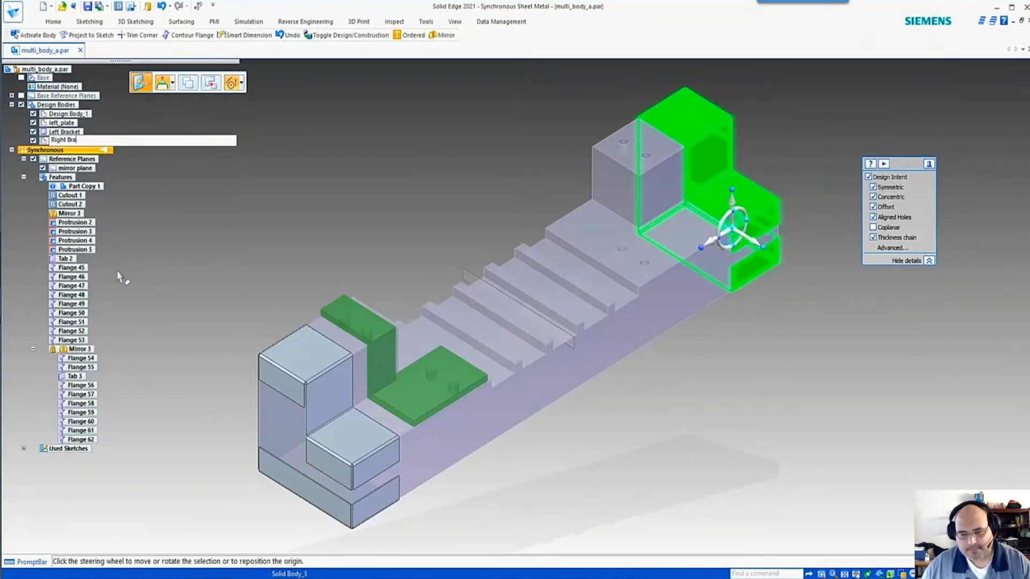
{"action": "type", "text": "cket"}
{"action": "key", "text": "Return"}
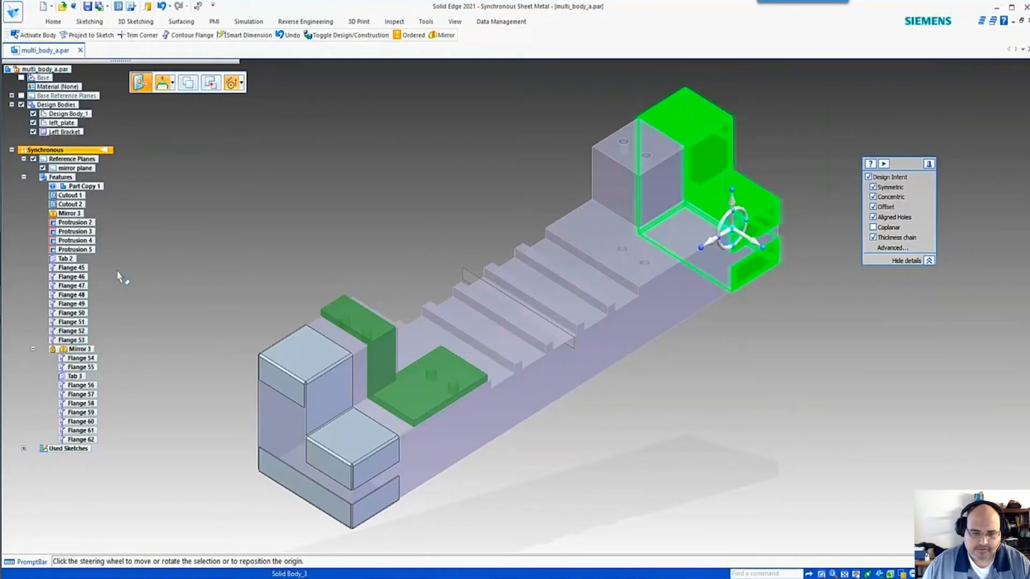
{"action": "left_click", "coordinate": [293, 194]}
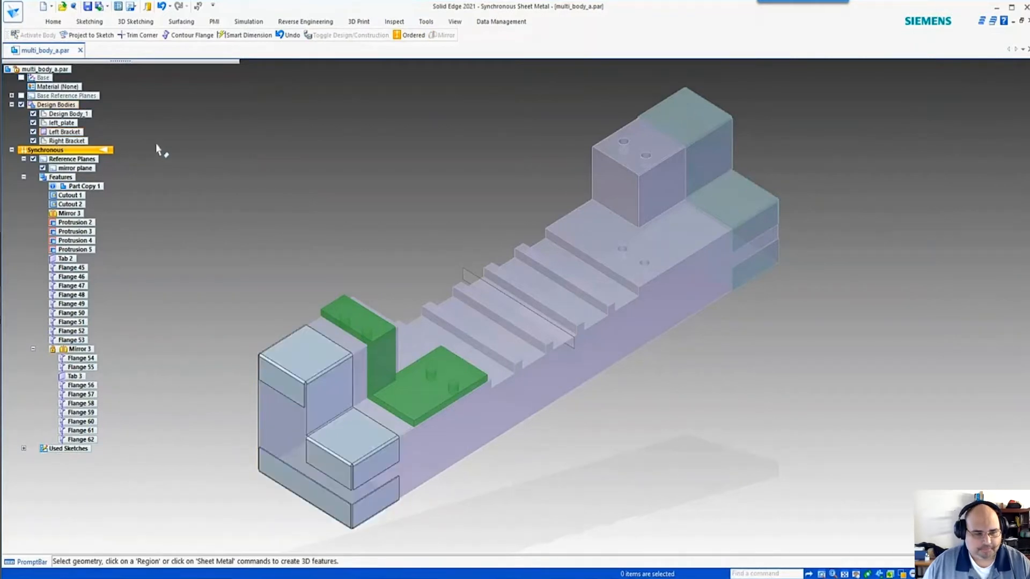
Activate the left_plate body and mirror it about the mirror plane as a separate body at the opposite end.
{"action": "left_click", "coordinate": [54, 124]}
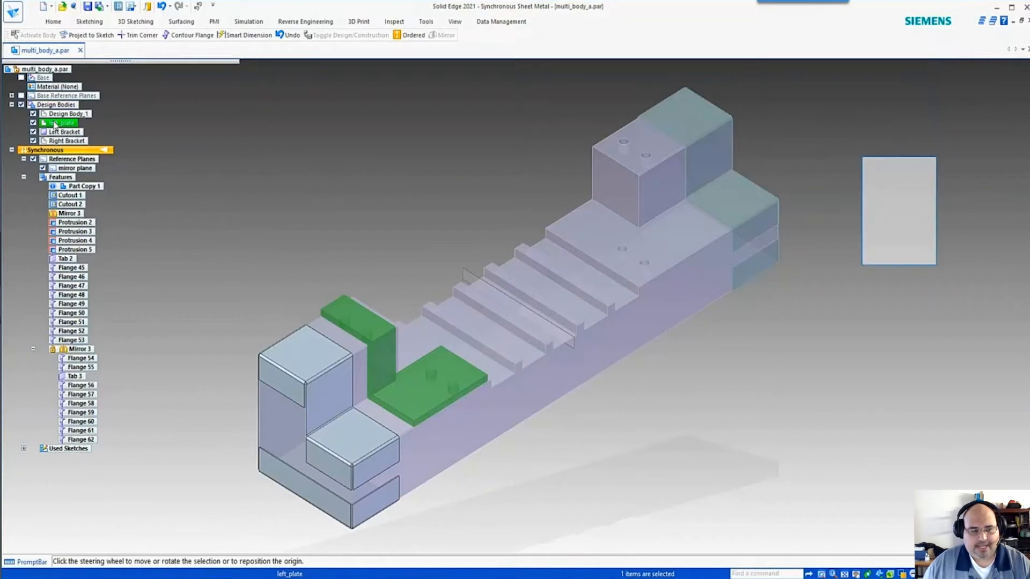
{"action": "right_click", "coordinate": [54, 124]}
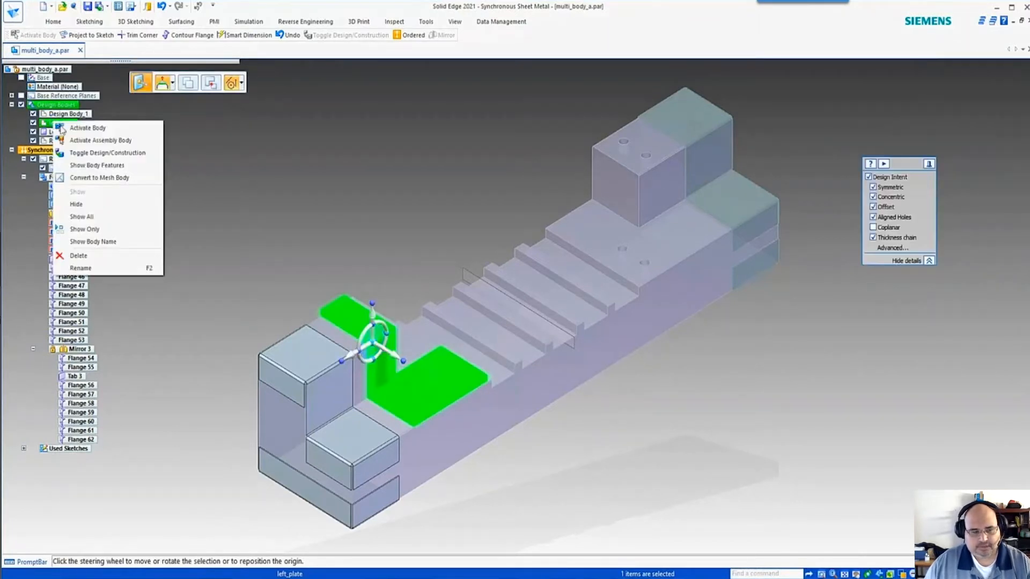
{"action": "left_click", "coordinate": [81, 128]}
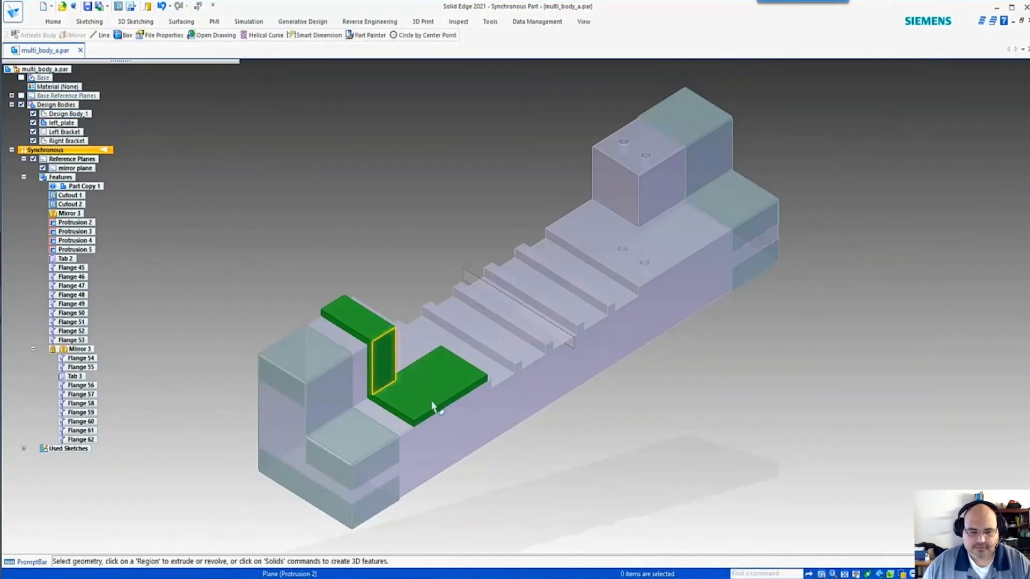
{"action": "left_click", "coordinate": [63, 125]}
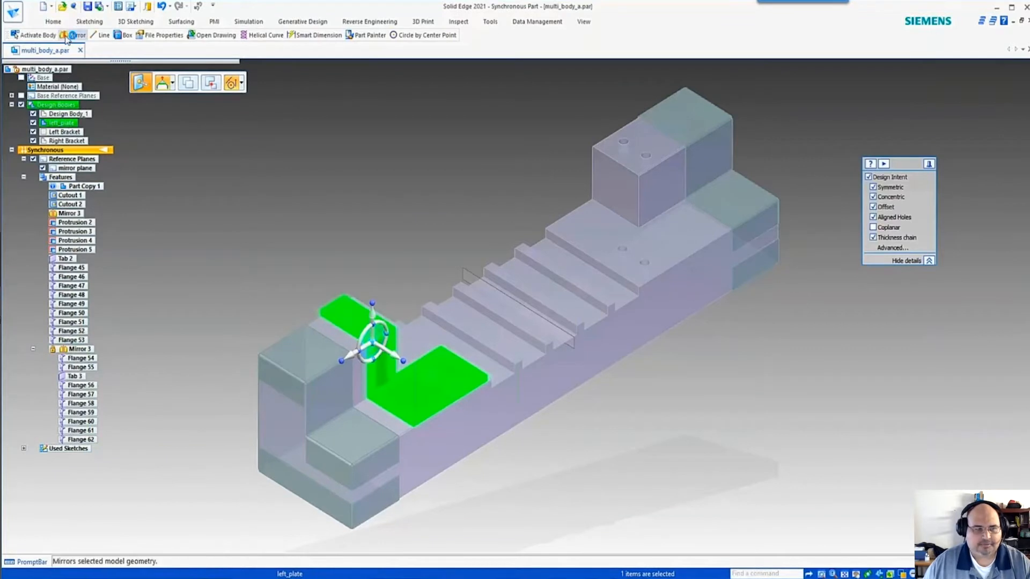
{"action": "left_click", "coordinate": [67, 37]}
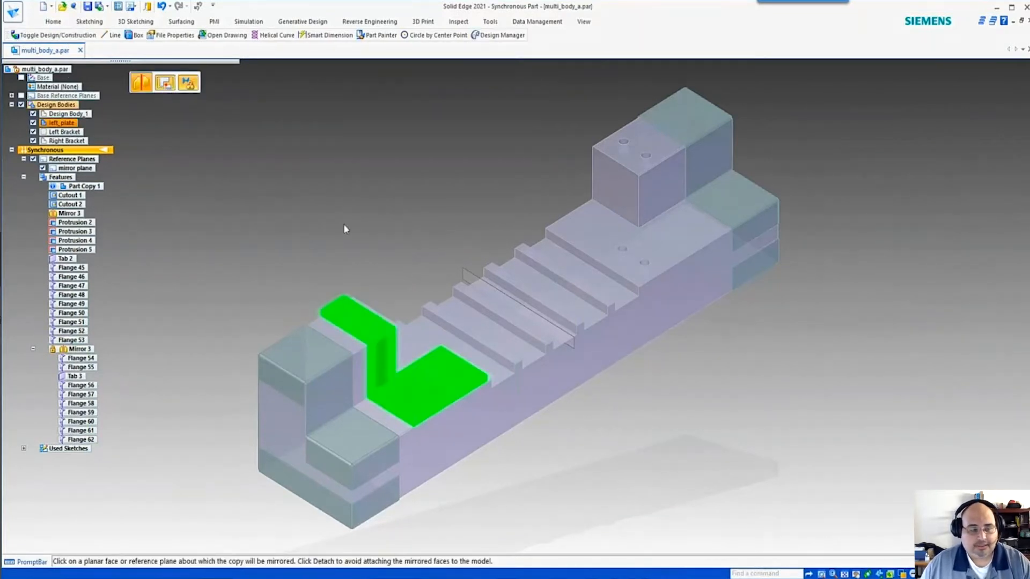
{"action": "left_click", "coordinate": [465, 276]}
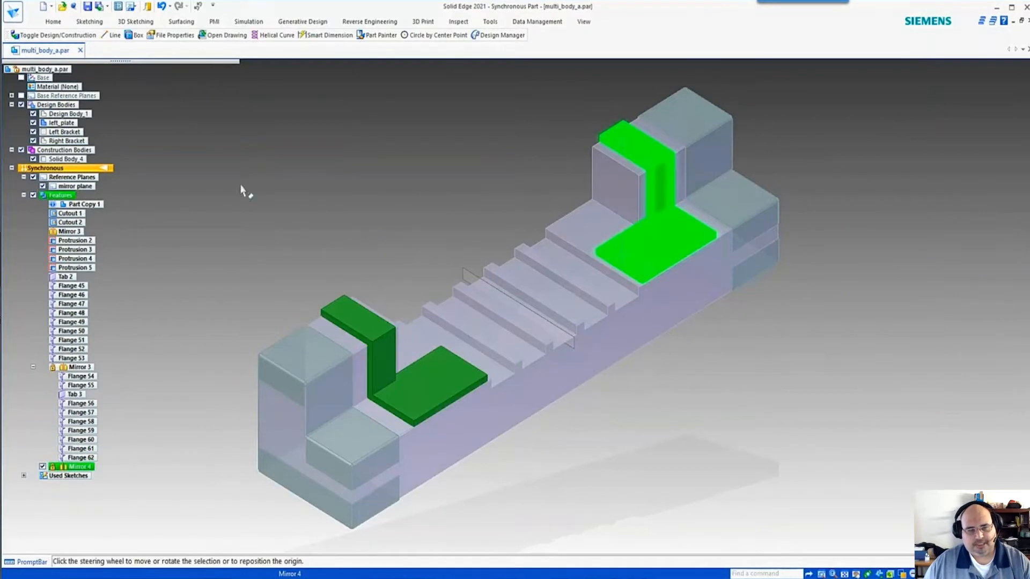
{"action": "key", "text": "Escape"}
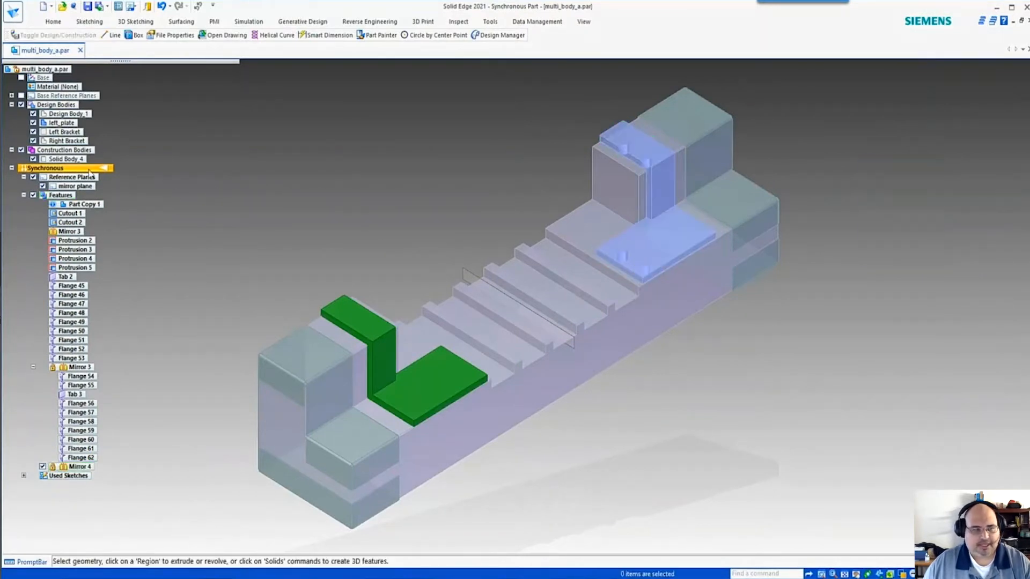
Toggle the mirrored plate copy from a construction body to a design body.
{"action": "left_click", "coordinate": [68, 161]}
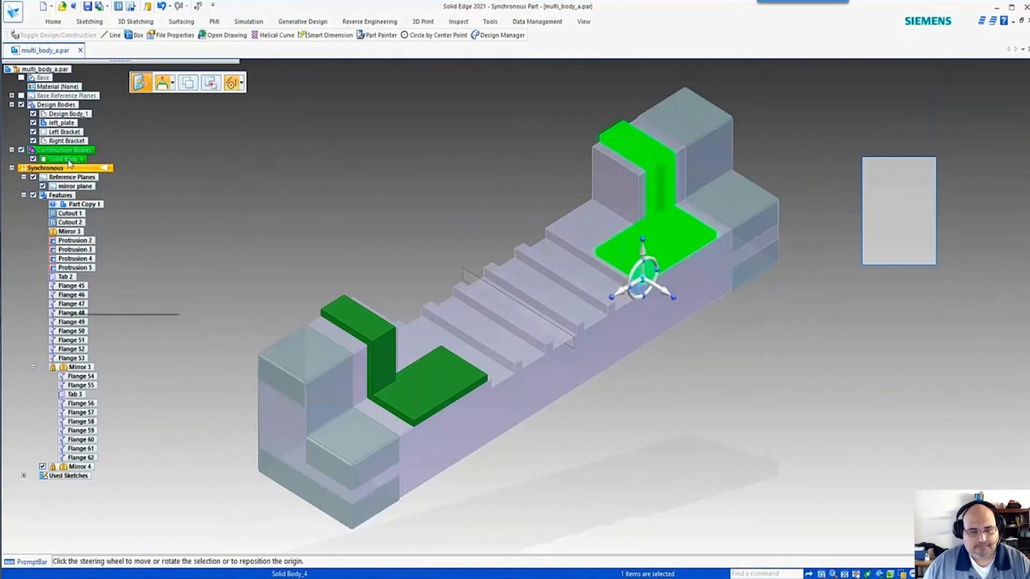
{"action": "right_click", "coordinate": [69, 162]}
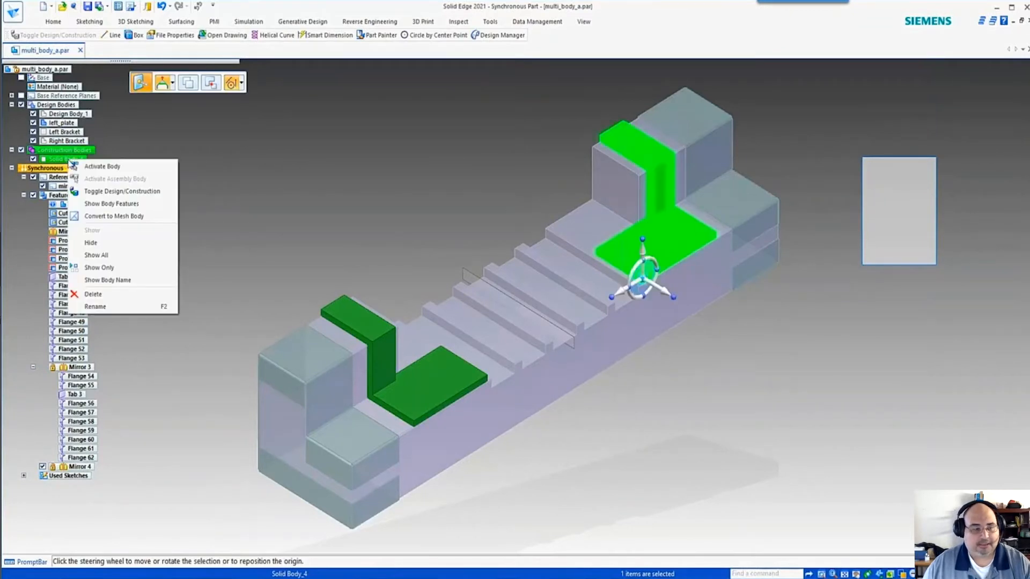
{"action": "left_click", "coordinate": [114, 195]}
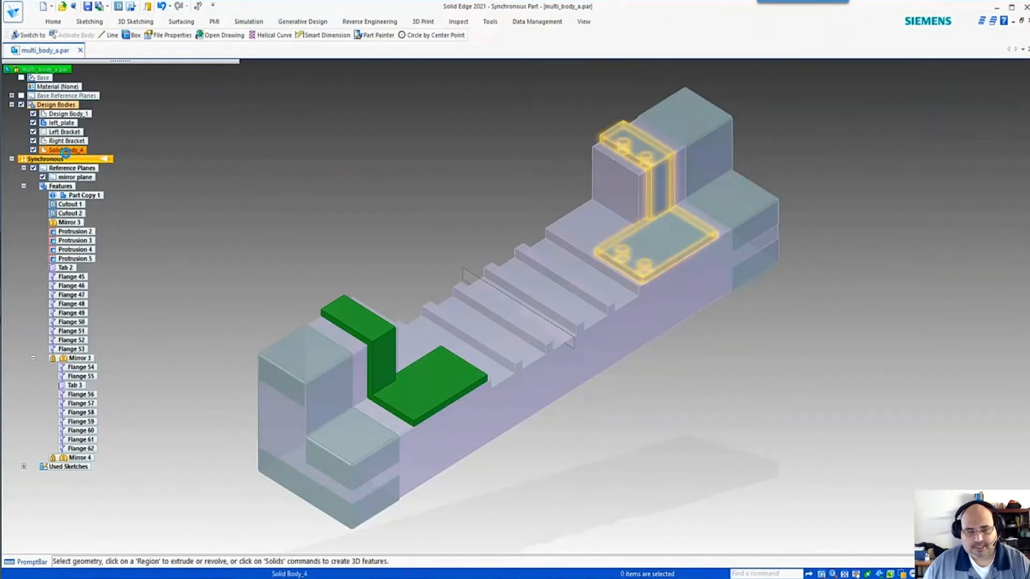
Rename the mirrored plate design body as Right Plate.
{"action": "left_click", "coordinate": [66, 151]}
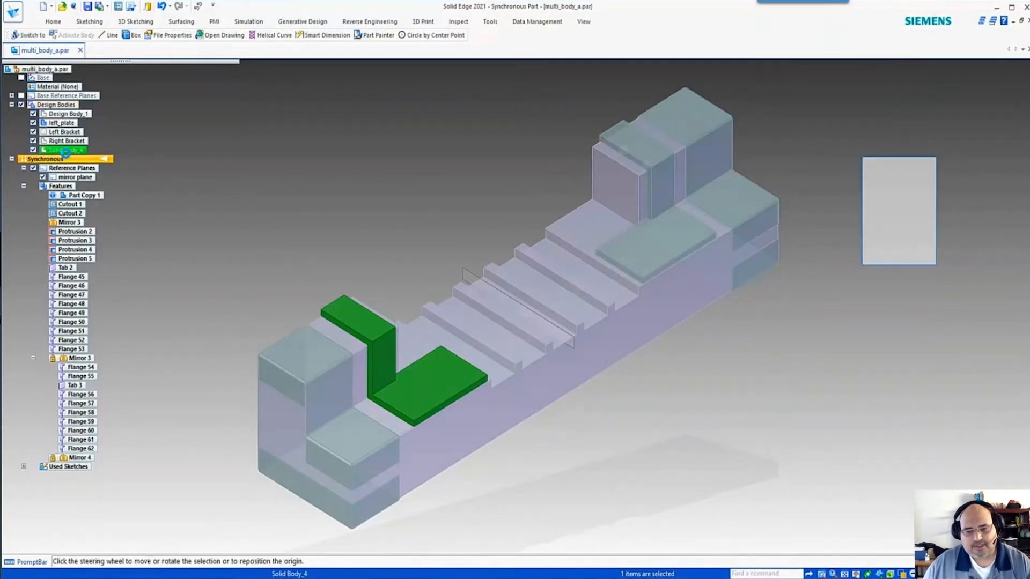
{"action": "right_click", "coordinate": [66, 152]}
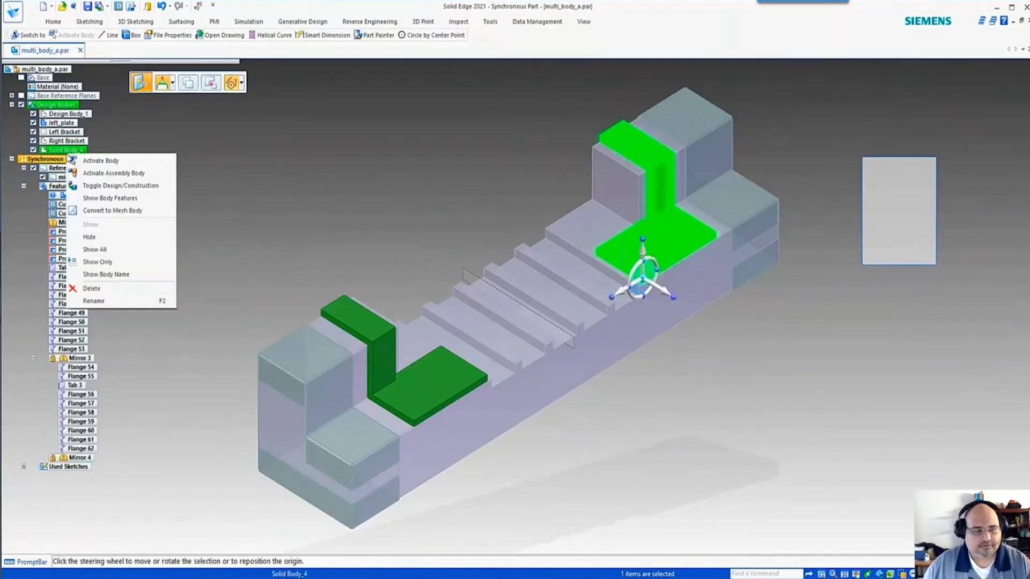
{"action": "left_click", "coordinate": [109, 301]}
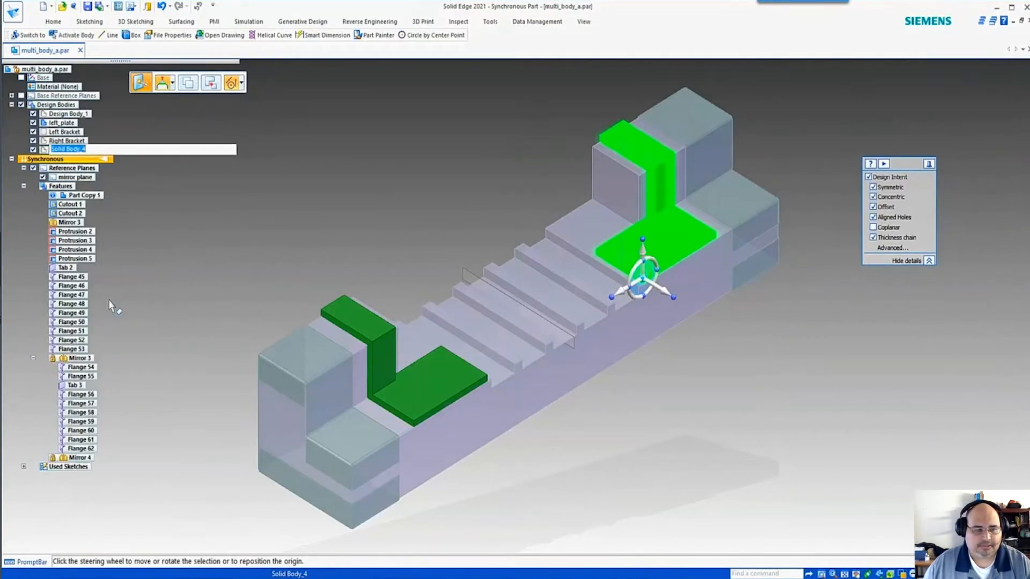
{"action": "type", "text": "Right"}
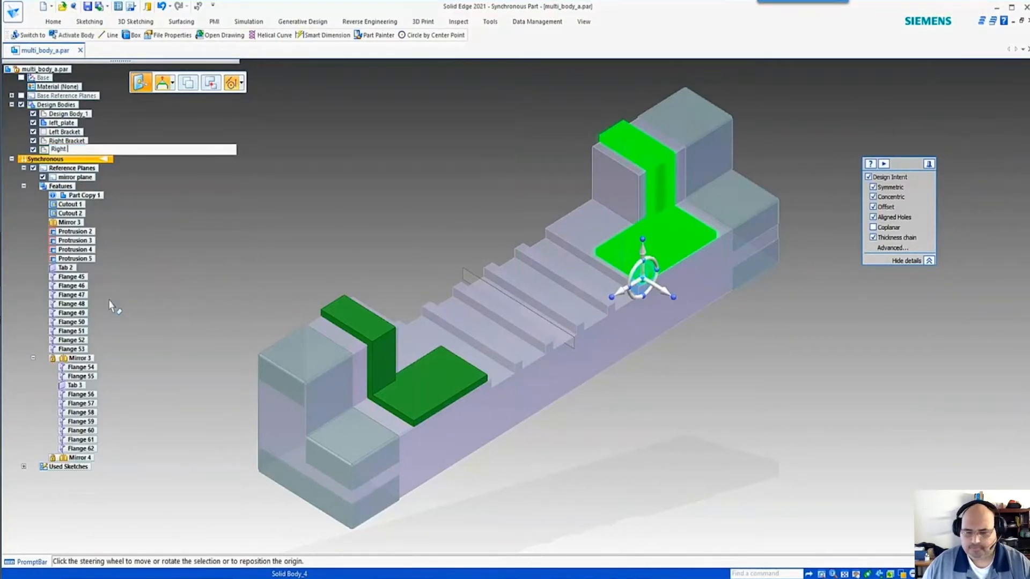
{"action": "type", "text": " Plate"}
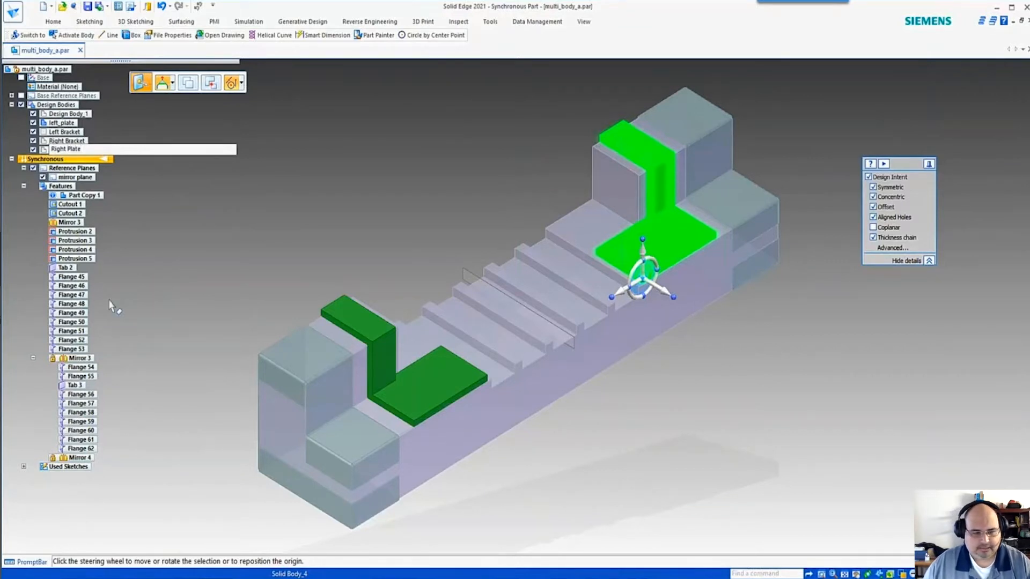
{"action": "key", "text": "Return"}
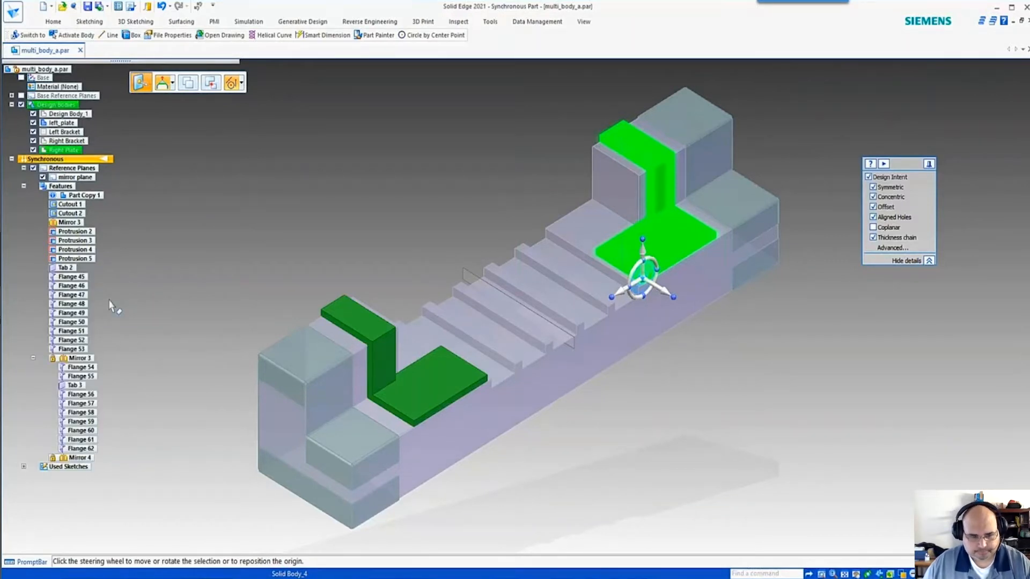
{"action": "left_click", "coordinate": [258, 275]}
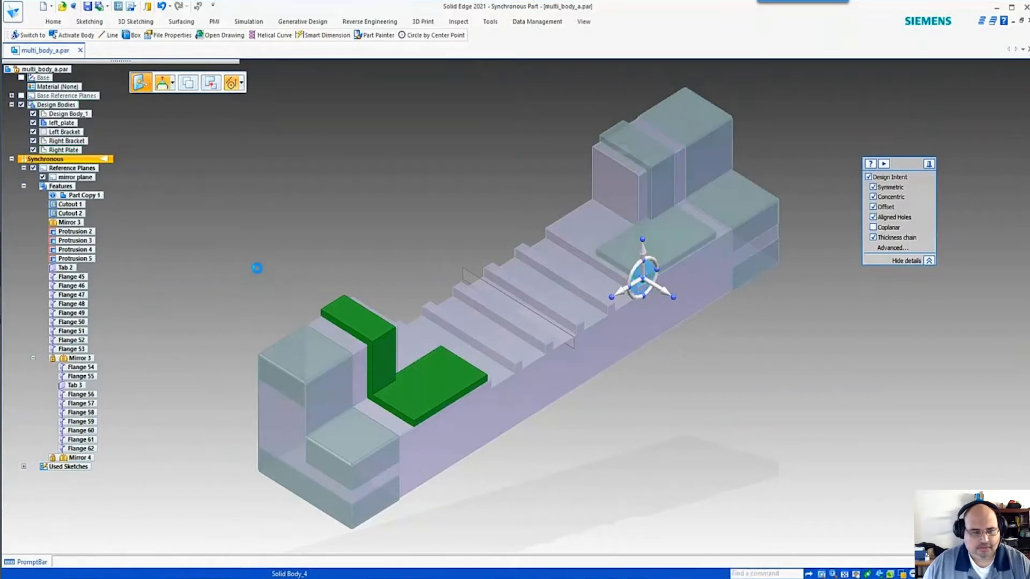
Activate Design Body_1 as the active body for feature addition.
{"action": "left_click", "coordinate": [86, 117]}
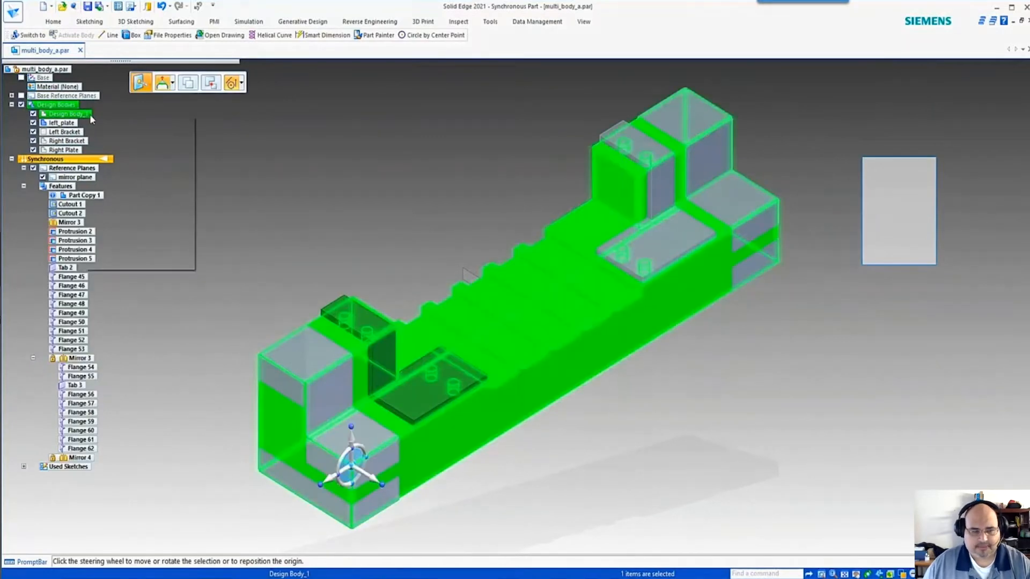
{"action": "right_click", "coordinate": [92, 119]}
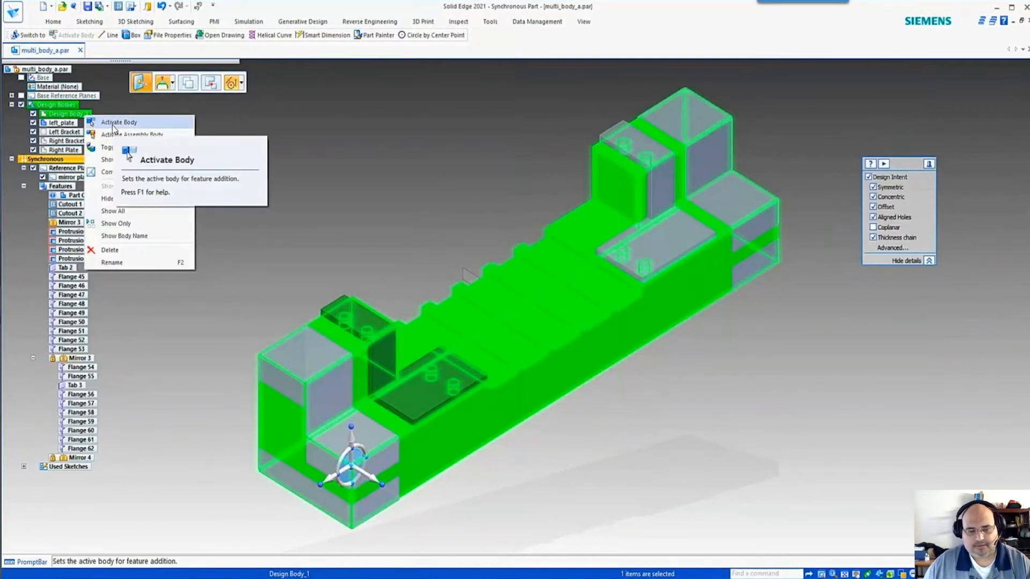
{"action": "left_click", "coordinate": [111, 123]}
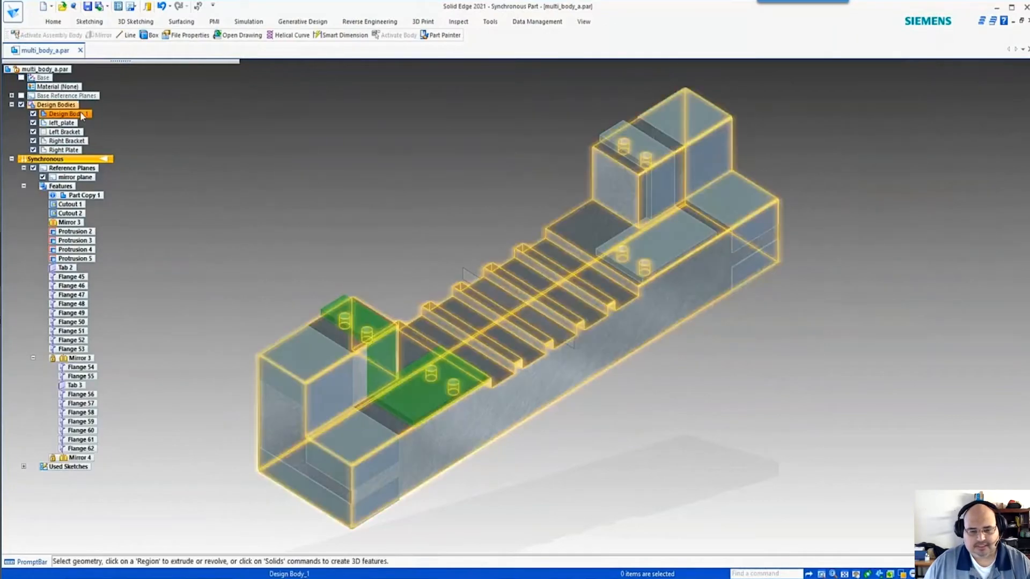
Set Design Body_1 as the active assembly body and save the part.
{"action": "left_click", "coordinate": [82, 115]}
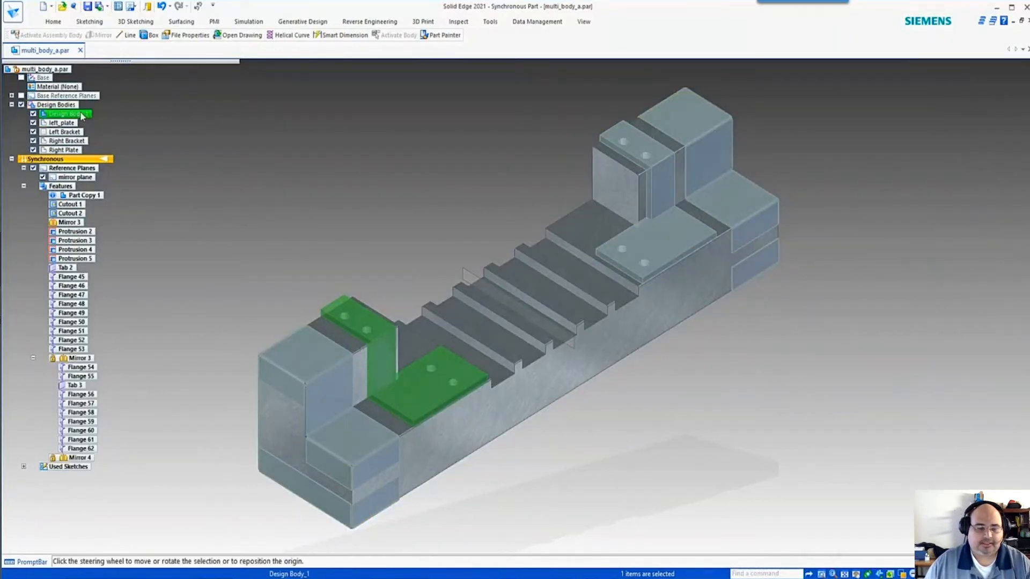
{"action": "right_click", "coordinate": [82, 116]}
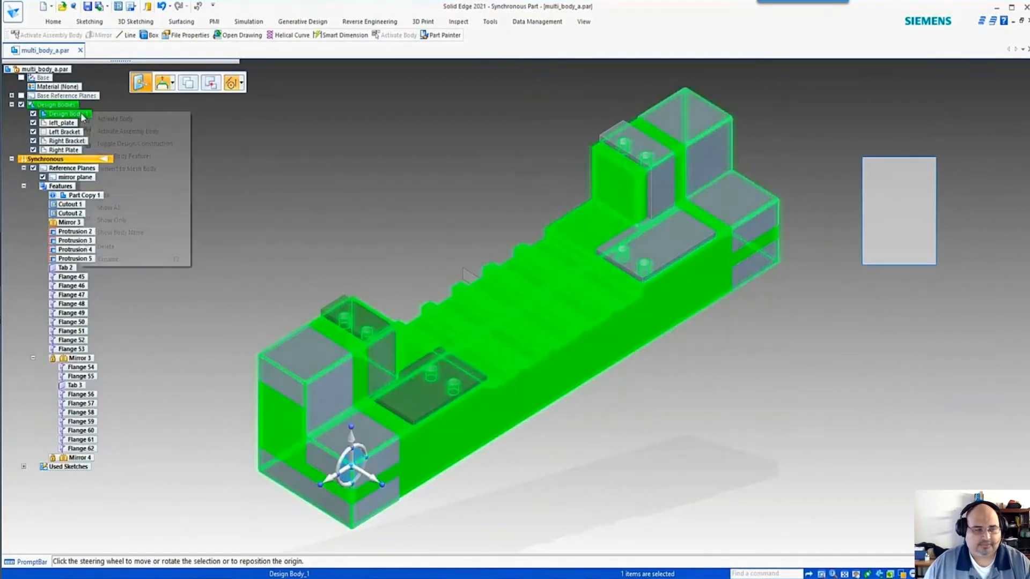
{"action": "left_click", "coordinate": [102, 132]}
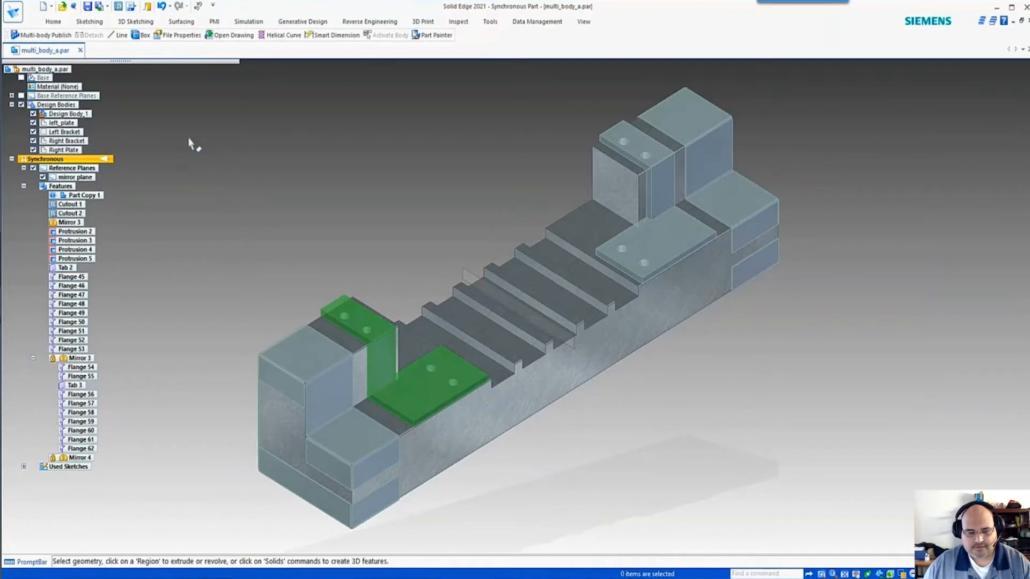
{"action": "left_click", "coordinate": [88, 8]}
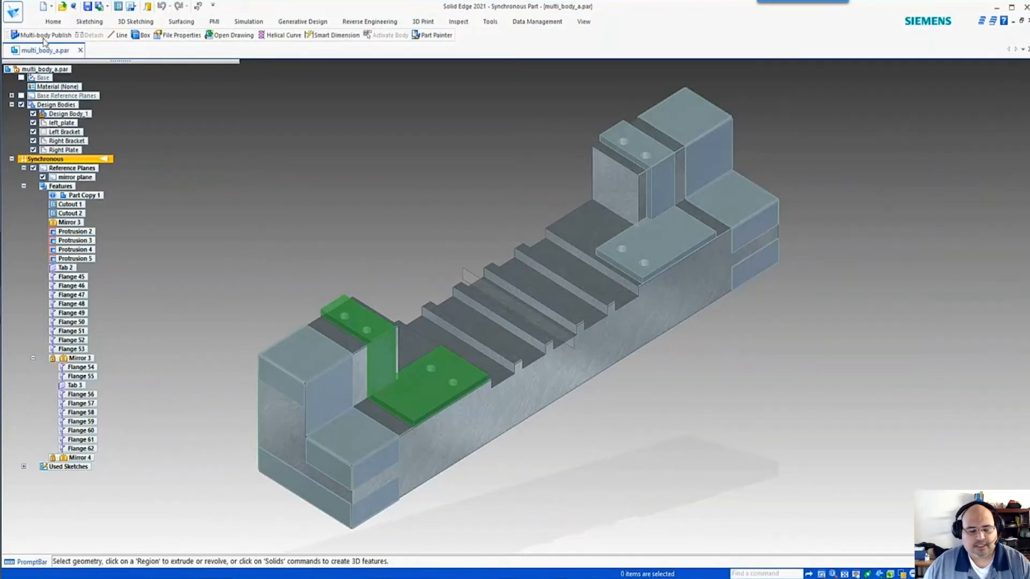
Create a drawing of the active model from the ansi inch draft.dft template, running the Drawing View Creation Wizard.
{"action": "mouse_move", "coordinate": [435, 218]}
{"action": "middle_mouse_down"}
{"action": "mouse_move", "coordinate": [472, 231]}
{"action": "mouse_move", "coordinate": [451, 234]}
{"action": "middle_mouse_up"}
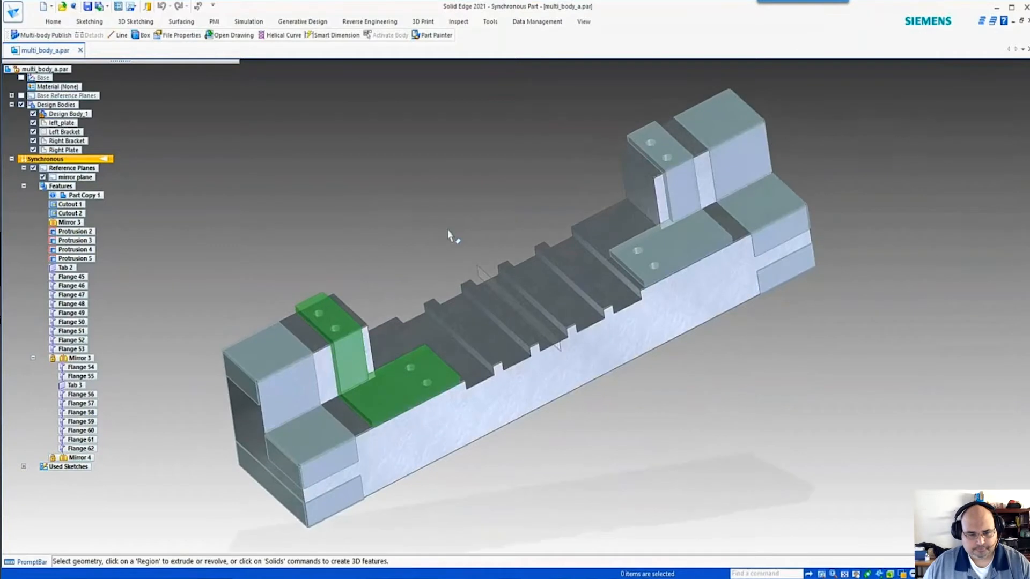
{"action": "left_click", "coordinate": [52, 10]}
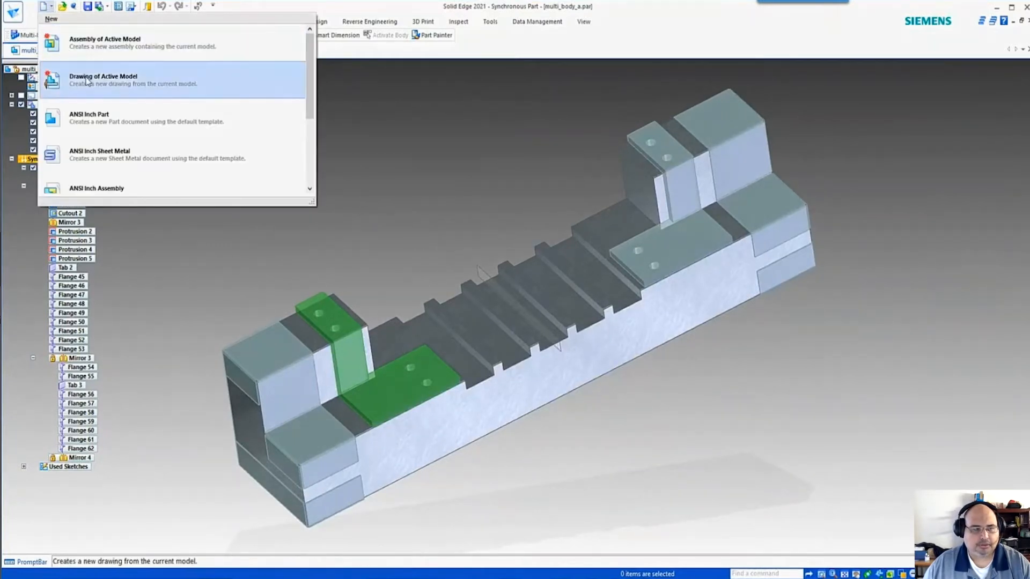
{"action": "left_click", "coordinate": [88, 80]}
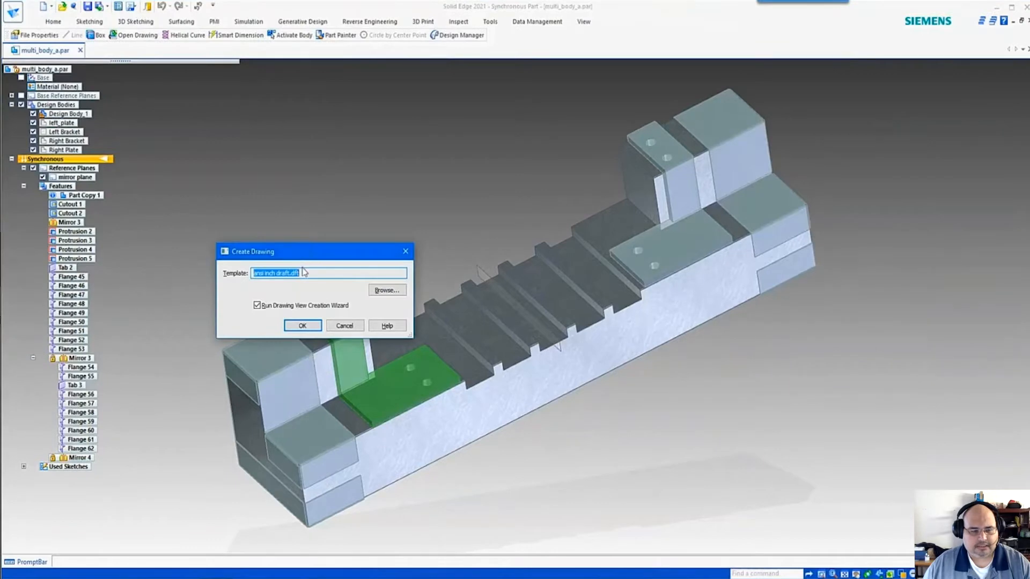
{"action": "left_click", "coordinate": [303, 327]}
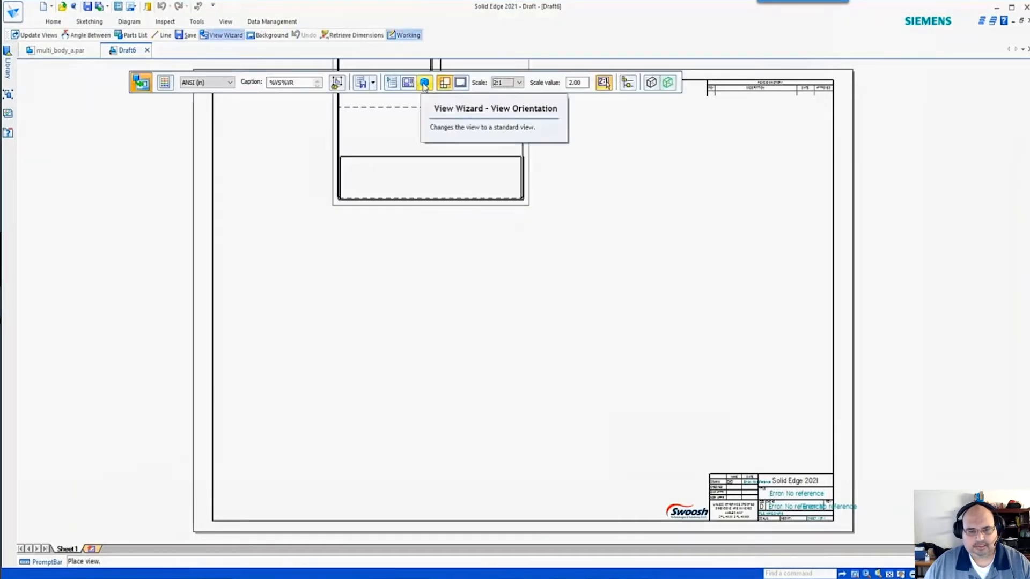
Set the drawing view orientation to ISO View and place the view on the sheet.
{"action": "left_click", "coordinate": [423, 84]}
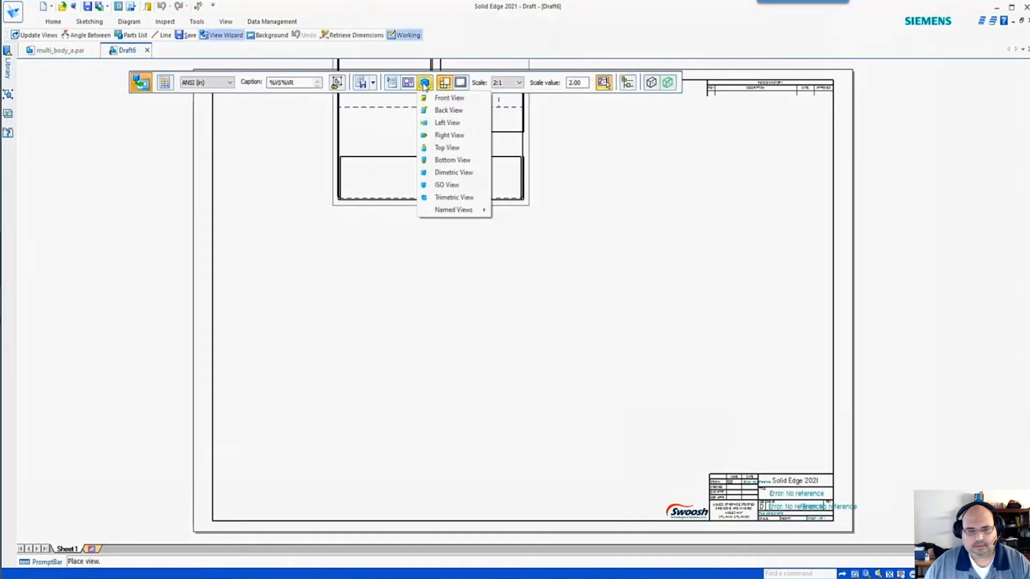
{"action": "left_click", "coordinate": [442, 184]}
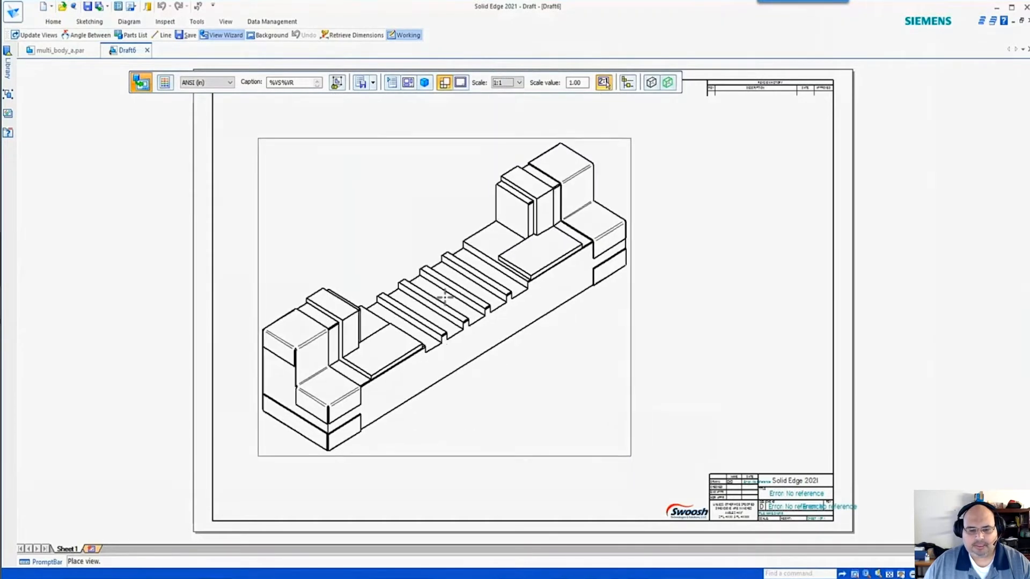
{"action": "left_click", "coordinate": [444, 296]}
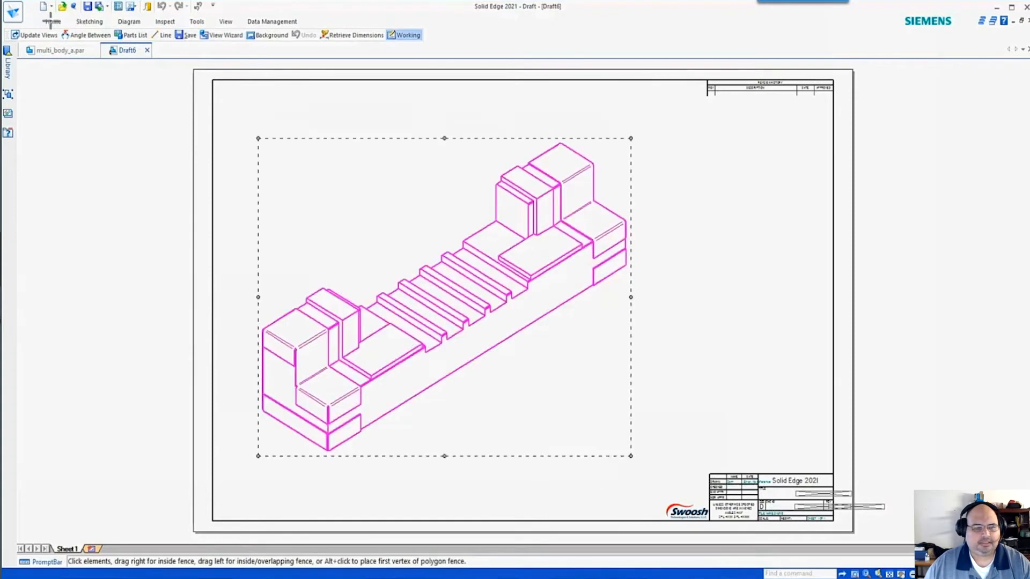
Generate a parts list with an automatic balloon from the isometric view and place it on the sheet beside the view.
{"action": "left_click", "coordinate": [131, 34]}
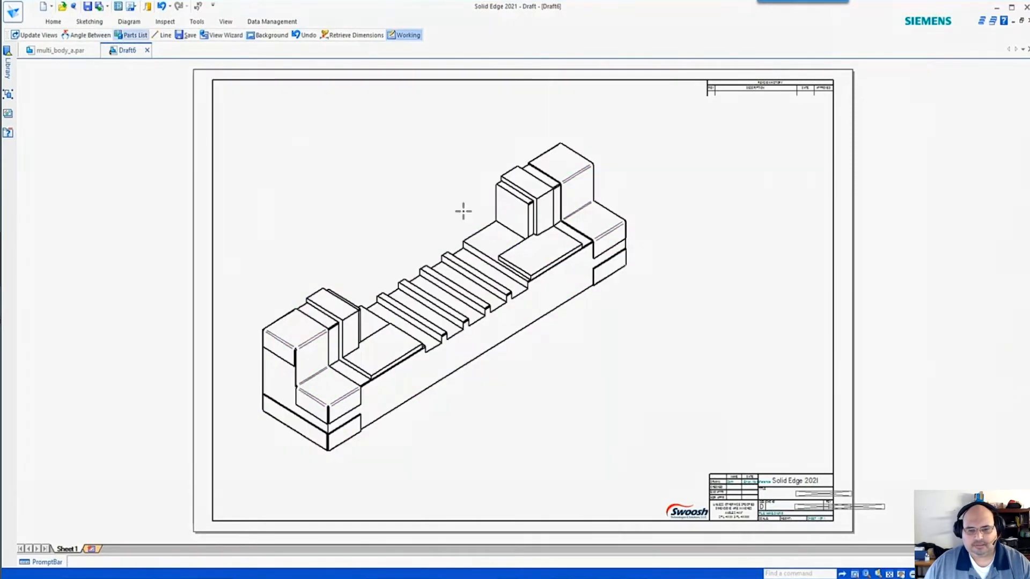
{"action": "left_click", "coordinate": [523, 205]}
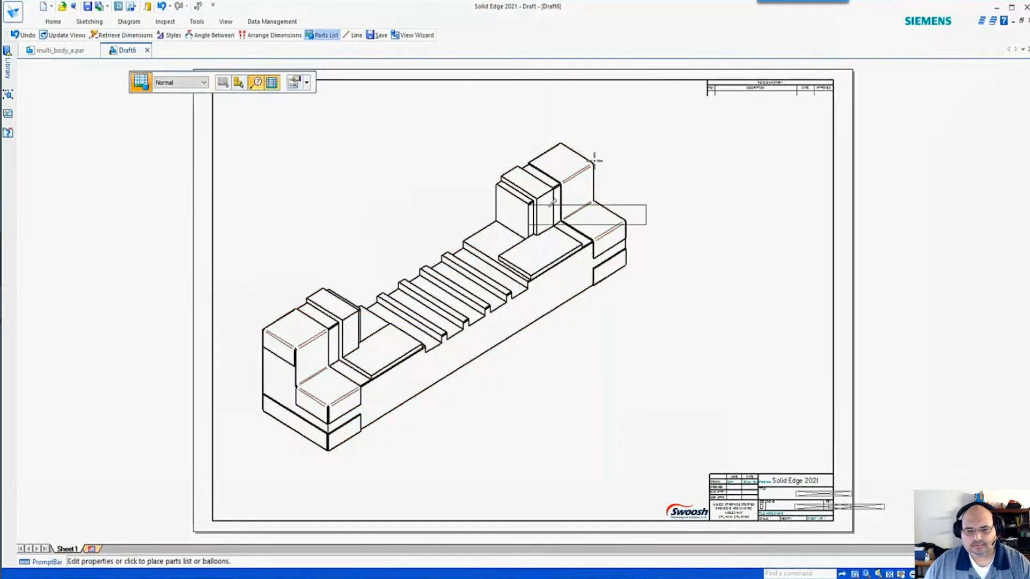
{"action": "left_click", "coordinate": [639, 148]}
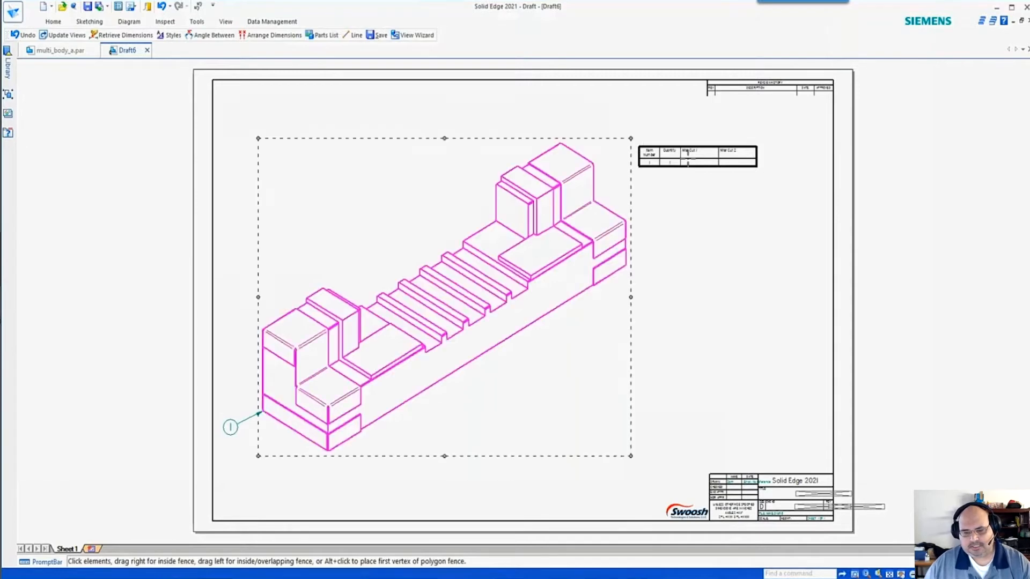
{"action": "scroll", "coordinate": [687, 157], "scroll_direction": "up", "scroll_amount": 5}
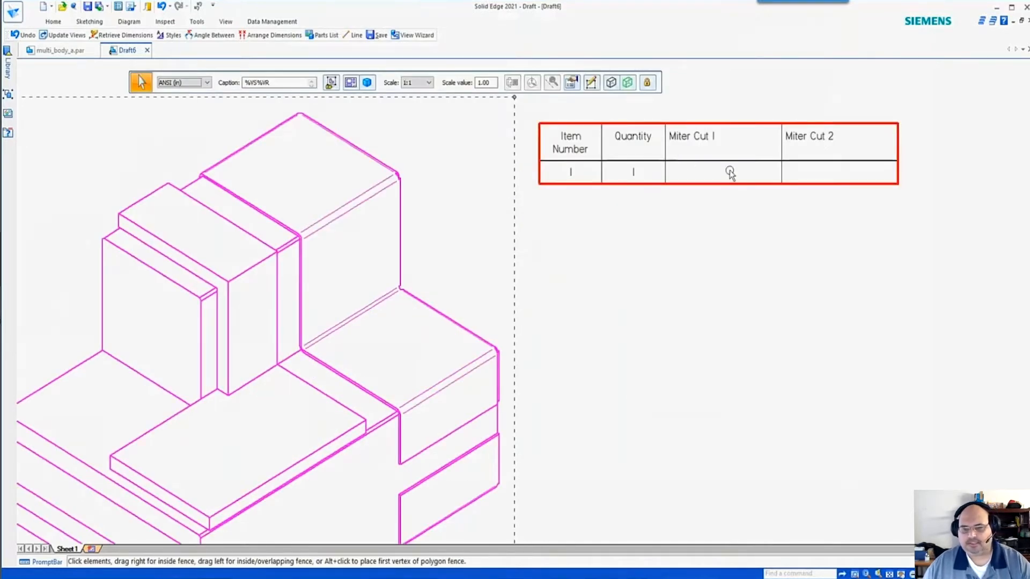
Apply the saved ANSI settings to the parts list in the part drawing.
{"action": "scroll", "coordinate": [730, 173], "scroll_direction": "down", "scroll_amount": 2}
{"action": "left_click", "coordinate": [654, 139]}
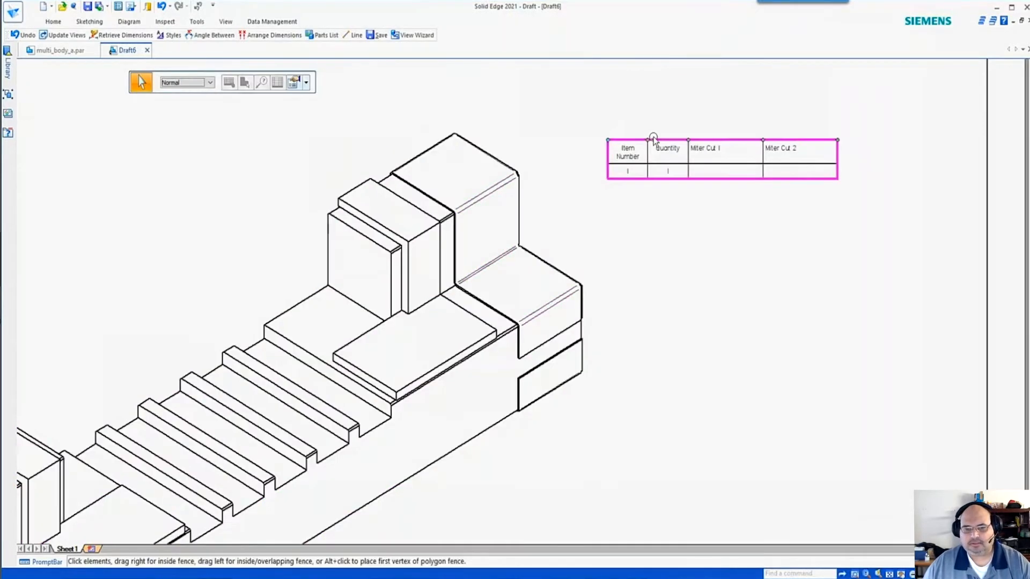
{"action": "left_click", "coordinate": [306, 83]}
{"action": "left_click", "coordinate": [307, 96]}
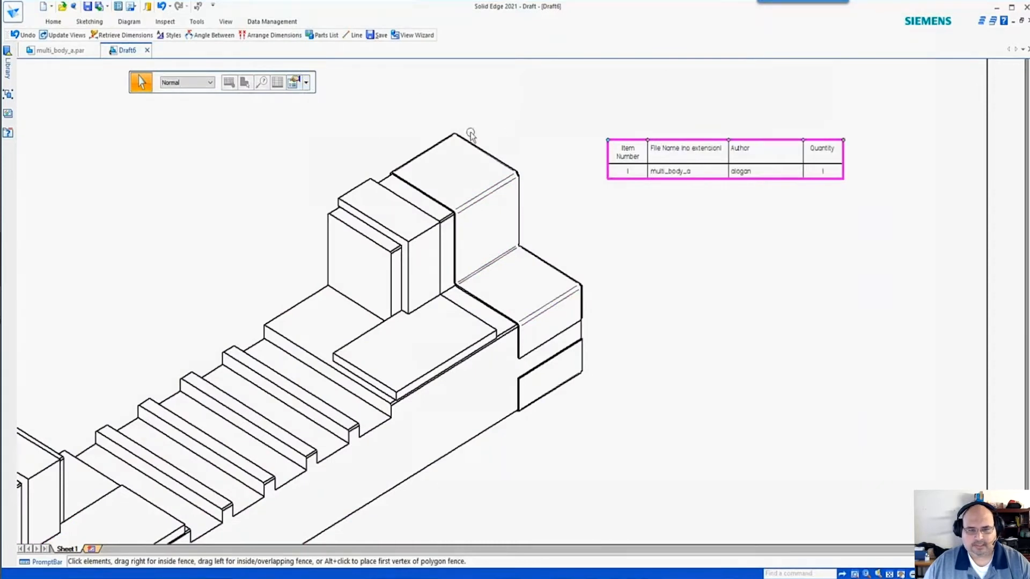
{"action": "left_click", "coordinate": [517, 124]}
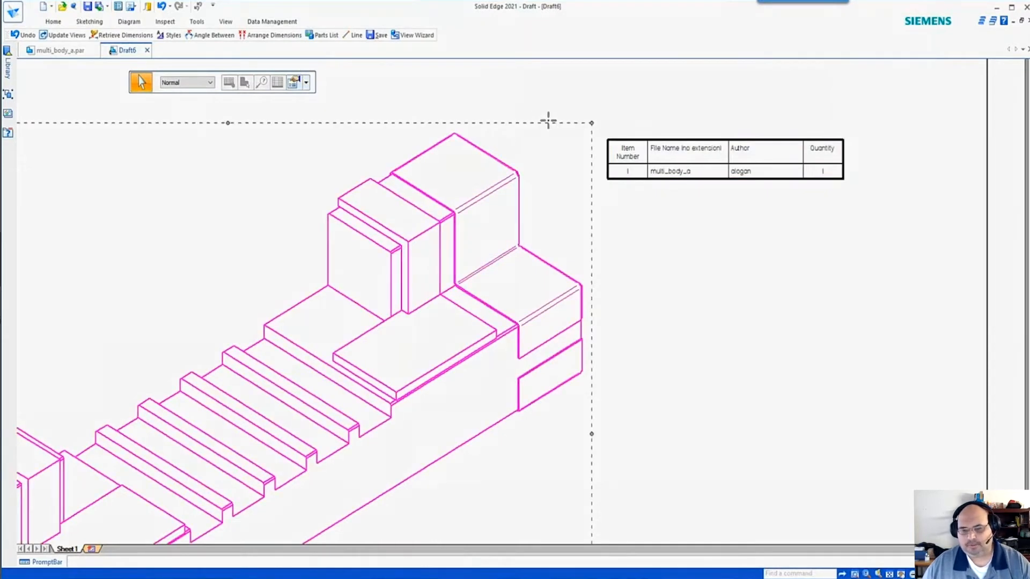
{"action": "scroll", "coordinate": [679, 275], "scroll_direction": "down", "scroll_amount": 3}
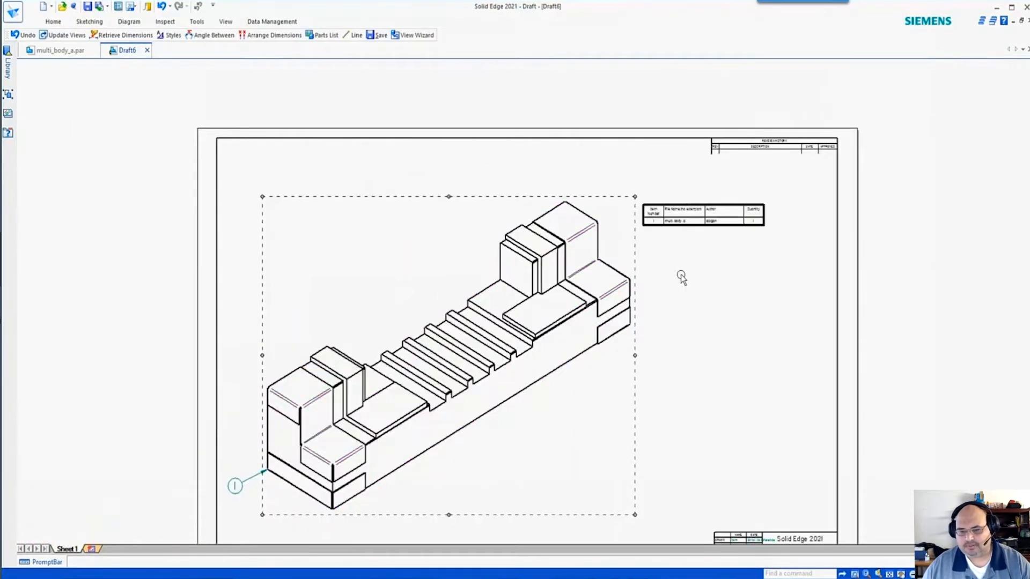
{"action": "left_click", "coordinate": [681, 275]}
{"action": "scroll", "coordinate": [684, 236], "scroll_direction": "up", "scroll_amount": 2}
{"action": "scroll", "coordinate": [684, 236], "scroll_direction": "down", "scroll_amount": 2}
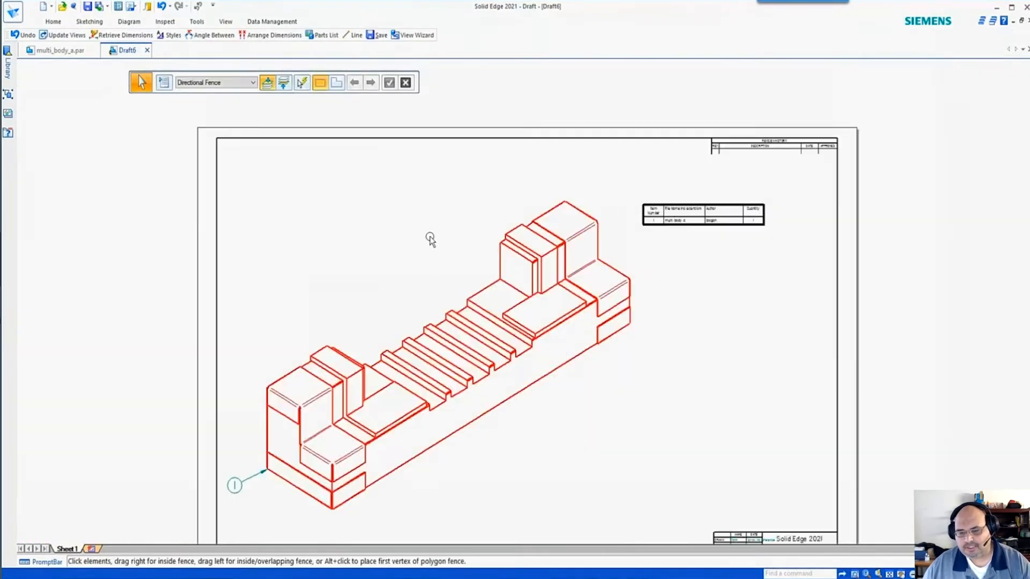
Close the part drawing Draft6 without saving its changes.
{"action": "scroll", "coordinate": [315, 187], "scroll_direction": "down", "scroll_amount": 1}
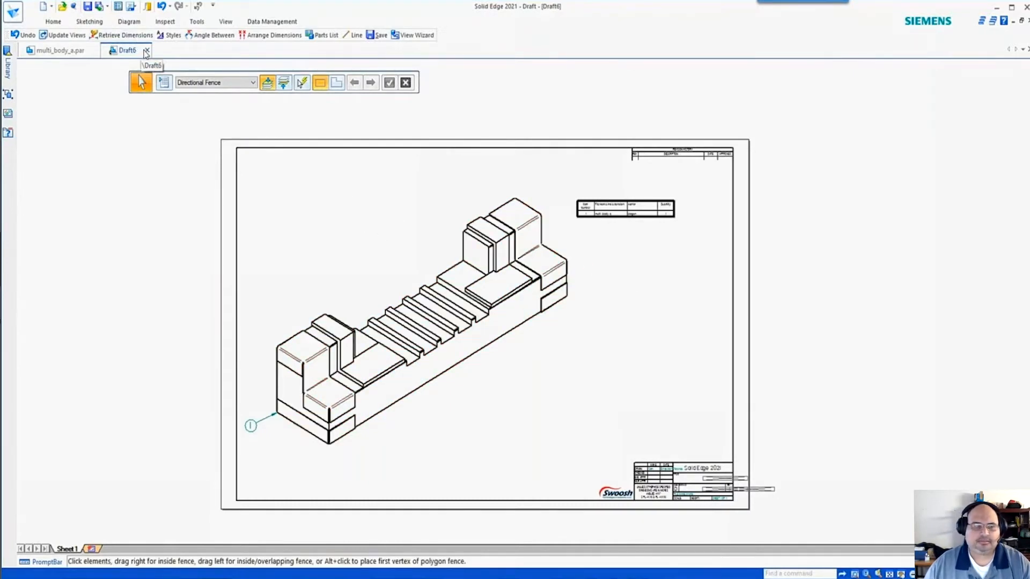
{"action": "left_click", "coordinate": [146, 51]}
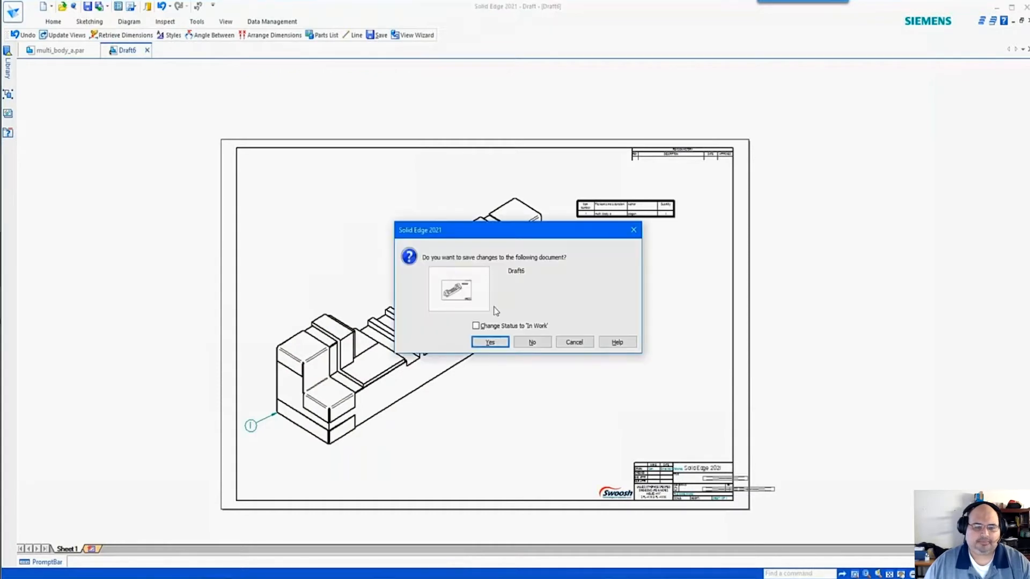
{"action": "left_click", "coordinate": [545, 344]}
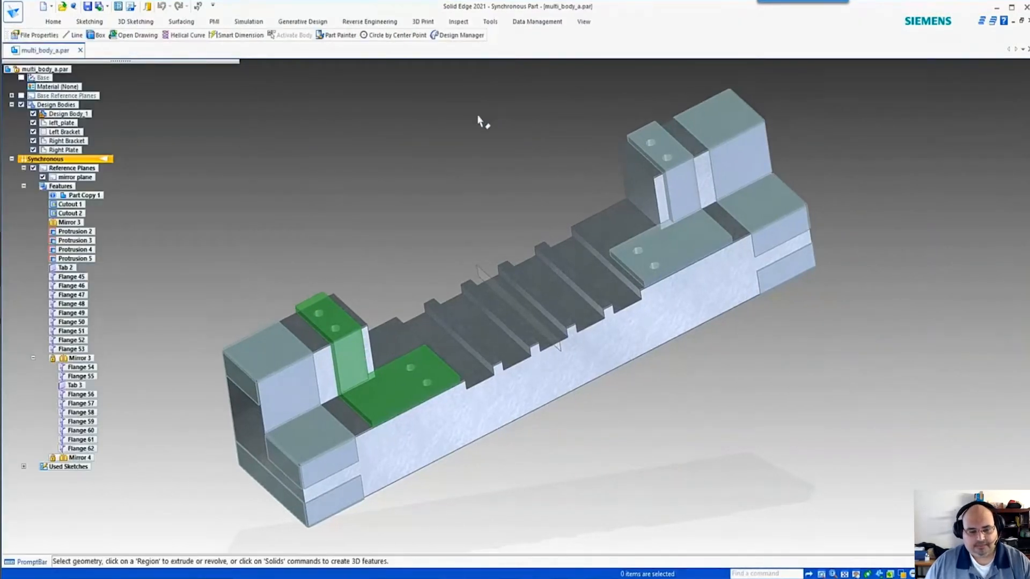
Start Multi-body Publish and set the MBP subfolder as the file location for all five design bodies.
{"action": "left_click", "coordinate": [54, 22]}
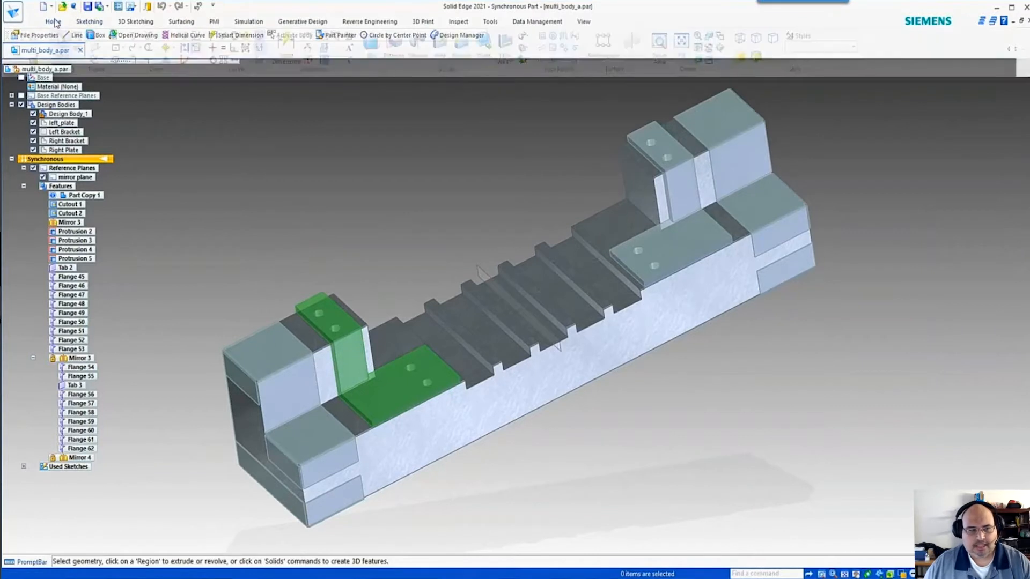
{"action": "left_click", "coordinate": [524, 60]}
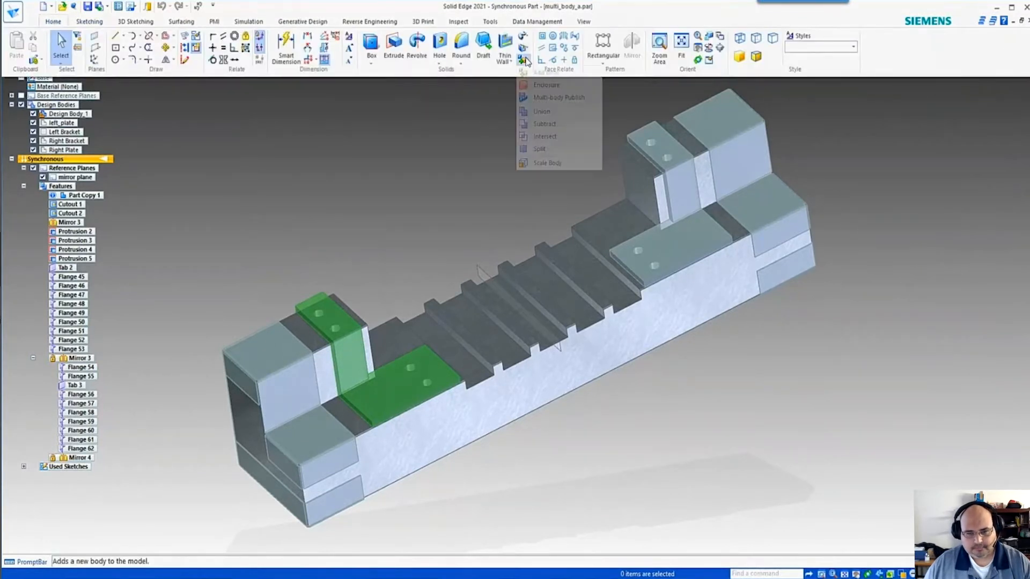
{"action": "left_click", "coordinate": [545, 98]}
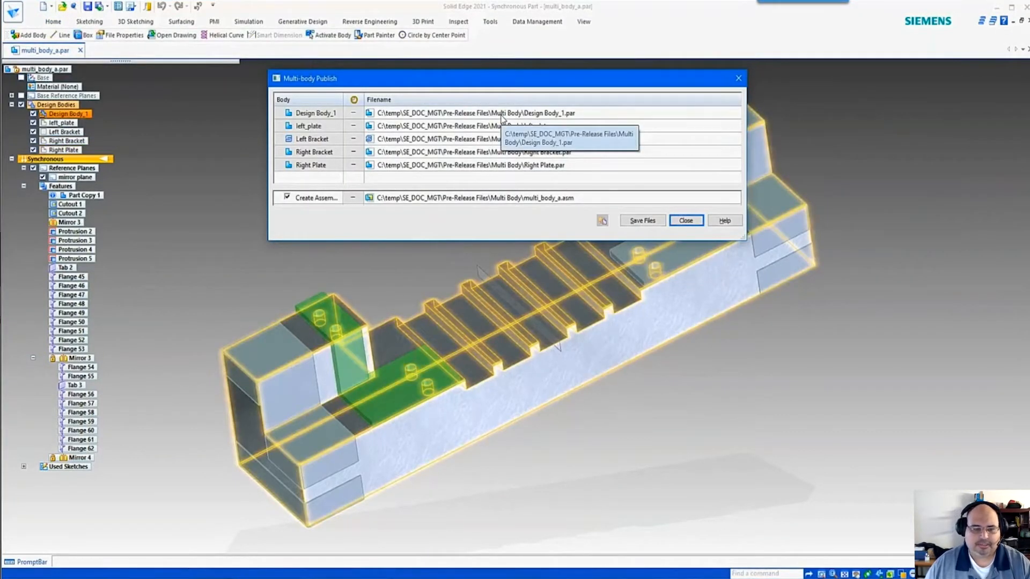
{"action": "left_click", "coordinate": [502, 114]}
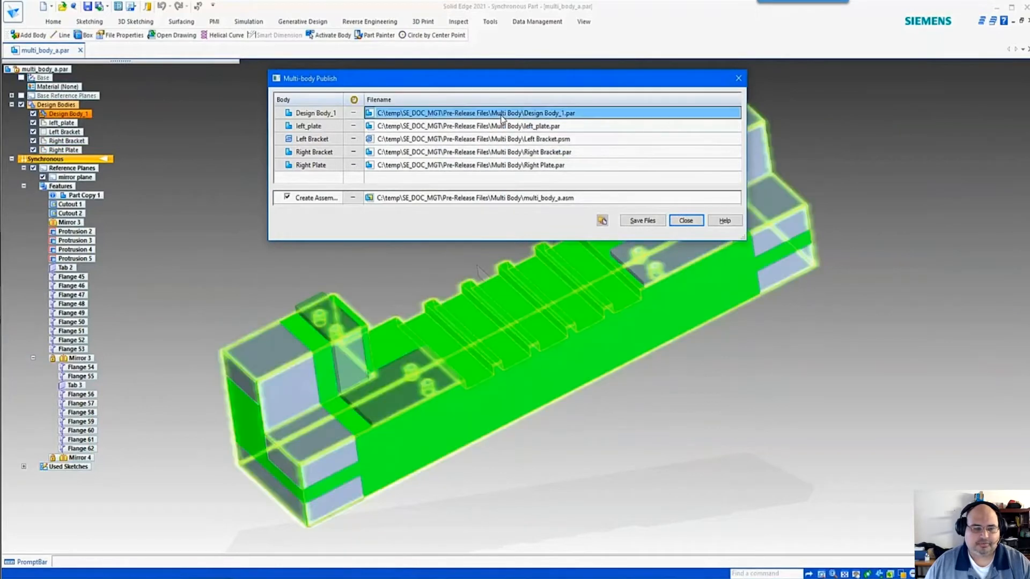
{"action": "left_click", "coordinate": [502, 166], "text": "shift"}
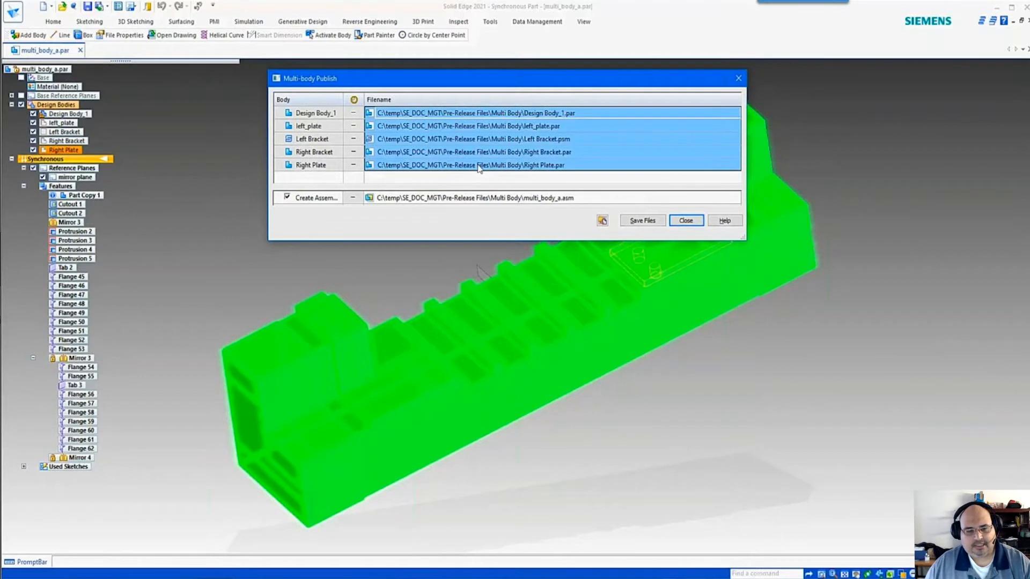
{"action": "left_click", "coordinate": [603, 221]}
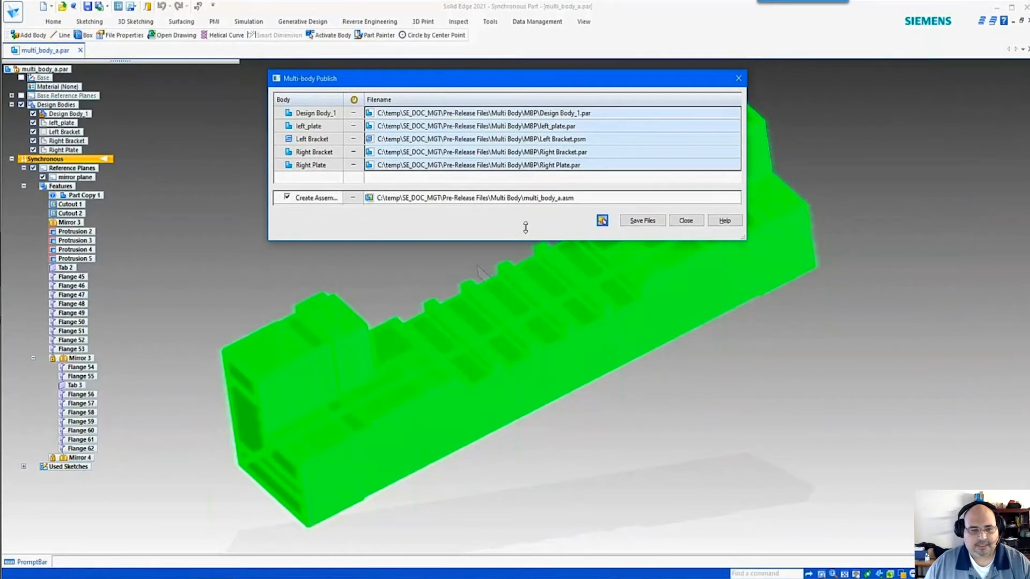
Save the published body files together with the assembly multi_body_a.asm in the Multi Body folder.
{"action": "left_click", "coordinate": [531, 199]}
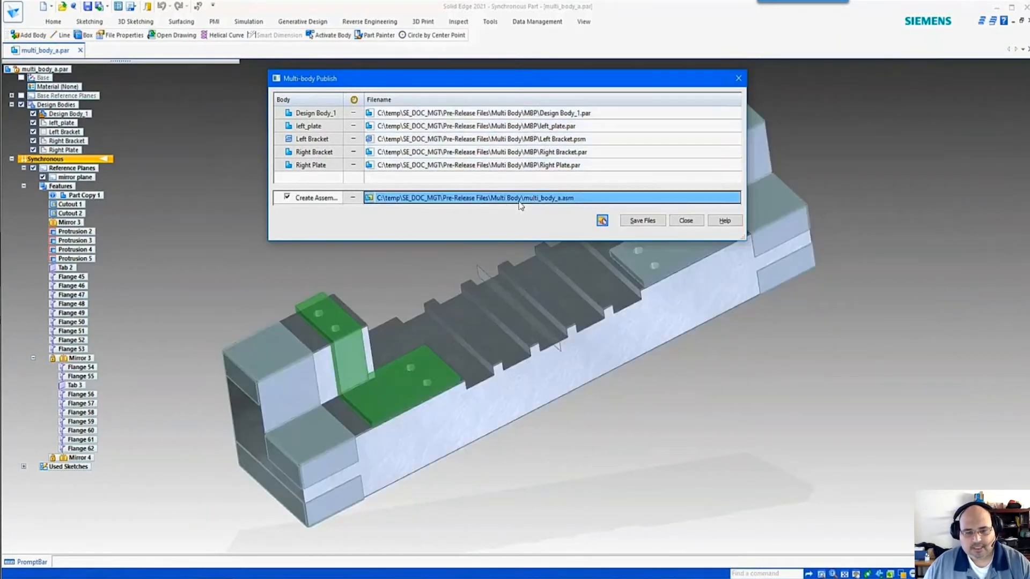
{"action": "left_click", "coordinate": [650, 227]}
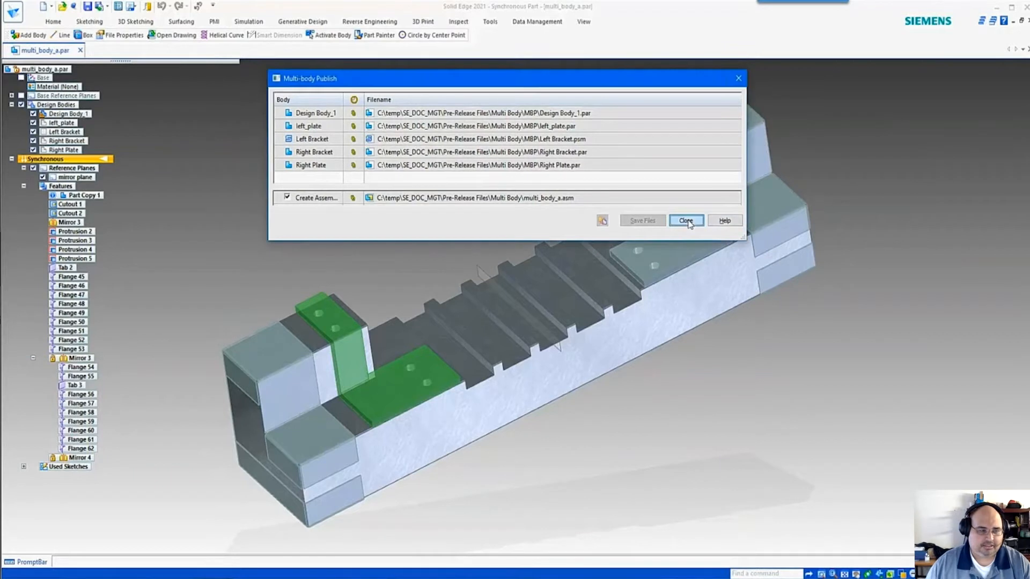
{"action": "left_click", "coordinate": [687, 221]}
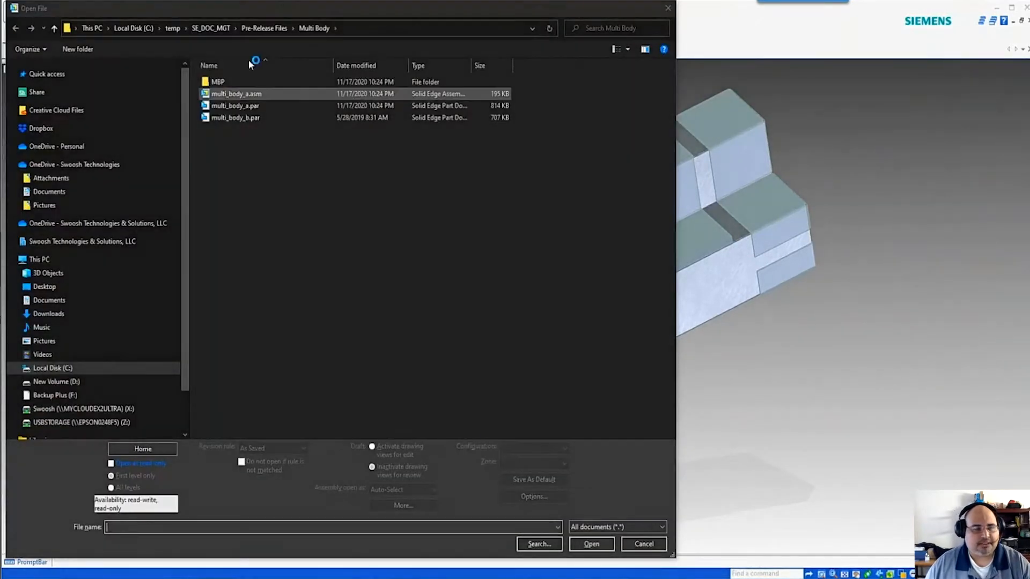
Open the assembly multi_body_a.asm and expand Assembly Copy_1 to show its component parts.
{"action": "left_click", "coordinate": [245, 93]}
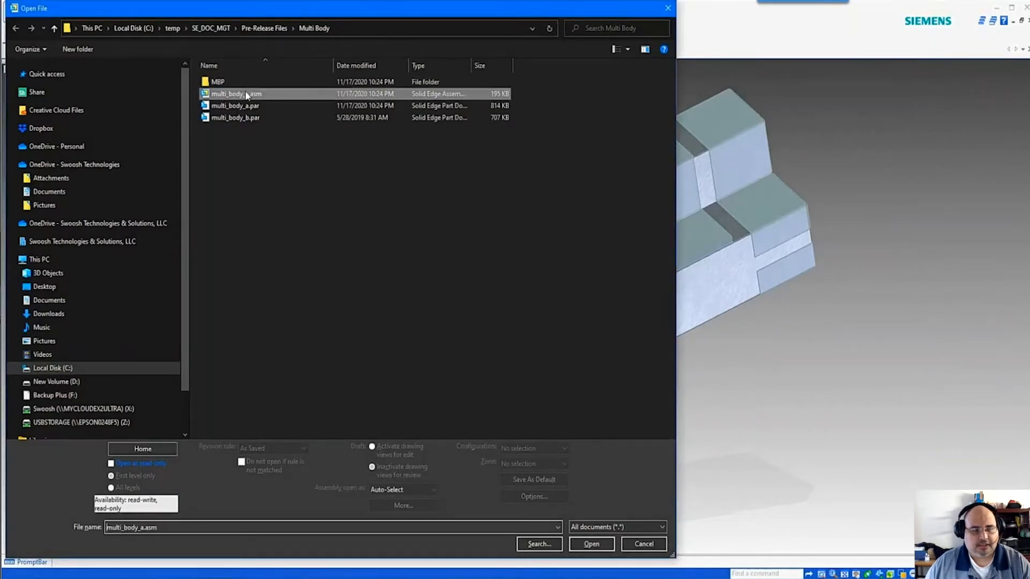
{"action": "left_click", "coordinate": [599, 547]}
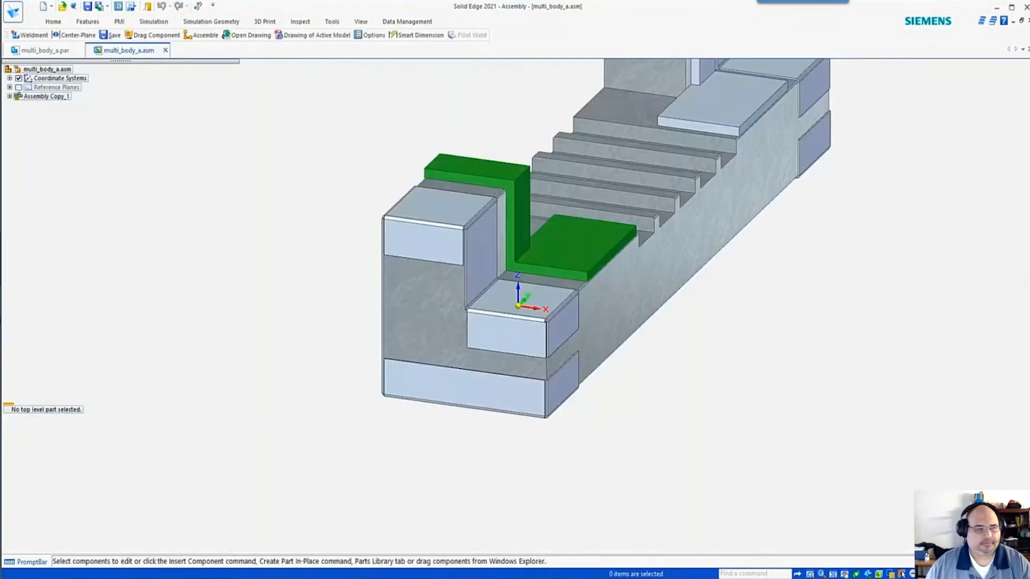
{"action": "scroll", "coordinate": [352, 499], "scroll_direction": "down", "scroll_amount": 2}
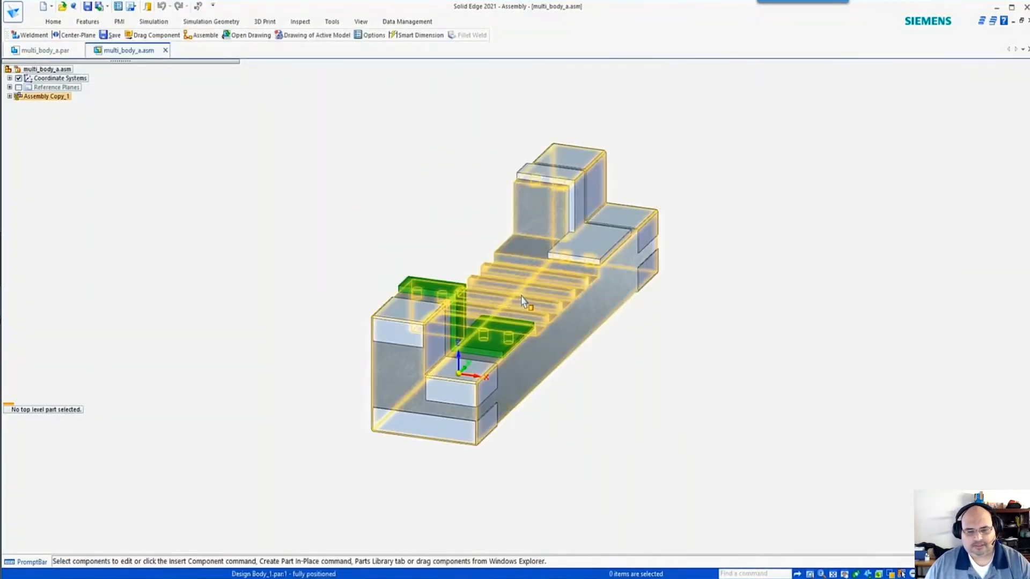
{"action": "middle_click_drag", "start_coordinate": [520, 296], "coordinate": [478, 312]}
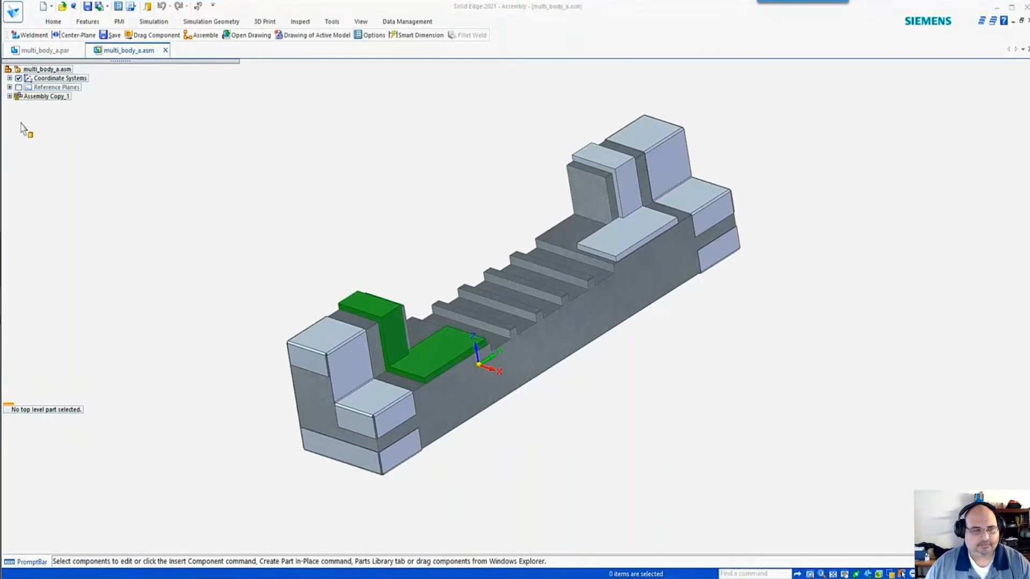
{"action": "left_click", "coordinate": [10, 97]}
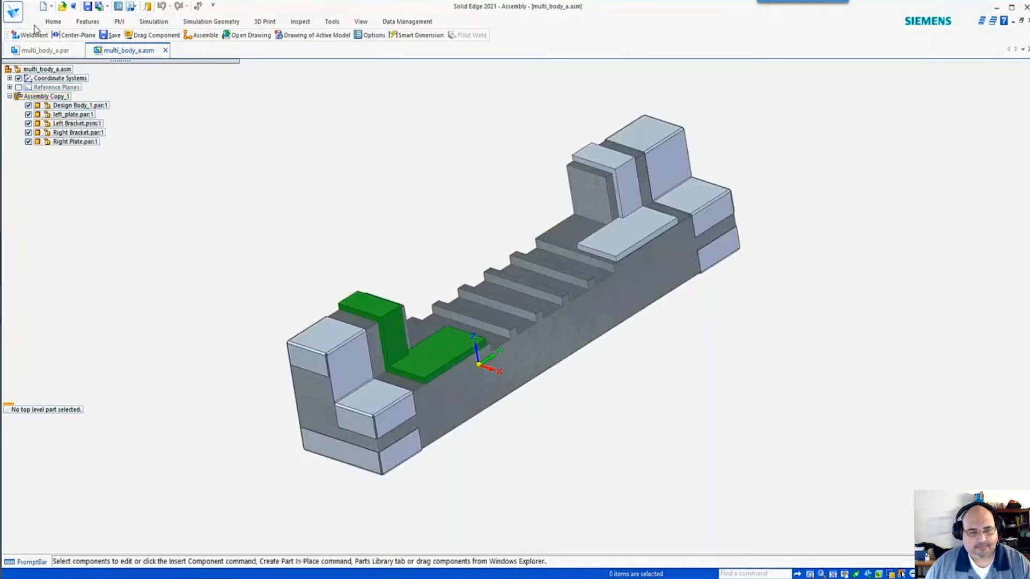
Create a drawing of the active assembly from the ansi inch draft.dft template and place its isometric view at the sheet's centre.
{"action": "left_click", "coordinate": [51, 8]}
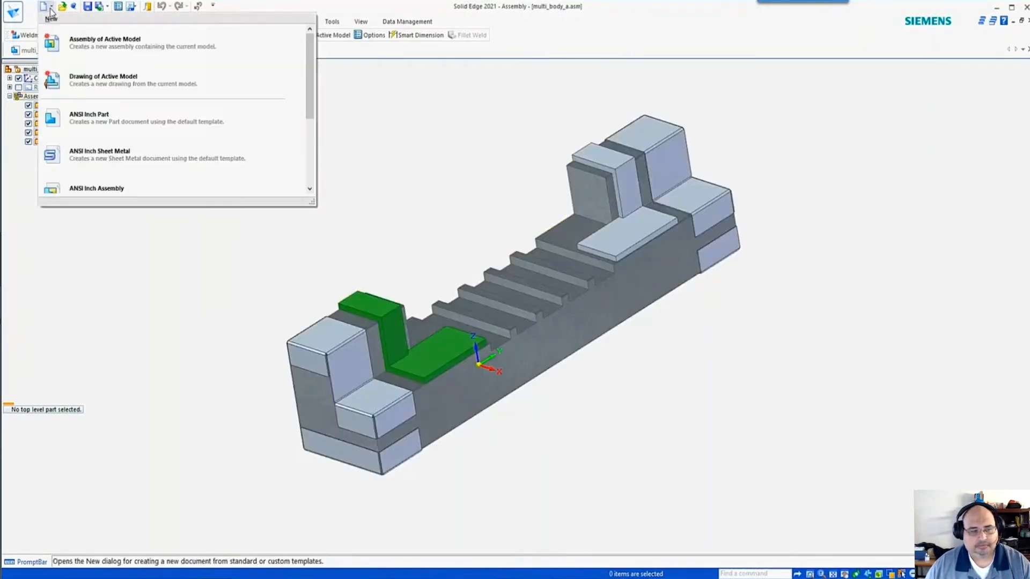
{"action": "left_click", "coordinate": [99, 86]}
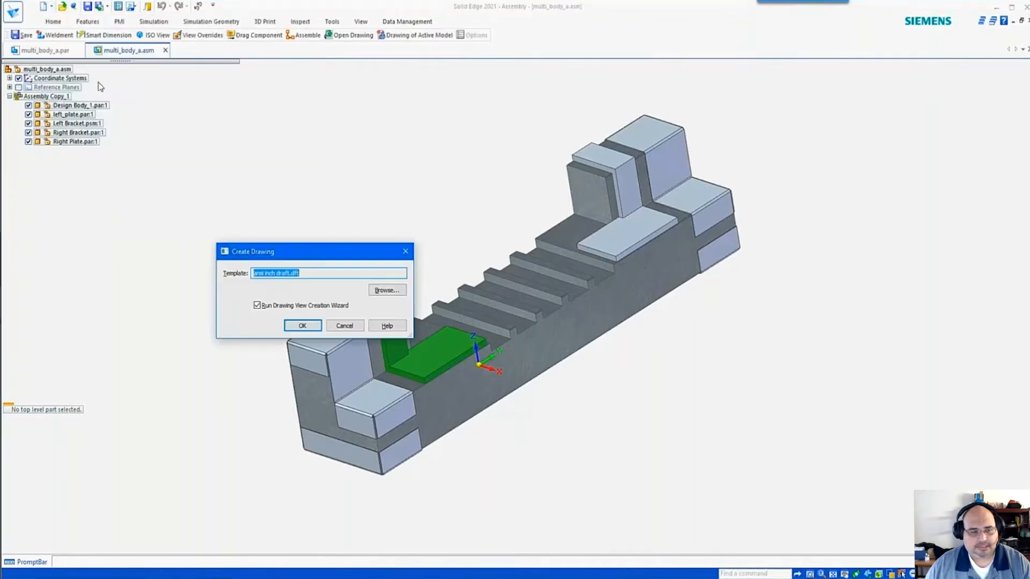
{"action": "left_click", "coordinate": [301, 326]}
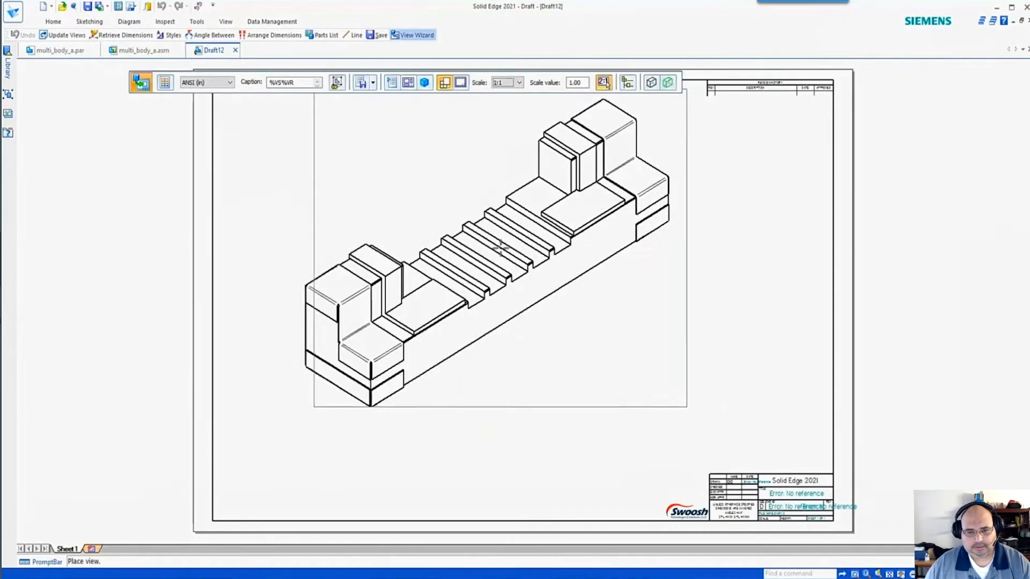
{"action": "left_click", "coordinate": [465, 303]}
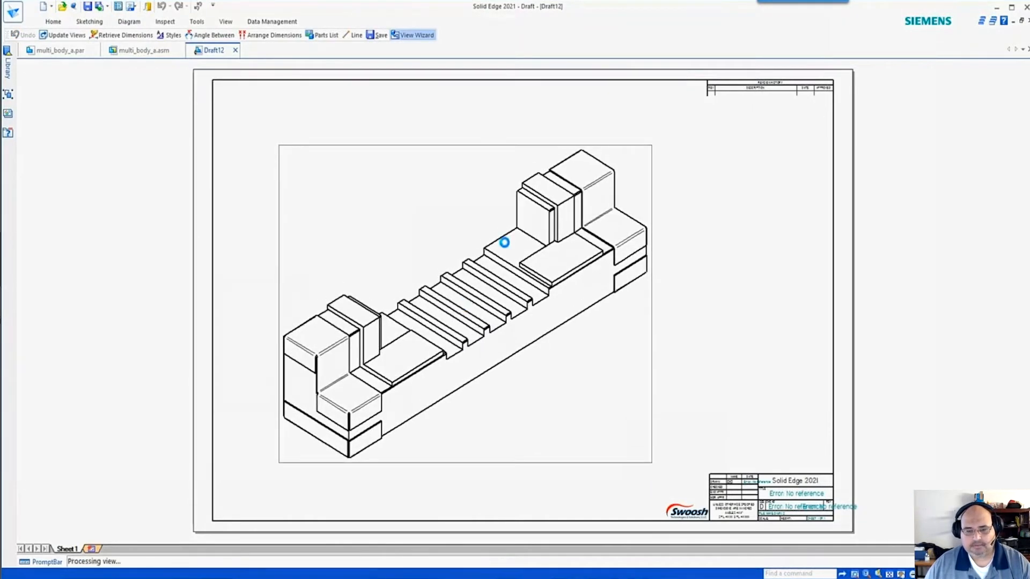
Generate a parts list with automatic balloons from the assembly's isometric view and place it beside the view's upper end.
{"action": "left_click", "coordinate": [325, 37]}
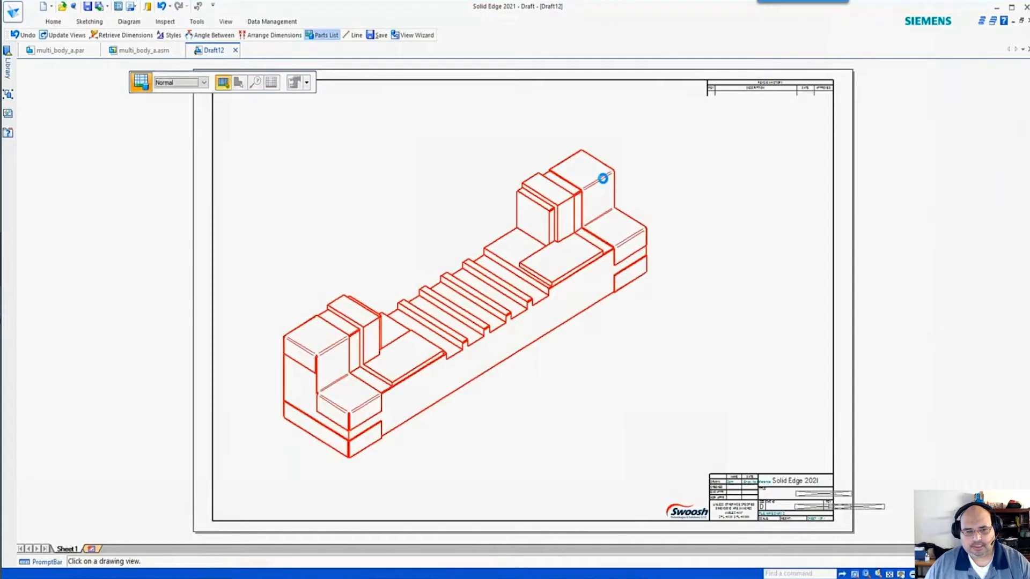
{"action": "left_click", "coordinate": [603, 177]}
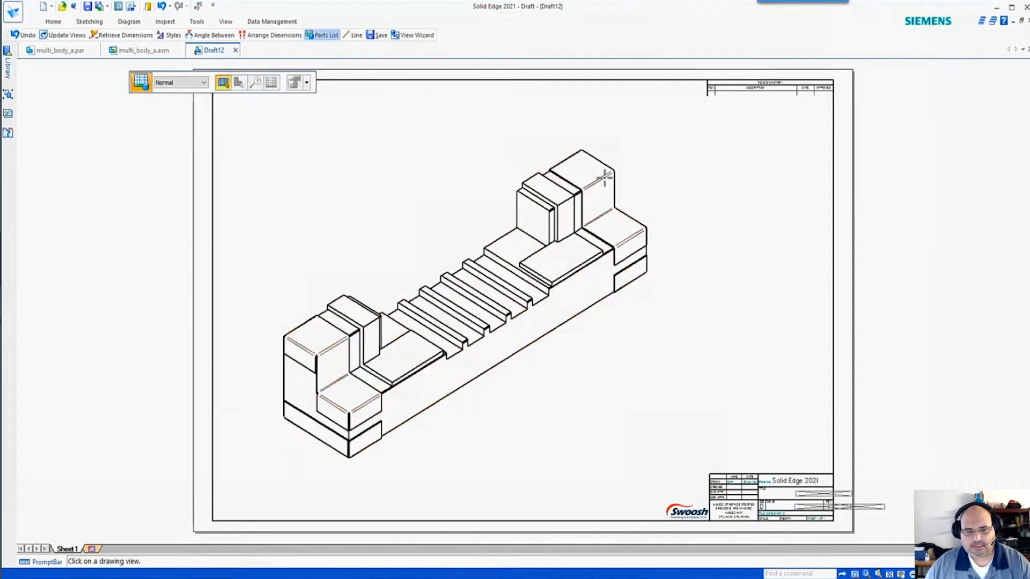
{"action": "left_click", "coordinate": [654, 127]}
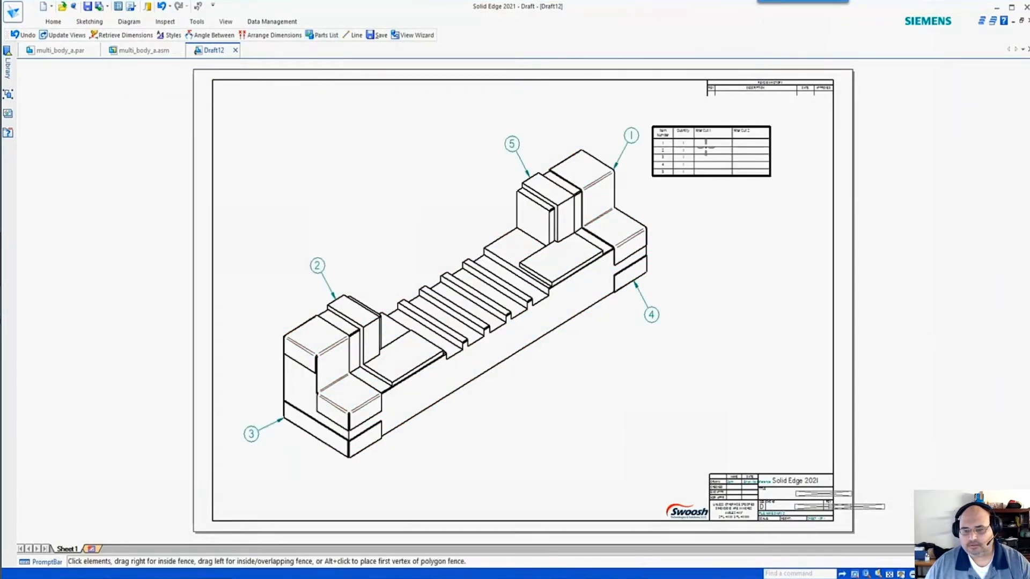
Apply the saved ANSI settings to the assembly drawing's parts list and inspect its item rows.
{"action": "left_click", "coordinate": [683, 142]}
{"action": "double_click", "coordinate": [684, 142]}
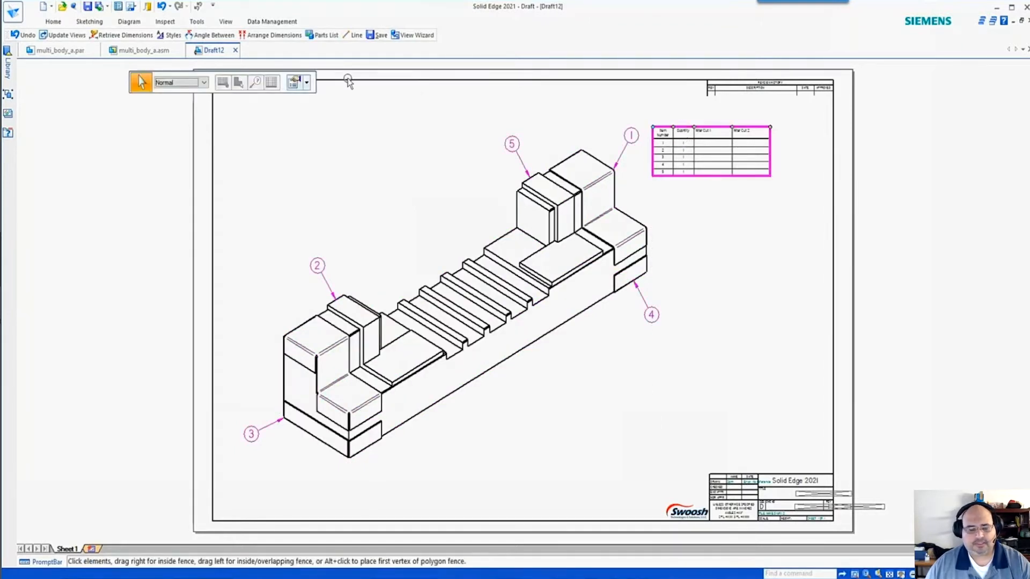
{"action": "left_click", "coordinate": [306, 82]}
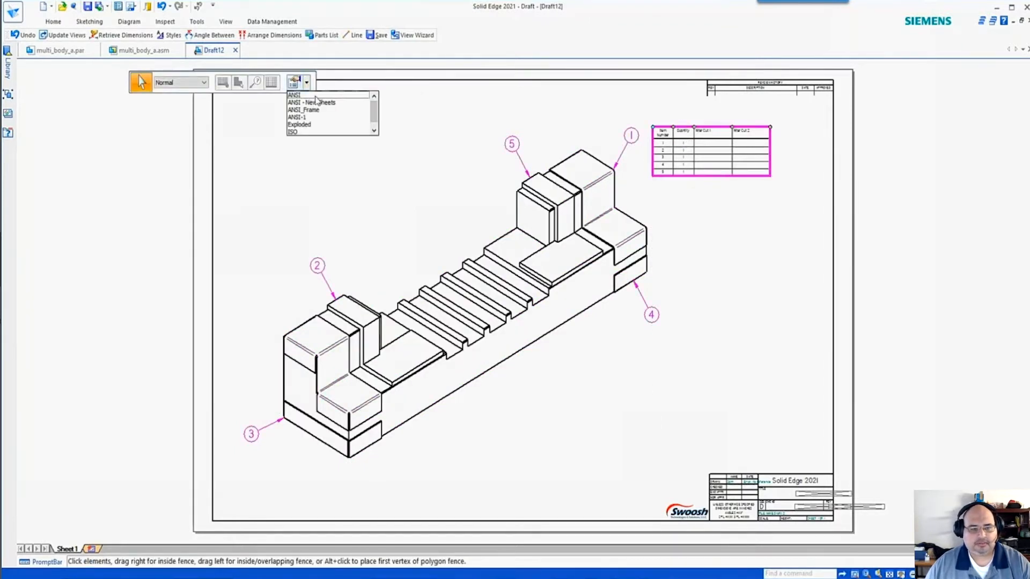
{"action": "left_click", "coordinate": [317, 102]}
{"action": "scroll", "coordinate": [738, 158], "scroll_direction": "up", "scroll_amount": 1}
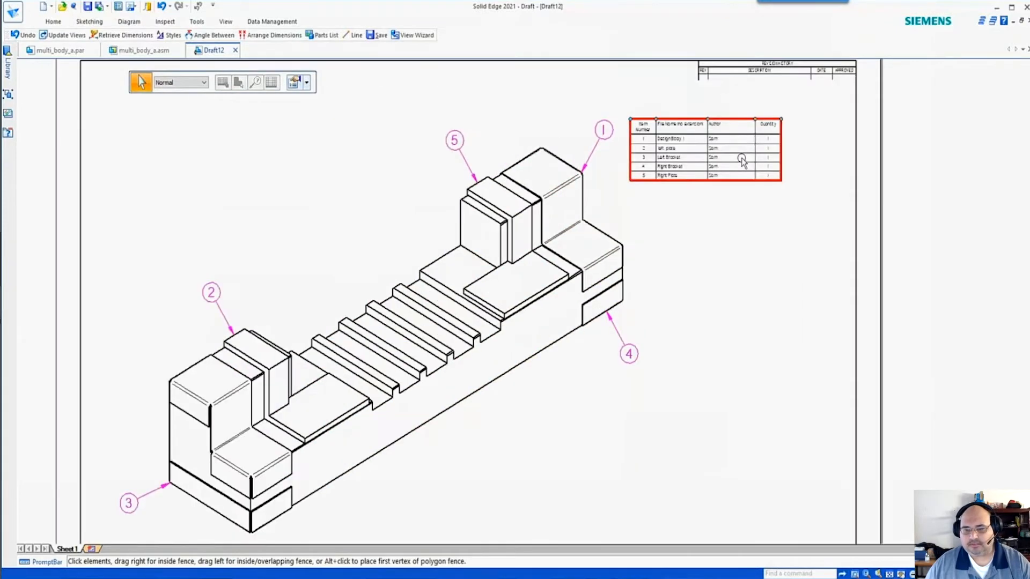
{"action": "scroll", "coordinate": [742, 160], "scroll_direction": "up", "scroll_amount": 2}
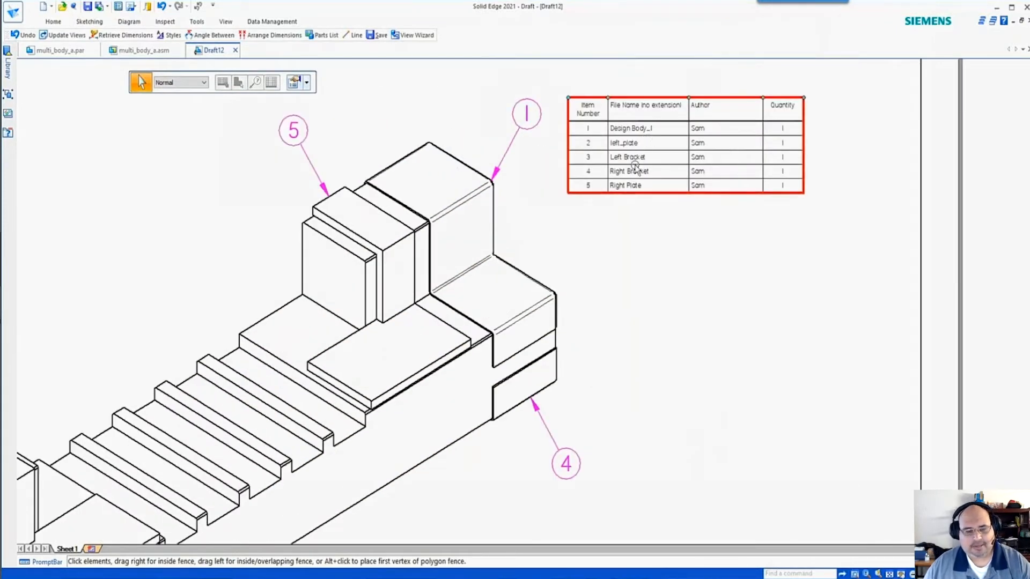
{"action": "scroll", "coordinate": [677, 221], "scroll_direction": "down", "scroll_amount": 2}
{"action": "left_click", "coordinate": [367, 199]}
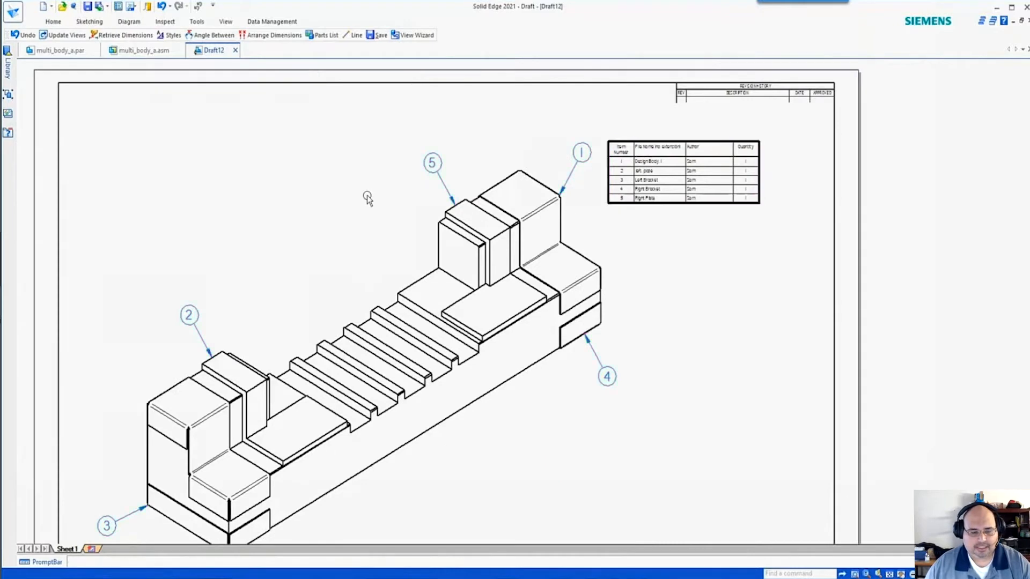
{"action": "key", "text": "Escape"}
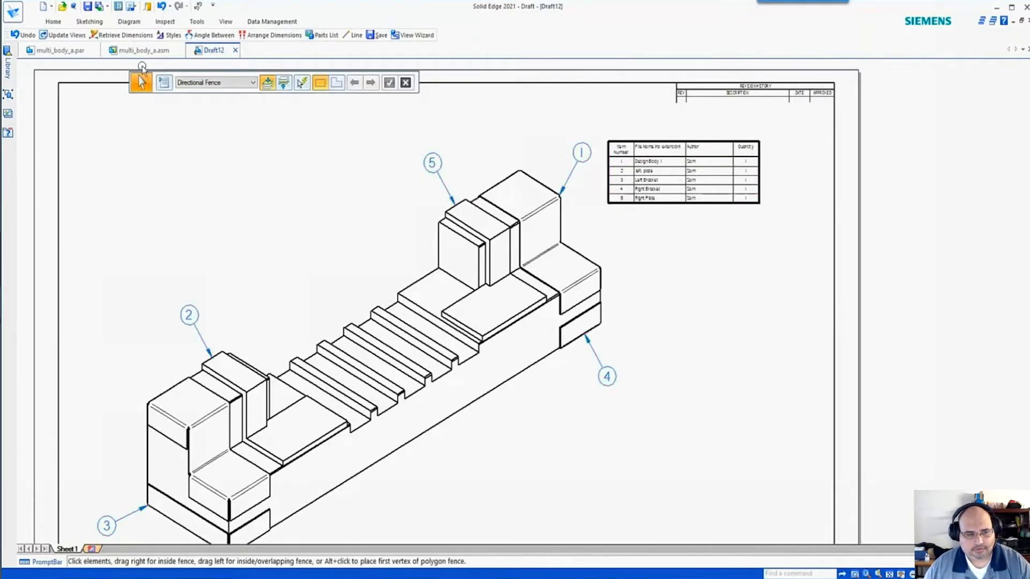
Switch to the multi-body part multi_body_a.par and activate its Left Bracket body.
{"action": "left_click", "coordinate": [63, 51]}
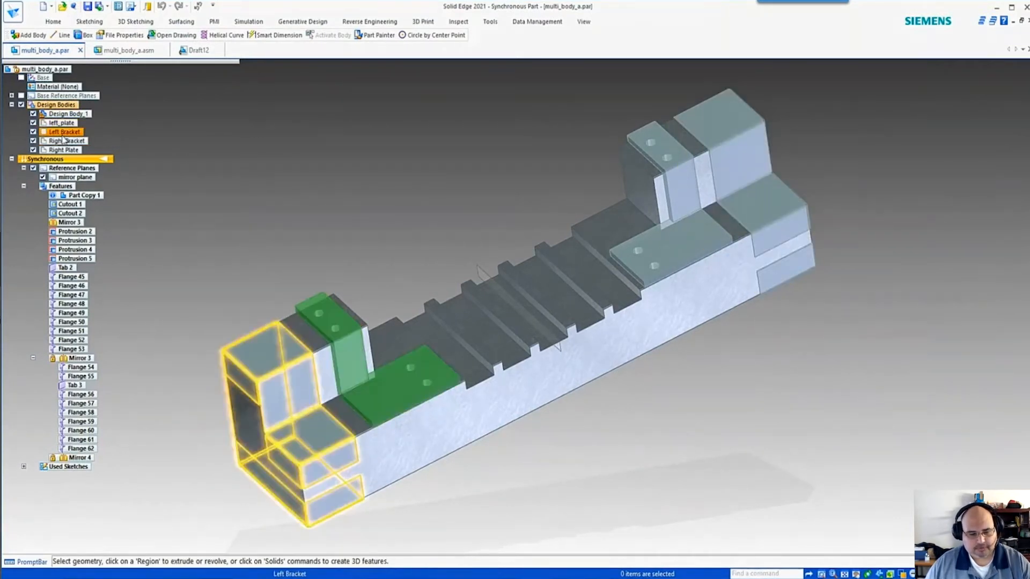
{"action": "left_click", "coordinate": [63, 133]}
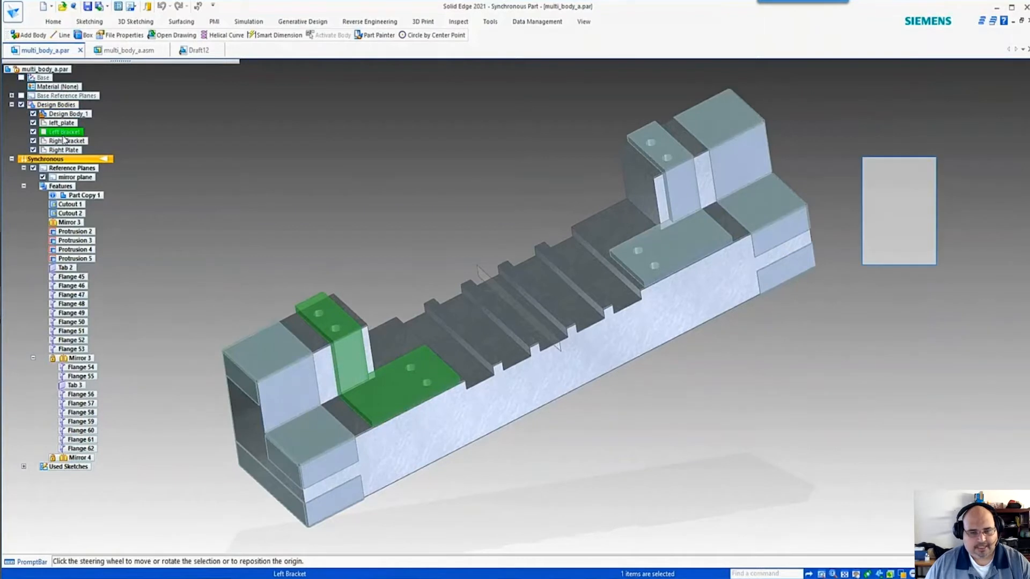
{"action": "right_click", "coordinate": [65, 137]}
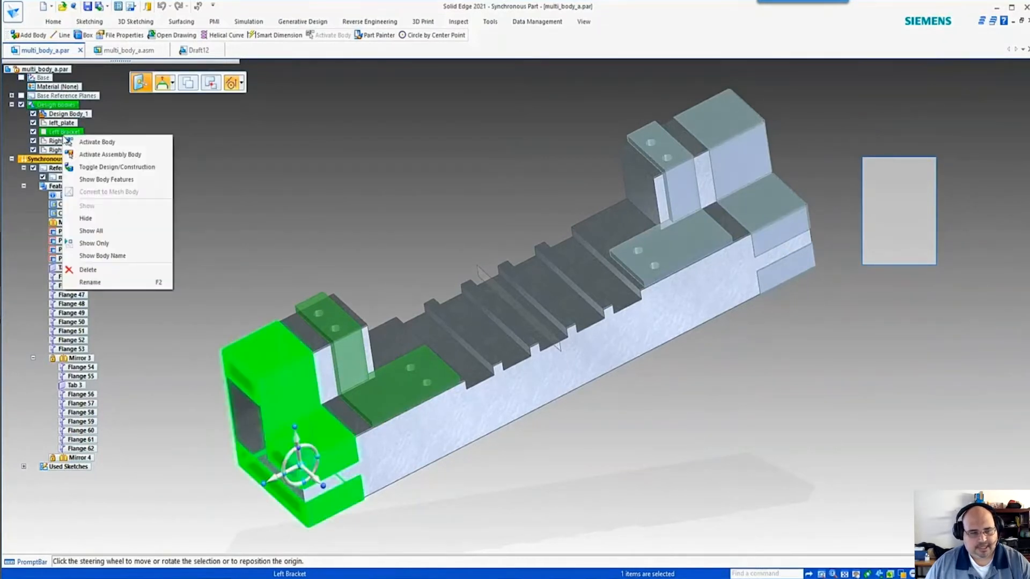
{"action": "left_click", "coordinate": [77, 145]}
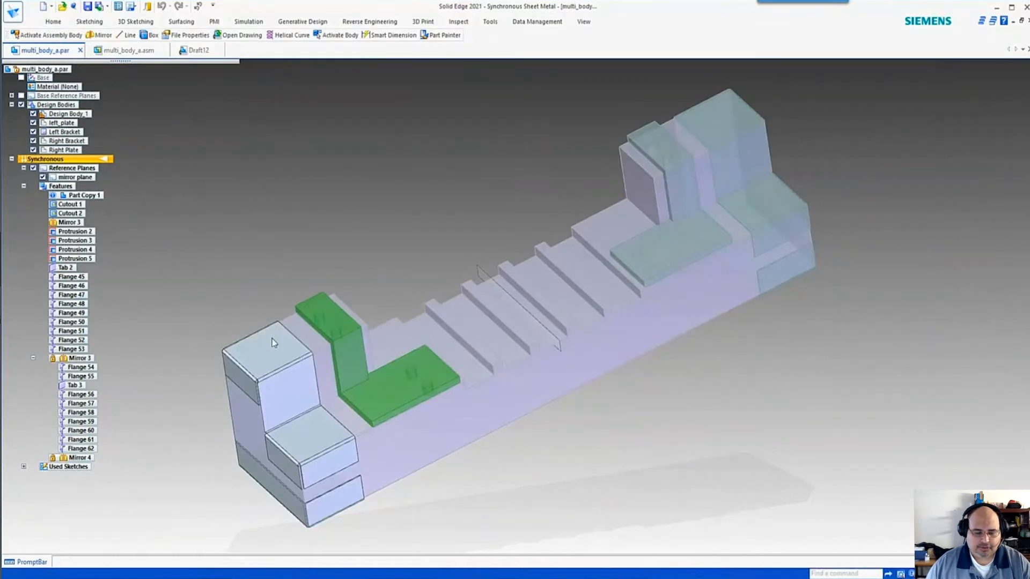
Lengthen the Left Bracket by moving its inner end face toward the middle of the base body, and save the part.
{"action": "middle_click_drag", "start_coordinate": [243, 344], "coordinate": [322, 322]}
{"action": "left_click", "coordinate": [386, 268]}
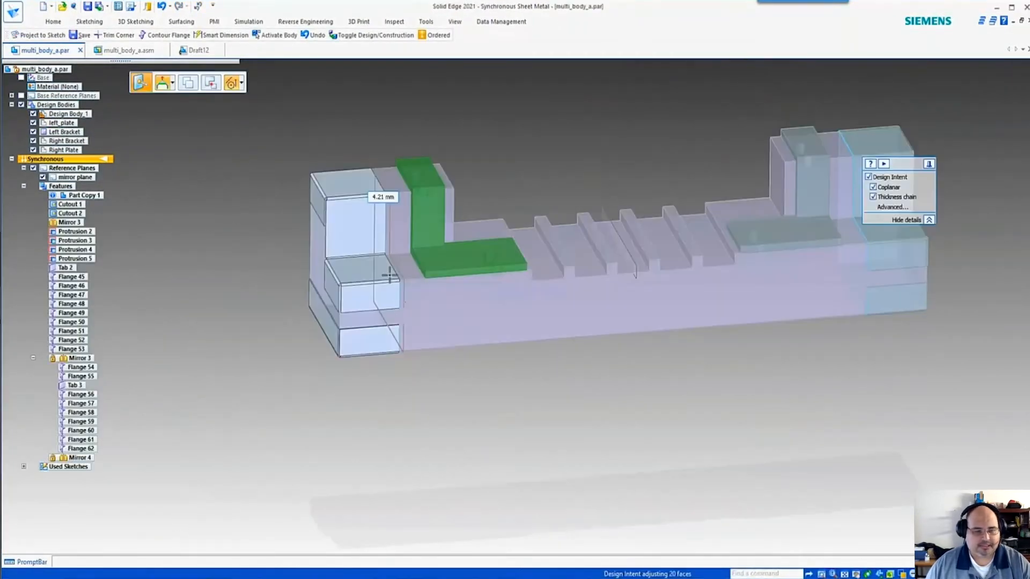
{"action": "left_click", "coordinate": [394, 247]}
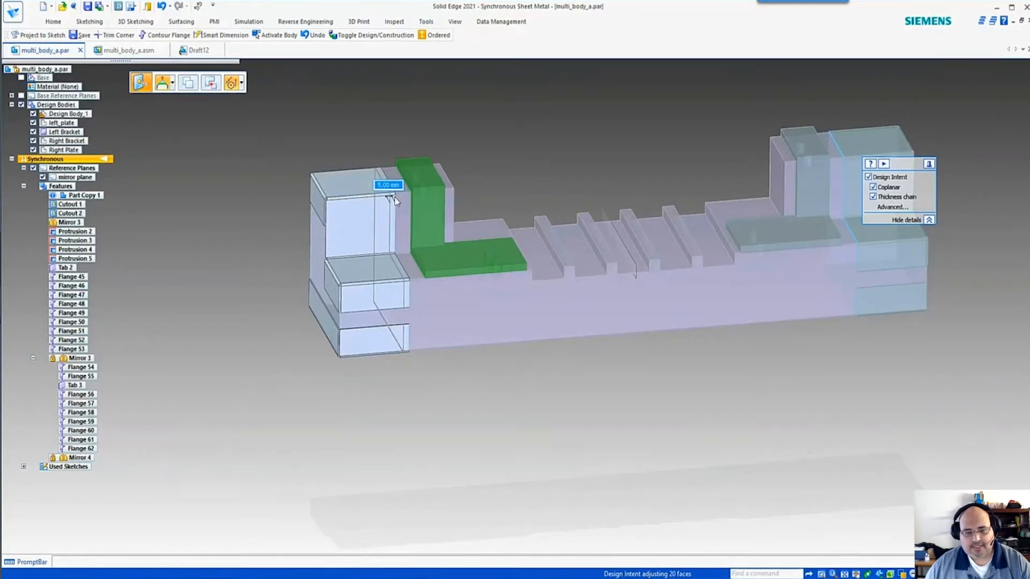
{"action": "left_click", "coordinate": [396, 199]}
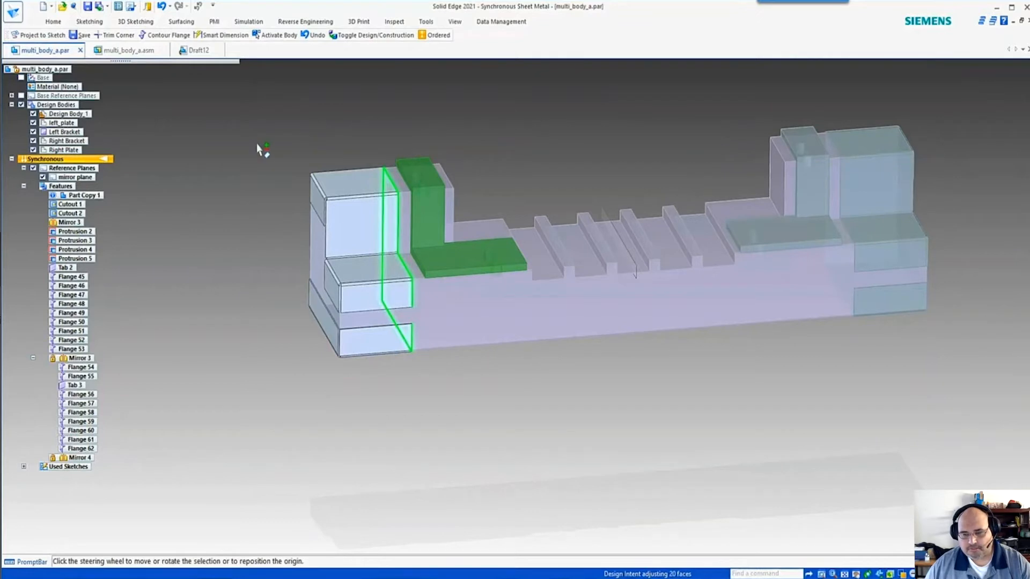
{"action": "key", "text": "Escape"}
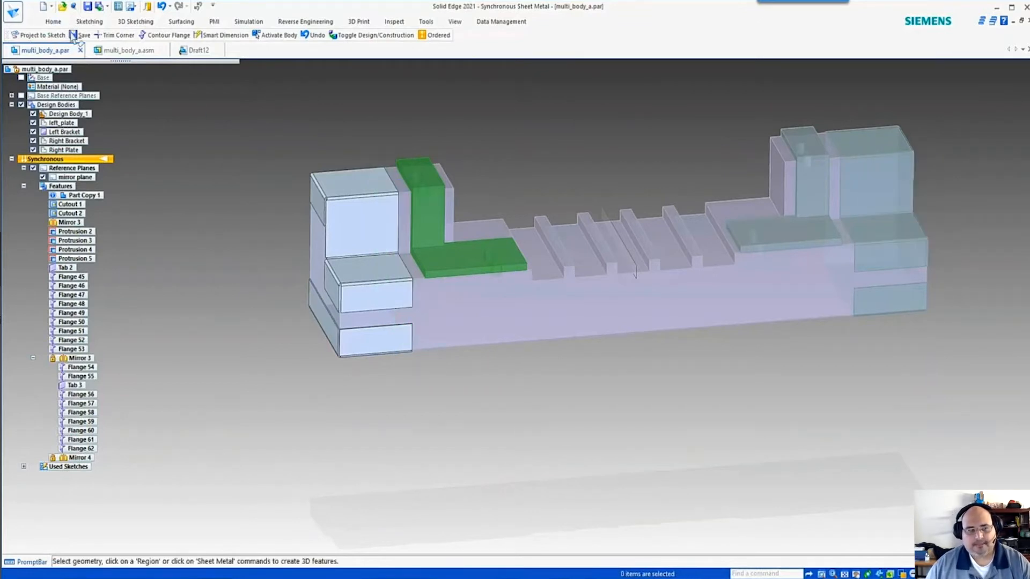
{"action": "left_click", "coordinate": [83, 35]}
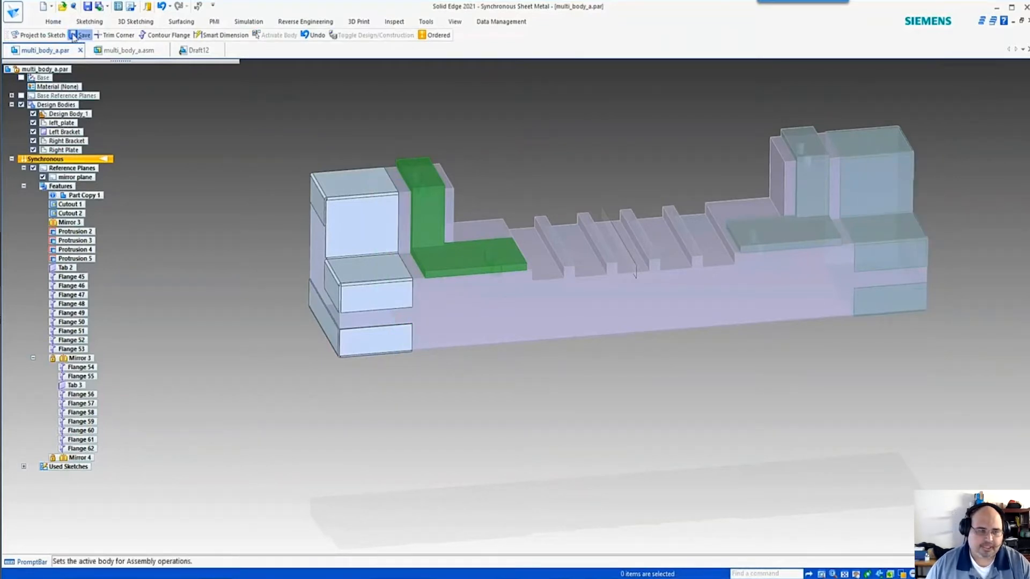
{"action": "left_click", "coordinate": [114, 51]}
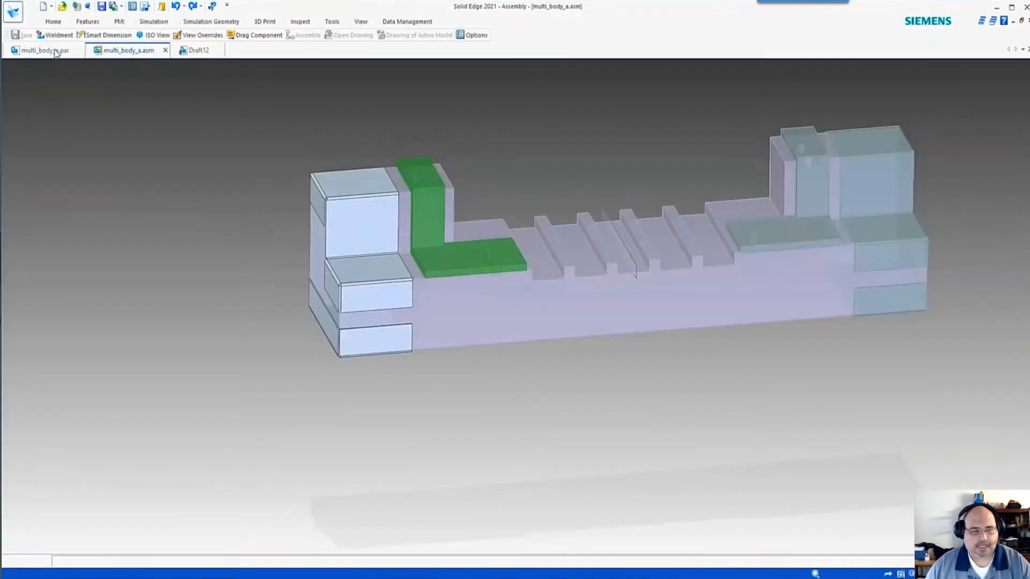
{"action": "left_click", "coordinate": [57, 52]}
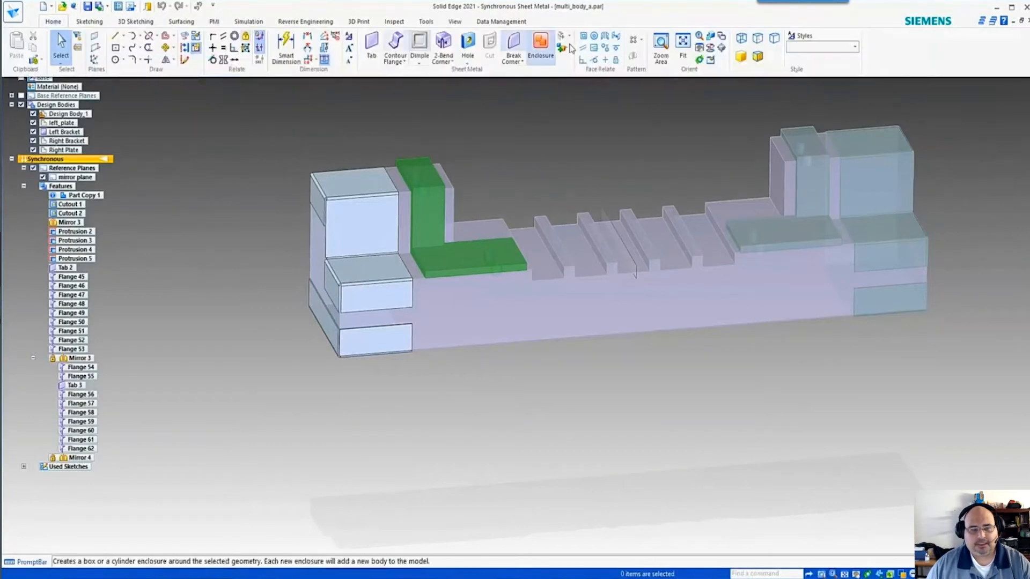
{"action": "left_click", "coordinate": [564, 49]}
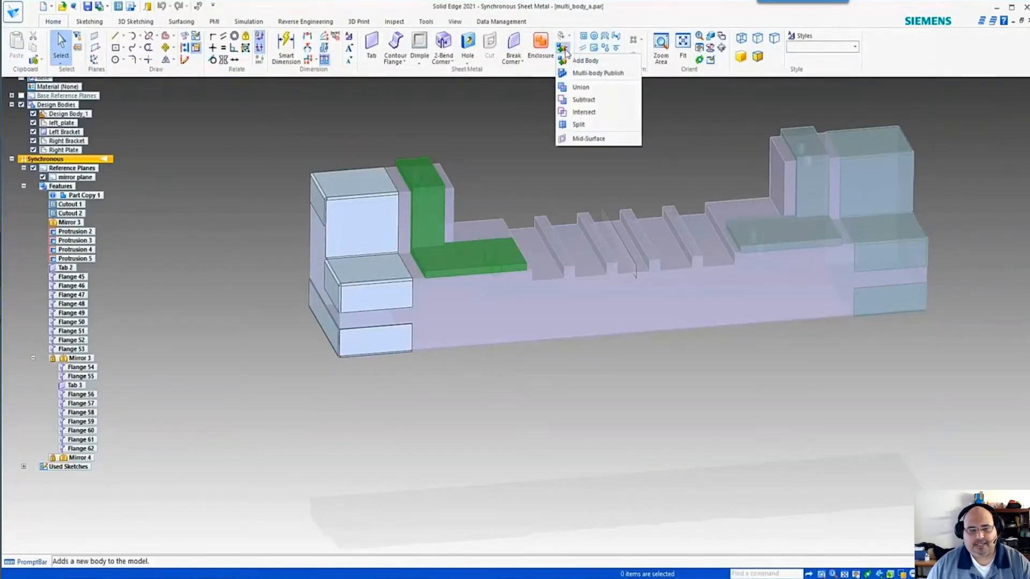
{"action": "left_click", "coordinate": [567, 74]}
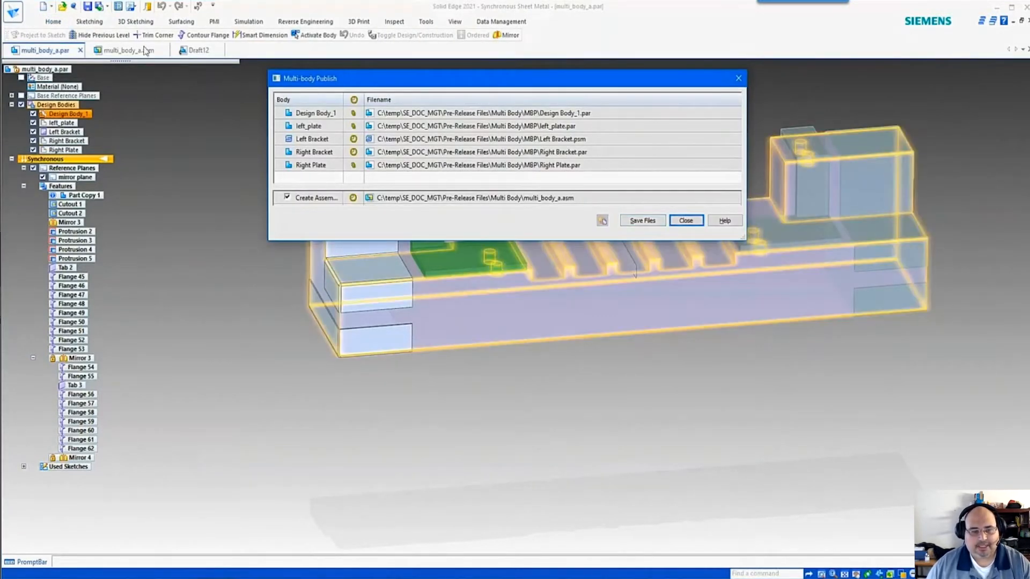
{"action": "left_click", "coordinate": [686, 220]}
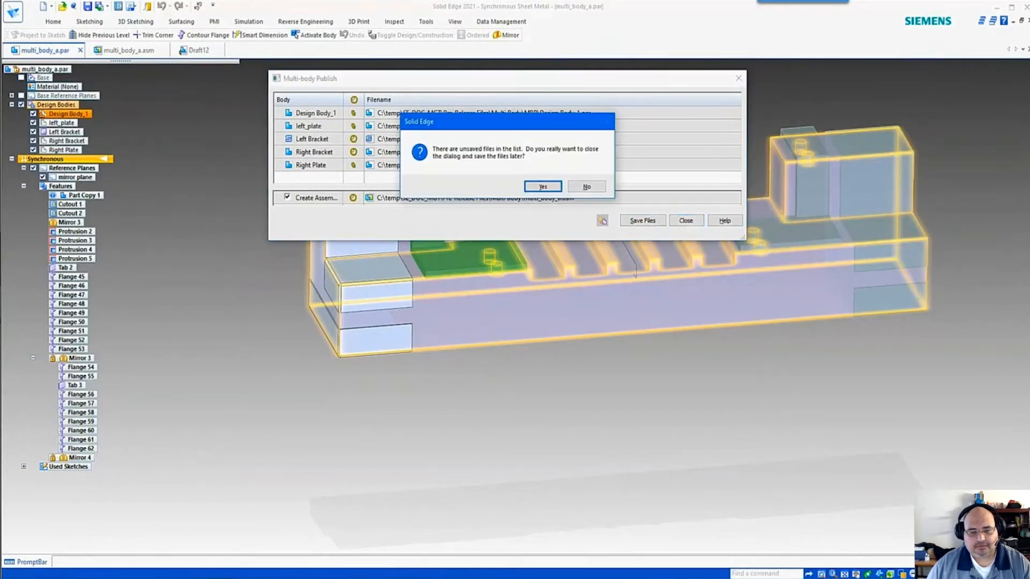
{"action": "left_click", "coordinate": [543, 187]}
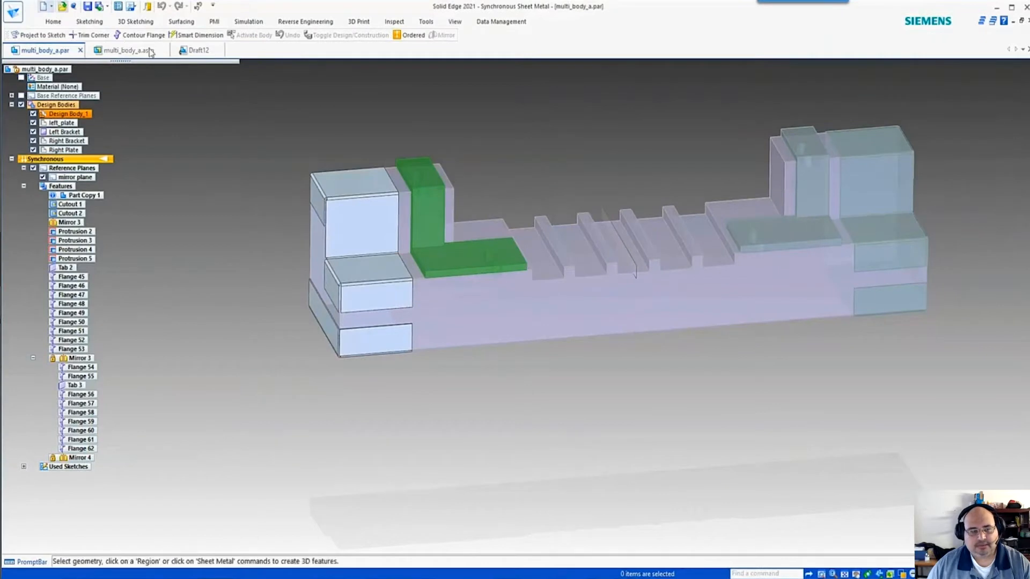
Close the assembly multi_body_a.asm without saving its changes.
{"action": "left_click", "coordinate": [162, 54]}
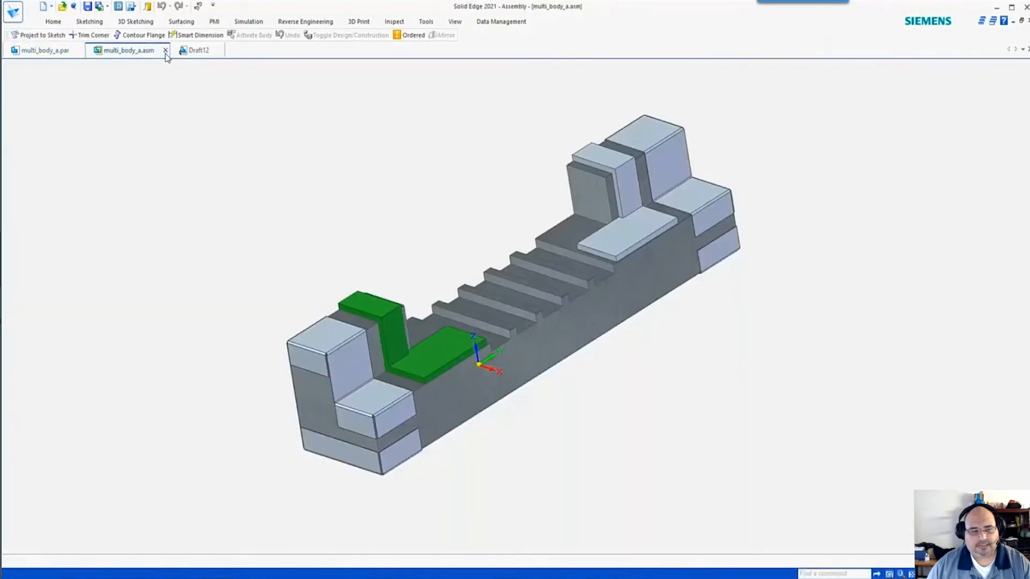
{"action": "left_click", "coordinate": [165, 51]}
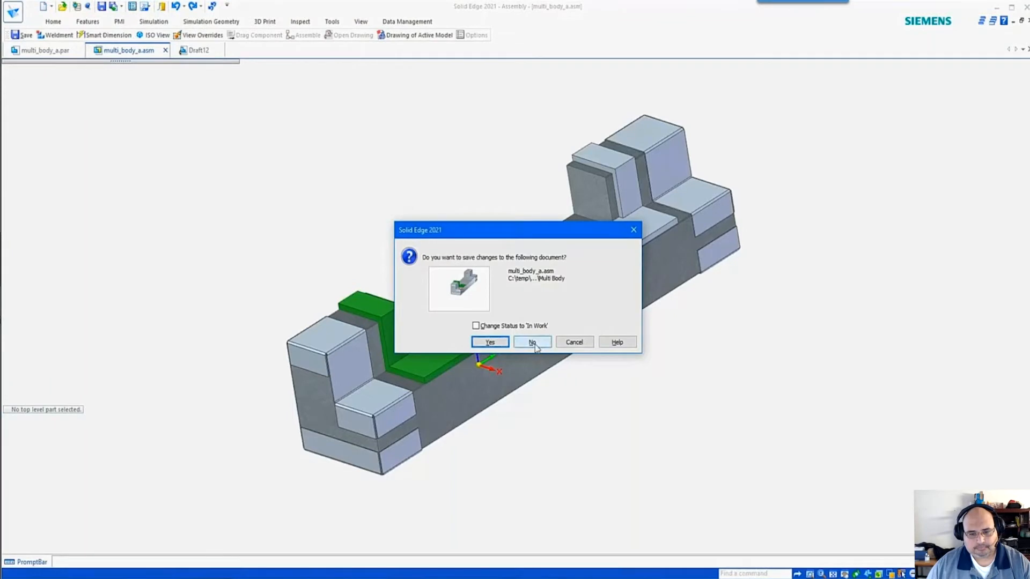
{"action": "left_click", "coordinate": [533, 343]}
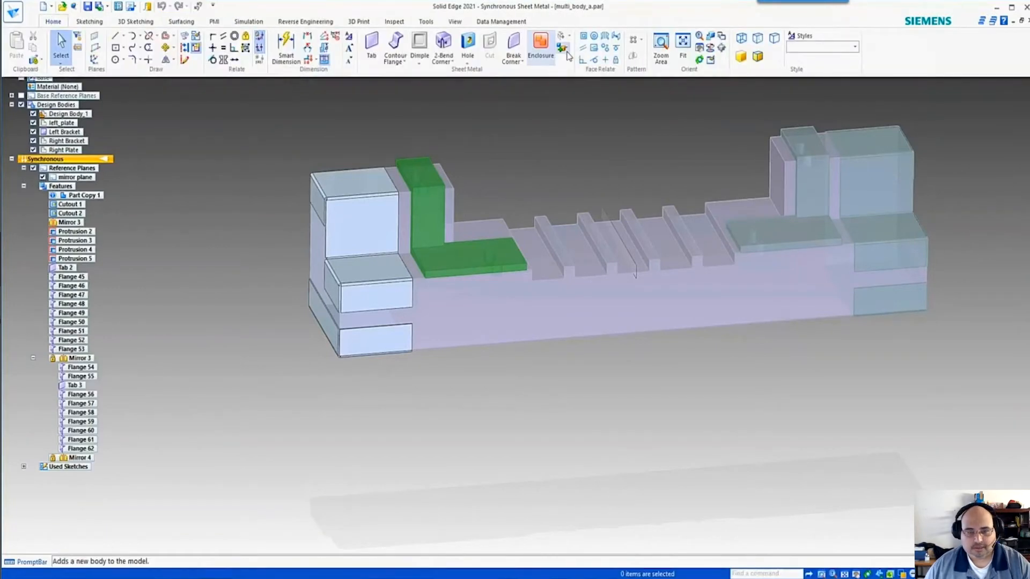
Republish the modified bodies and the multi_body_a.asm assembly to their files with Multi-body Publish.
{"action": "left_click", "coordinate": [562, 48]}
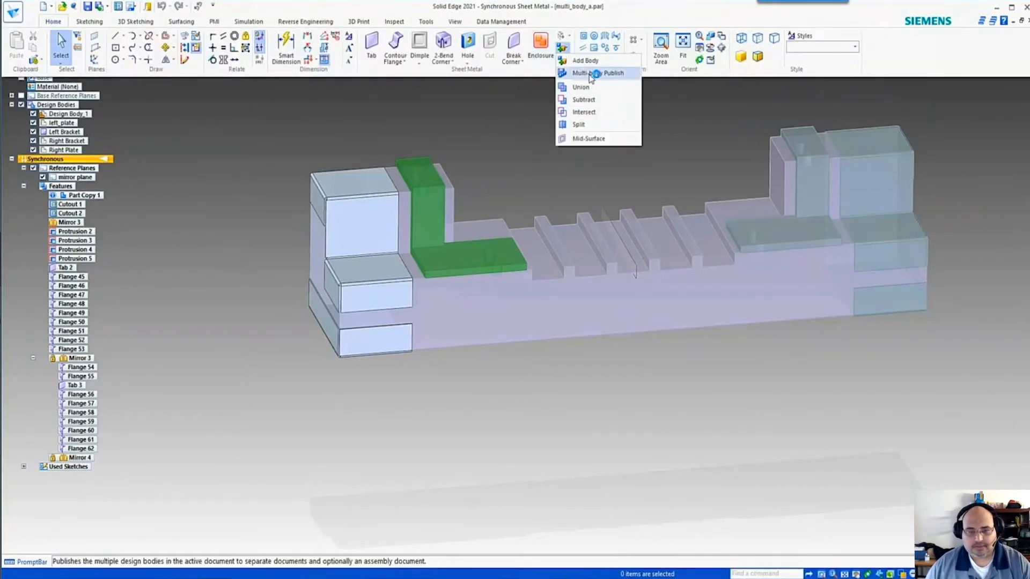
{"action": "left_click", "coordinate": [591, 73]}
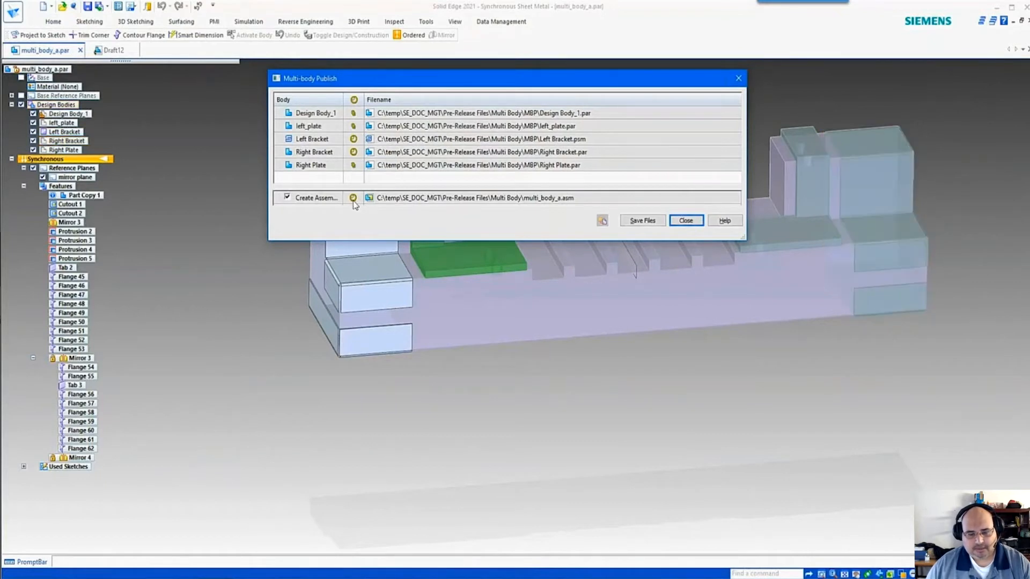
{"action": "left_click", "coordinate": [645, 223]}
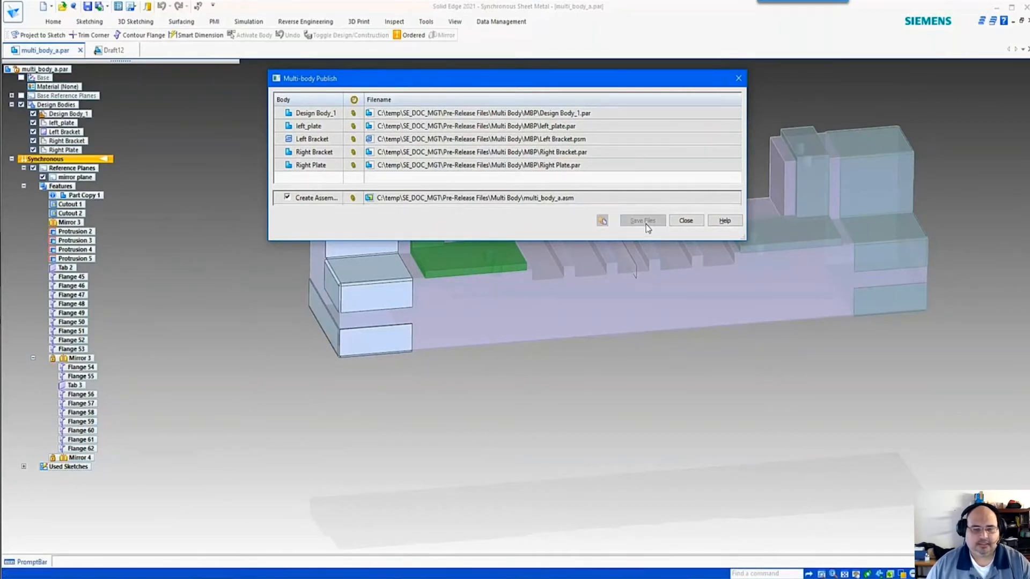
{"action": "left_click", "coordinate": [687, 221]}
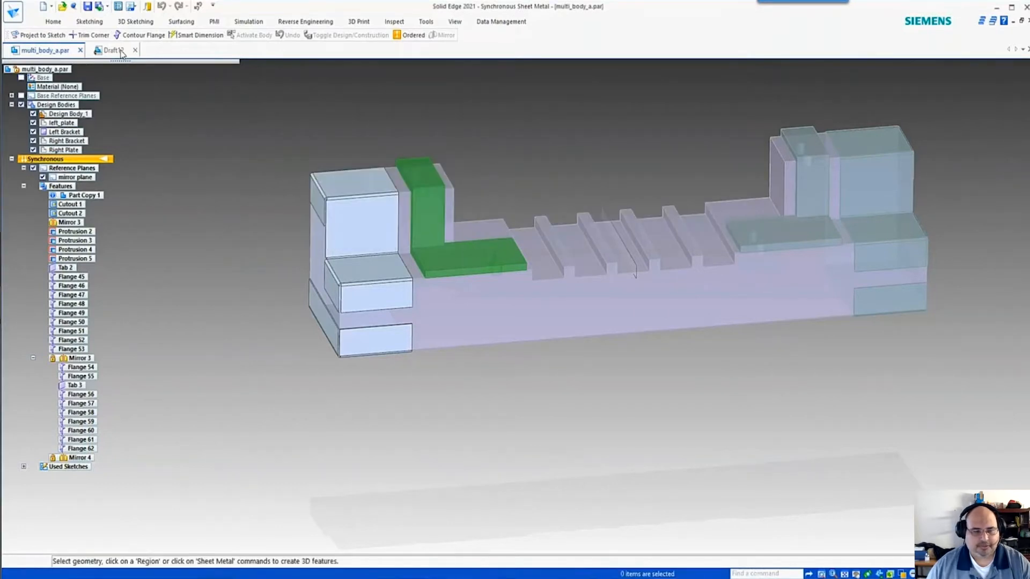
Update the out-of-date views in Draft12 and clear all entries from the Dimension Tracker.
{"action": "left_click", "coordinate": [120, 51]}
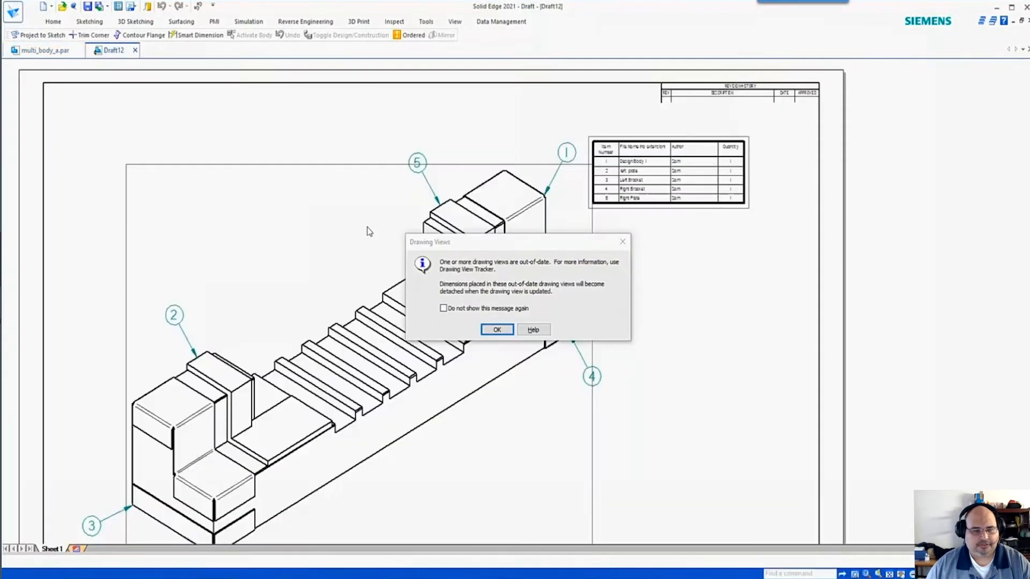
{"action": "left_click", "coordinate": [496, 330]}
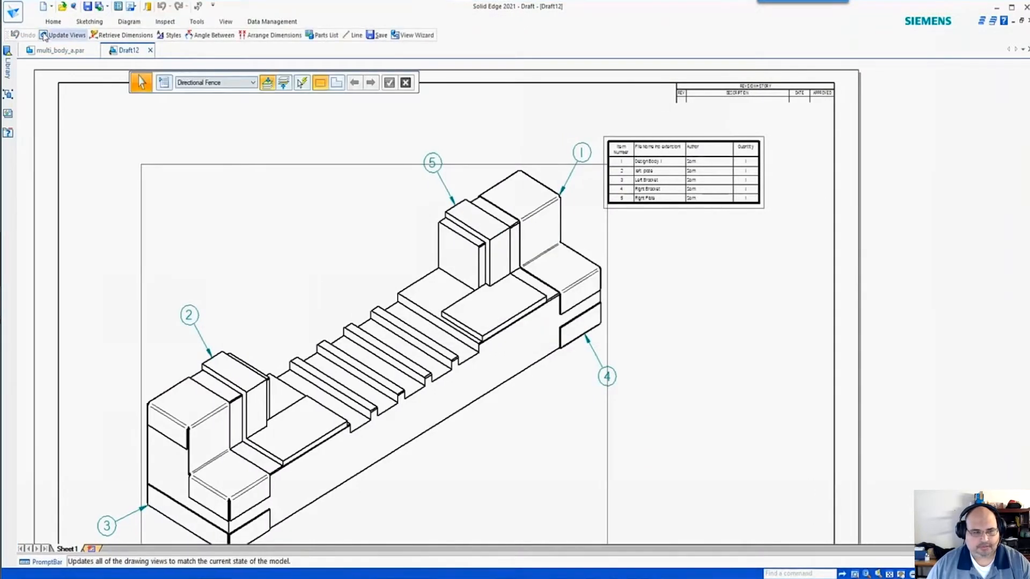
{"action": "left_click", "coordinate": [55, 35]}
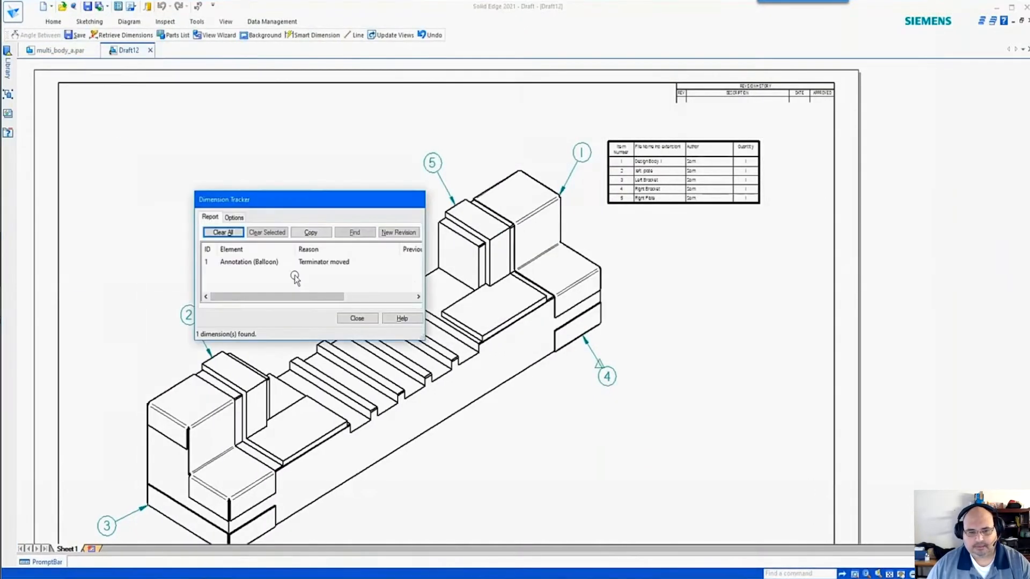
{"action": "left_click", "coordinate": [223, 234]}
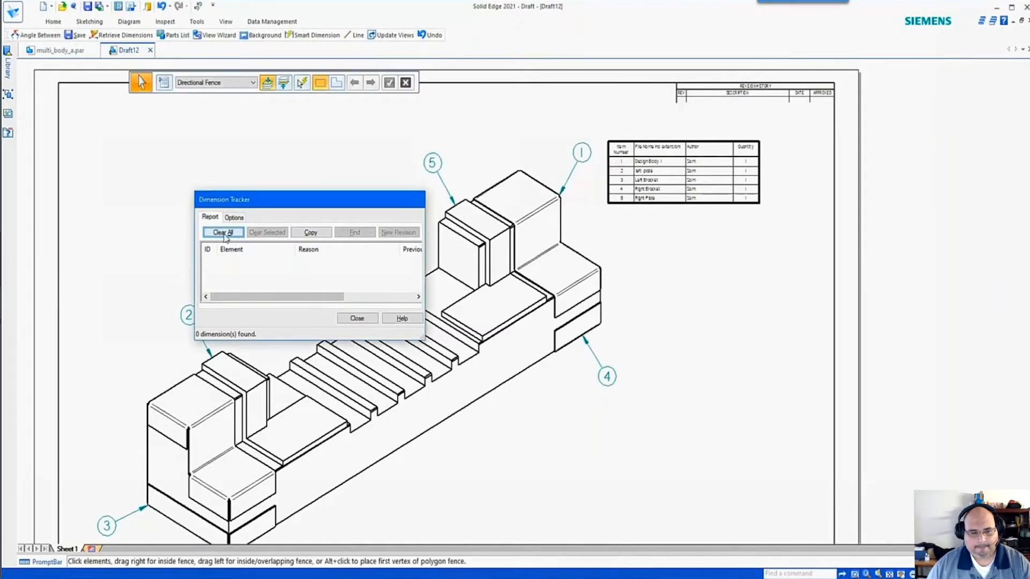
{"action": "left_click", "coordinate": [355, 318]}
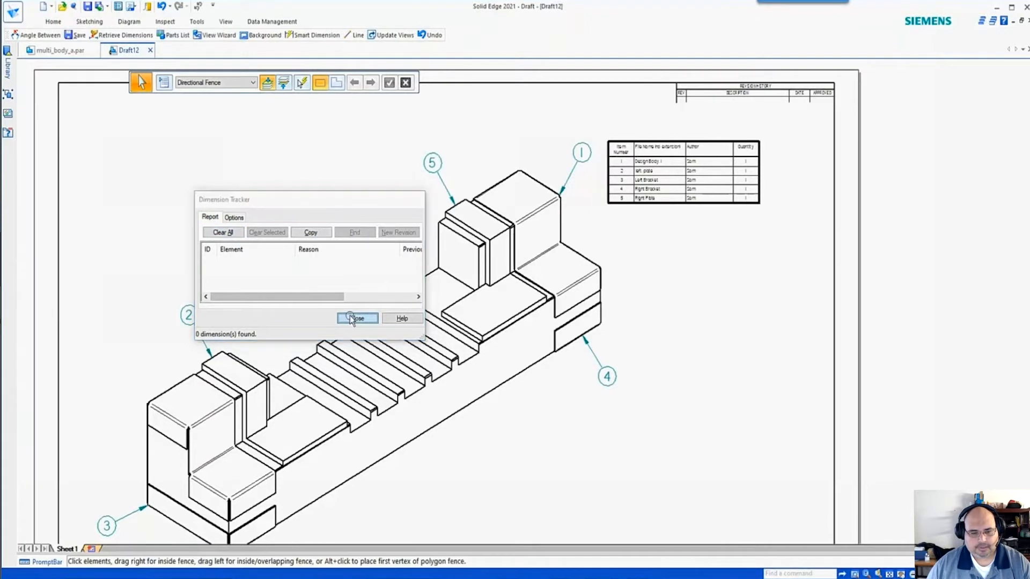
Open the assembly multi_body_a.asm to inspect its bracket geometry from another angle, and close it.
{"action": "key", "text": "Escape"}
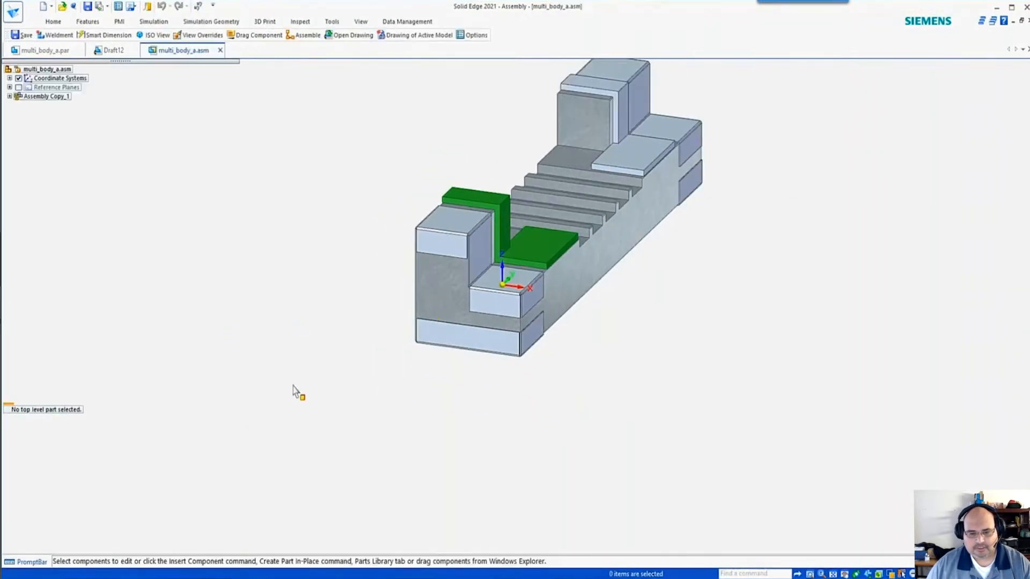
{"action": "middle_click_drag", "start_coordinate": [524, 237], "coordinate": [437, 274]}
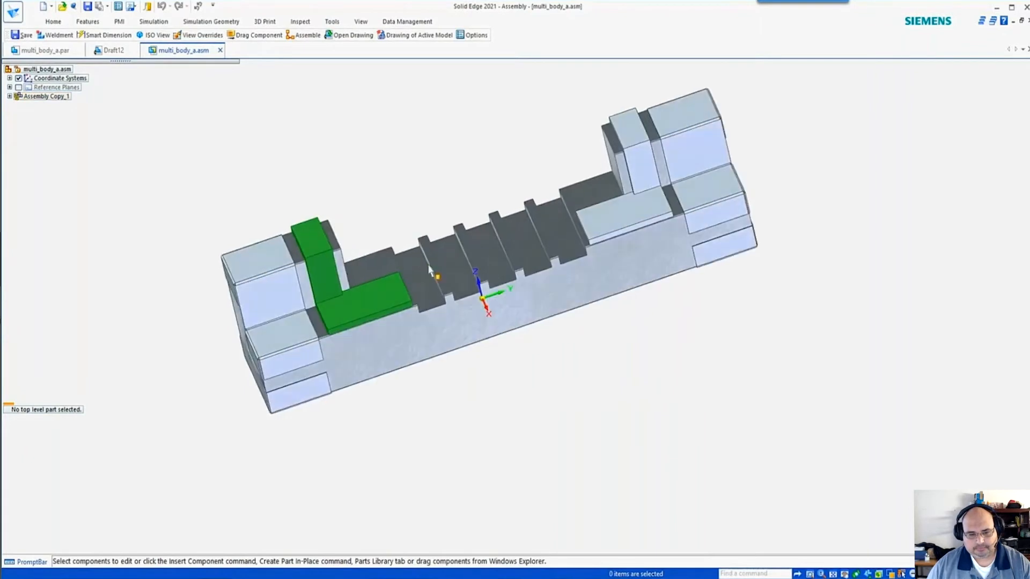
{"action": "left_click", "coordinate": [220, 50]}
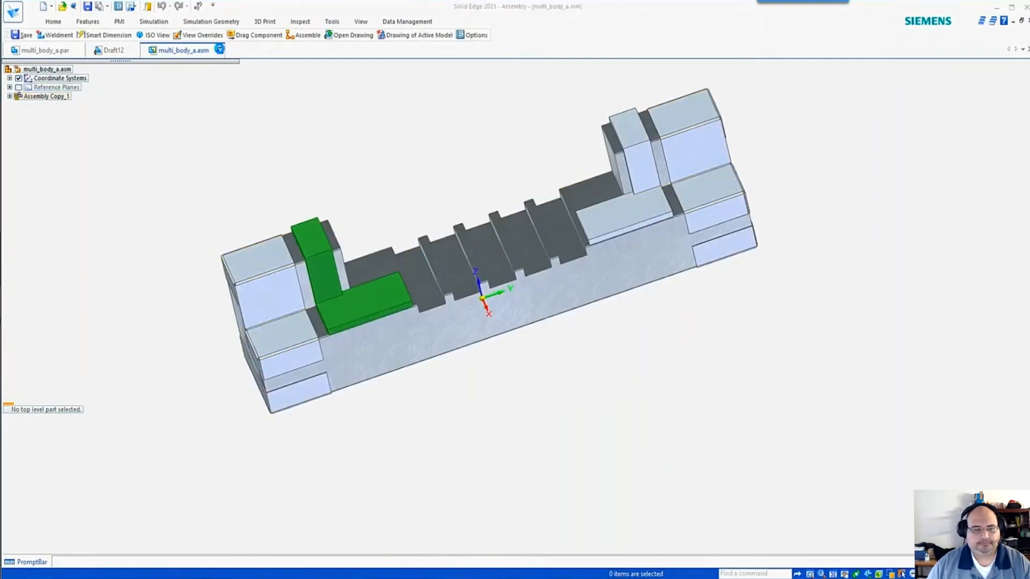
{"action": "left_click", "coordinate": [531, 343]}
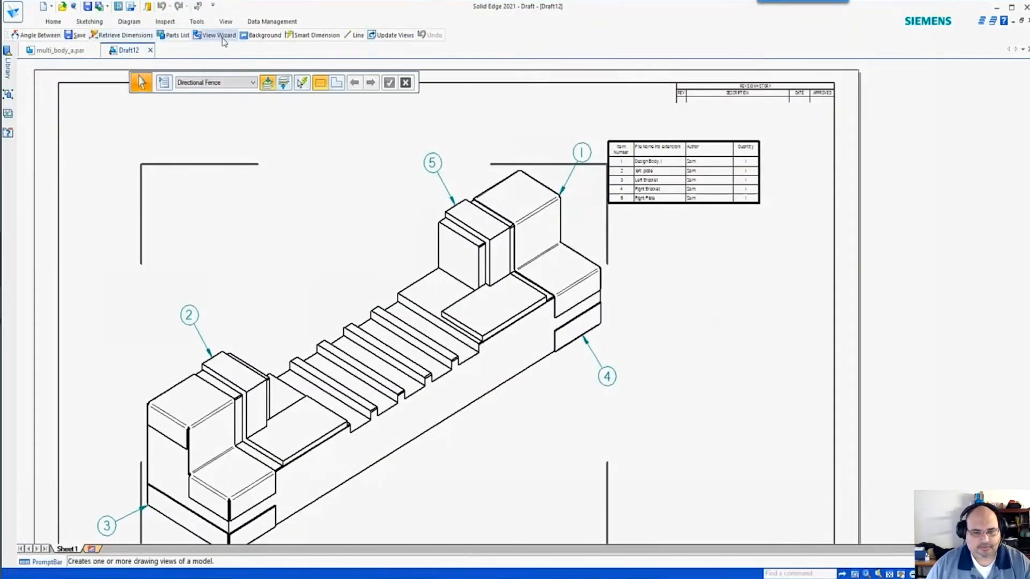
Start the View Wizard in the drawing and cancel its attachment selection.
{"action": "left_click", "coordinate": [218, 39]}
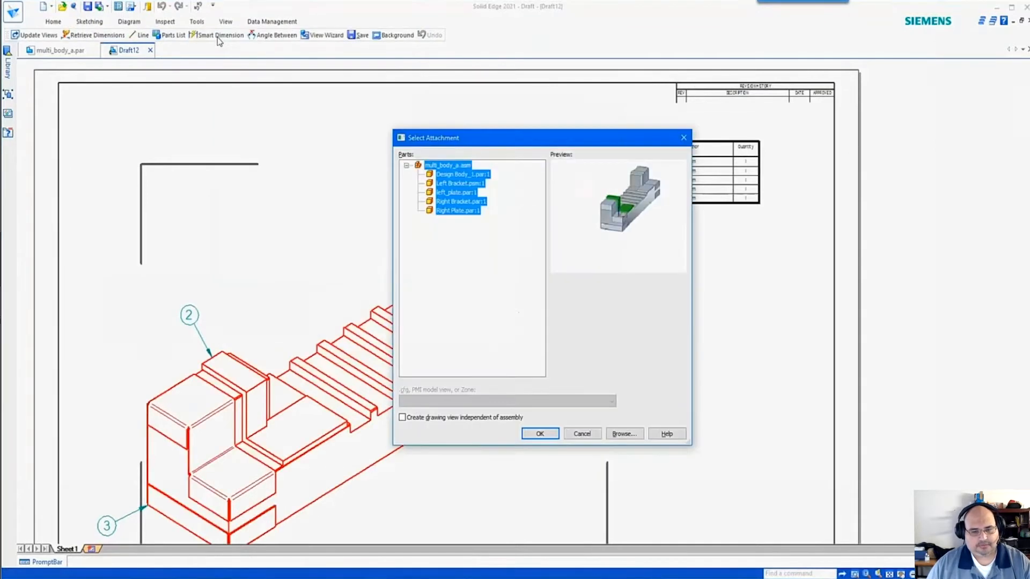
{"action": "left_click", "coordinate": [683, 139]}
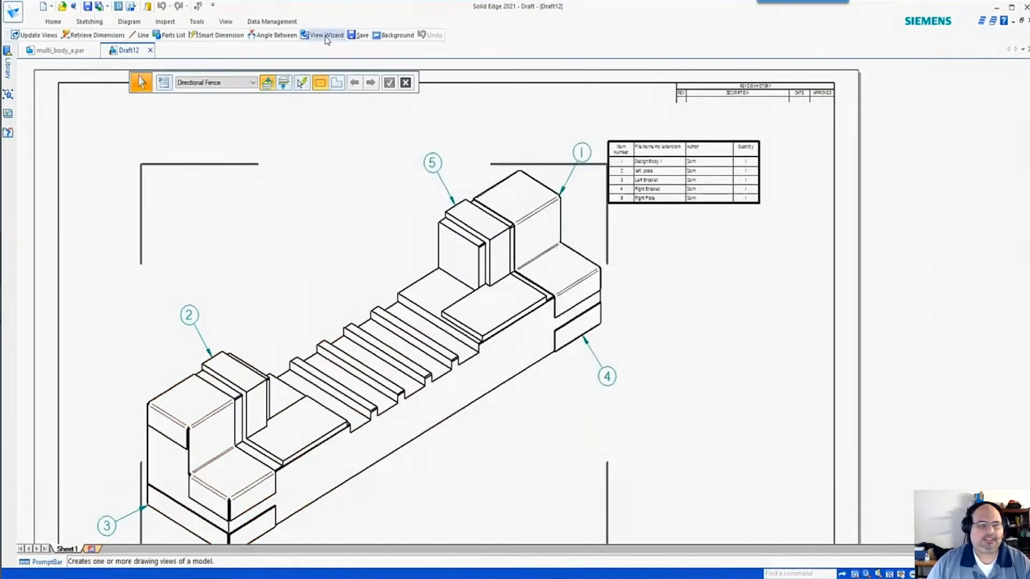
{"action": "key", "text": "alt+Tab"}
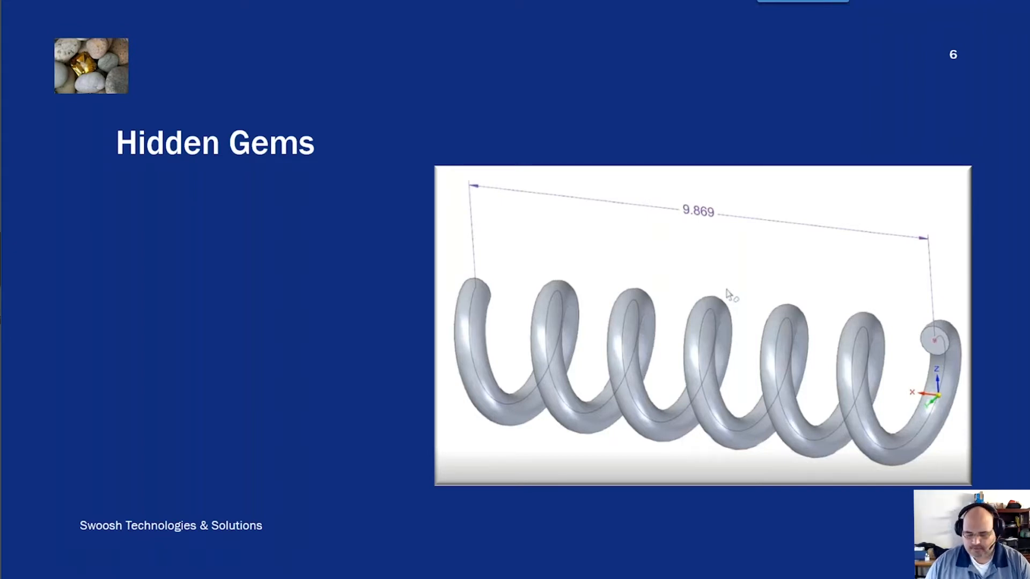
{"action": "key", "text": "Right"}
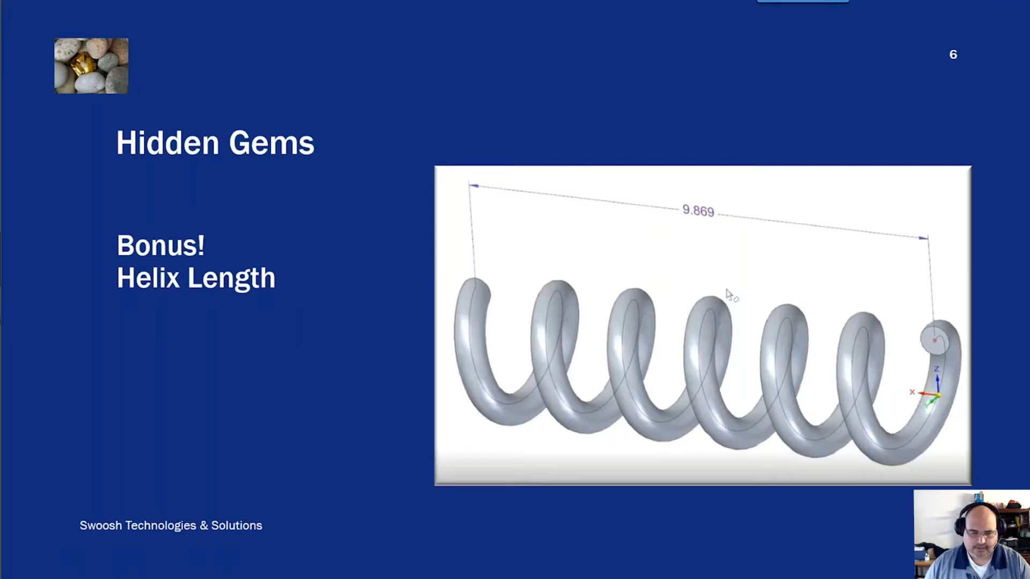
Switch to the spring part in Solid Edge and place a point at the centre of its circular end face, locked to that face's plane.
{"action": "key", "text": "alt+Tab"}
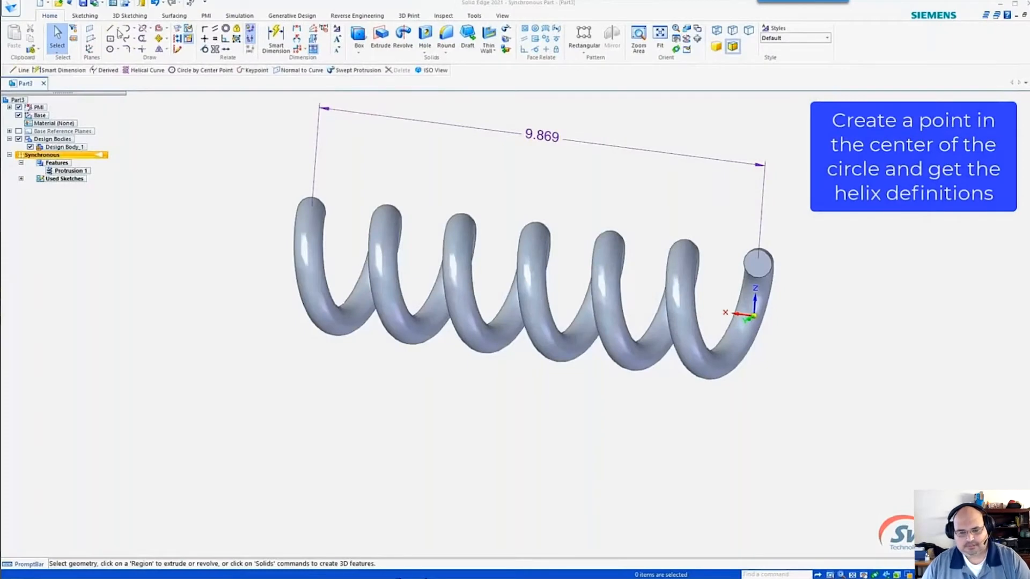
{"action": "left_click", "coordinate": [119, 31]}
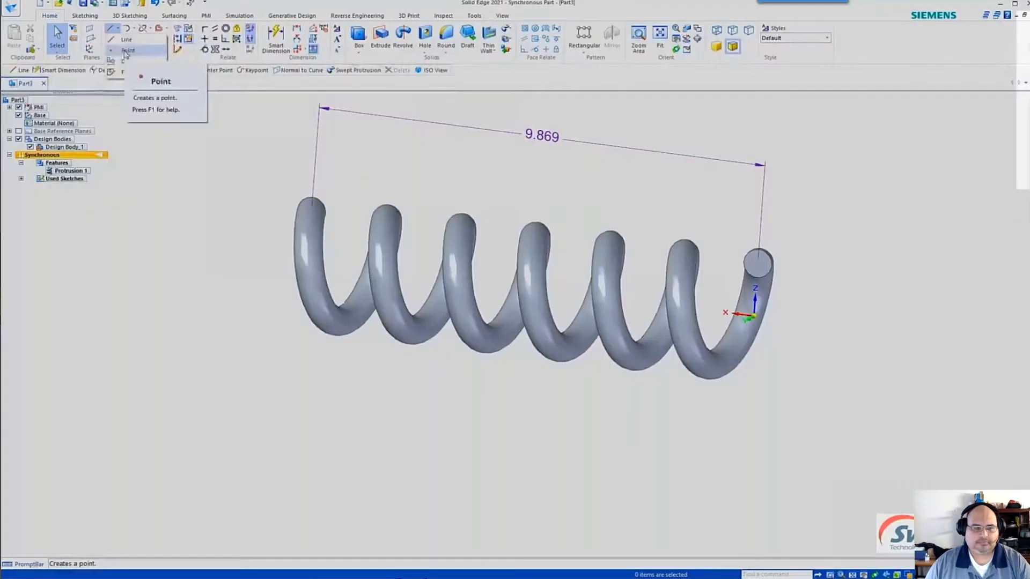
{"action": "left_click", "coordinate": [128, 50]}
{"action": "scroll", "coordinate": [786, 265], "scroll_direction": "up", "scroll_amount": 3}
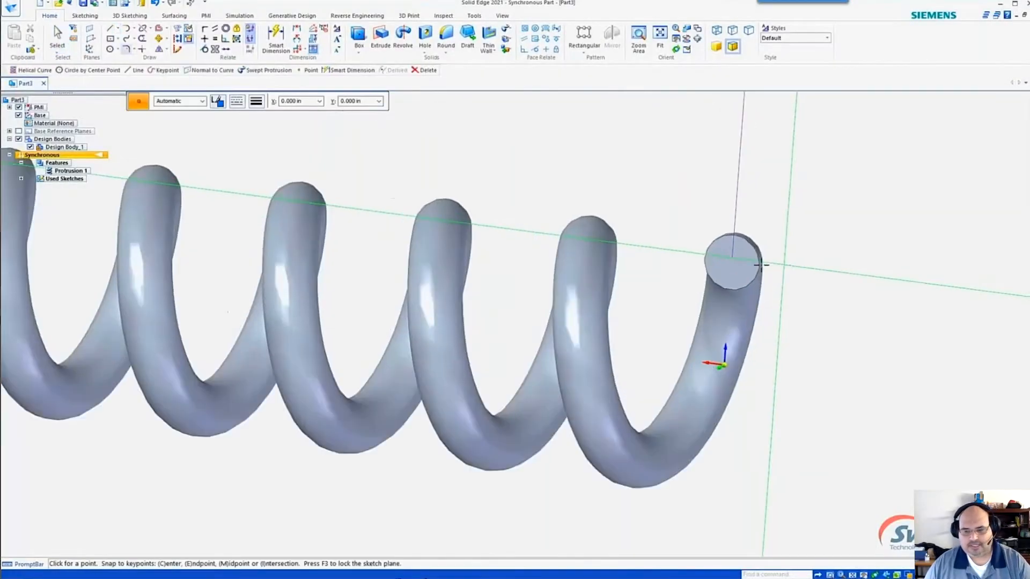
{"action": "key", "text": "F3"}
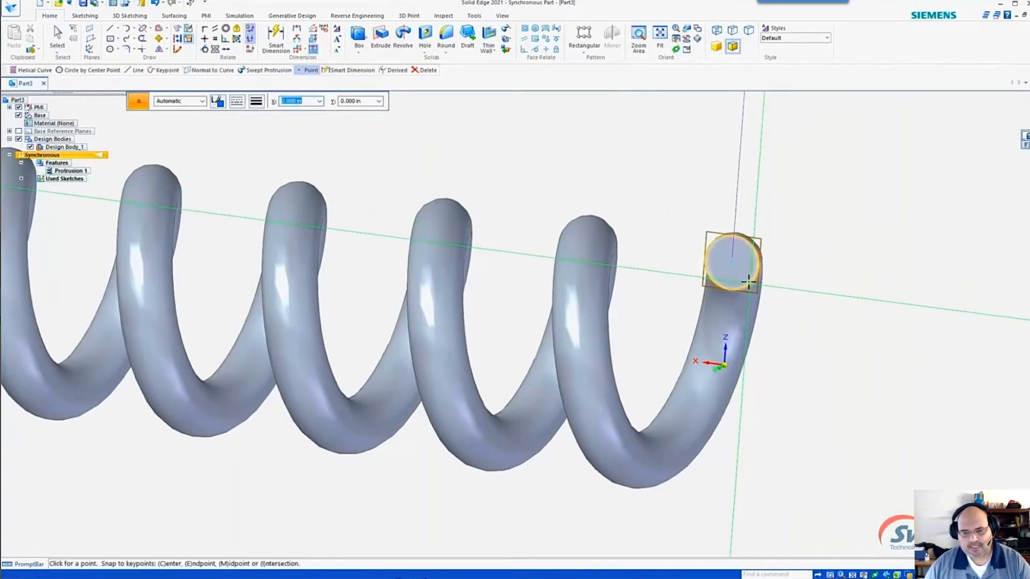
{"action": "left_click", "coordinate": [732, 263]}
{"action": "left_click", "coordinate": [733, 263]}
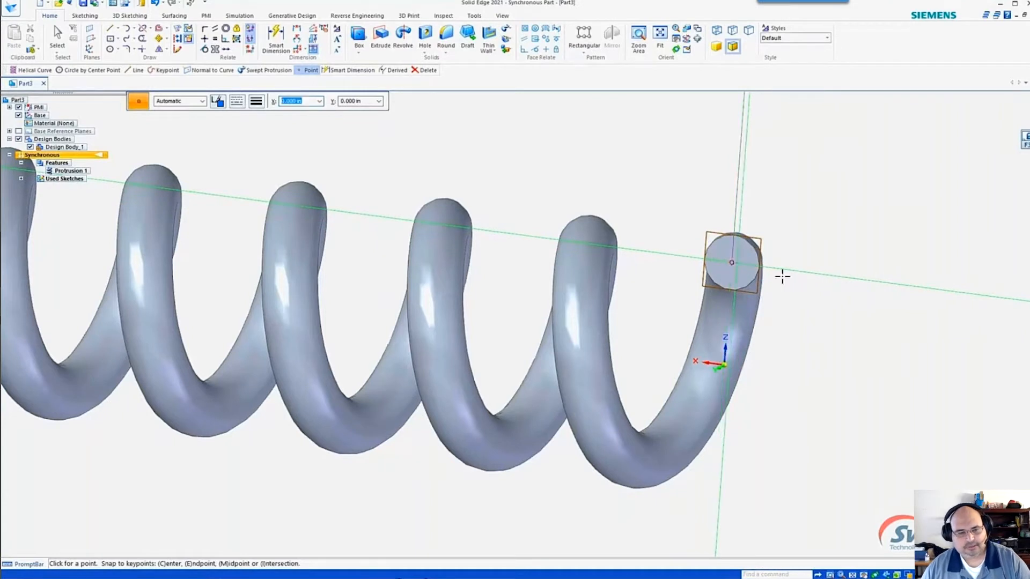
{"action": "key", "text": "Escape"}
Open the spring's helix definition to check its number of turns and pitch, and open and close its profile.
{"action": "scroll", "coordinate": [819, 289], "scroll_direction": "down", "scroll_amount": 4}
{"action": "left_click", "coordinate": [751, 306]}
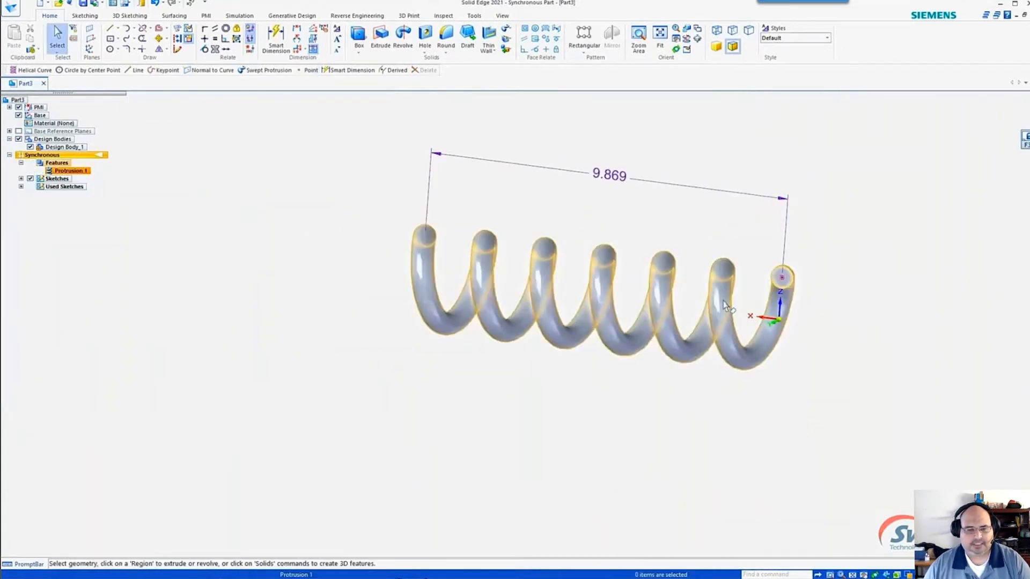
{"action": "left_click", "coordinate": [724, 304]}
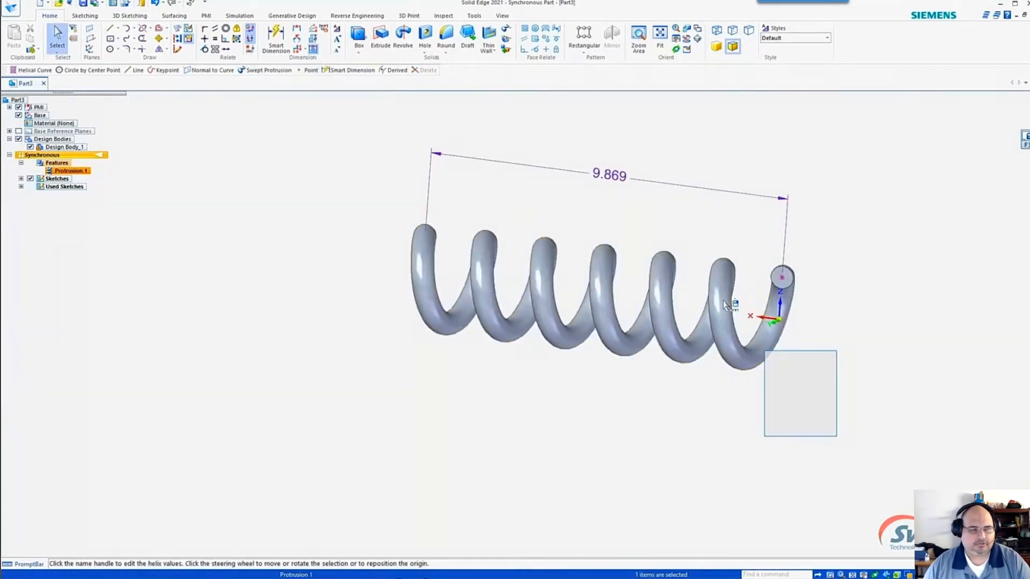
{"action": "left_click", "coordinate": [698, 268]}
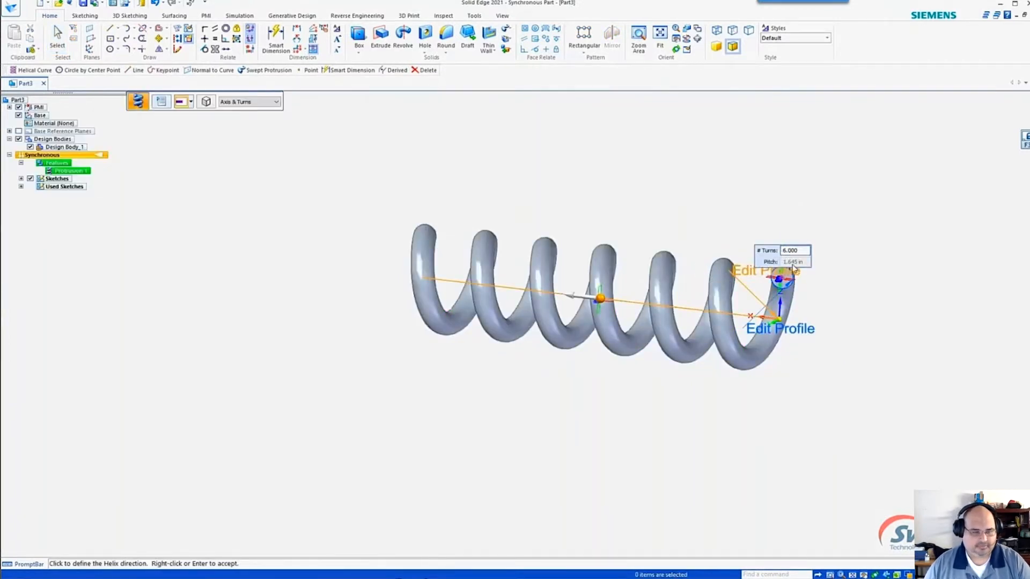
{"action": "left_click", "coordinate": [773, 334]}
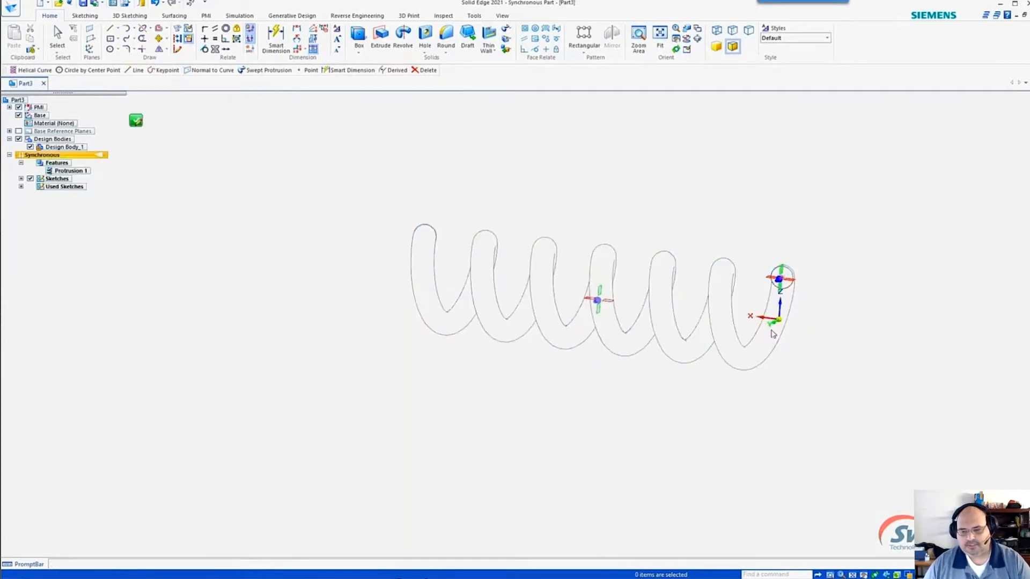
{"action": "left_click", "coordinate": [135, 122]}
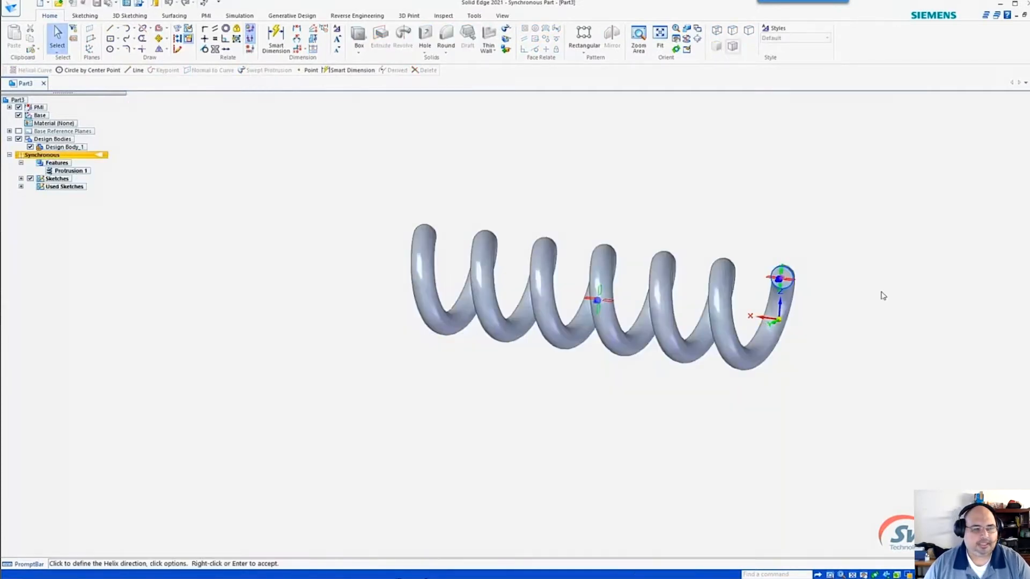
Open the helix axis profile and dimension the full length of the axis line, placing the dimension below the spring.
{"action": "left_click", "coordinate": [769, 288]}
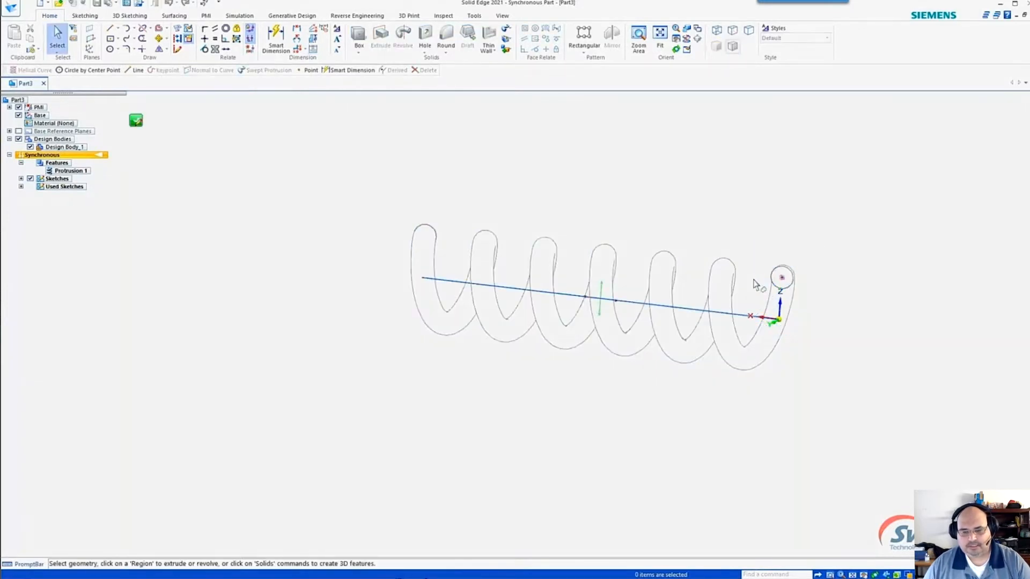
{"action": "left_click", "coordinate": [277, 42]}
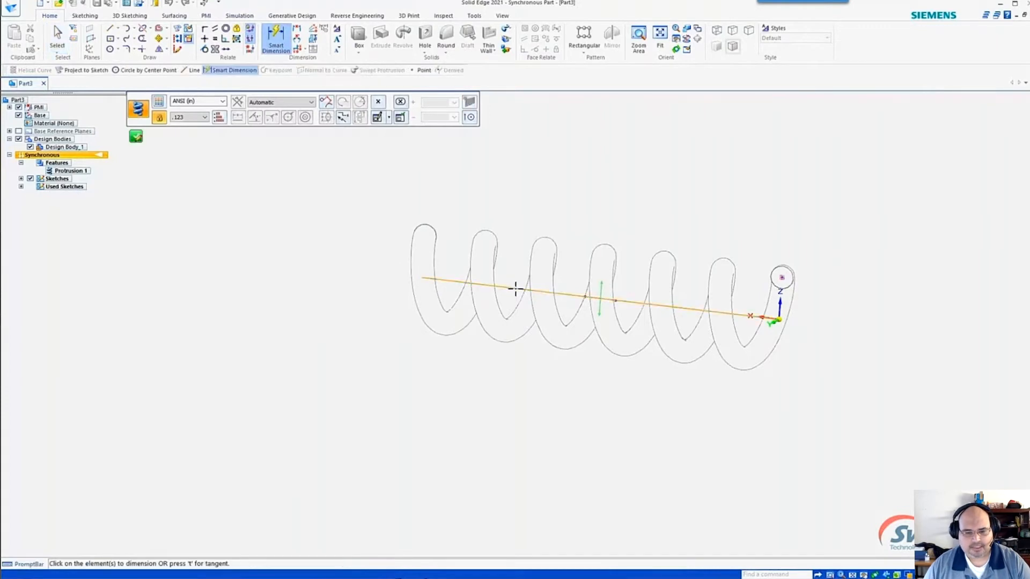
{"action": "left_click", "coordinate": [515, 290]}
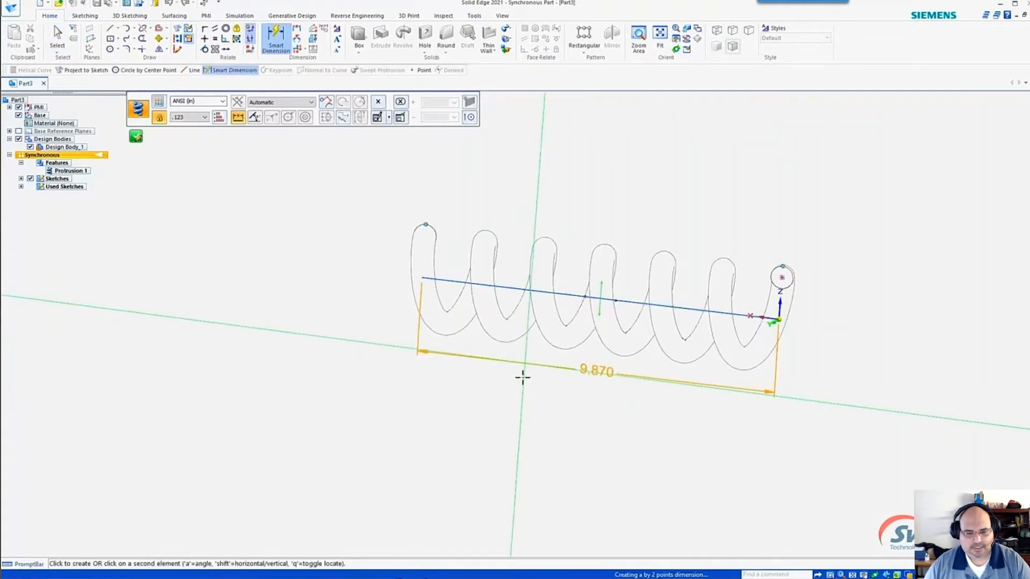
{"action": "left_click", "coordinate": [524, 396]}
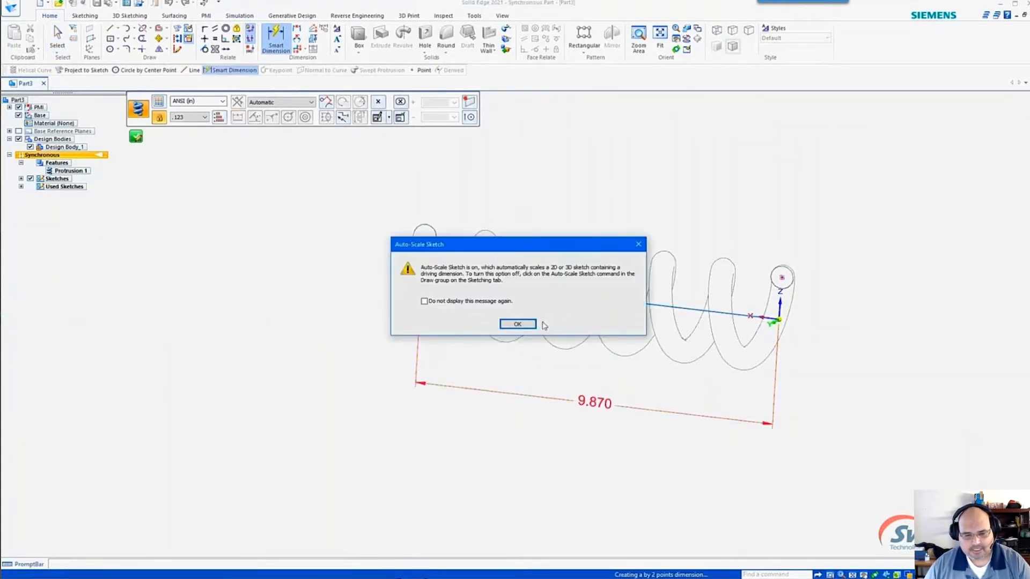
{"action": "left_click", "coordinate": [518, 325]}
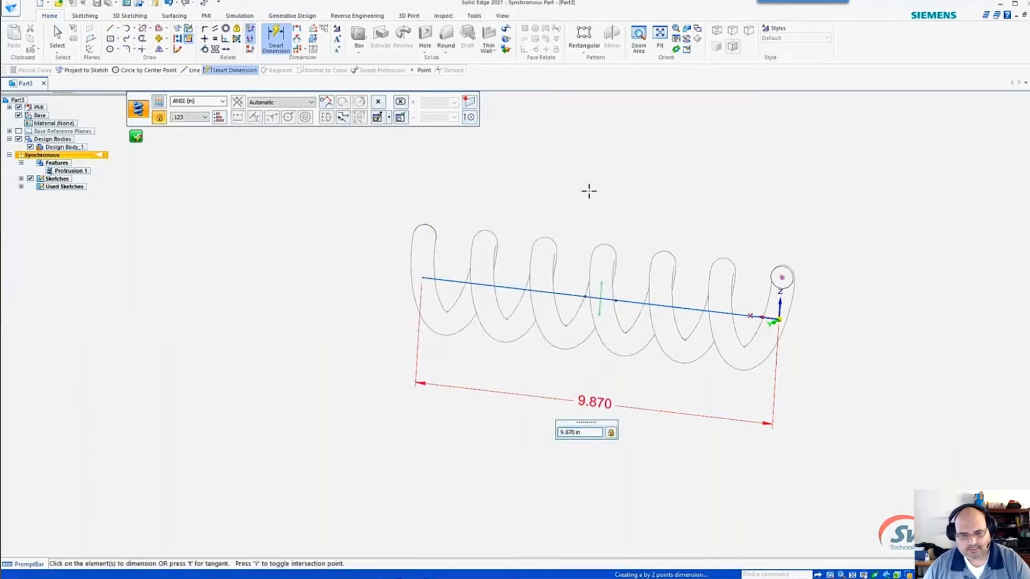
{"action": "key", "text": "Escape"}
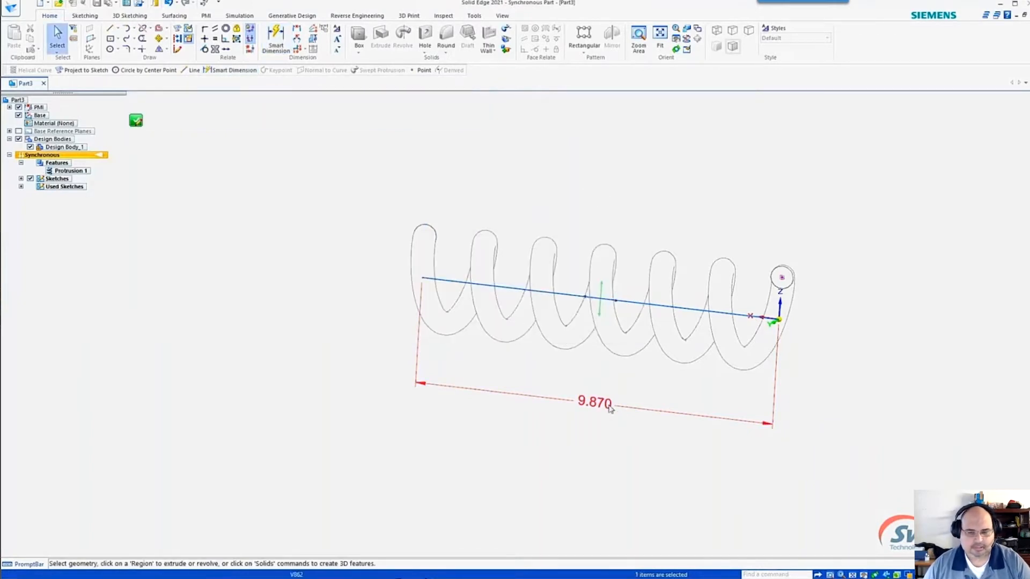
Unlock the axis length dimension, suppress further Auto-Scale Sketch messages, and finish the profile and helix edit.
{"action": "left_click", "coordinate": [611, 408]}
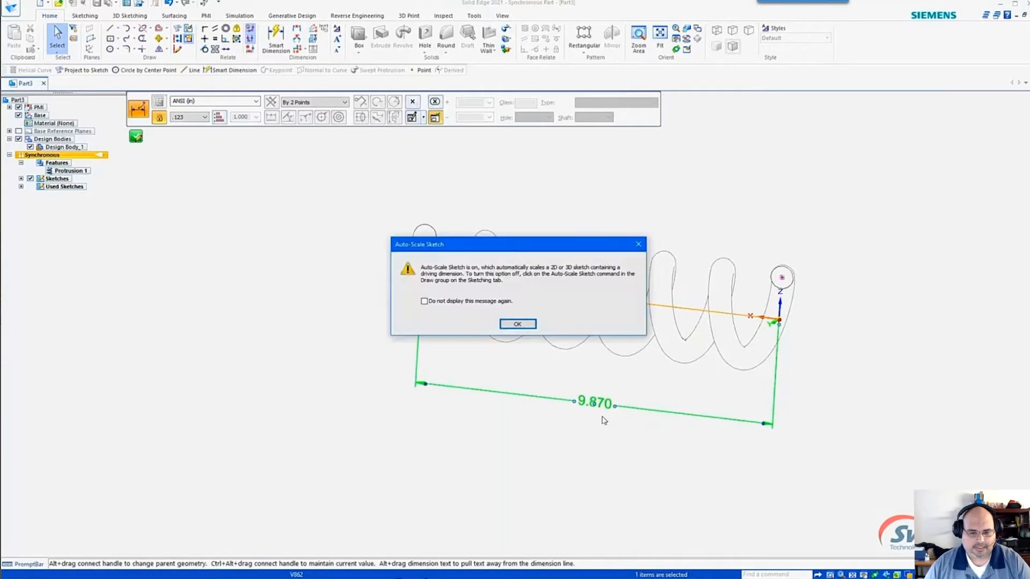
{"action": "left_click", "coordinate": [475, 303]}
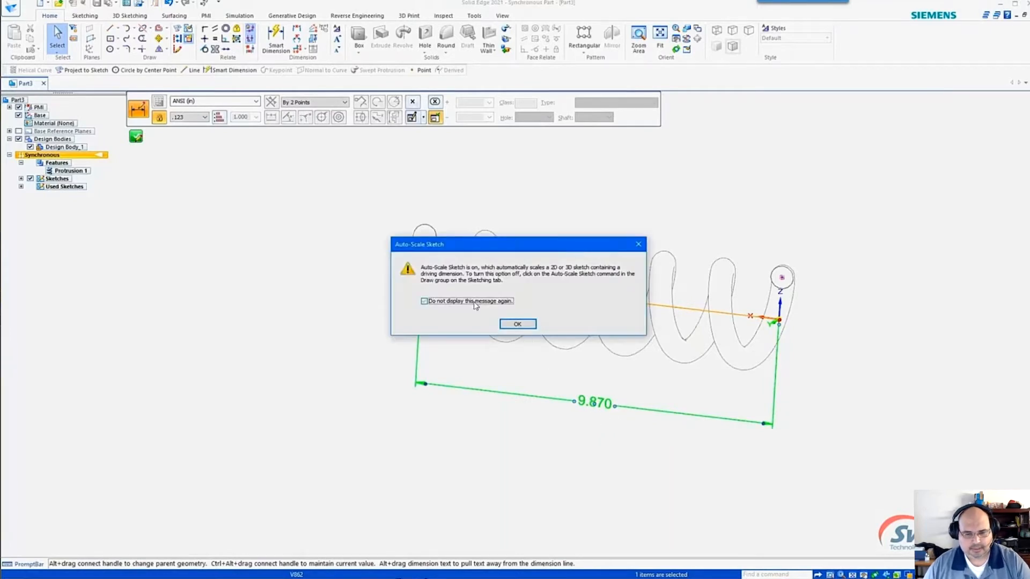
{"action": "left_click", "coordinate": [518, 324]}
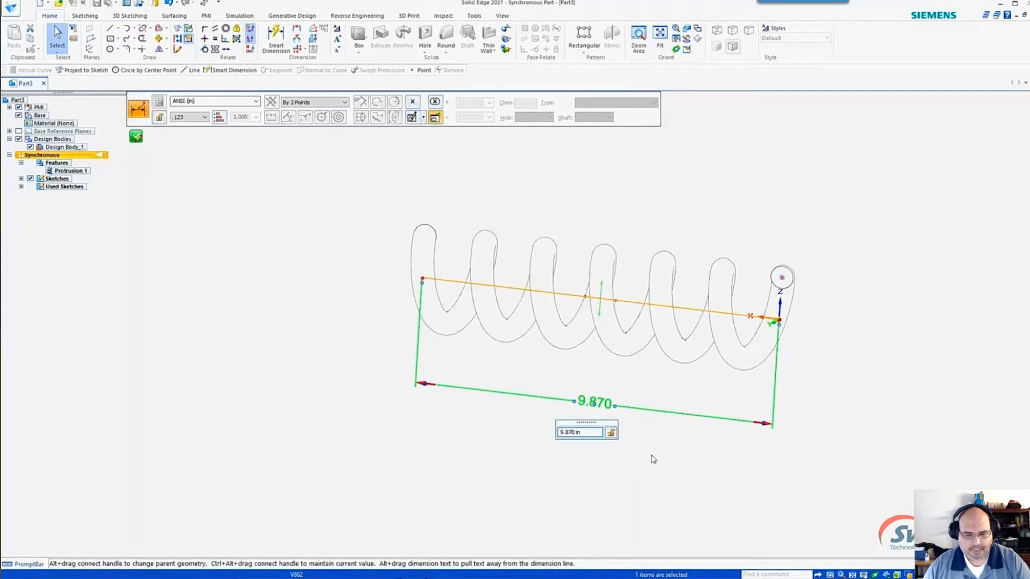
{"action": "key", "text": "Escape"}
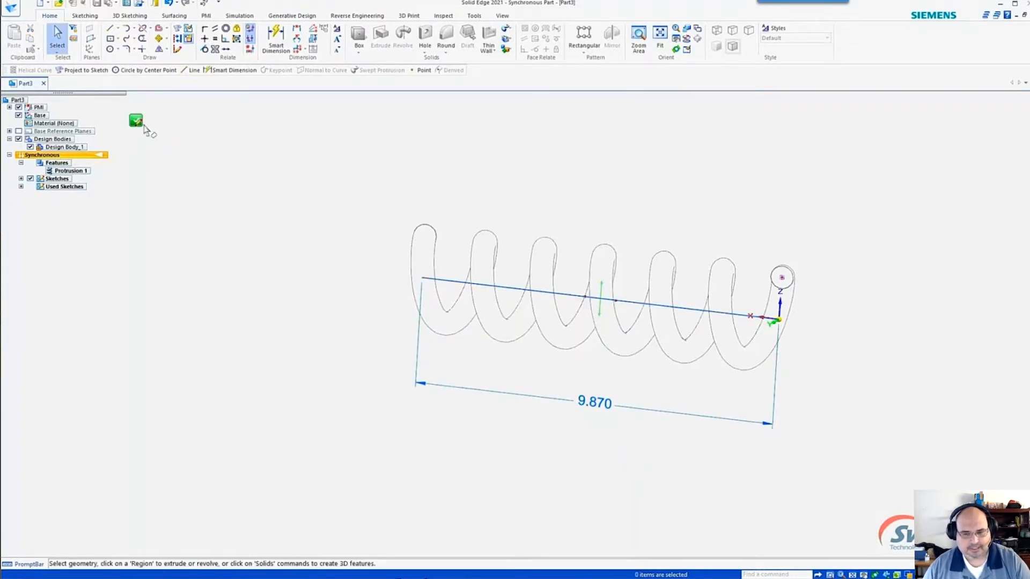
{"action": "left_click", "coordinate": [141, 123]}
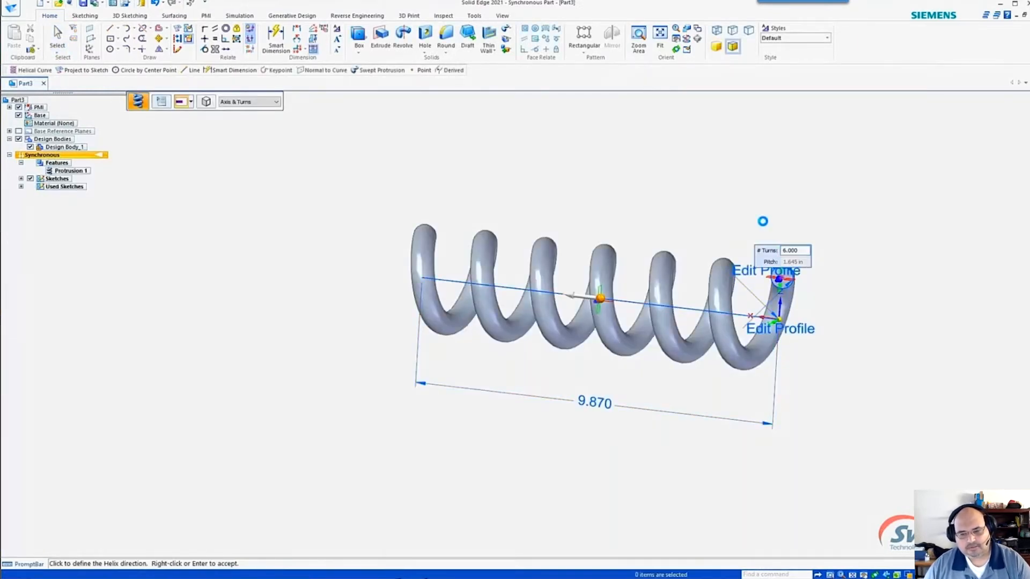
{"action": "right_click", "coordinate": [763, 221]}
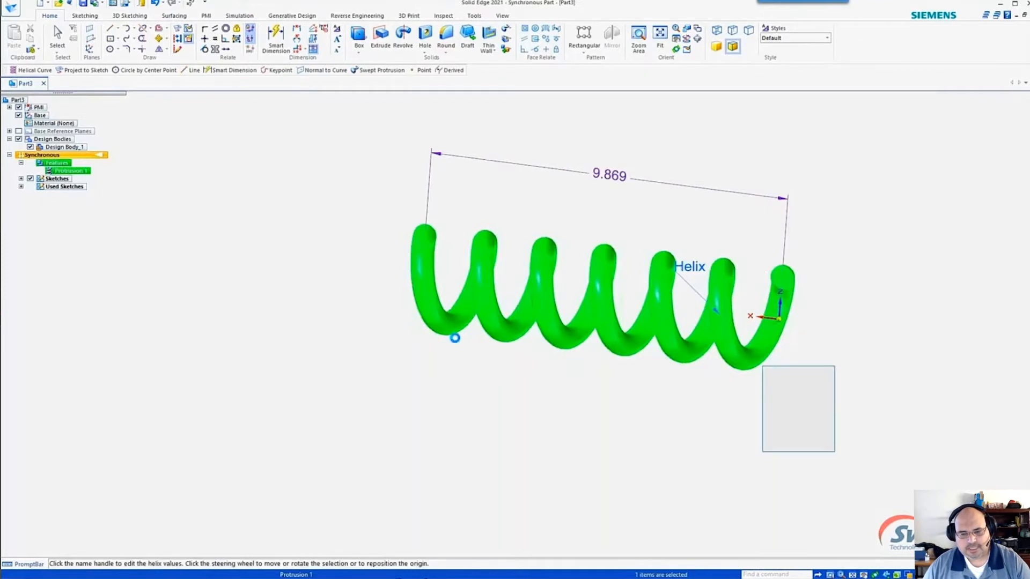
{"action": "key", "text": "Escape"}
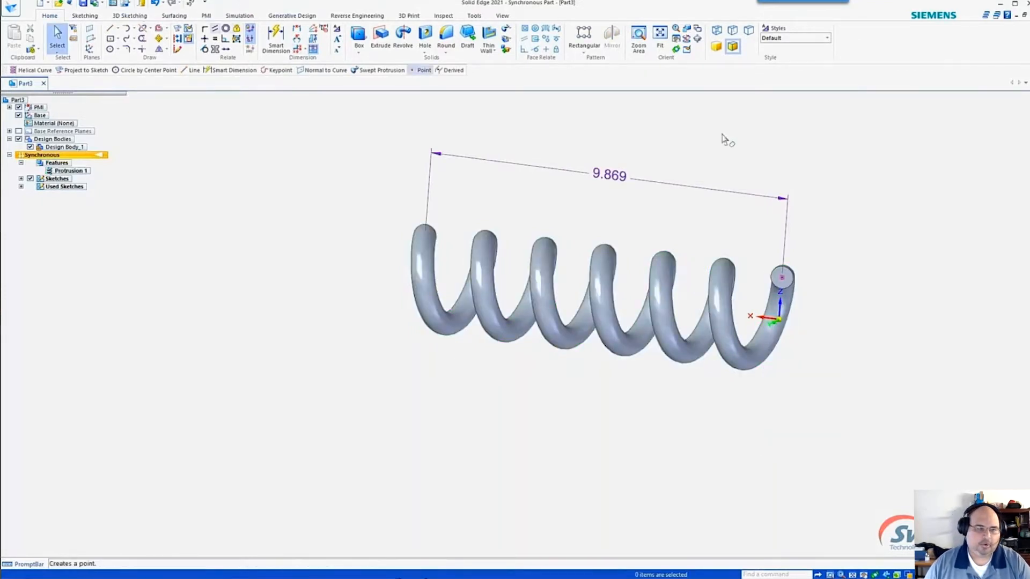
{"action": "left_click", "coordinate": [110, 28]}
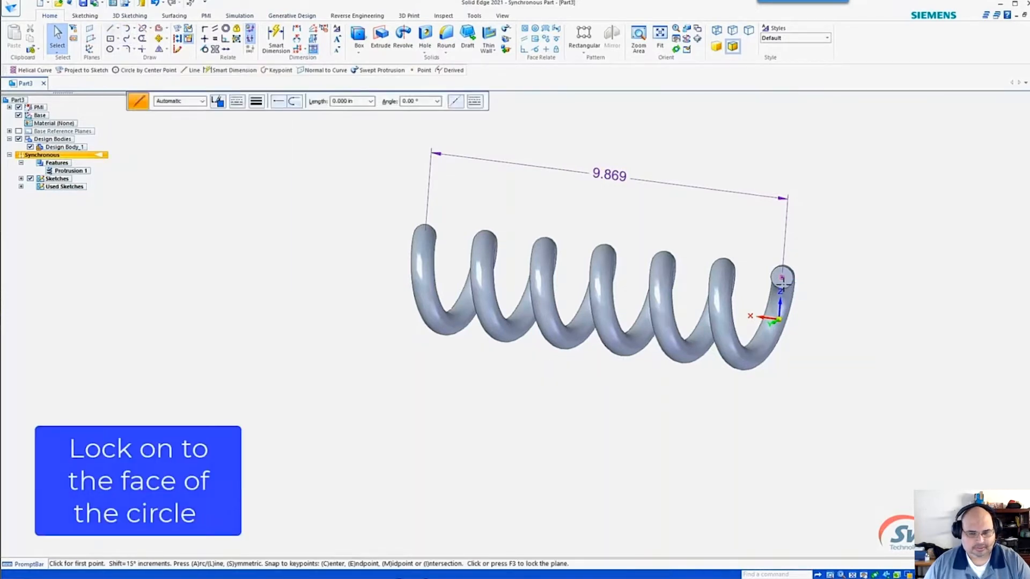
{"action": "mouse_move", "coordinate": [786, 289]}
{"action": "key", "text": "F3"}
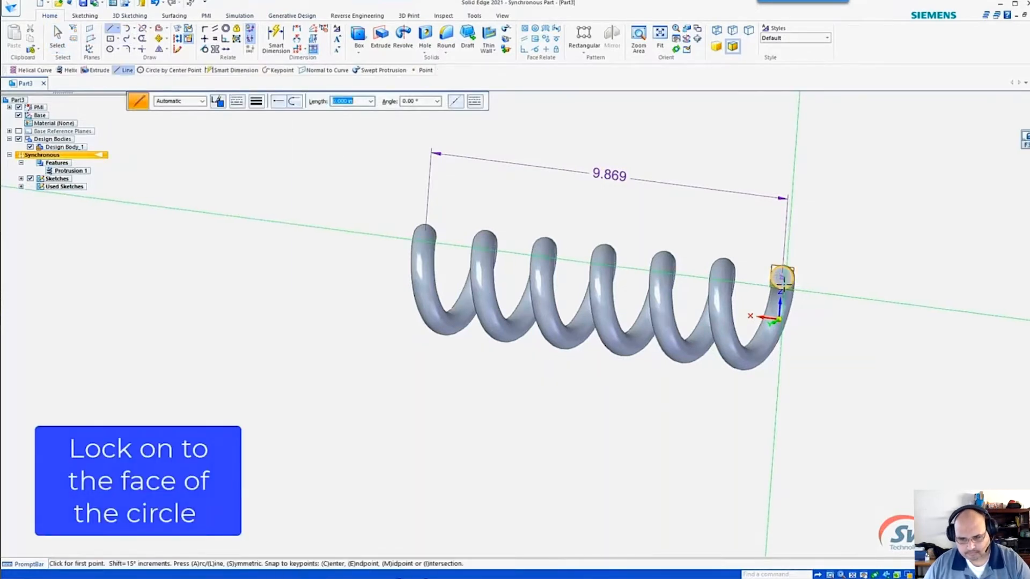
{"action": "key", "text": "Escape"}
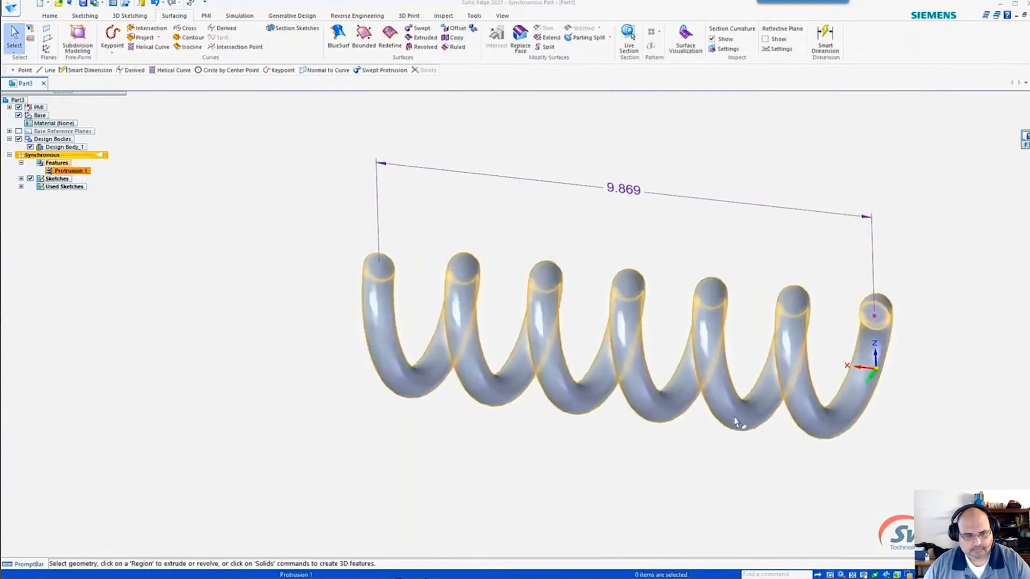
Start a Helical Curve and define its axis along the base coordinate system's X axis.
{"action": "middle_click_drag", "start_coordinate": [739, 422], "coordinate": [777, 391]}
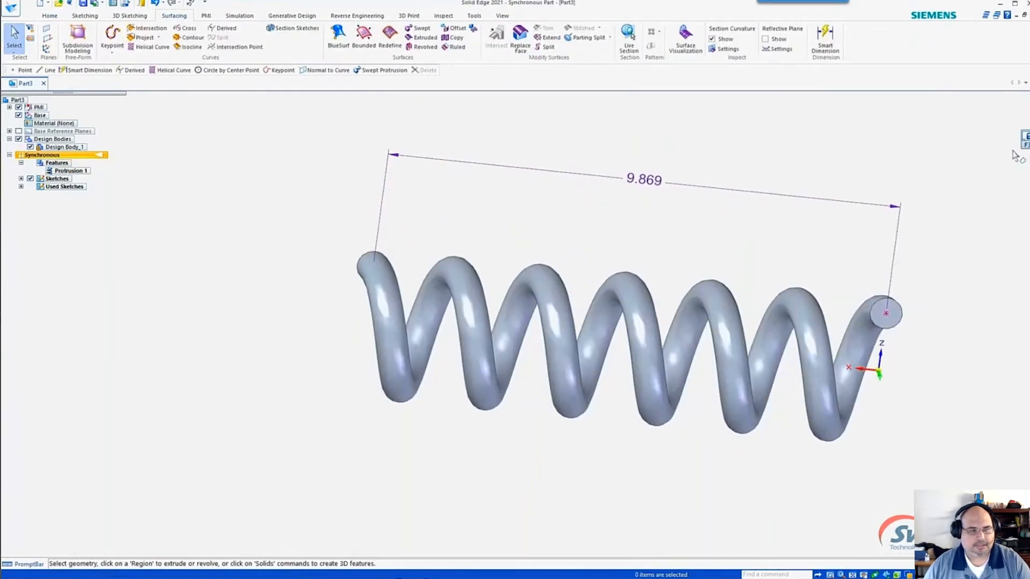
{"action": "key", "text": "ctrl+k"}
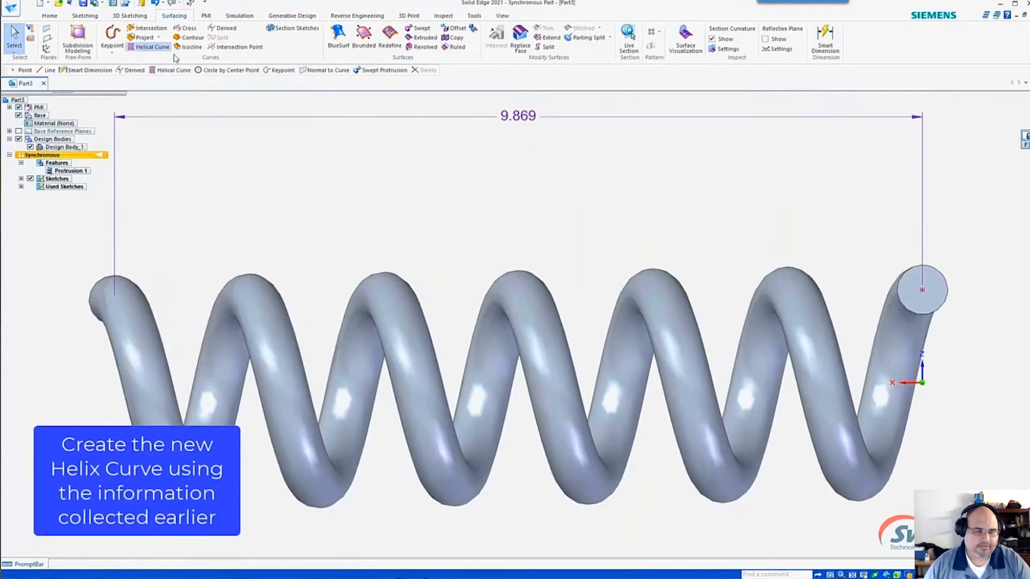
{"action": "left_click", "coordinate": [151, 46]}
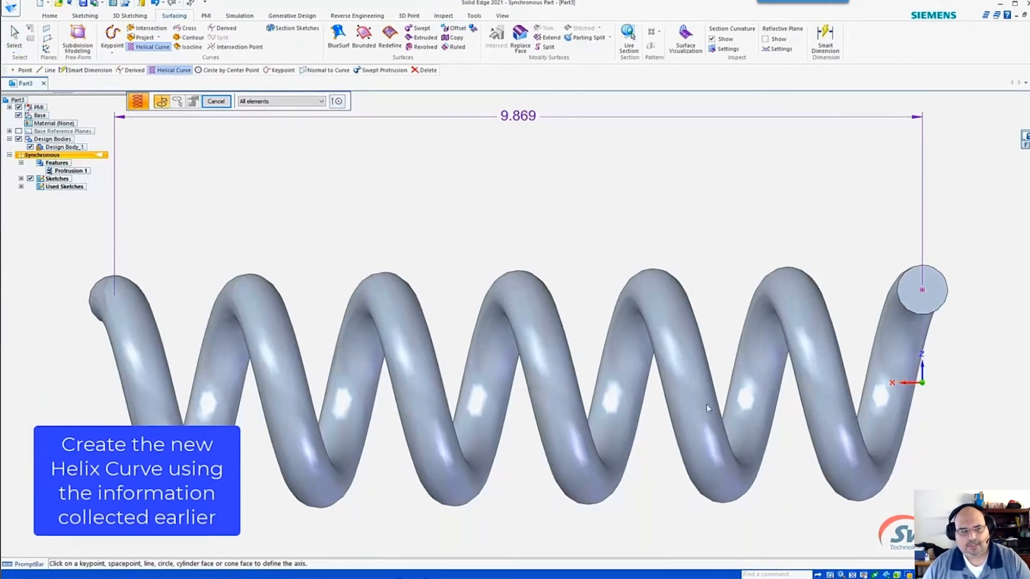
{"action": "left_click", "coordinate": [912, 383]}
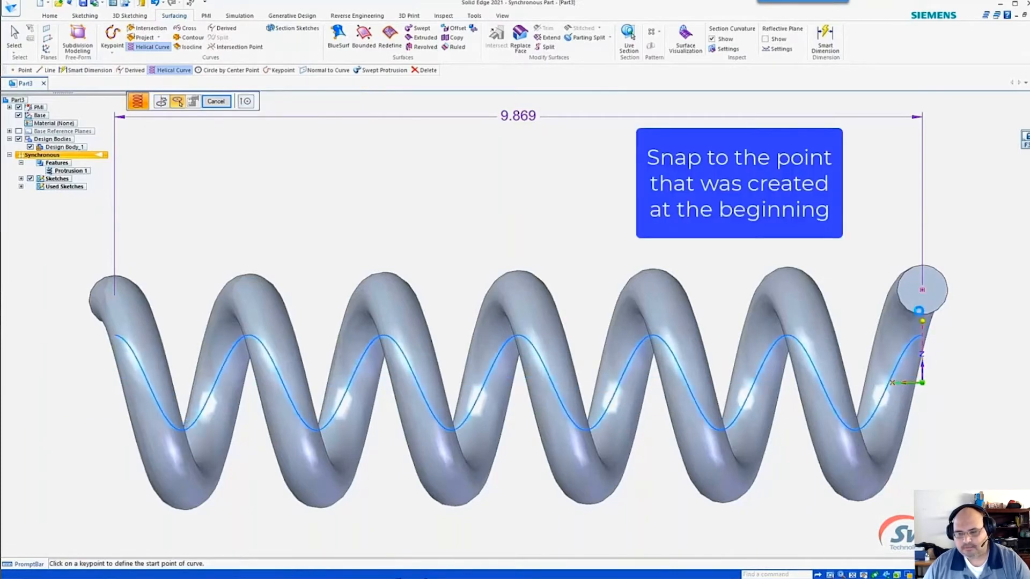
Start the helical curve at the point in the coil's end face centre using End Point snapping, and create it with 1.645 in pitch and 6 turns.
{"action": "left_click", "coordinate": [246, 102]}
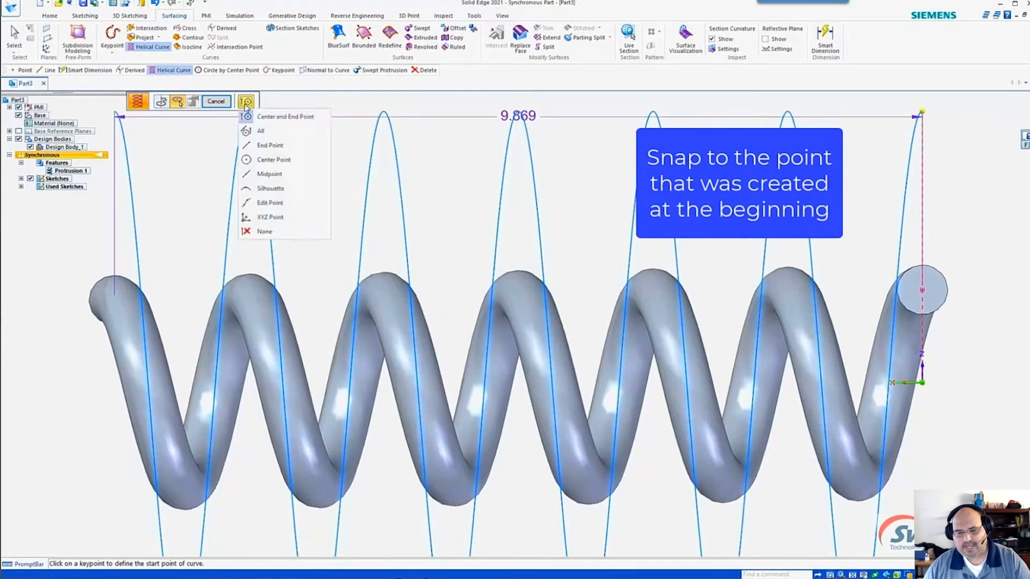
{"action": "left_click", "coordinate": [264, 146]}
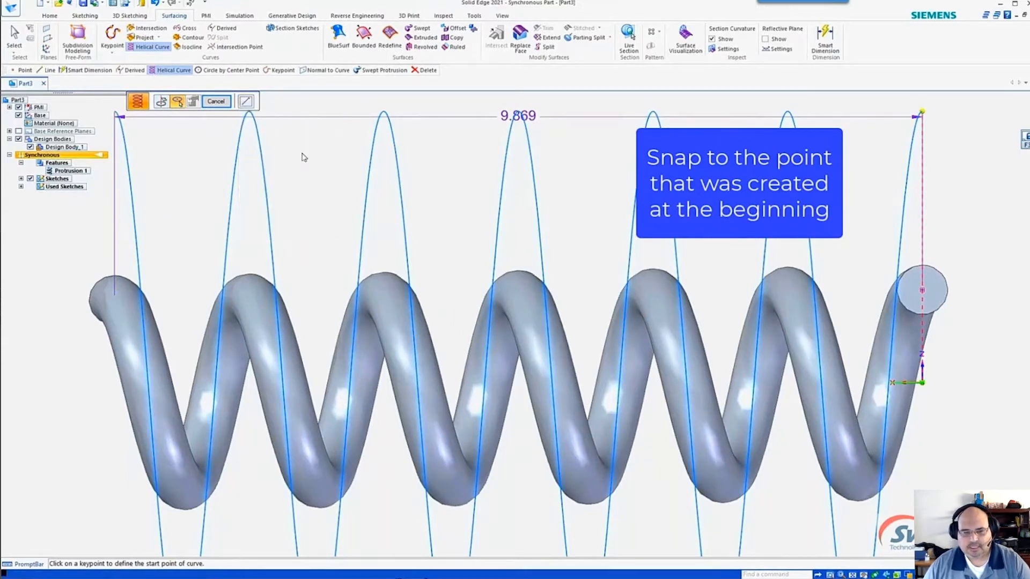
{"action": "left_click", "coordinate": [923, 292]}
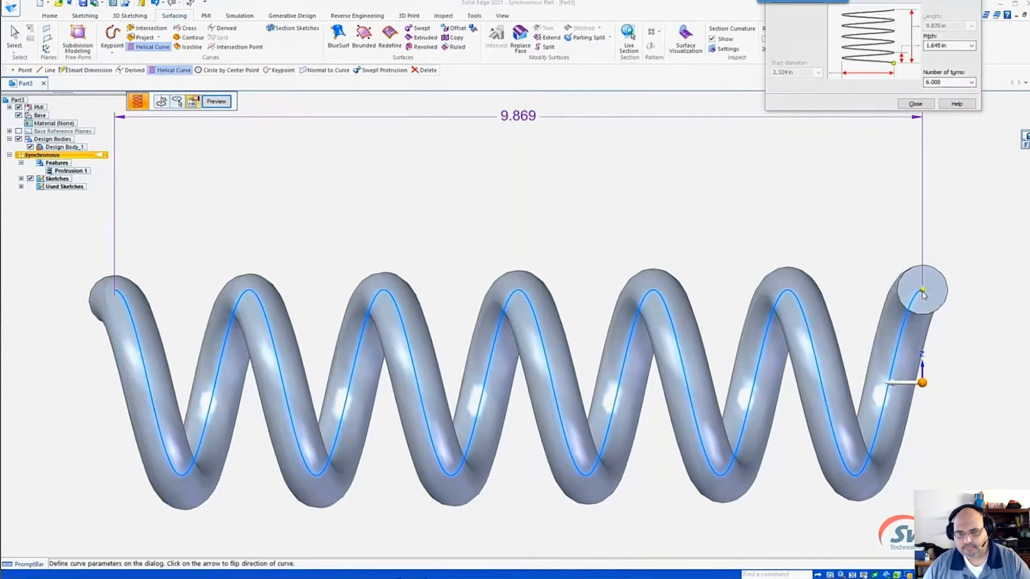
{"action": "left_click_drag", "start_coordinate": [875, 0], "coordinate": [710, 84]}
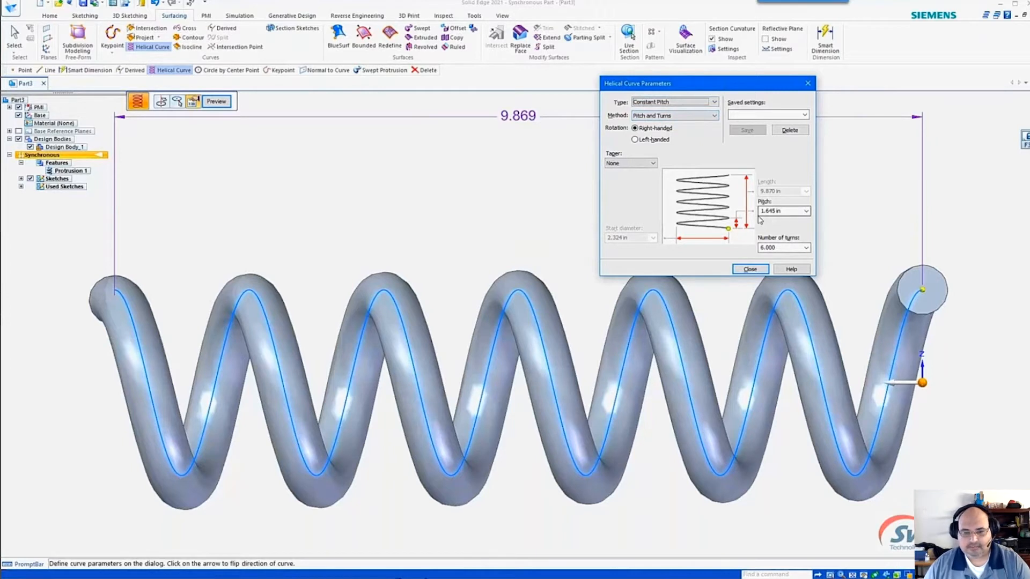
{"action": "double_click", "coordinate": [755, 248]}
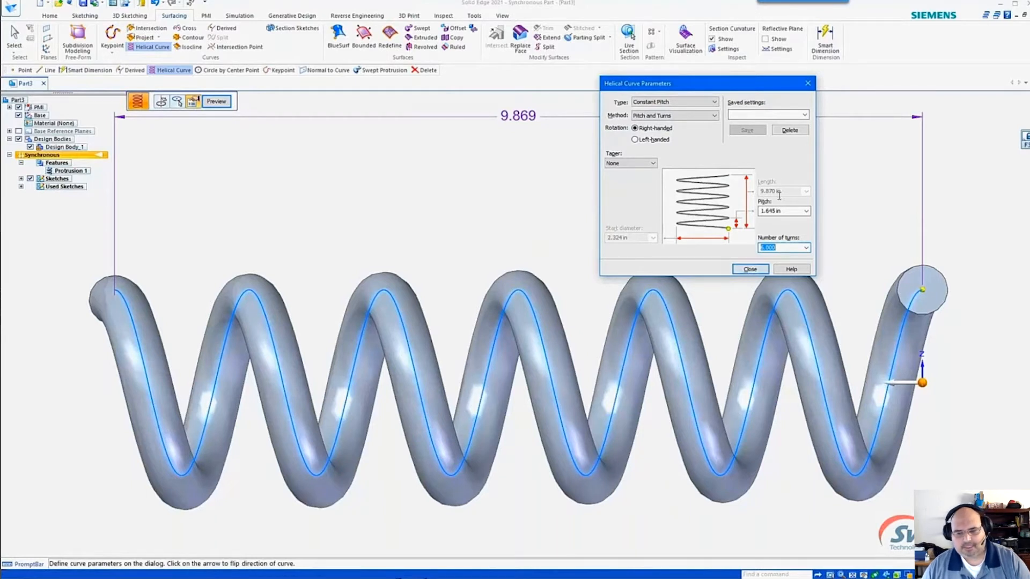
{"action": "left_click", "coordinate": [751, 270]}
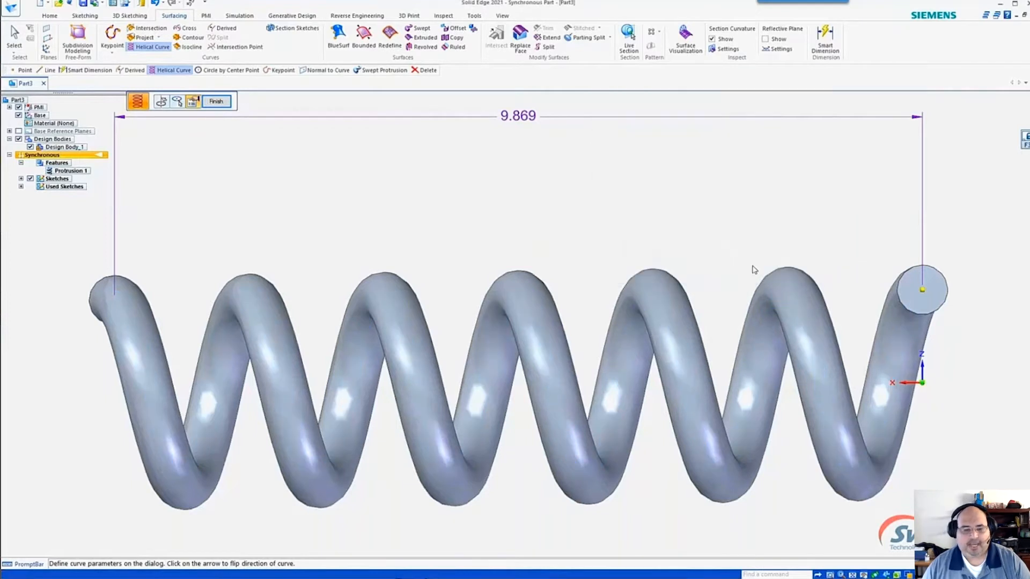
{"action": "left_click", "coordinate": [216, 101]}
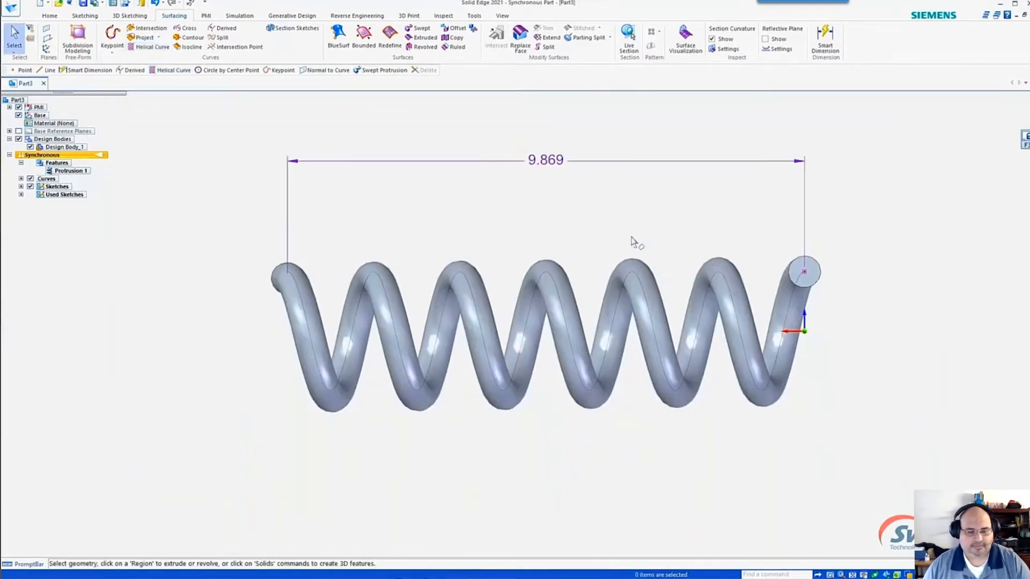
Measure the length of the new helical curve inside the spring.
{"action": "scroll", "coordinate": [598, 240], "scroll_direction": "down", "scroll_amount": 2}
{"action": "middle_click_drag", "start_coordinate": [677, 228], "coordinate": [643, 265]}
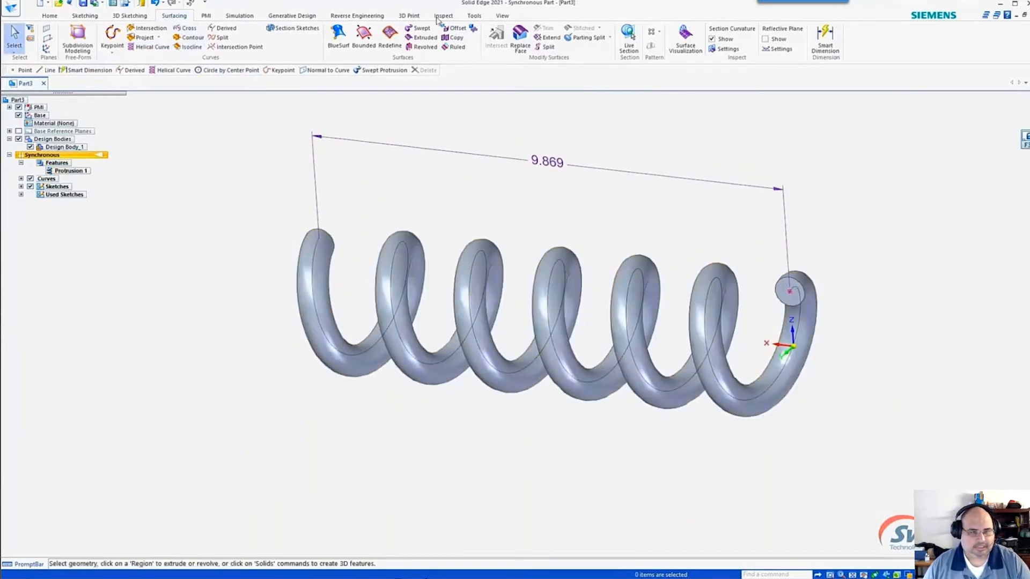
{"action": "left_click", "coordinate": [449, 16]}
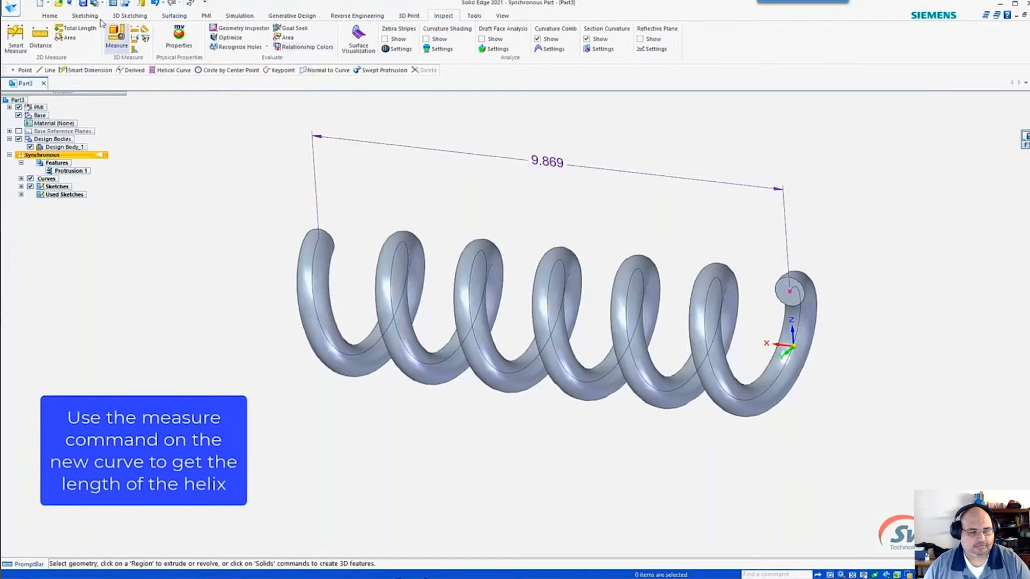
{"action": "left_click", "coordinate": [118, 33]}
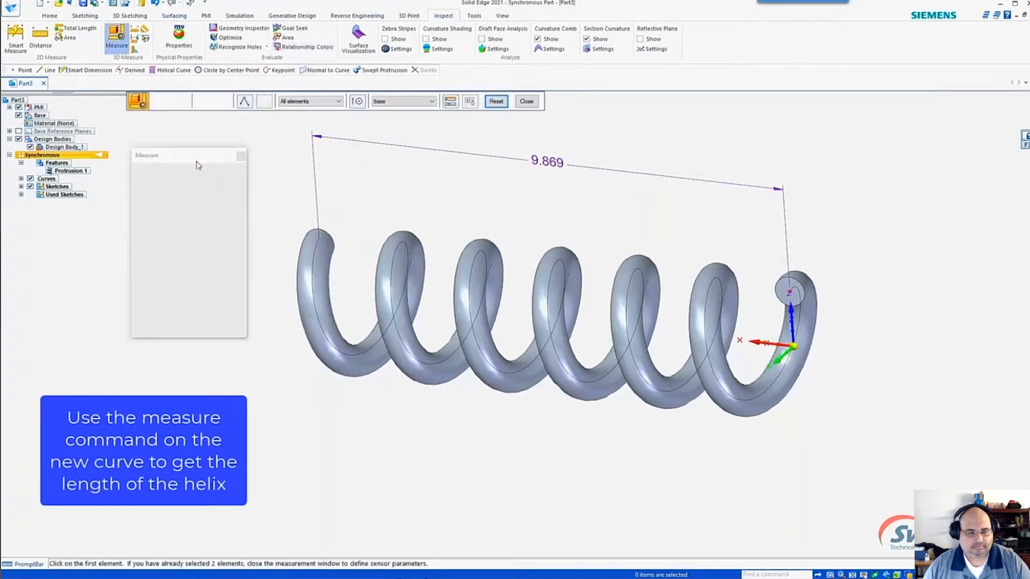
{"action": "left_click", "coordinate": [315, 283]}
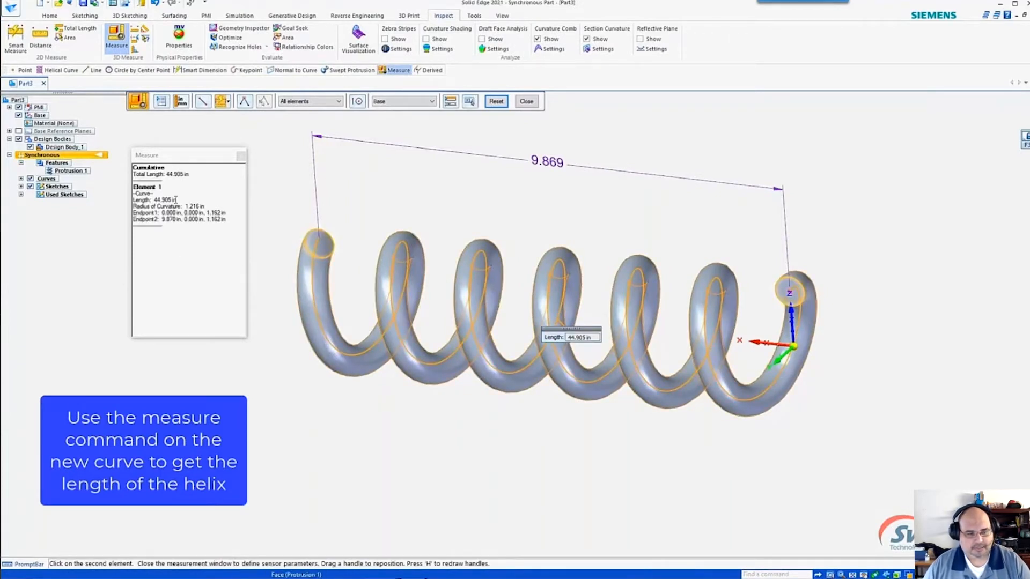
{"action": "left_click", "coordinate": [151, 201]}
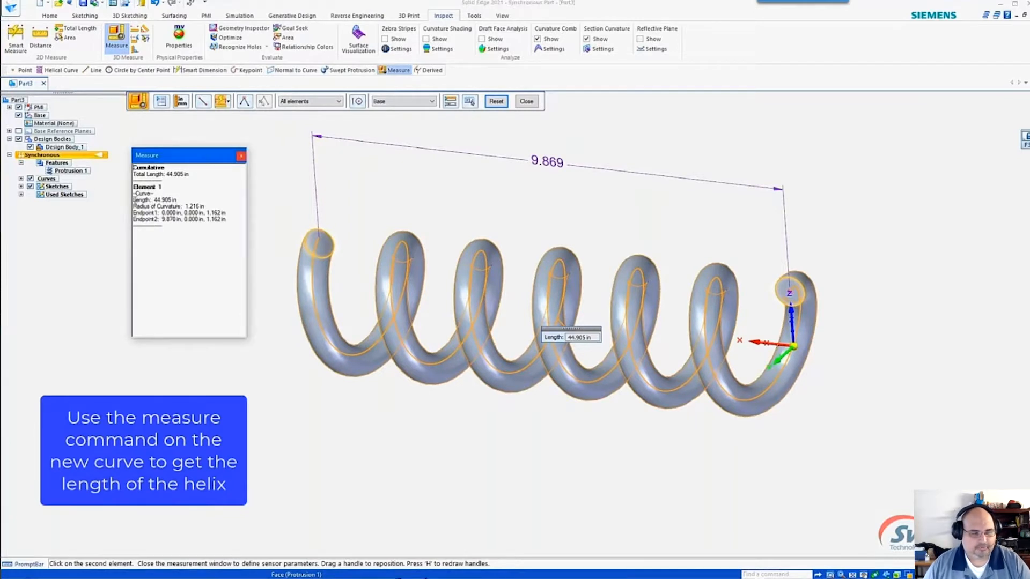
{"action": "left_click_drag", "start_coordinate": [135, 199], "coordinate": [196, 206]}
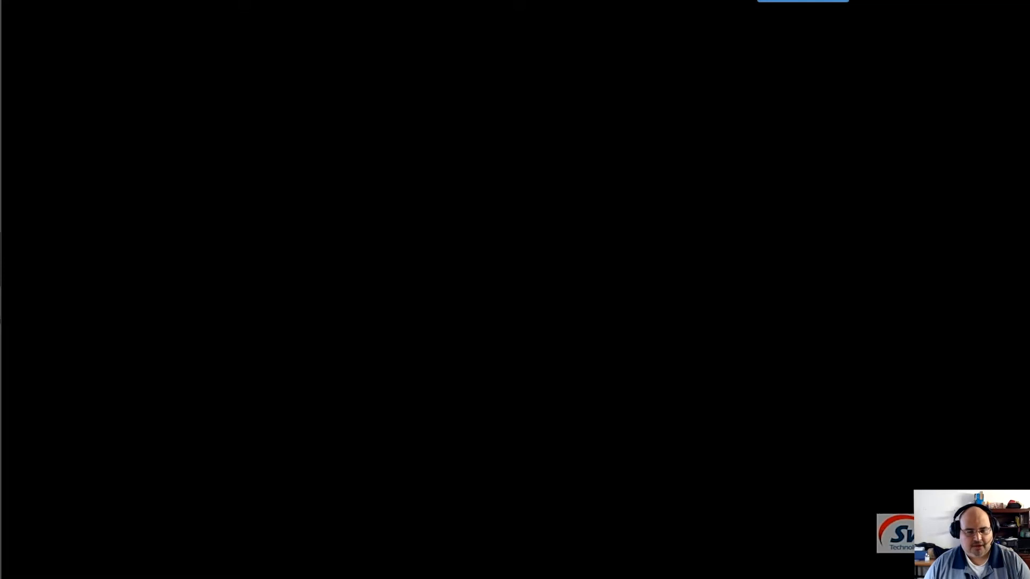
{"action": "key", "text": "Right"}
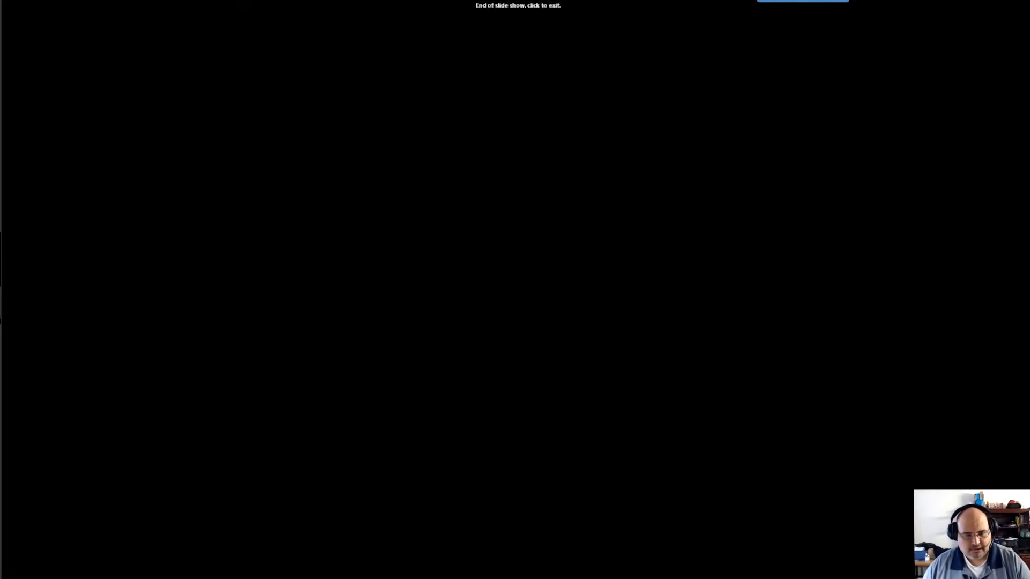
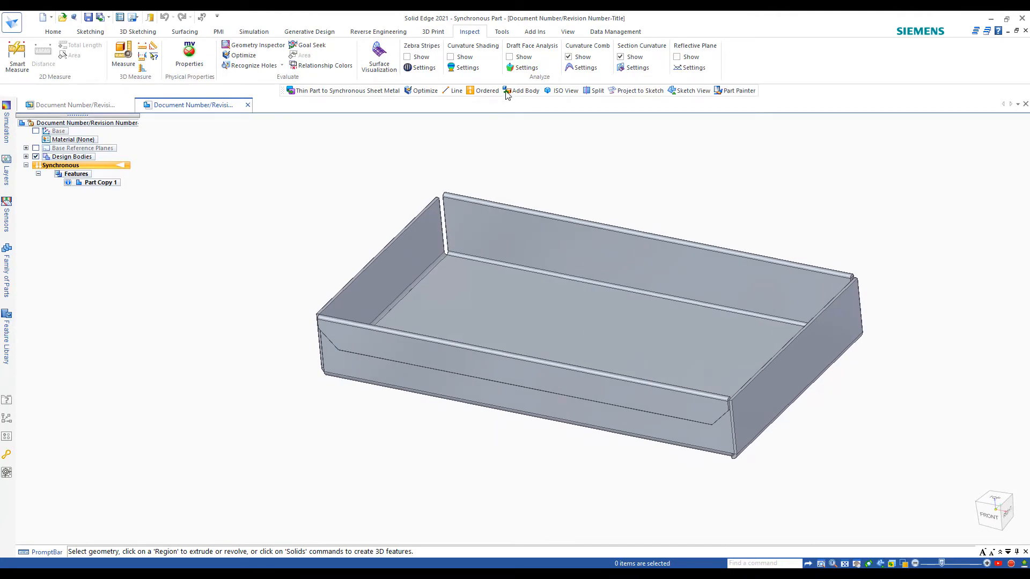
Try to transform the tray into synchronous sheet metal, using its inner floor as the base face.
{"action": "left_click", "coordinate": [501, 32]}
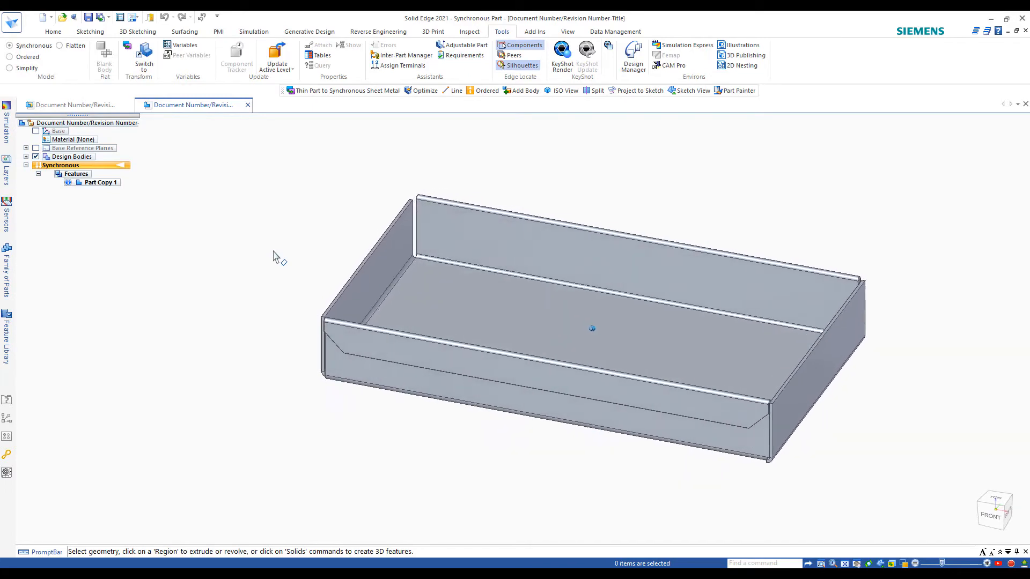
{"action": "left_click", "coordinate": [126, 50]}
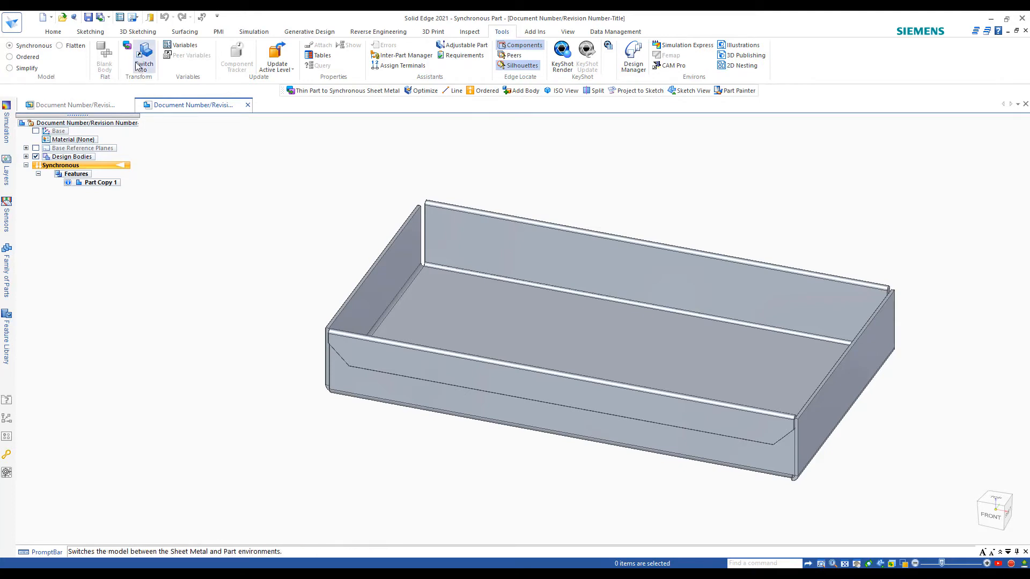
{"action": "left_click", "coordinate": [127, 47]}
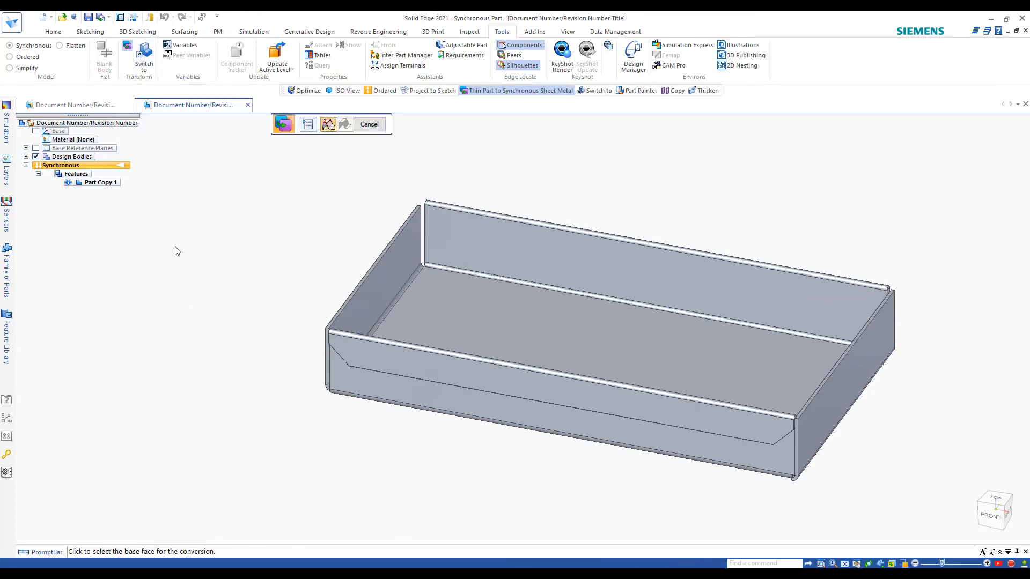
{"action": "left_click", "coordinate": [466, 313]}
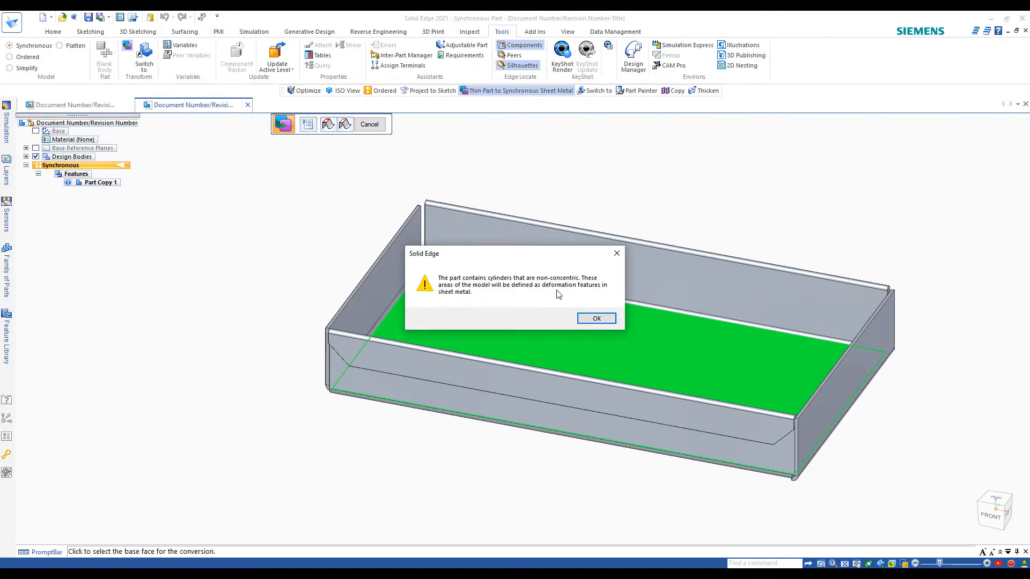
{"action": "left_click", "coordinate": [585, 319]}
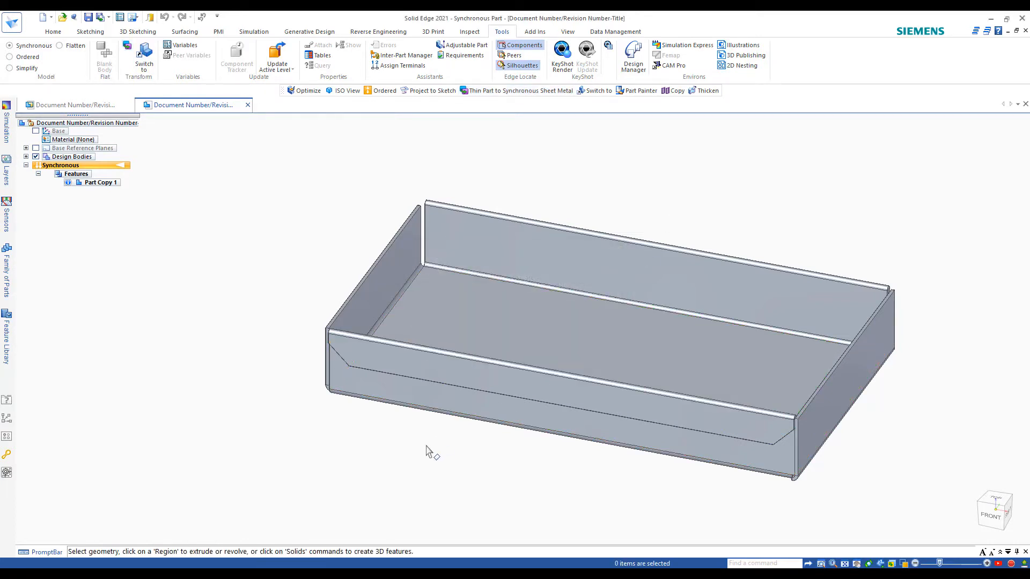
Inquire the outer and inner bend edges at the tray's front lower corner to check their curve type.
{"action": "mouse_move", "coordinate": [428, 450]}
{"action": "middle_mouse_down"}
{"action": "mouse_move", "coordinate": [388, 428]}
{"action": "mouse_move", "coordinate": [570, 385]}
{"action": "mouse_move", "coordinate": [674, 434]}
{"action": "mouse_move", "coordinate": [745, 426]}
{"action": "mouse_move", "coordinate": [715, 365]}
{"action": "mouse_move", "coordinate": [697, 266]}
{"action": "mouse_move", "coordinate": [660, 421]}
{"action": "mouse_move", "coordinate": [688, 375]}
{"action": "mouse_move", "coordinate": [647, 445]}
{"action": "middle_mouse_up"}
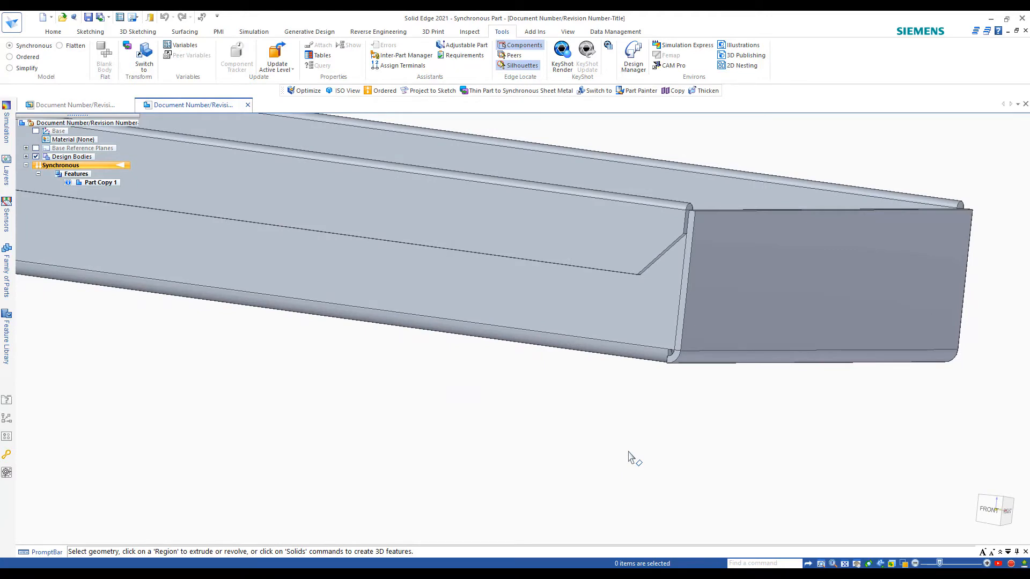
{"action": "mouse_move", "coordinate": [629, 452]}
{"action": "middle_mouse_down"}
{"action": "mouse_move", "coordinate": [619, 450]}
{"action": "mouse_move", "coordinate": [674, 418]}
{"action": "mouse_move", "coordinate": [632, 420]}
{"action": "mouse_move", "coordinate": [759, 386]}
{"action": "mouse_move", "coordinate": [791, 445]}
{"action": "mouse_move", "coordinate": [778, 300]}
{"action": "middle_mouse_up"}
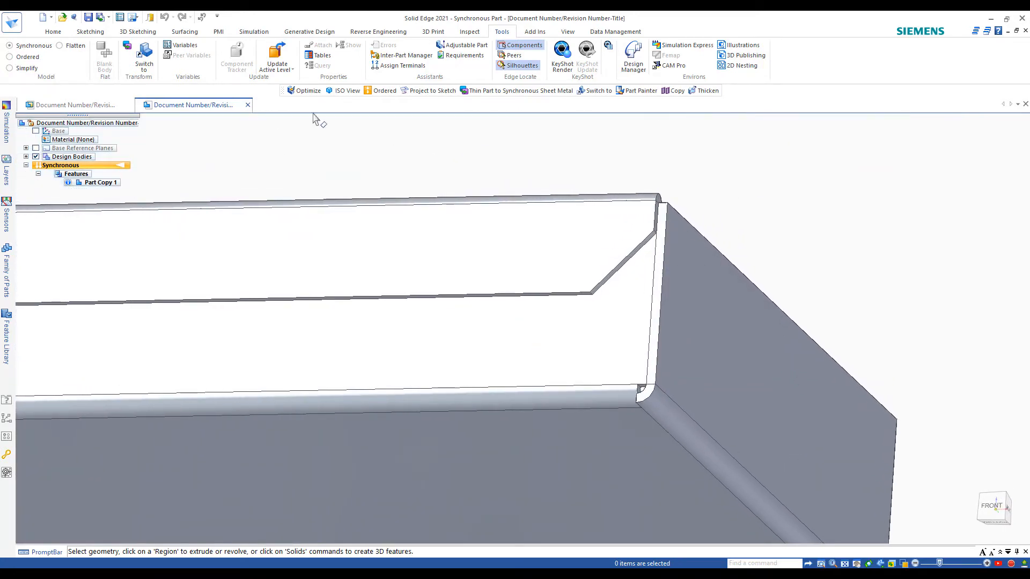
{"action": "left_click", "coordinate": [469, 33]}
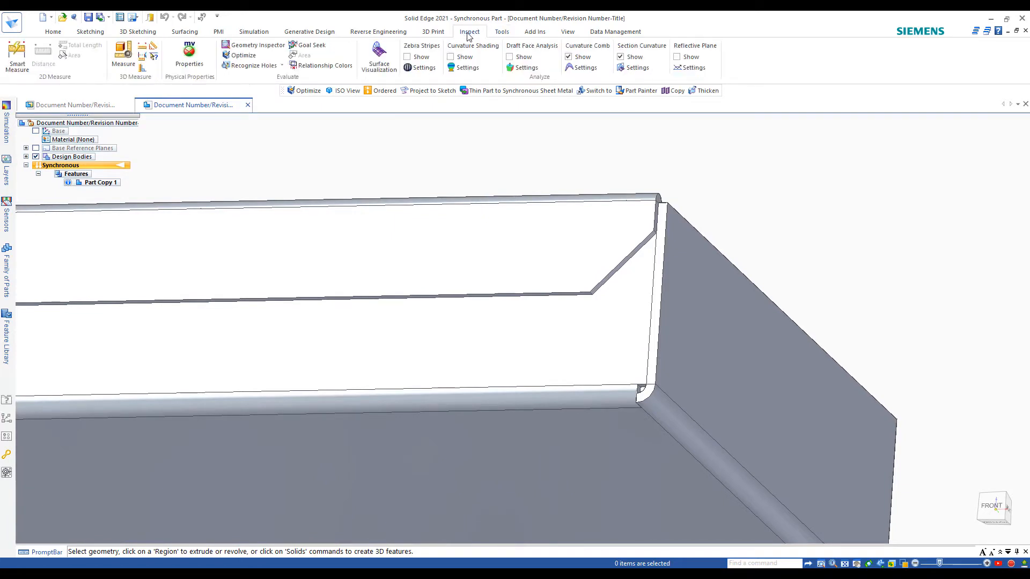
{"action": "left_click", "coordinate": [154, 57]}
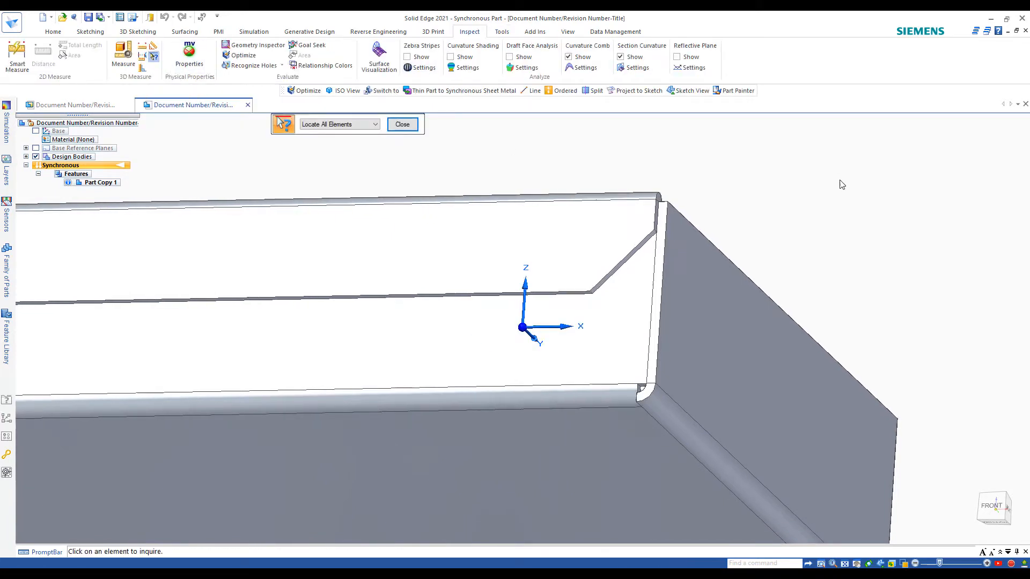
{"action": "scroll", "coordinate": [467, 267], "scroll_direction": "up", "scroll_amount": 5}
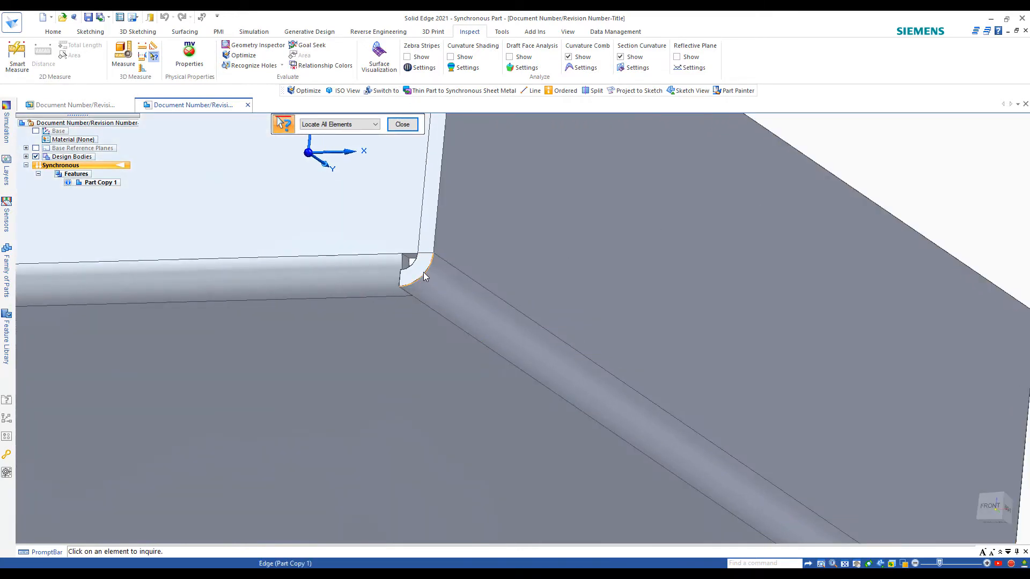
{"action": "left_click", "coordinate": [419, 277]}
{"action": "left_click_drag", "start_coordinate": [282, 374], "coordinate": [299, 338]}
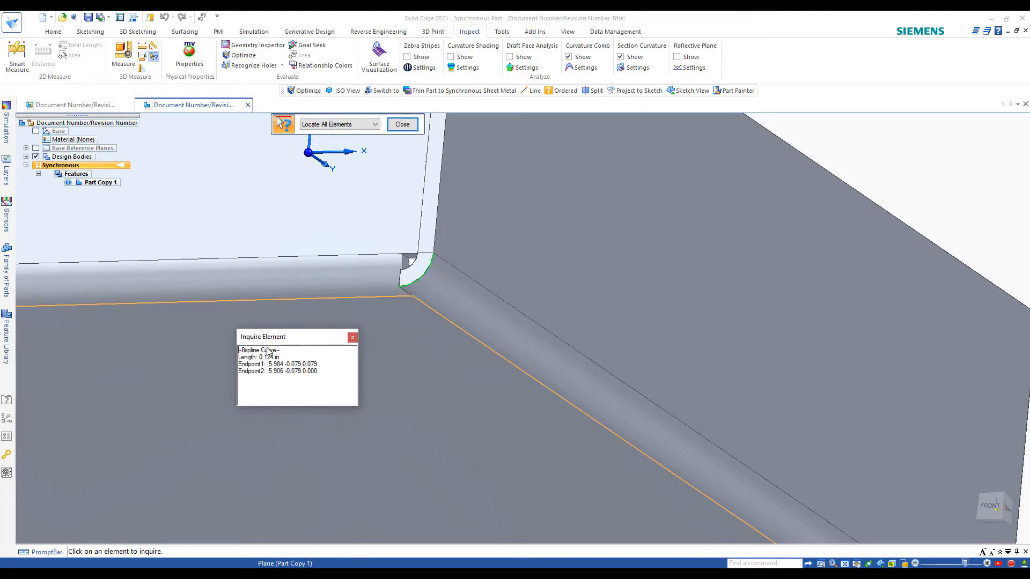
{"action": "left_click", "coordinate": [410, 271]}
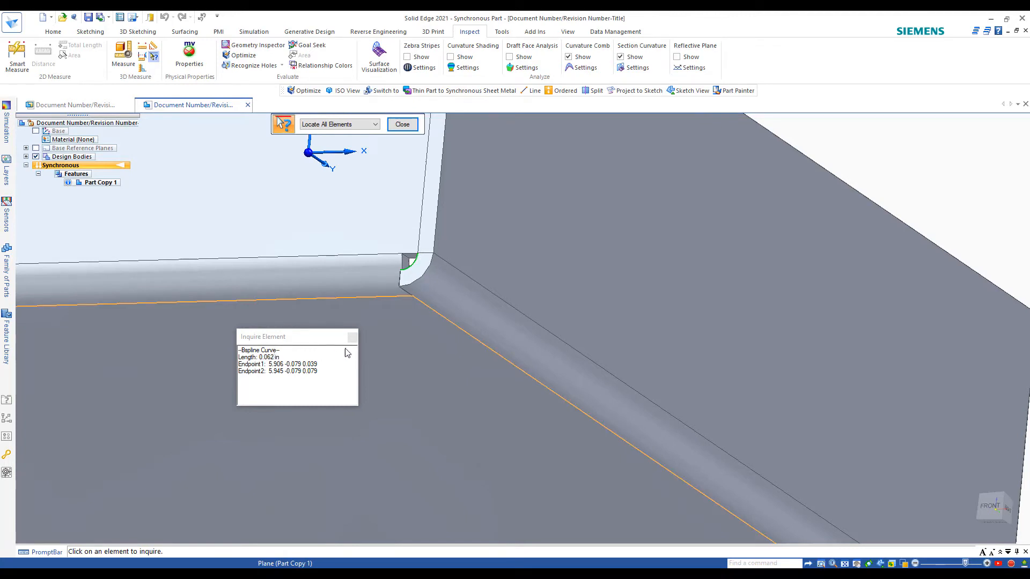
{"action": "key", "text": "Escape"}
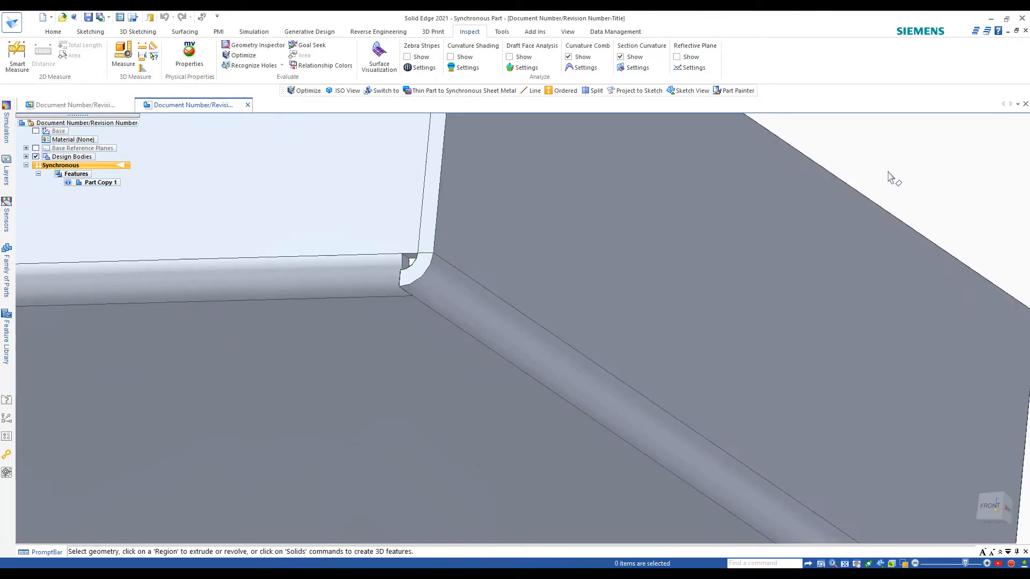
Run Optimize on the tray's design body and accept the optimization report.
{"action": "mouse_move", "coordinate": [886, 171]}
{"action": "middle_mouse_down"}
{"action": "mouse_move", "coordinate": [516, 440]}
{"action": "mouse_move", "coordinate": [460, 322]}
{"action": "mouse_move", "coordinate": [518, 416]}
{"action": "mouse_move", "coordinate": [549, 377]}
{"action": "middle_mouse_up"}
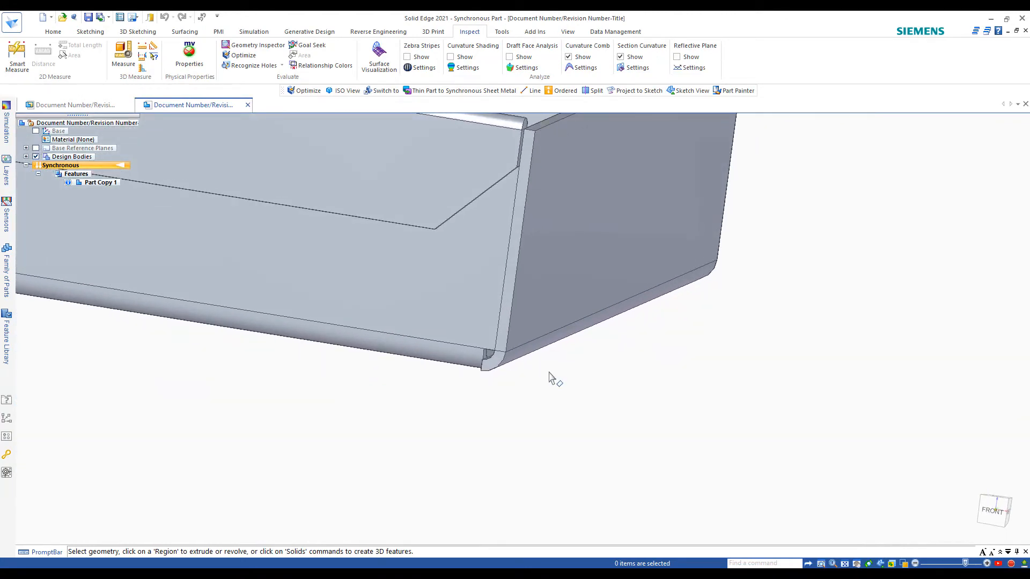
{"action": "mouse_move", "coordinate": [549, 377]}
{"action": "middle_mouse_down"}
{"action": "mouse_move", "coordinate": [397, 460]}
{"action": "mouse_move", "coordinate": [515, 452]}
{"action": "mouse_move", "coordinate": [423, 432]}
{"action": "mouse_move", "coordinate": [297, 430]}
{"action": "middle_mouse_up"}
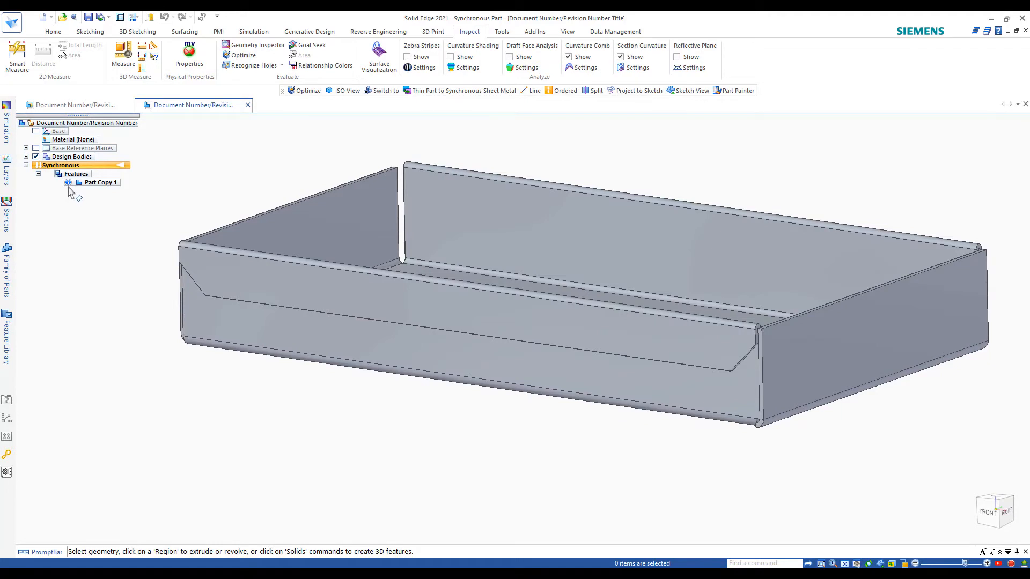
{"action": "mouse_move", "coordinate": [69, 184]}
{"action": "left_click", "coordinate": [239, 55]}
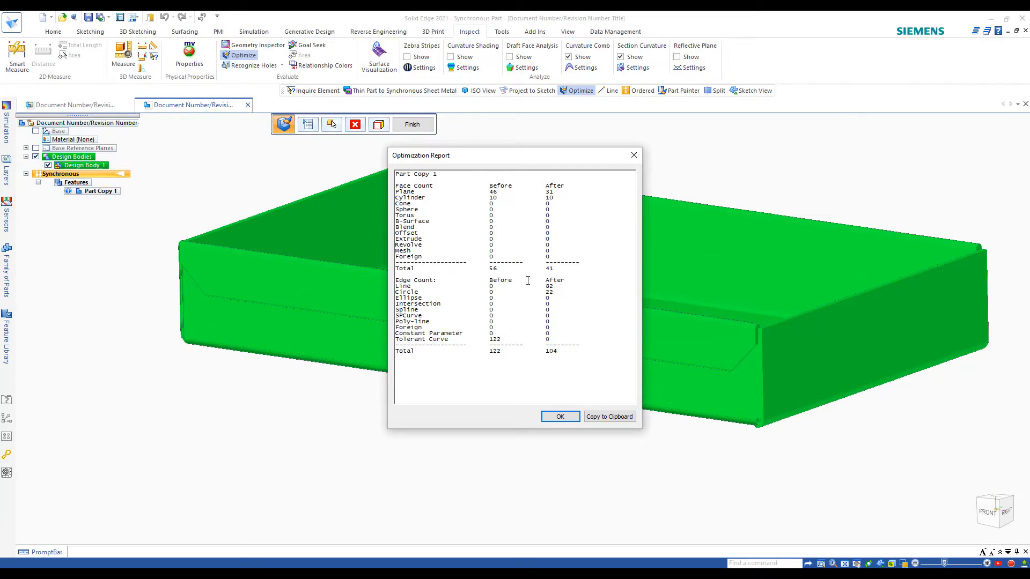
{"action": "left_click", "coordinate": [545, 416]}
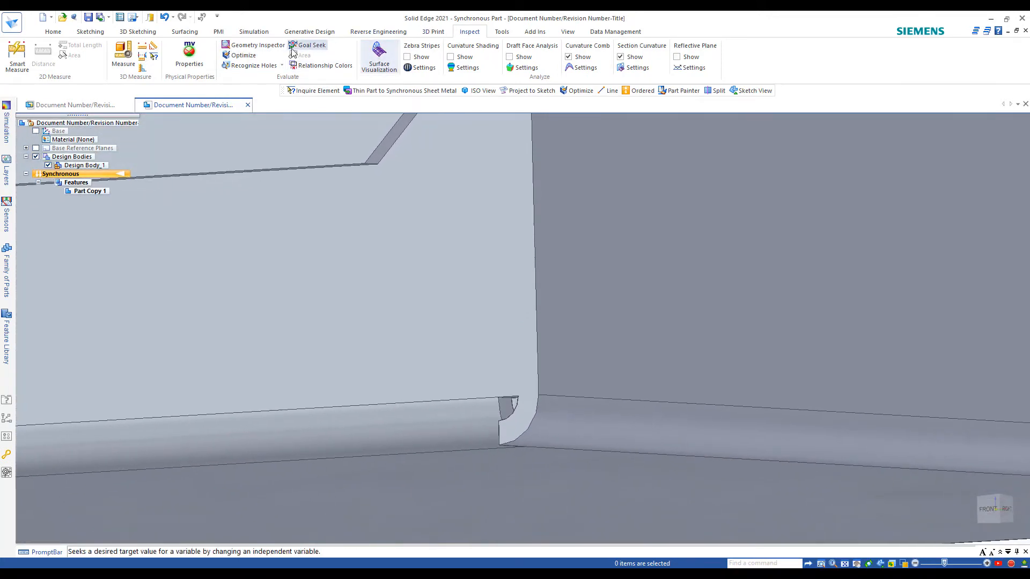
Inquire the outer bend edge at the optimized tray's lower corner and pick the inner bend edge for comparison.
{"action": "left_click", "coordinate": [154, 58]}
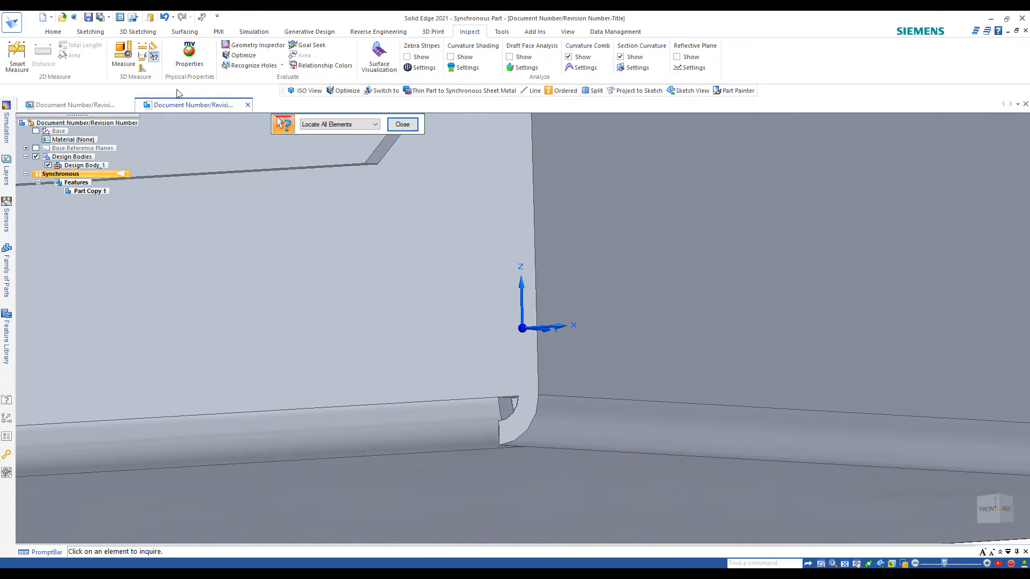
{"action": "left_click", "coordinate": [522, 439]}
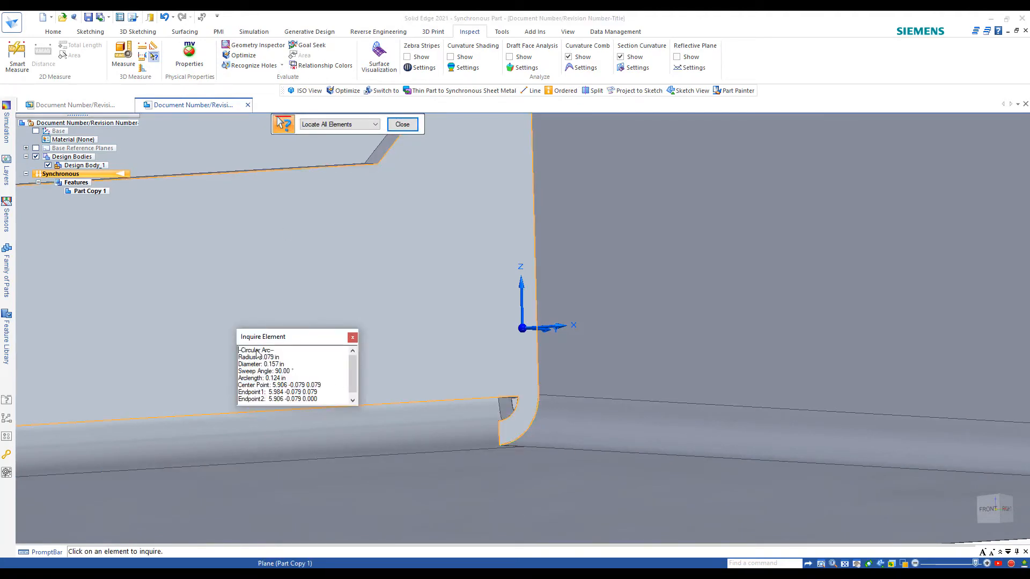
{"action": "right_click", "coordinate": [512, 418]}
{"action": "left_click", "coordinate": [436, 435]}
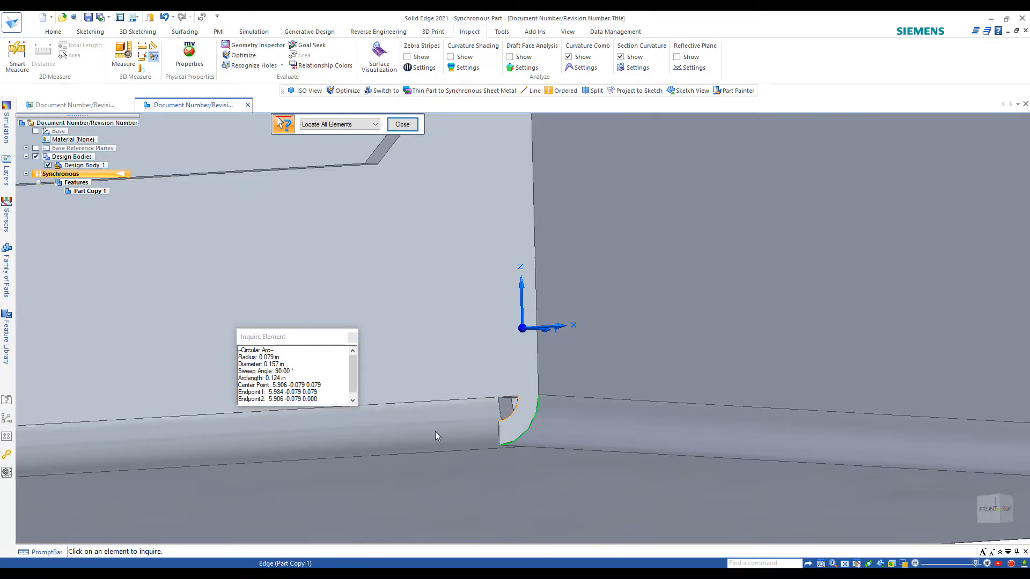
Inquire the inner bend edge at the optimized tray's lower corner to check its curve type, and leave the inquiry.
{"action": "left_click", "coordinate": [385, 393]}
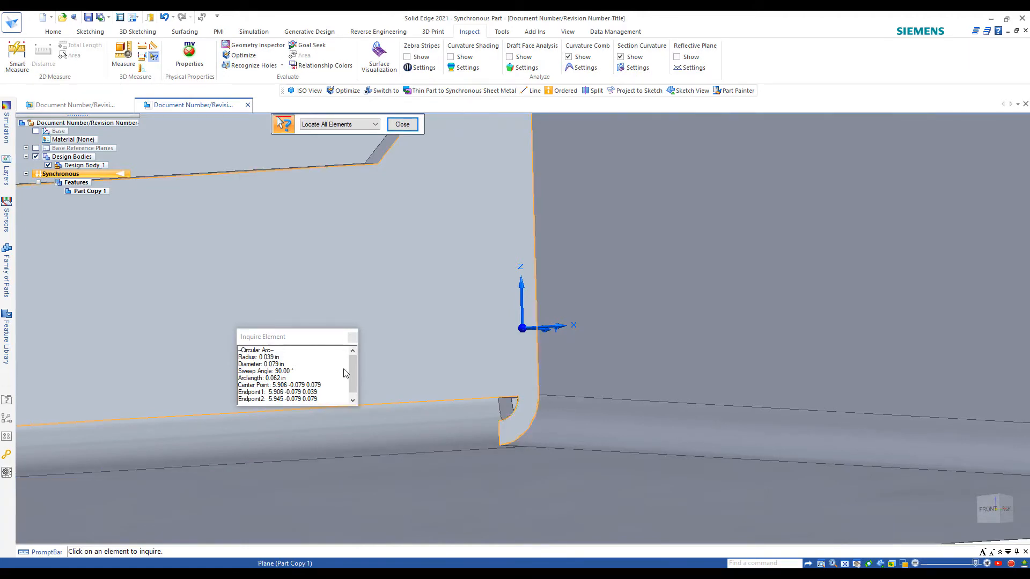
{"action": "key", "text": "Escape"}
{"action": "scroll", "coordinate": [923, 390], "scroll_direction": "down", "scroll_amount": 10}
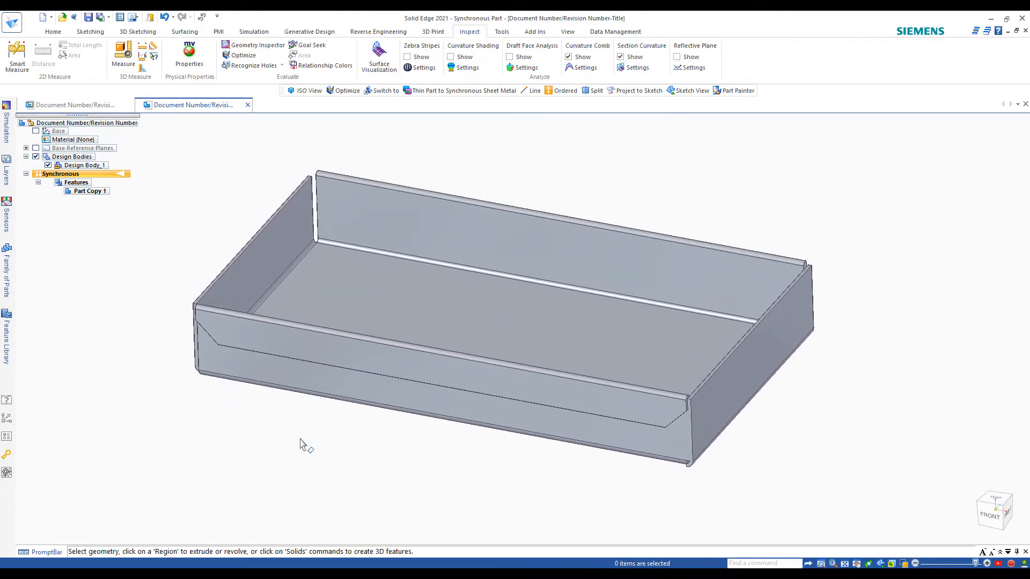
Try to transform the optimized tray into synchronous sheet metal again, using its inner floor as the base face.
{"action": "left_click", "coordinate": [502, 32]}
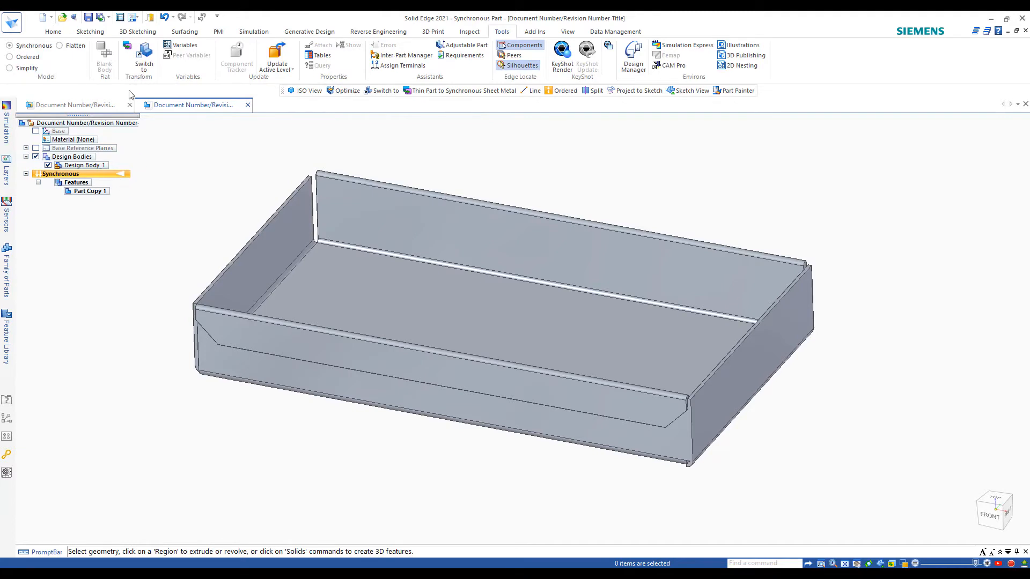
{"action": "left_click", "coordinate": [127, 45]}
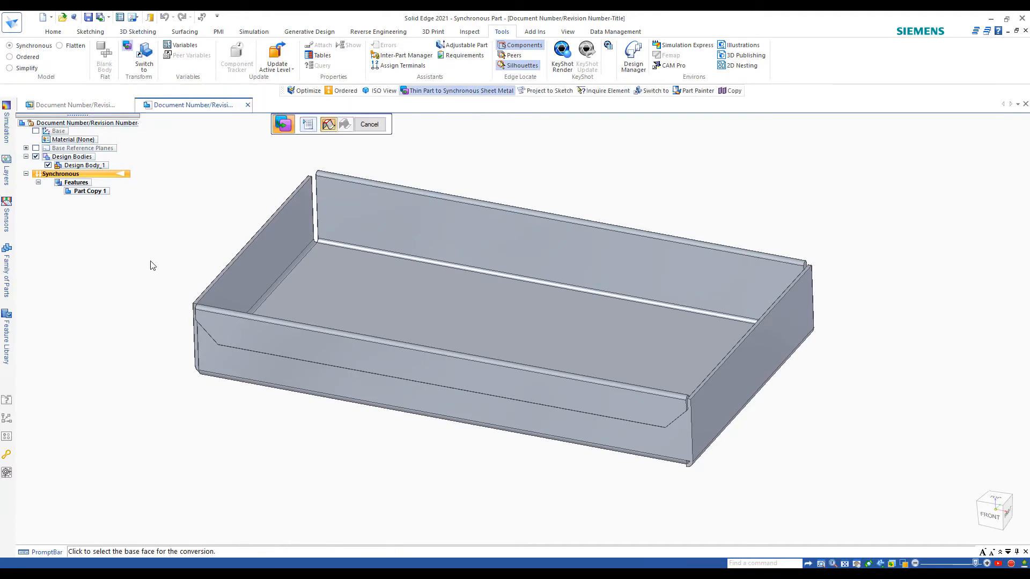
{"action": "left_click", "coordinate": [322, 279]}
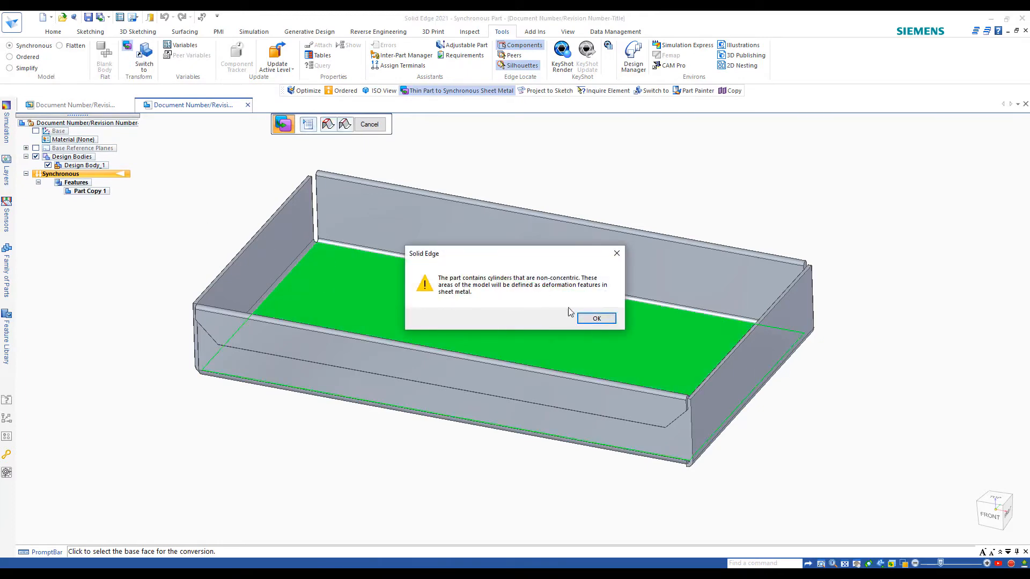
{"action": "left_click", "coordinate": [597, 319]}
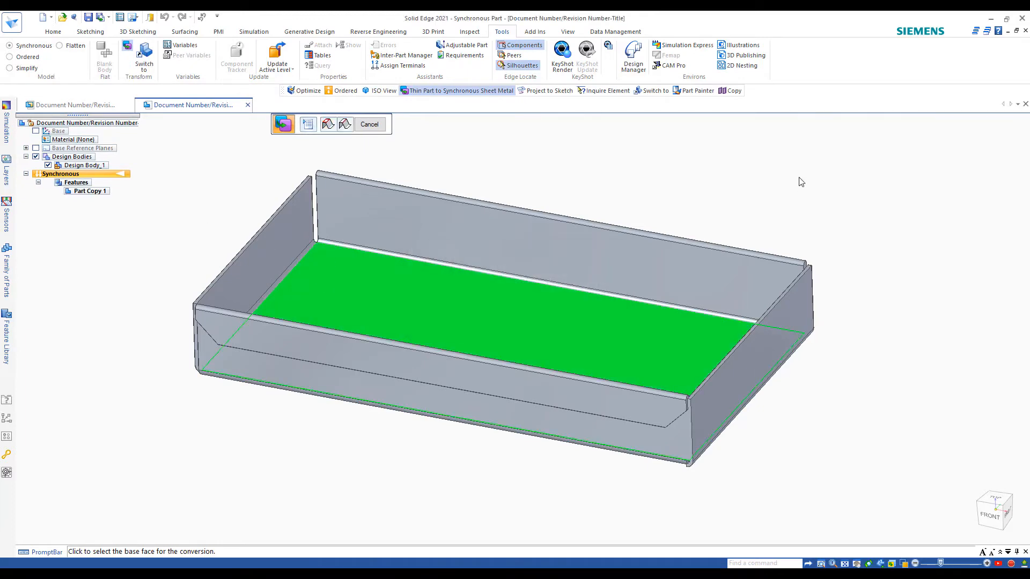
{"action": "key", "text": "Escape"}
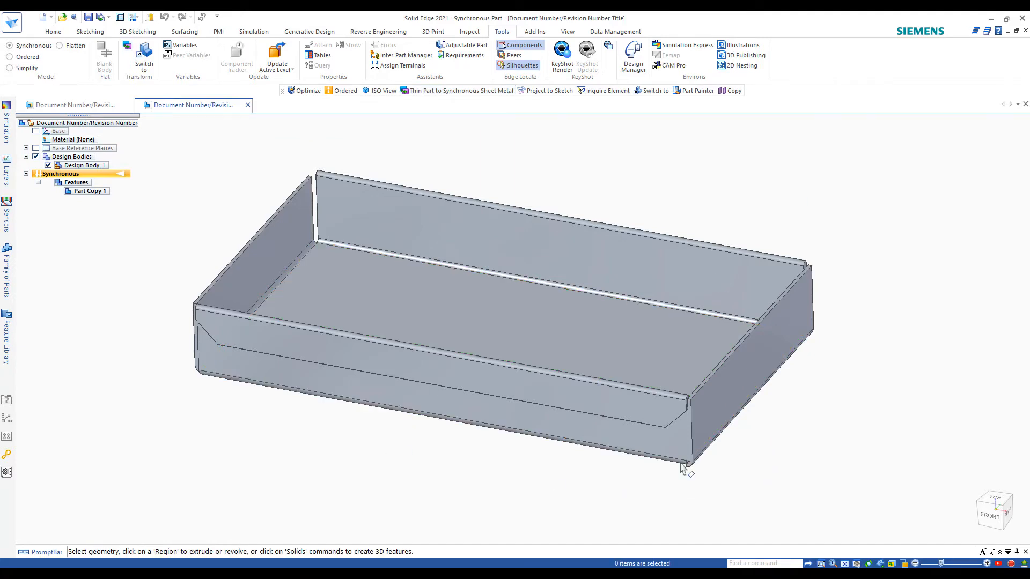
Examine the end profile of the tray's long wall, including the rounded top edge and its folded lip.
{"action": "mouse_move", "coordinate": [681, 469]}
{"action": "middle_mouse_down"}
{"action": "mouse_move", "coordinate": [416, 503]}
{"action": "mouse_move", "coordinate": [214, 458]}
{"action": "mouse_move", "coordinate": [252, 443]}
{"action": "mouse_move", "coordinate": [336, 467]}
{"action": "mouse_move", "coordinate": [747, 484]}
{"action": "middle_mouse_up"}
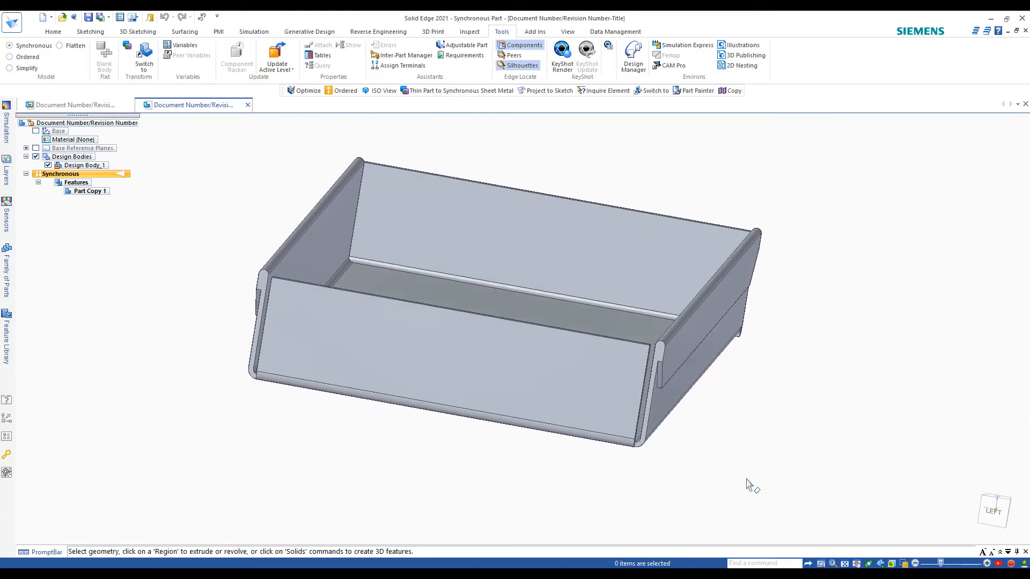
{"action": "scroll", "coordinate": [747, 485], "scroll_direction": "up", "scroll_amount": 5}
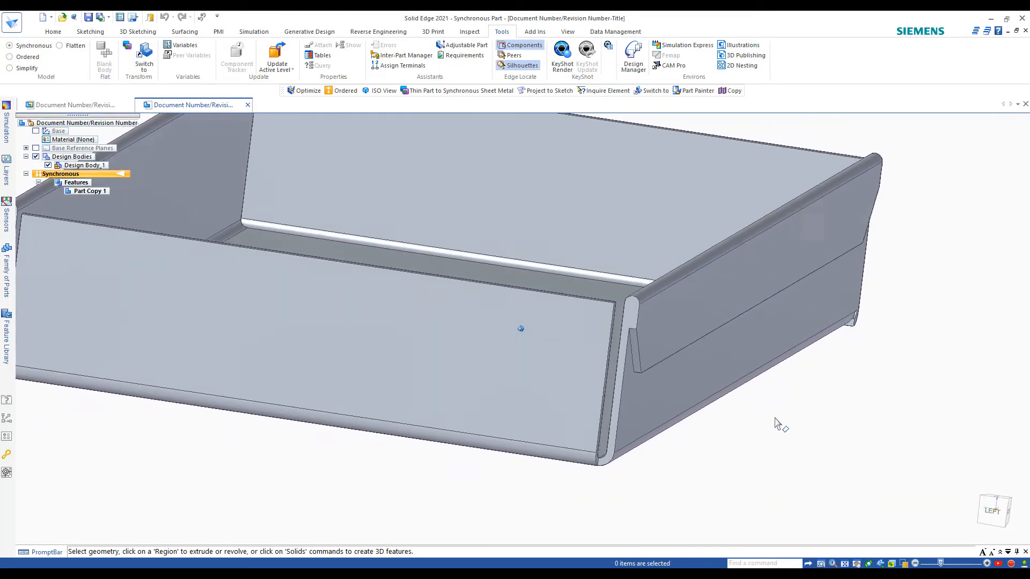
{"action": "middle_click_drag", "start_coordinate": [778, 424], "coordinate": [802, 412]}
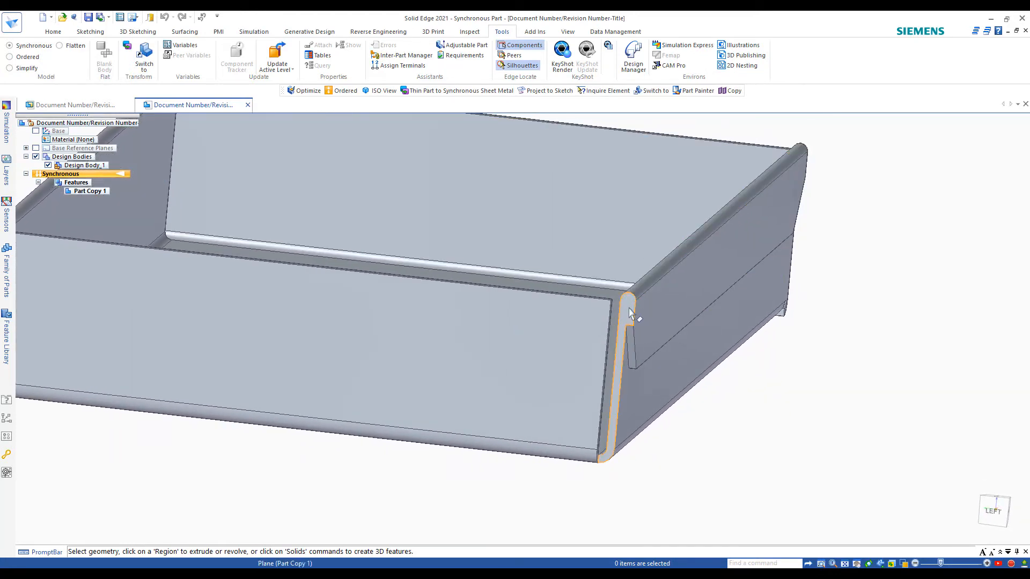
{"action": "scroll", "coordinate": [655, 317], "scroll_direction": "down", "scroll_amount": 5}
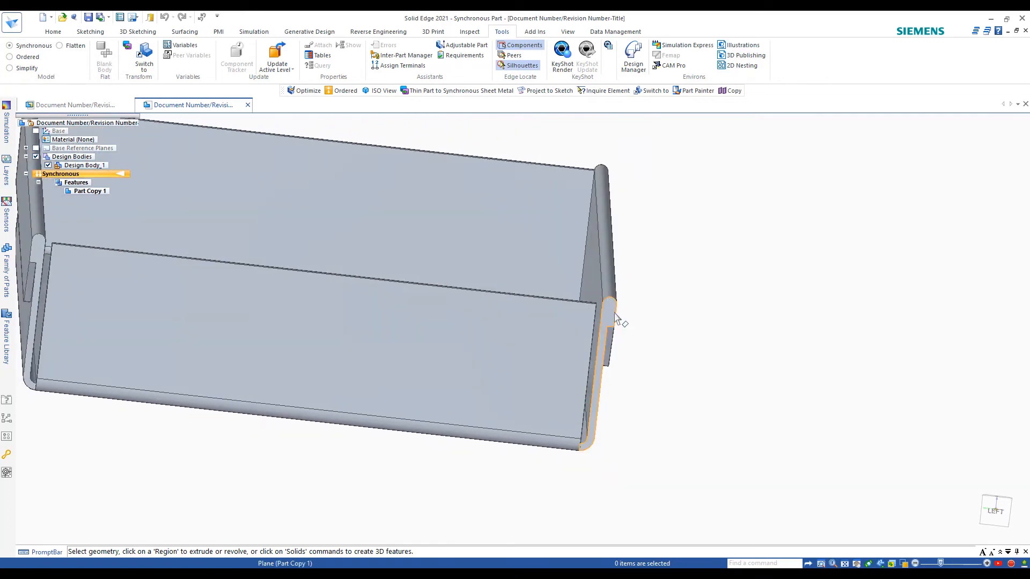
Examine the hemmed side walls and the corner gap of the drawer part from several angles.
{"action": "middle_click_drag", "start_coordinate": [756, 413], "coordinate": [652, 395]}
{"action": "middle_click", "coordinate": [523, 327]}
{"action": "middle_click_drag", "start_coordinate": [847, 413], "coordinate": [768, 400]}
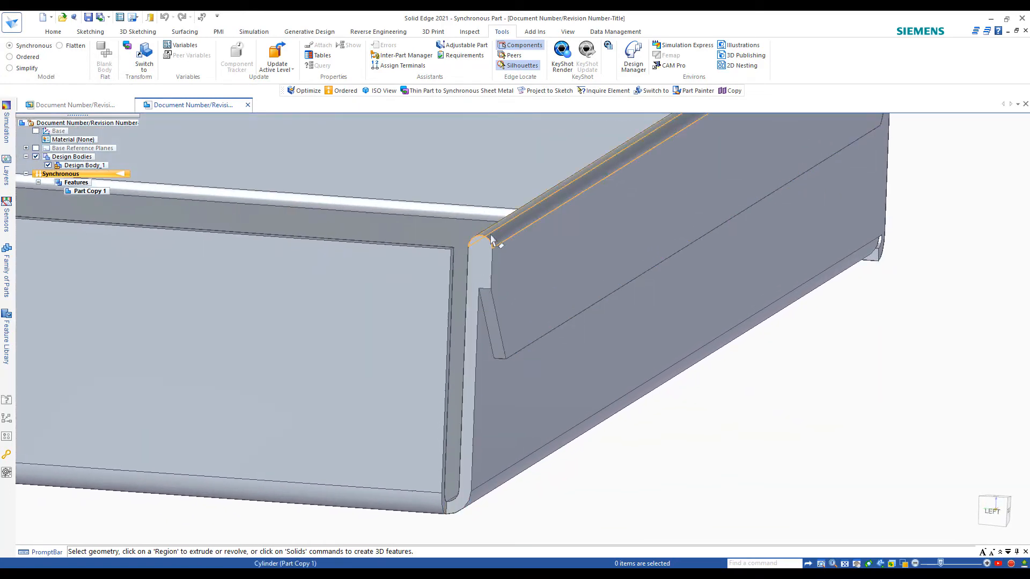
{"action": "scroll", "coordinate": [487, 289], "scroll_direction": "up", "scroll_amount": 2}
{"action": "middle_click_drag", "start_coordinate": [487, 290], "coordinate": [551, 287]}
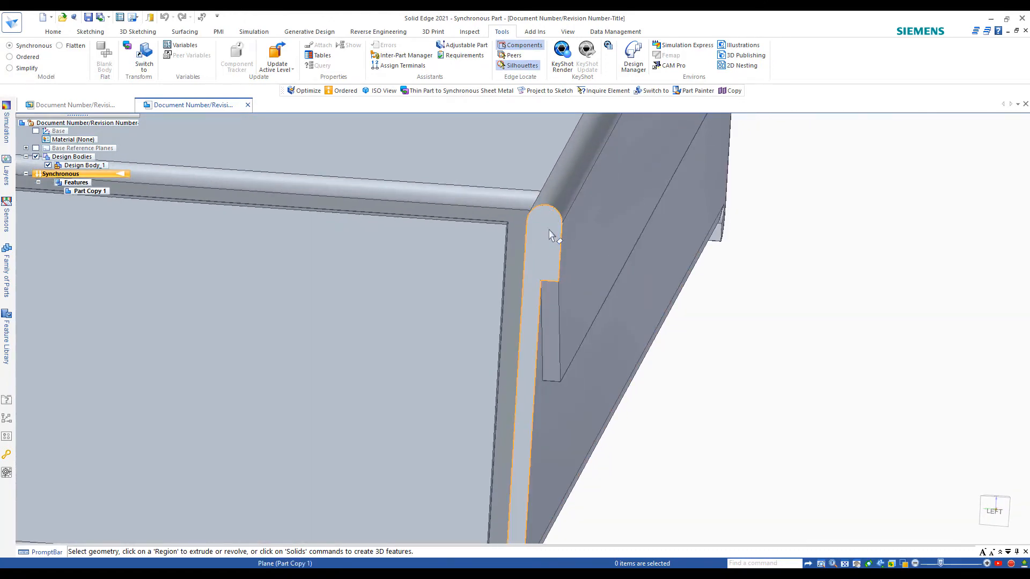
{"action": "scroll", "coordinate": [547, 274], "scroll_direction": "down", "scroll_amount": 3}
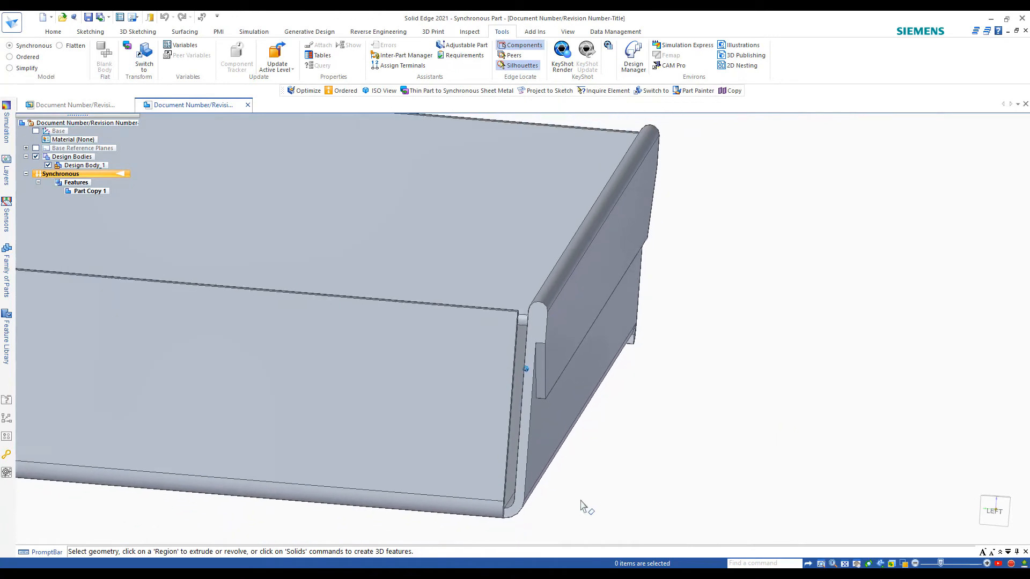
{"action": "scroll", "coordinate": [584, 499], "scroll_direction": "down", "scroll_amount": 1}
{"action": "mouse_move", "coordinate": [584, 499]}
{"action": "middle_mouse_down"}
{"action": "mouse_move", "coordinate": [735, 478]}
{"action": "mouse_move", "coordinate": [729, 462]}
{"action": "mouse_move", "coordinate": [612, 467]}
{"action": "mouse_move", "coordinate": [526, 432]}
{"action": "middle_mouse_up"}
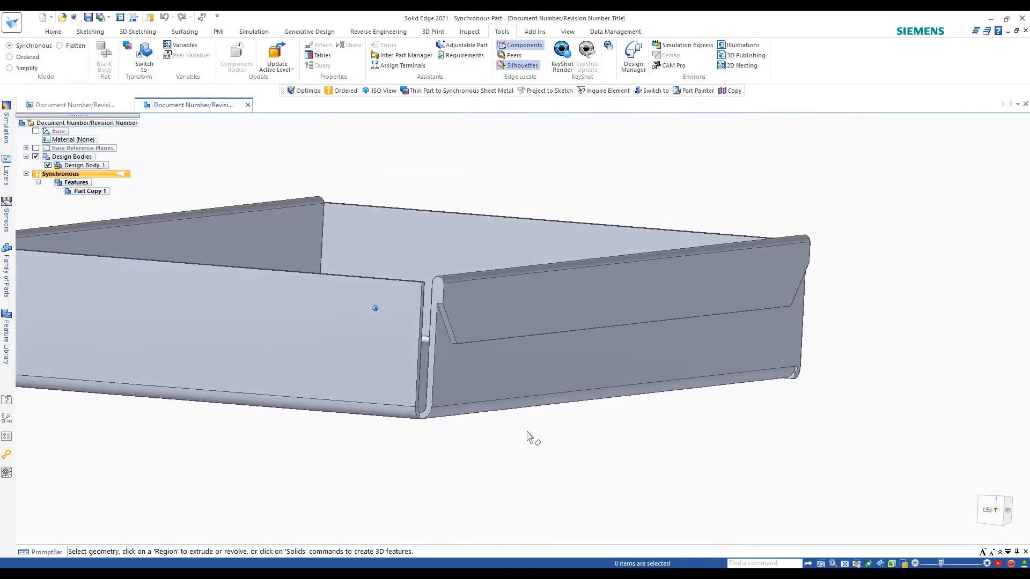
{"action": "mouse_move", "coordinate": [529, 468]}
{"action": "middle_mouse_down"}
{"action": "mouse_move", "coordinate": [534, 494]}
{"action": "mouse_move", "coordinate": [507, 491]}
{"action": "middle_mouse_up"}
{"action": "scroll", "coordinate": [536, 492], "scroll_direction": "up", "scroll_amount": 1}
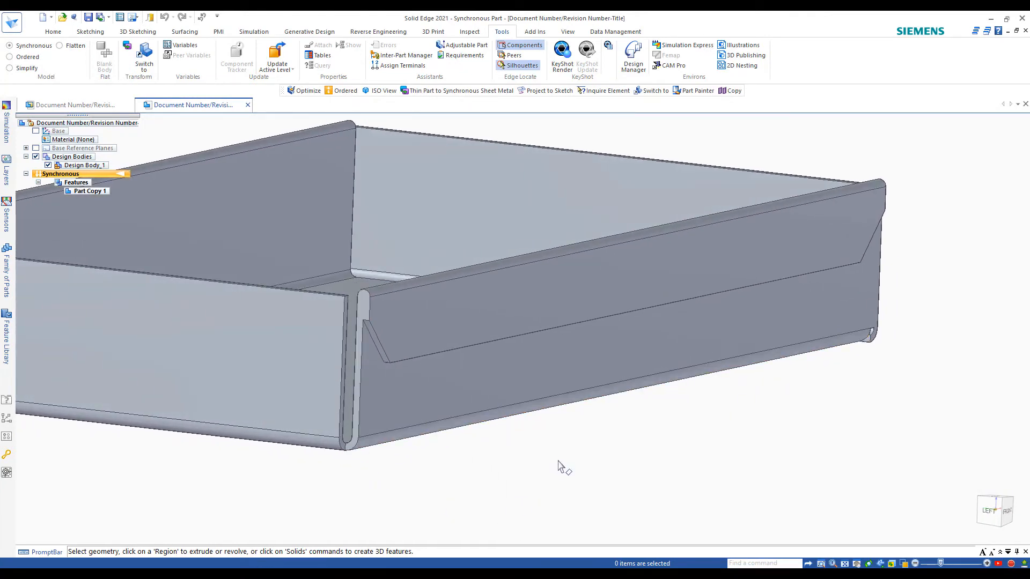
{"action": "mouse_move", "coordinate": [395, 403]}
{"action": "middle_mouse_down"}
{"action": "mouse_move", "coordinate": [685, 474]}
{"action": "mouse_move", "coordinate": [741, 476]}
{"action": "mouse_move", "coordinate": [749, 460]}
{"action": "mouse_move", "coordinate": [694, 485]}
{"action": "mouse_move", "coordinate": [674, 283]}
{"action": "mouse_move", "coordinate": [663, 337]}
{"action": "mouse_move", "coordinate": [685, 429]}
{"action": "mouse_move", "coordinate": [617, 359]}
{"action": "mouse_move", "coordinate": [722, 324]}
{"action": "mouse_move", "coordinate": [608, 324]}
{"action": "mouse_move", "coordinate": [580, 293]}
{"action": "mouse_move", "coordinate": [409, 305]}
{"action": "mouse_move", "coordinate": [552, 404]}
{"action": "mouse_move", "coordinate": [341, 464]}
{"action": "mouse_move", "coordinate": [323, 451]}
{"action": "middle_mouse_up"}
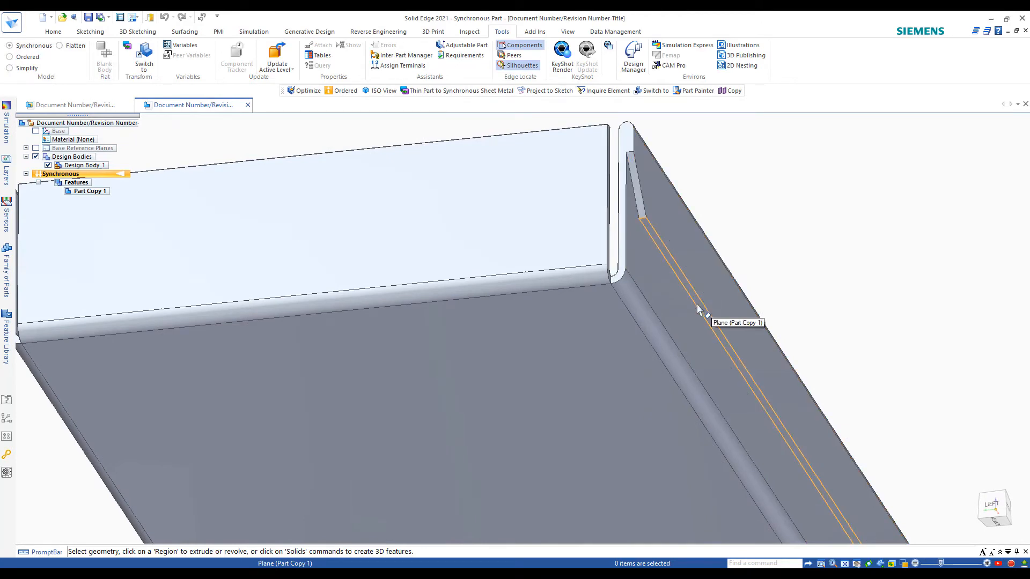
Move the lower face of the side wall's hem return up past the top bend to remove the hem return on both sides.
{"action": "left_click", "coordinate": [698, 309]}
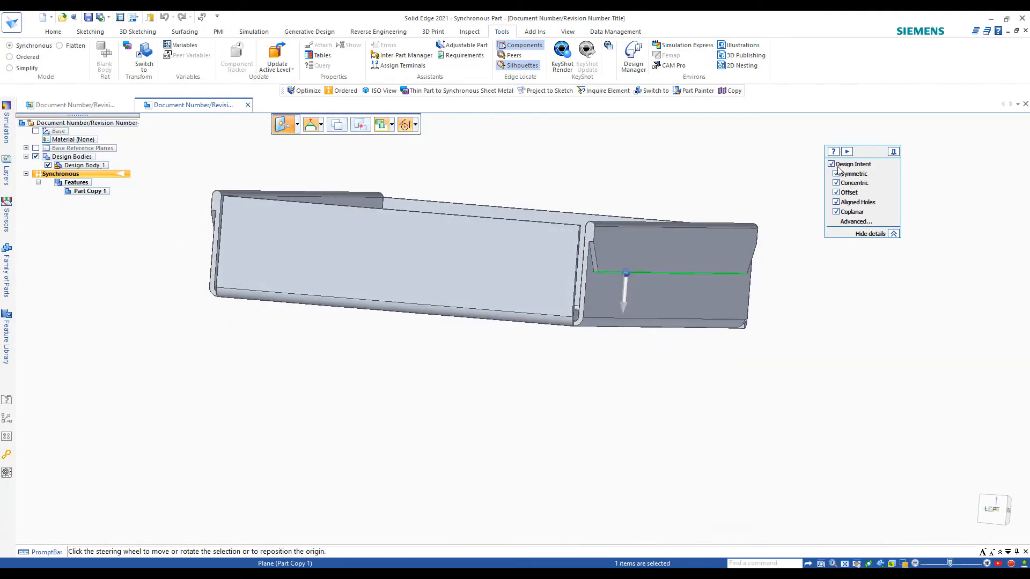
{"action": "mouse_move", "coordinate": [856, 271]}
{"action": "middle_mouse_down"}
{"action": "mouse_move", "coordinate": [233, 426]}
{"action": "mouse_move", "coordinate": [579, 423]}
{"action": "mouse_move", "coordinate": [651, 400]}
{"action": "mouse_move", "coordinate": [648, 370]}
{"action": "middle_mouse_up"}
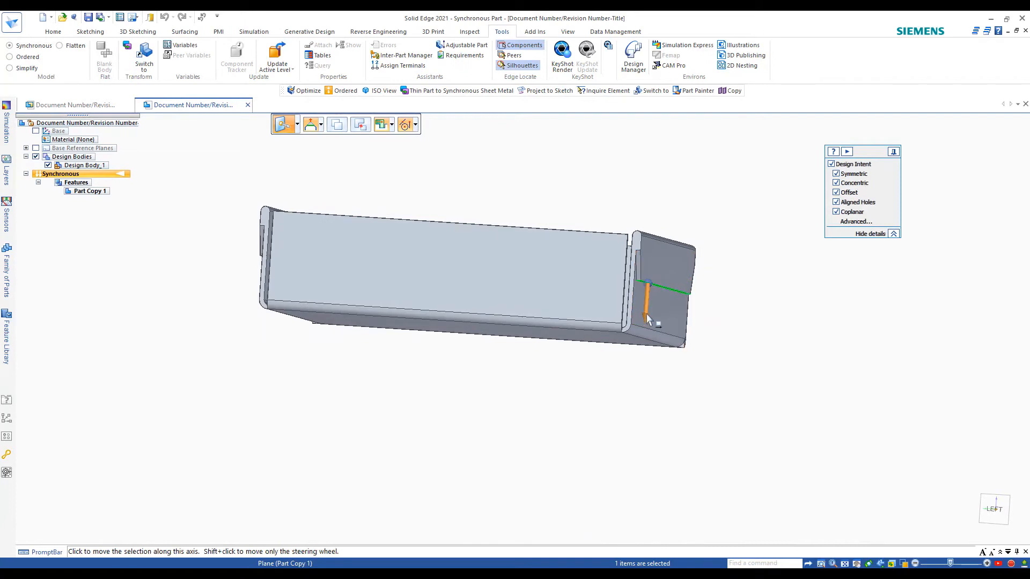
{"action": "left_click", "coordinate": [648, 319]}
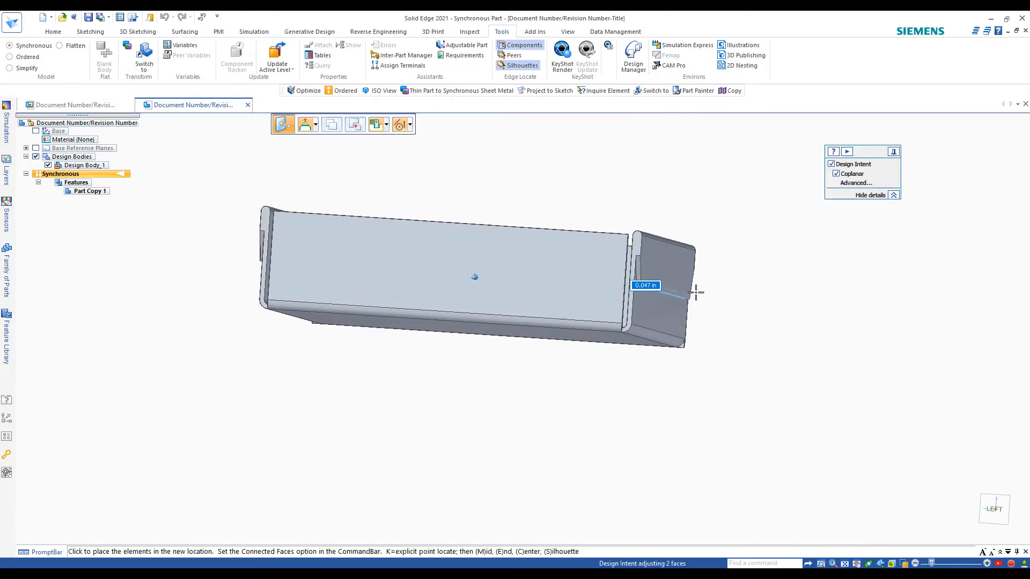
{"action": "mouse_move", "coordinate": [696, 292]}
{"action": "middle_mouse_down"}
{"action": "mouse_move", "coordinate": [700, 280]}
{"action": "mouse_move", "coordinate": [710, 326]}
{"action": "mouse_move", "coordinate": [715, 246]}
{"action": "mouse_move", "coordinate": [722, 290]}
{"action": "middle_mouse_up"}
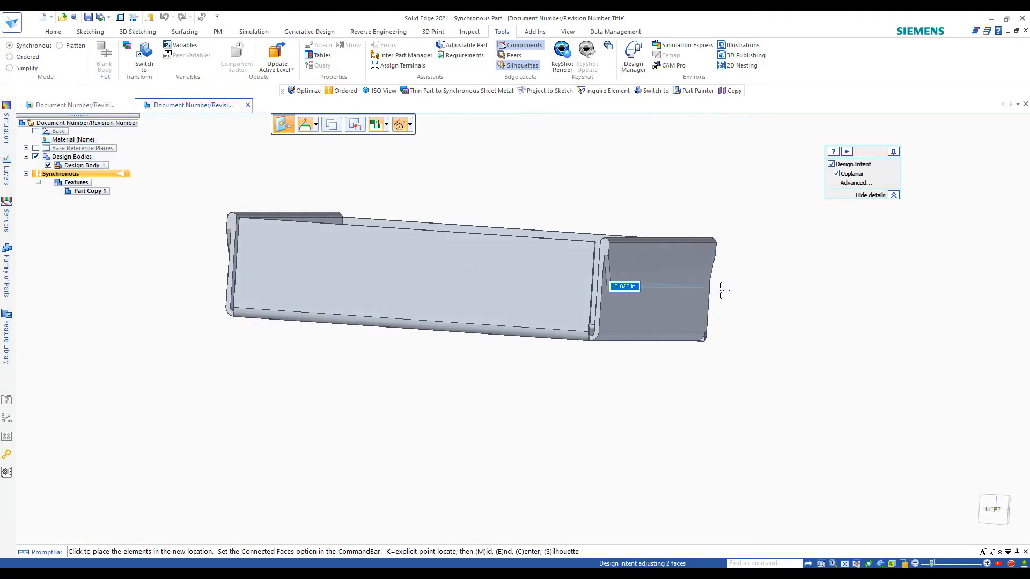
{"action": "left_click", "coordinate": [712, 147]}
{"action": "mouse_move", "coordinate": [731, 166]}
{"action": "middle_mouse_down"}
{"action": "mouse_move", "coordinate": [542, 451]}
{"action": "mouse_move", "coordinate": [508, 465]}
{"action": "mouse_move", "coordinate": [715, 410]}
{"action": "mouse_move", "coordinate": [749, 327]}
{"action": "middle_mouse_up"}
Delete the two rounded faces along the top of the side walls.
{"action": "left_click", "coordinate": [729, 304]}
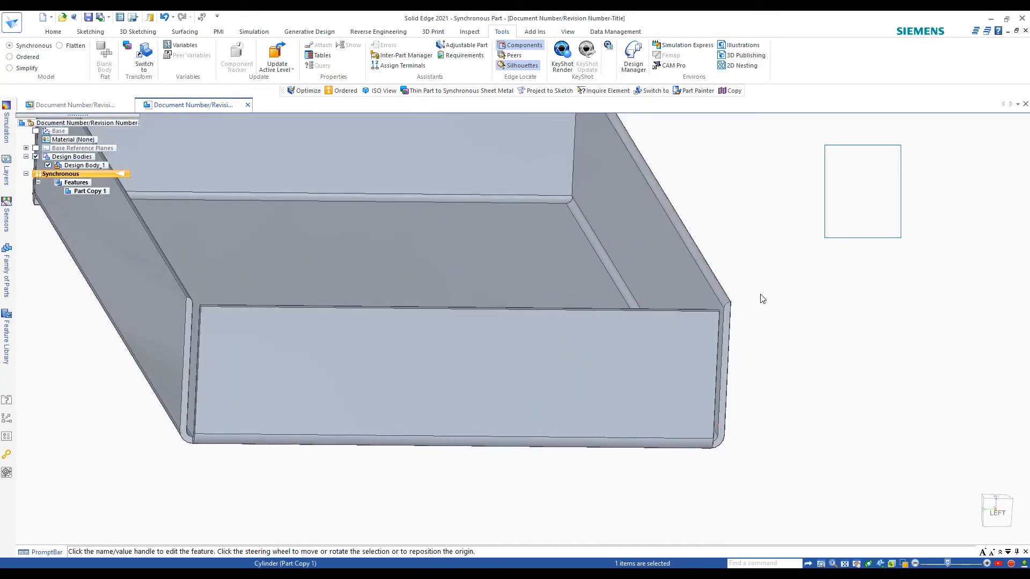
{"action": "middle_click_drag", "start_coordinate": [68, 406], "coordinate": [153, 301]}
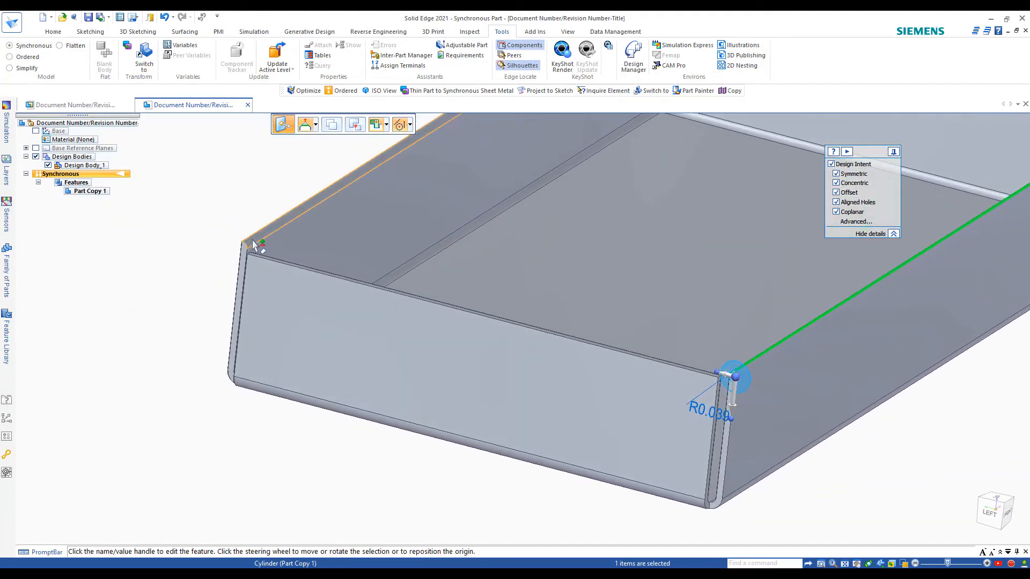
{"action": "left_click", "coordinate": [253, 242], "text": "ctrl"}
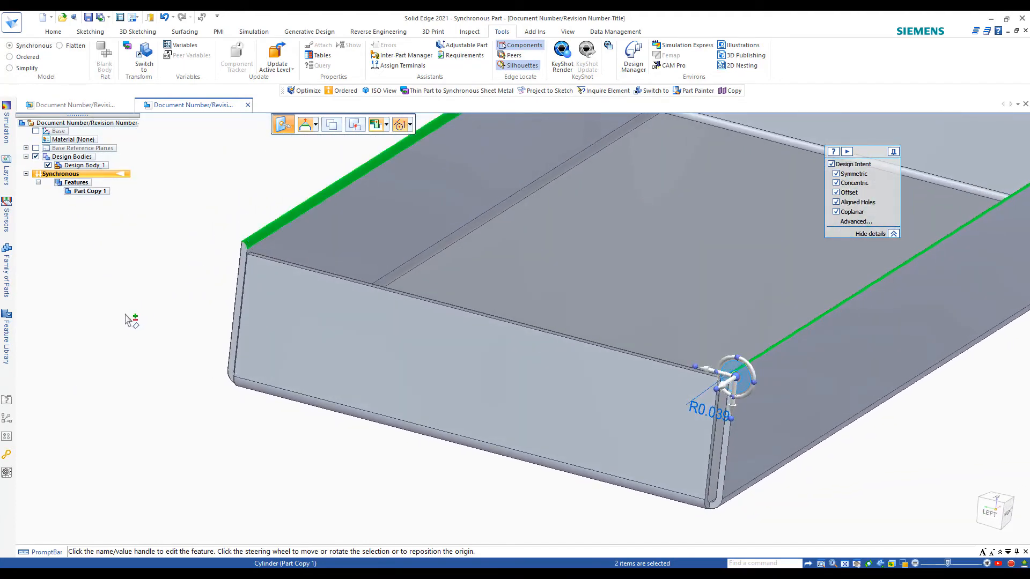
{"action": "key", "text": "Delete"}
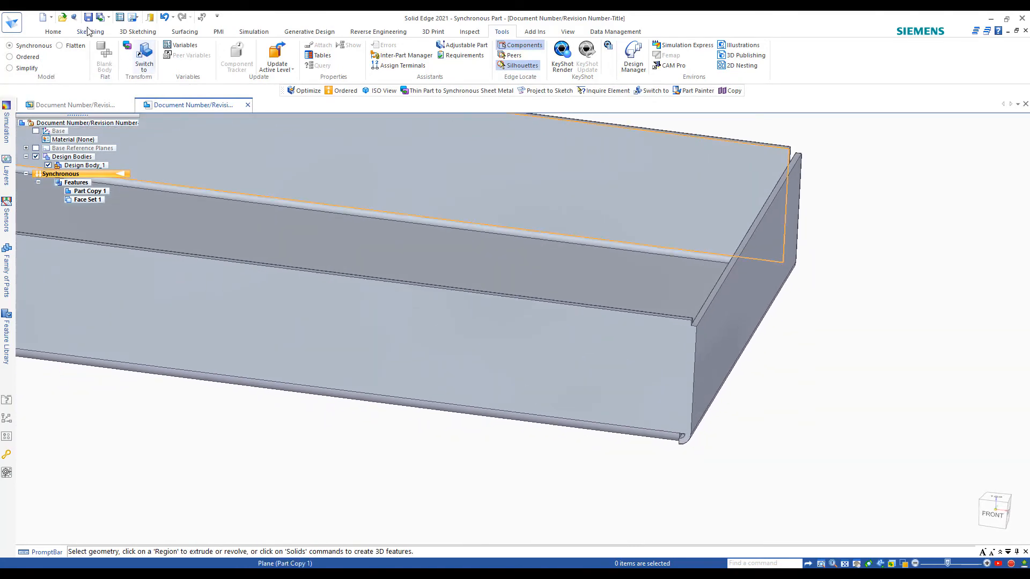
Project the two vertical edges near the corner onto the outer planar face of the long wall.
{"action": "left_click", "coordinate": [54, 33]}
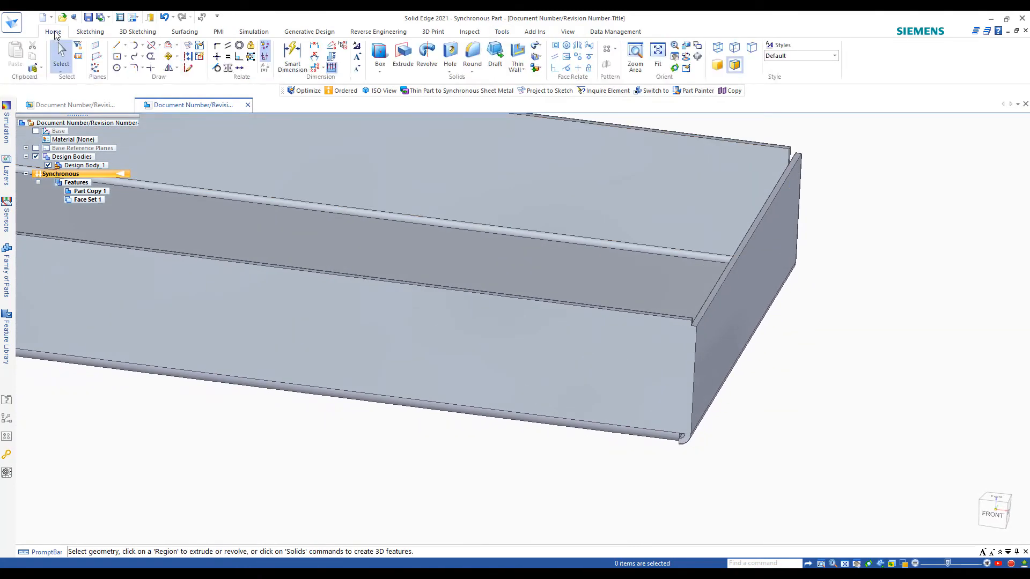
{"action": "left_click", "coordinate": [189, 48]}
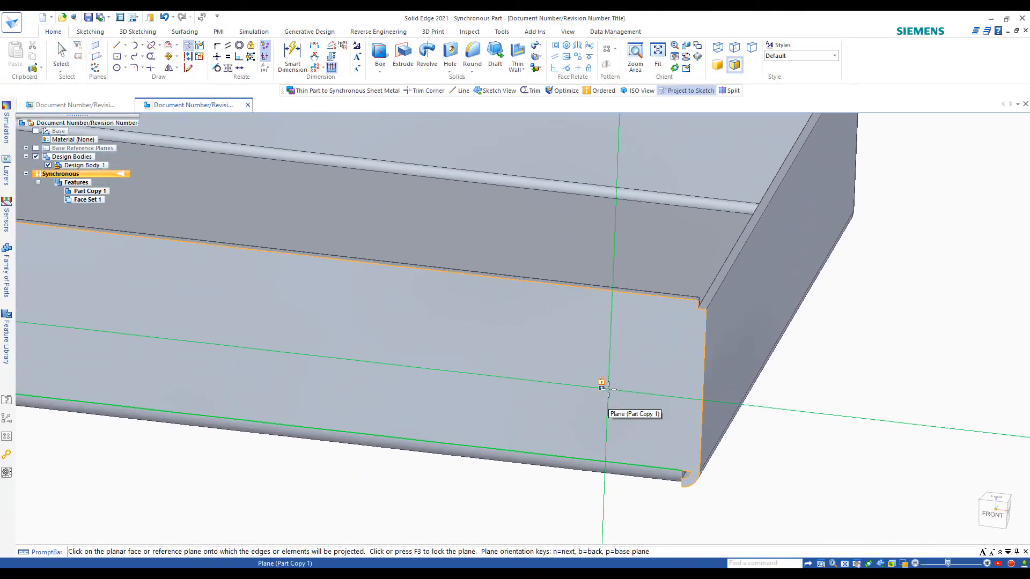
{"action": "left_click", "coordinate": [604, 385]}
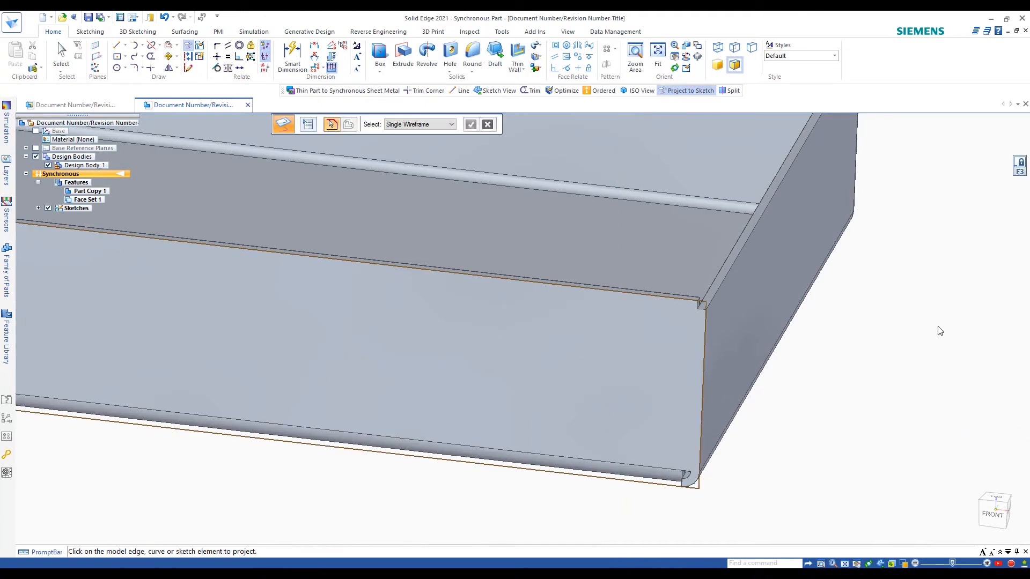
{"action": "mouse_move", "coordinate": [938, 326]}
{"action": "middle_mouse_down"}
{"action": "mouse_move", "coordinate": [900, 339]}
{"action": "mouse_move", "coordinate": [794, 251]}
{"action": "middle_mouse_up"}
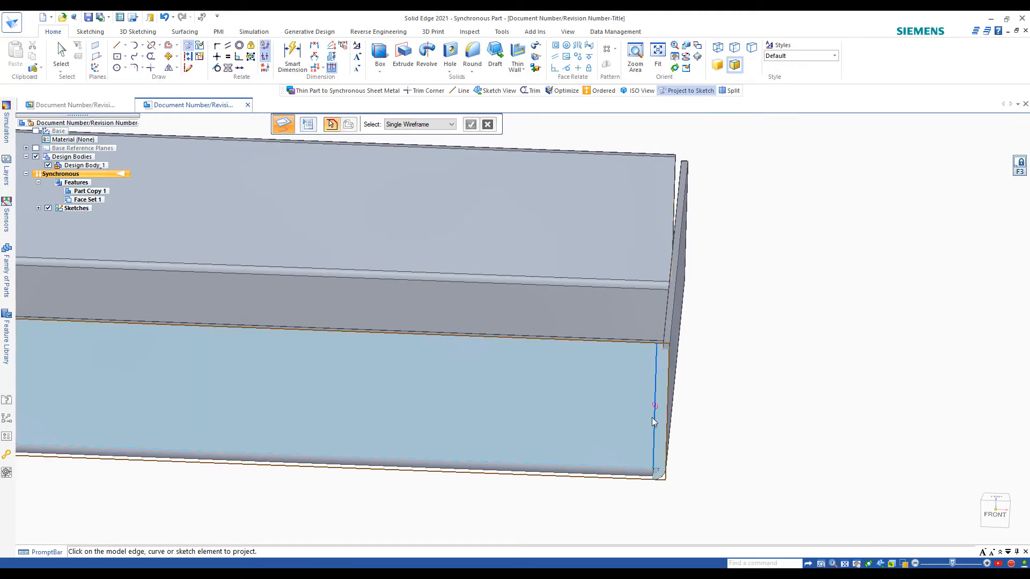
{"action": "scroll", "coordinate": [771, 435], "scroll_direction": "up", "scroll_amount": 2}
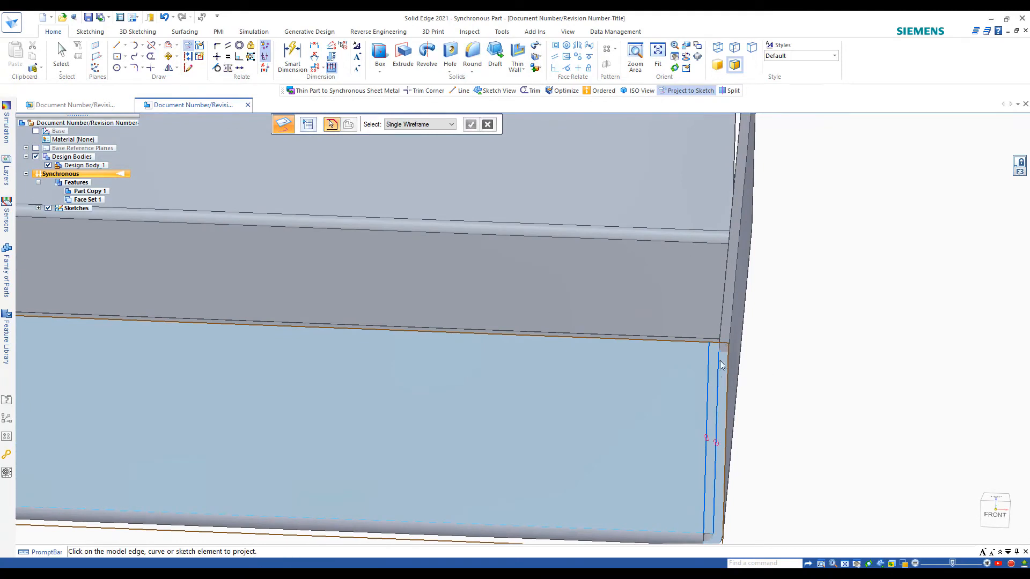
{"action": "scroll", "coordinate": [815, 395], "scroll_direction": "down", "scroll_amount": 1}
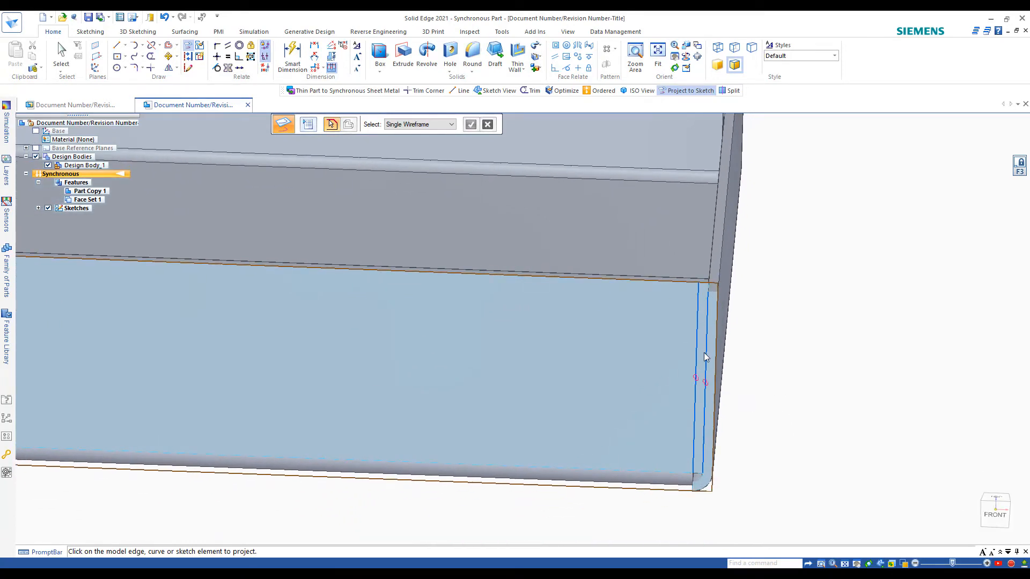
{"action": "middle_click_drag", "start_coordinate": [856, 343], "coordinate": [803, 361]}
{"action": "key", "text": "Escape"}
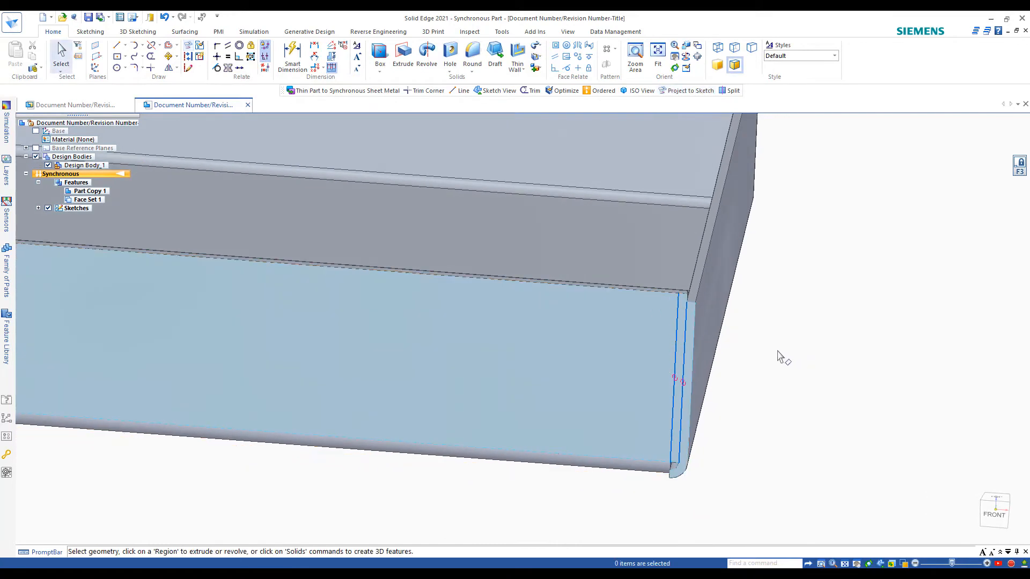
Cut away the narrow sketch region between the two projected lines by extruding it in both directions through the wall.
{"action": "right_click", "coordinate": [683, 363]}
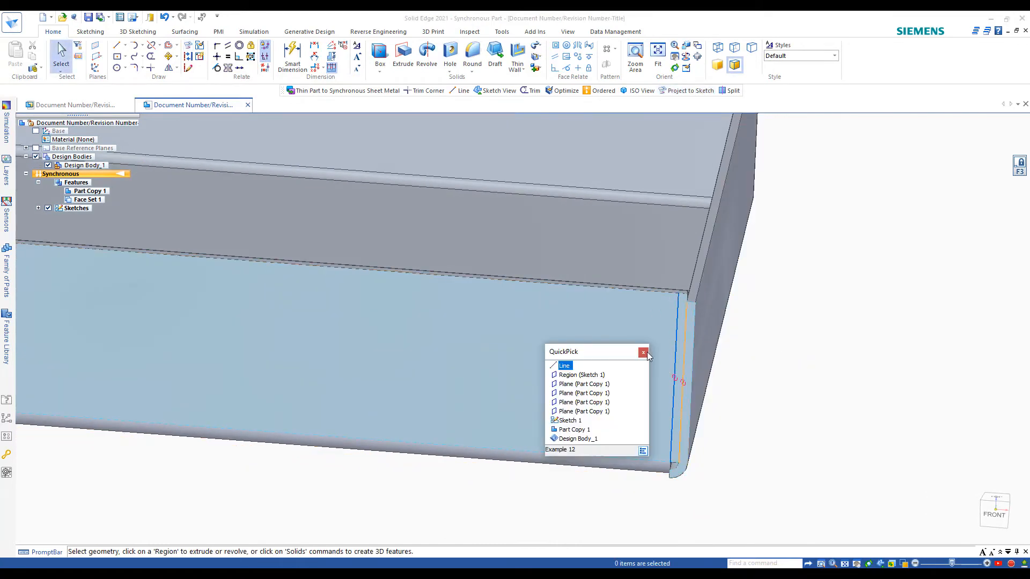
{"action": "left_click", "coordinate": [583, 375]}
{"action": "mouse_move", "coordinate": [791, 375]}
{"action": "middle_mouse_down"}
{"action": "mouse_move", "coordinate": [742, 410]}
{"action": "mouse_move", "coordinate": [620, 421]}
{"action": "middle_mouse_up"}
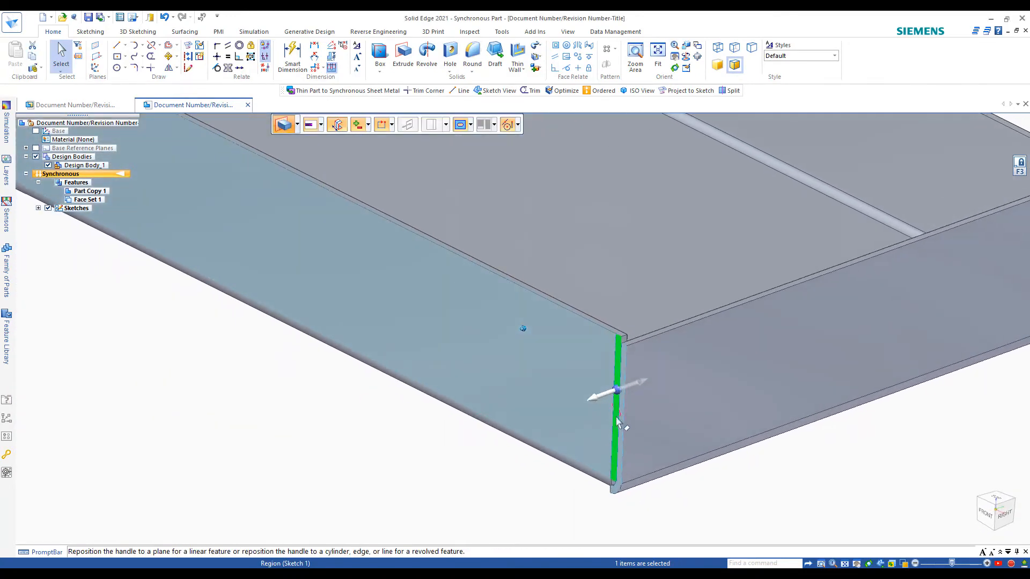
{"action": "left_click", "coordinate": [598, 398]}
{"action": "left_click", "coordinate": [522, 440]}
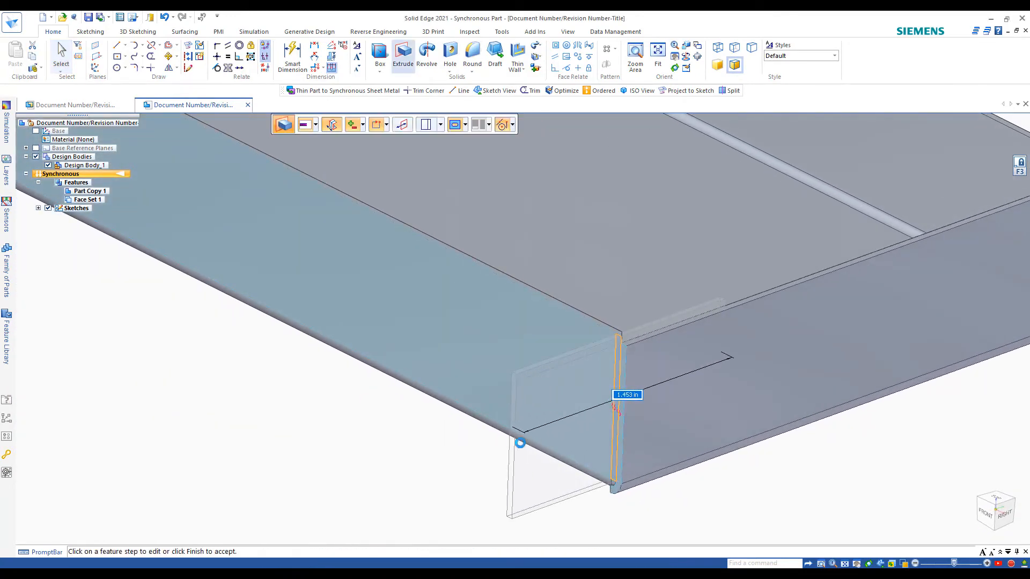
{"action": "middle_click_drag", "start_coordinate": [706, 463], "coordinate": [667, 386]}
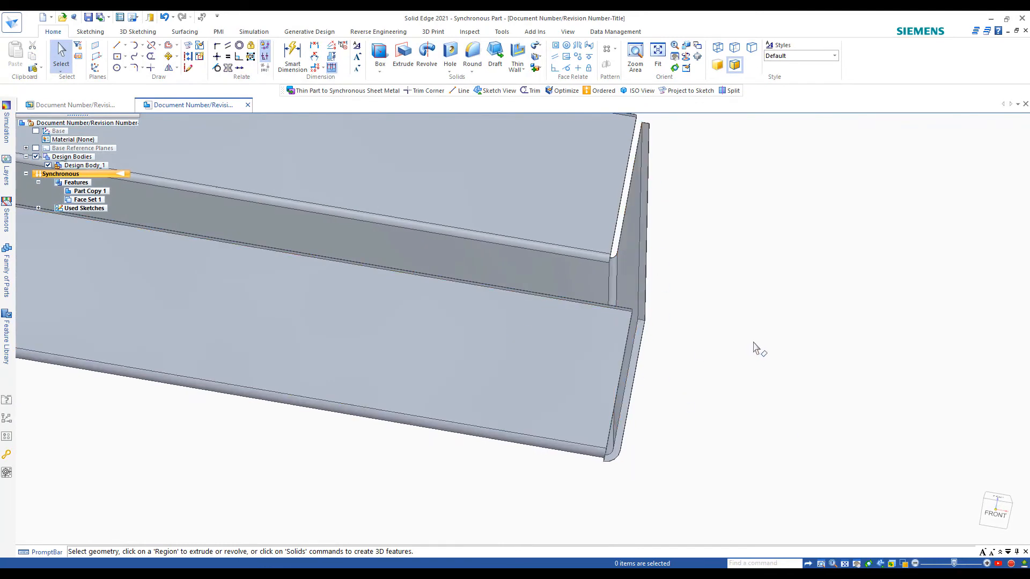
Move the side wall's end face back 0.079 in to the inner corner vertex, with Design Intent turned off.
{"action": "middle_click_drag", "start_coordinate": [753, 347], "coordinate": [529, 501]}
{"action": "left_click", "coordinate": [590, 472]}
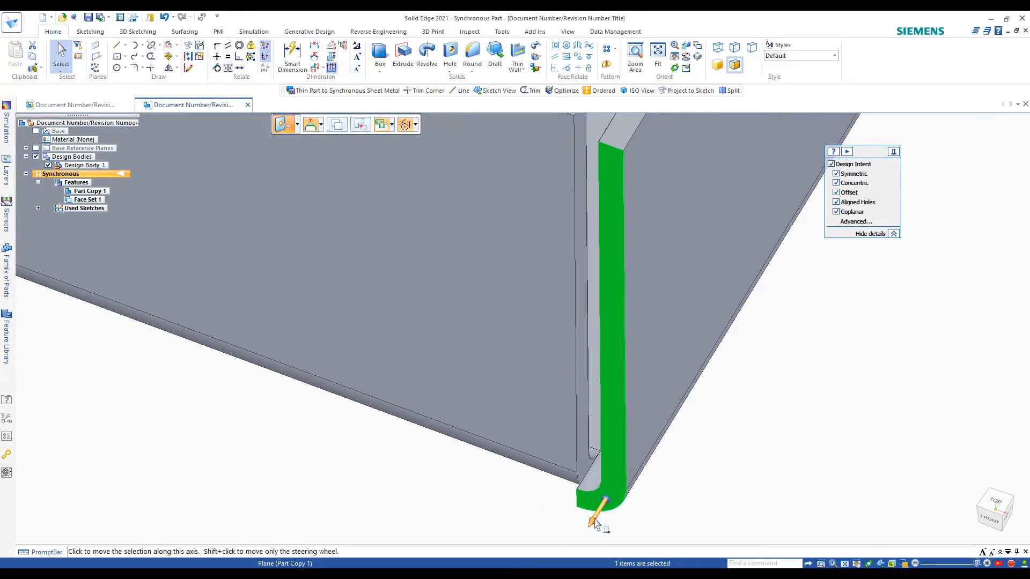
{"action": "left_click", "coordinate": [602, 502]}
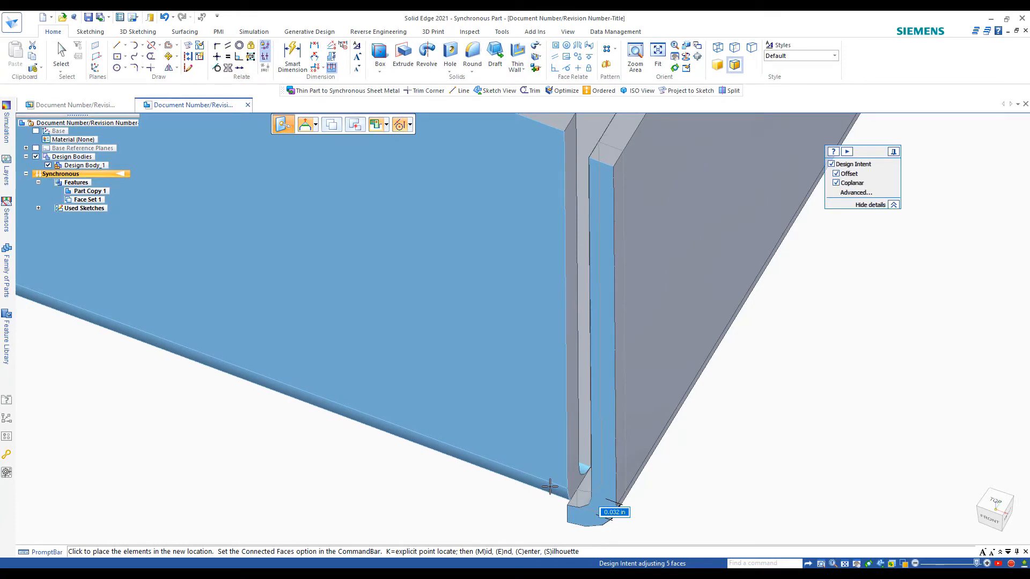
{"action": "left_click", "coordinate": [550, 487]}
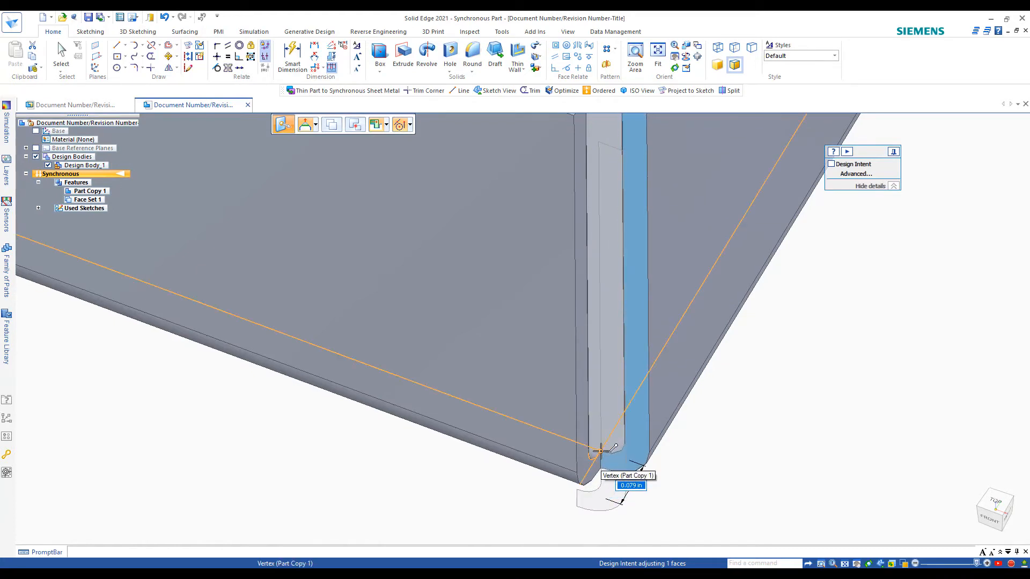
{"action": "left_click", "coordinate": [601, 451]}
{"action": "key", "text": "Escape"}
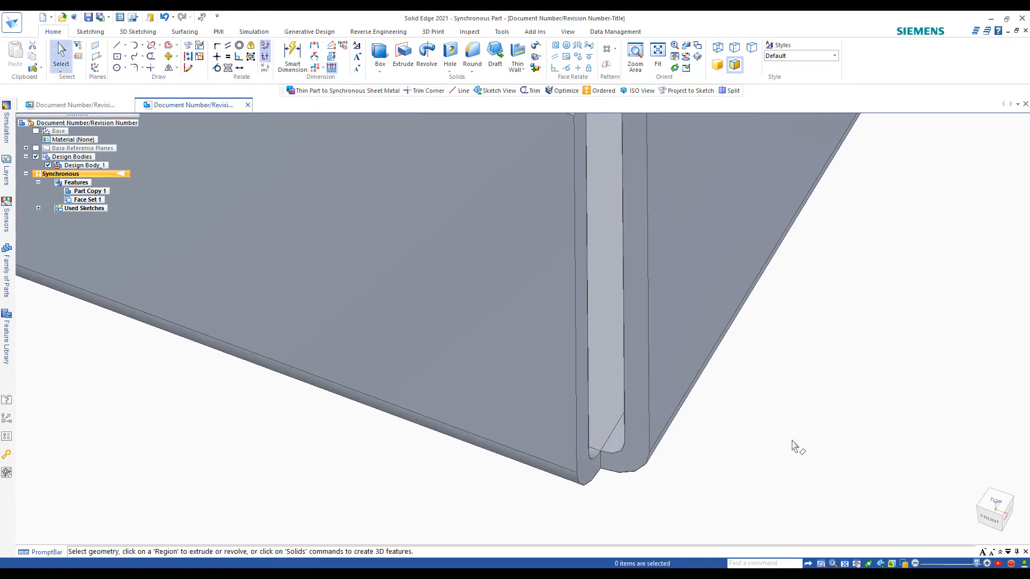
Move the wall's end face at the back corner inward 0.079 in to the corner vertex, with Design Intent turned off.
{"action": "middle_click_drag", "start_coordinate": [634, 471], "coordinate": [358, 488]}
{"action": "scroll", "coordinate": [349, 477], "scroll_direction": "up", "scroll_amount": 4}
{"action": "left_click", "coordinate": [360, 488]}
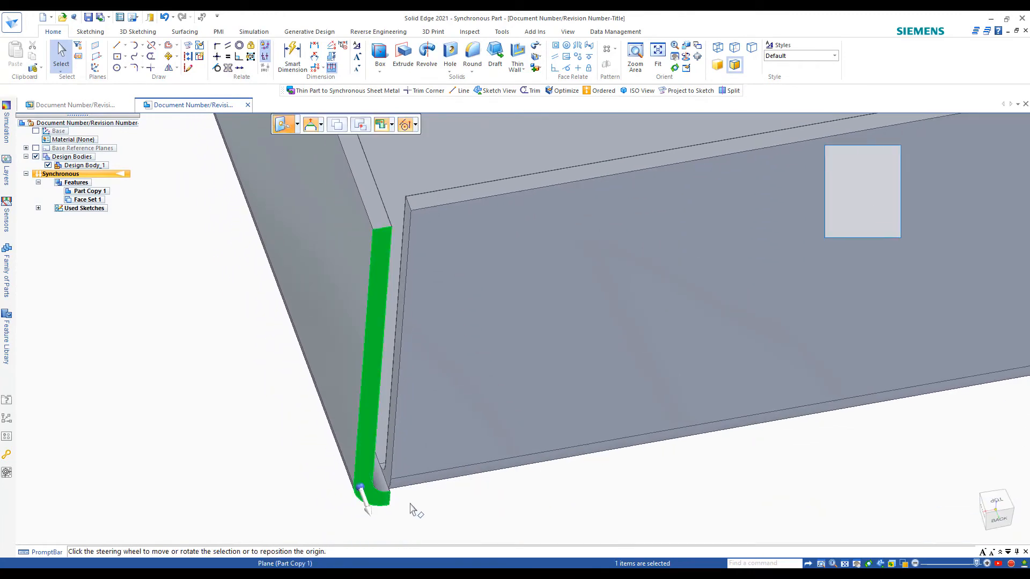
{"action": "left_click", "coordinate": [365, 504]}
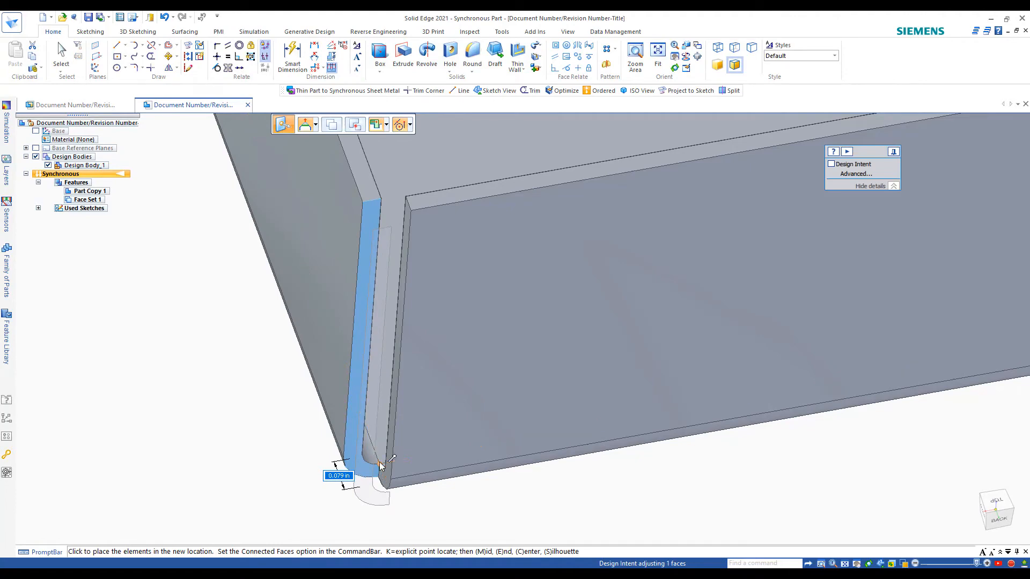
{"action": "left_click", "coordinate": [384, 463]}
{"action": "left_click", "coordinate": [246, 462]}
Transform the thin part into a synchronous sheet metal model, using the tray's floor as the base face.
{"action": "middle_click_drag", "start_coordinate": [246, 462], "coordinate": [131, 338]}
{"action": "middle_click_drag", "start_coordinate": [215, 314], "coordinate": [504, 35]}
{"action": "left_click", "coordinate": [503, 32]}
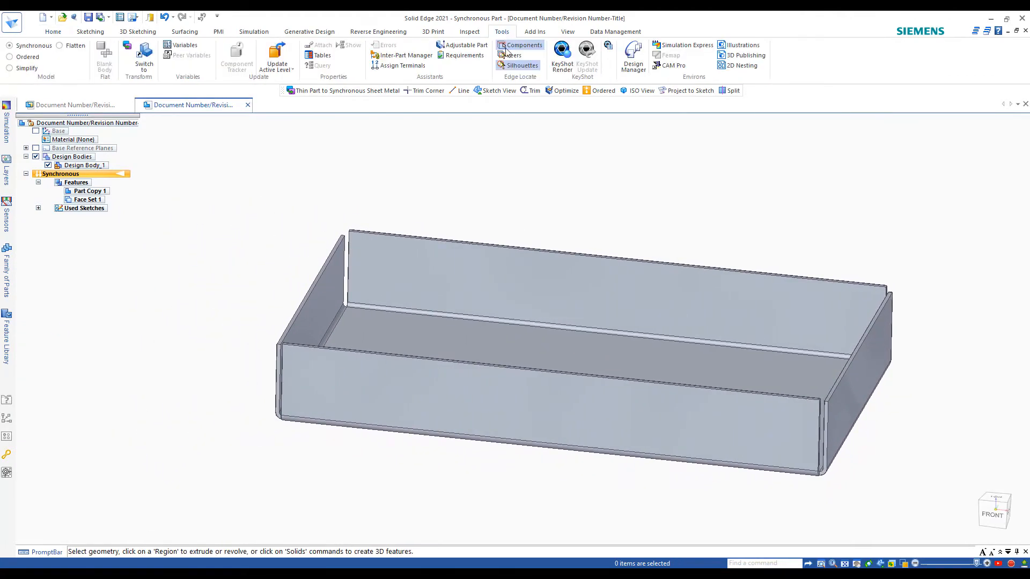
{"action": "left_click", "coordinate": [127, 49]}
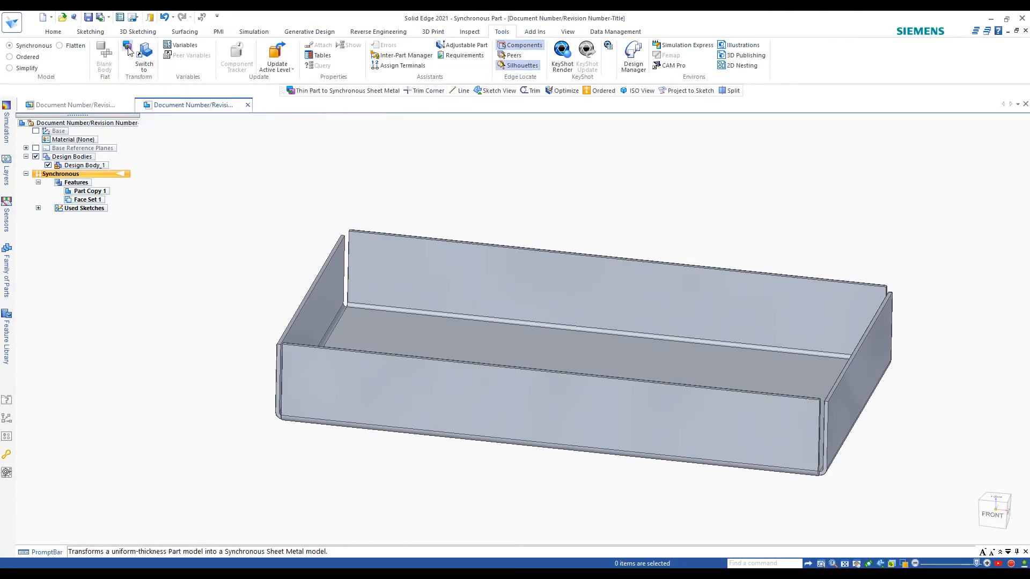
{"action": "left_click", "coordinate": [402, 332]}
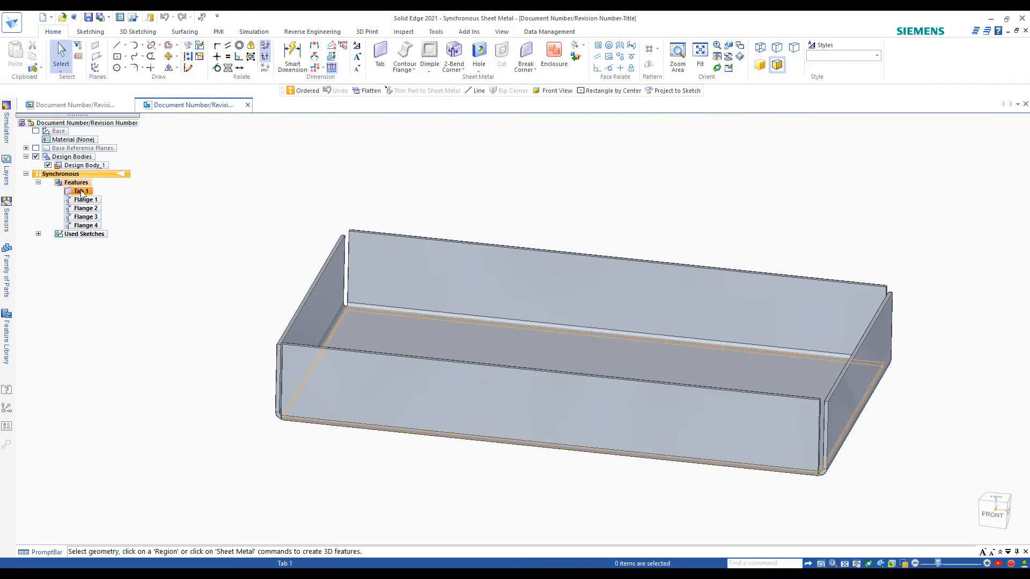
{"action": "mouse_move", "coordinate": [167, 322]}
{"action": "middle_mouse_down"}
{"action": "mouse_move", "coordinate": [198, 306]}
{"action": "mouse_move", "coordinate": [255, 193]}
{"action": "mouse_move", "coordinate": [250, 210]}
{"action": "mouse_move", "coordinate": [276, 225]}
{"action": "mouse_move", "coordinate": [372, 170]}
{"action": "mouse_move", "coordinate": [388, 134]}
{"action": "middle_mouse_up"}
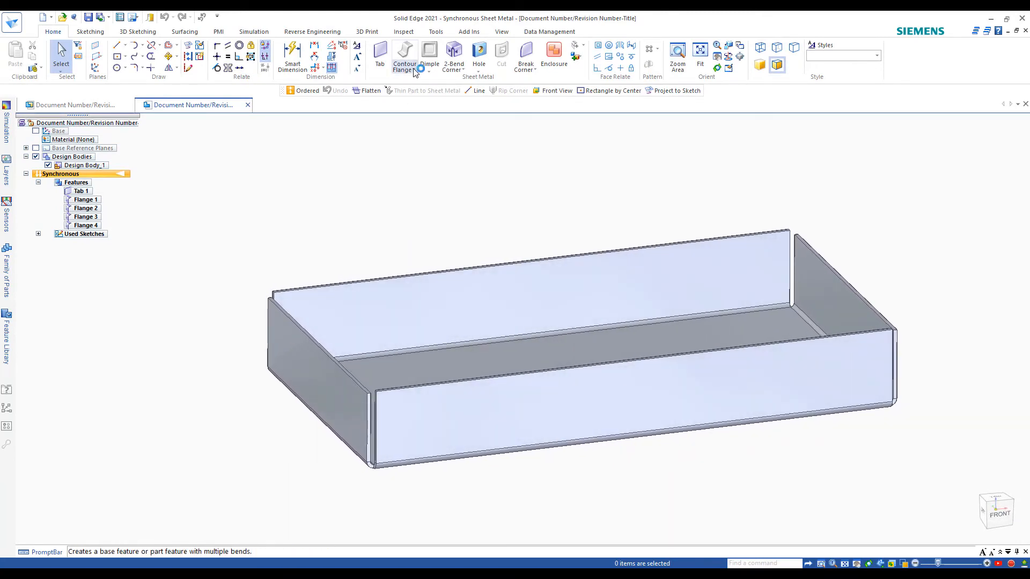
Add a hem along the top edge of the drawer's front long wall.
{"action": "left_click", "coordinate": [414, 71]}
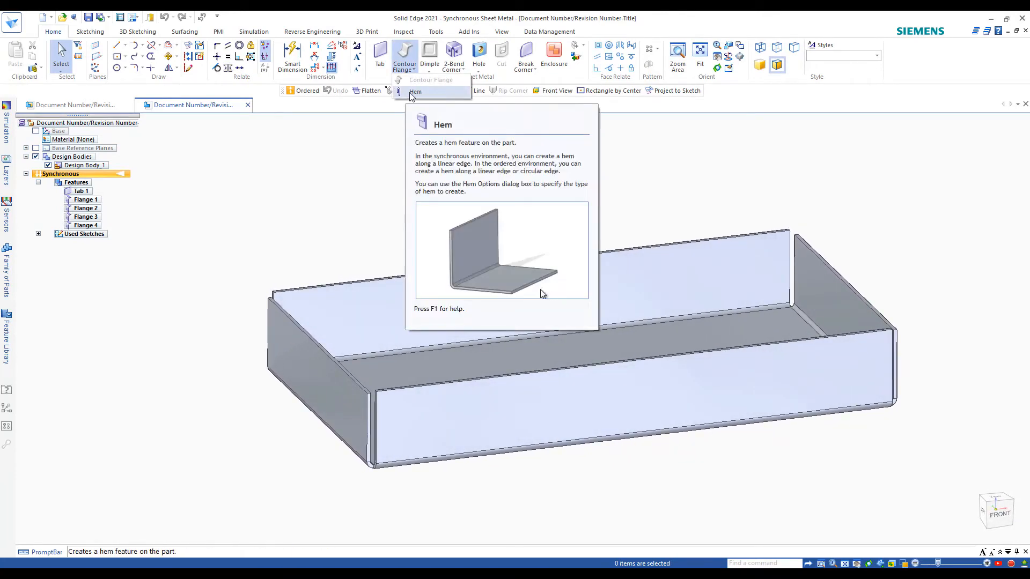
{"action": "left_click", "coordinate": [412, 93]}
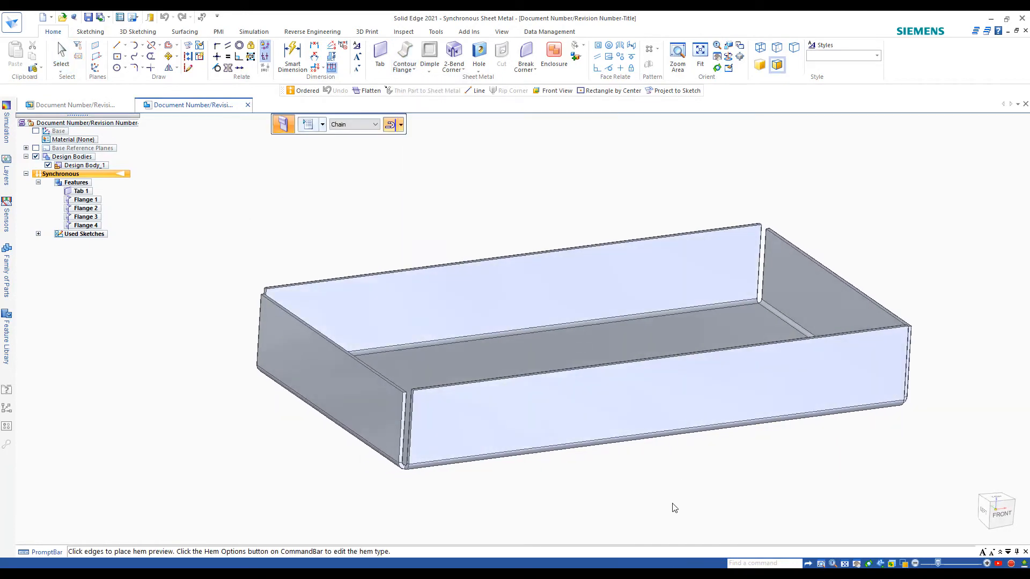
{"action": "middle_click_drag", "start_coordinate": [671, 506], "coordinate": [344, 457]}
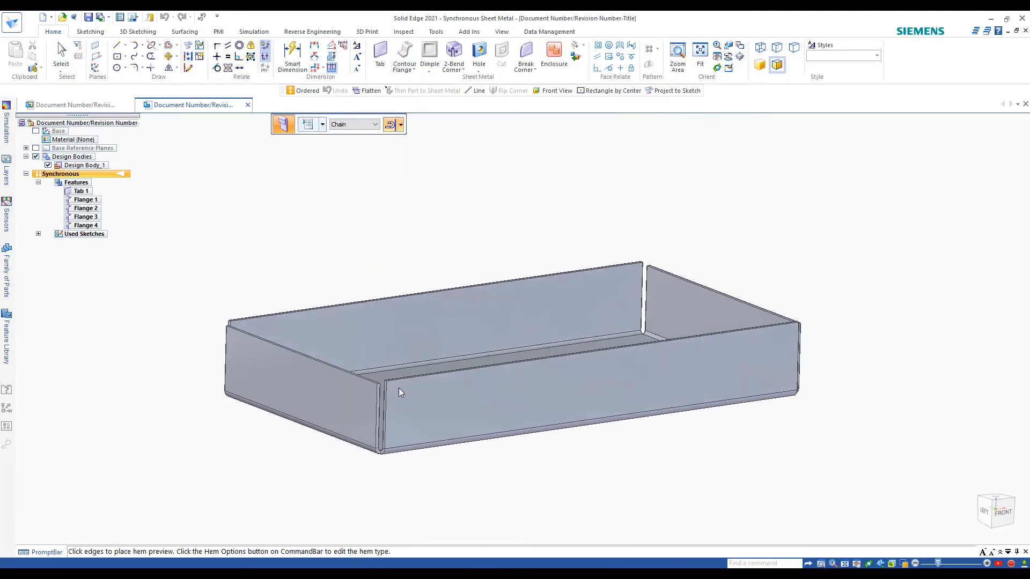
{"action": "left_click", "coordinate": [401, 379]}
{"action": "right_click", "coordinate": [258, 489]}
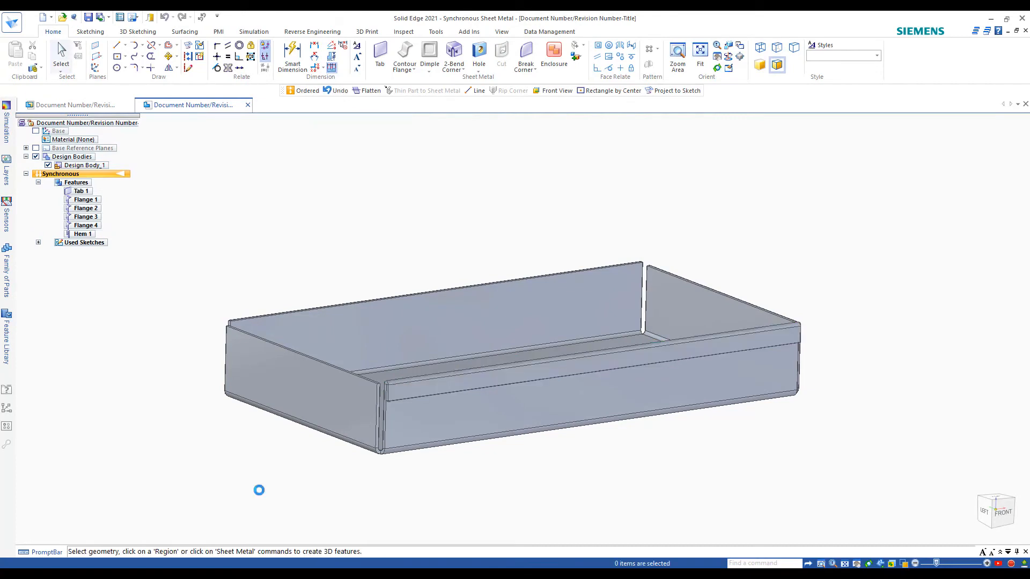
Add a matching hem along the outer top edge of the drawer's opposite long wall.
{"action": "middle_click_drag", "start_coordinate": [259, 489], "coordinate": [488, 384]}
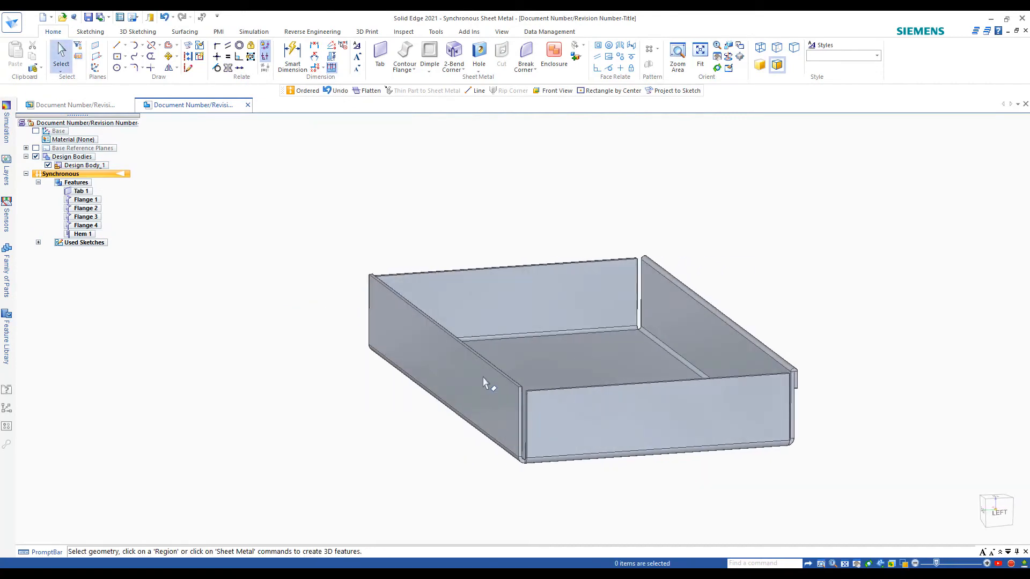
{"action": "left_click", "coordinate": [414, 69]}
{"action": "left_click", "coordinate": [415, 92]}
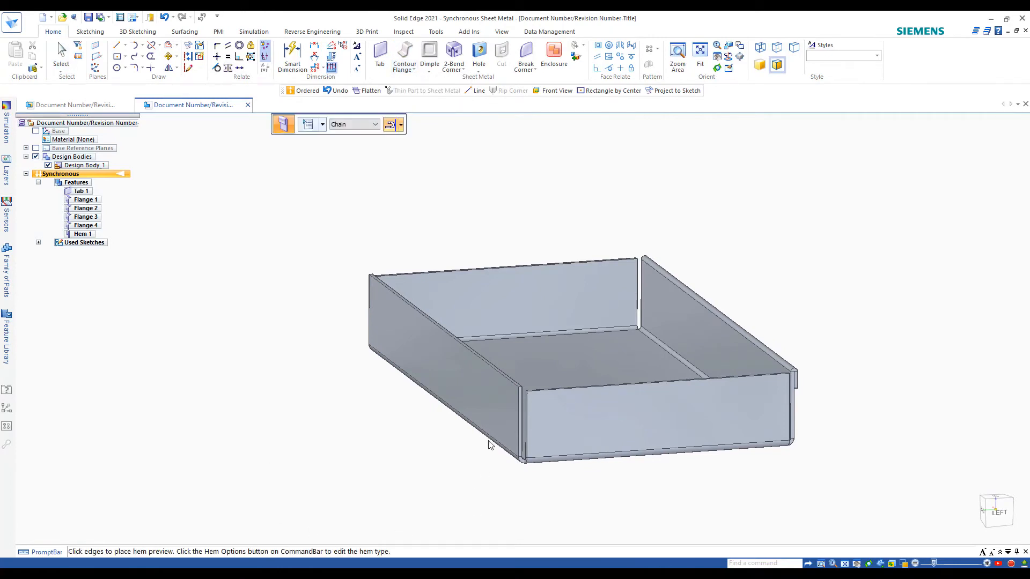
{"action": "left_click", "coordinate": [502, 380]}
{"action": "right_click", "coordinate": [333, 451]}
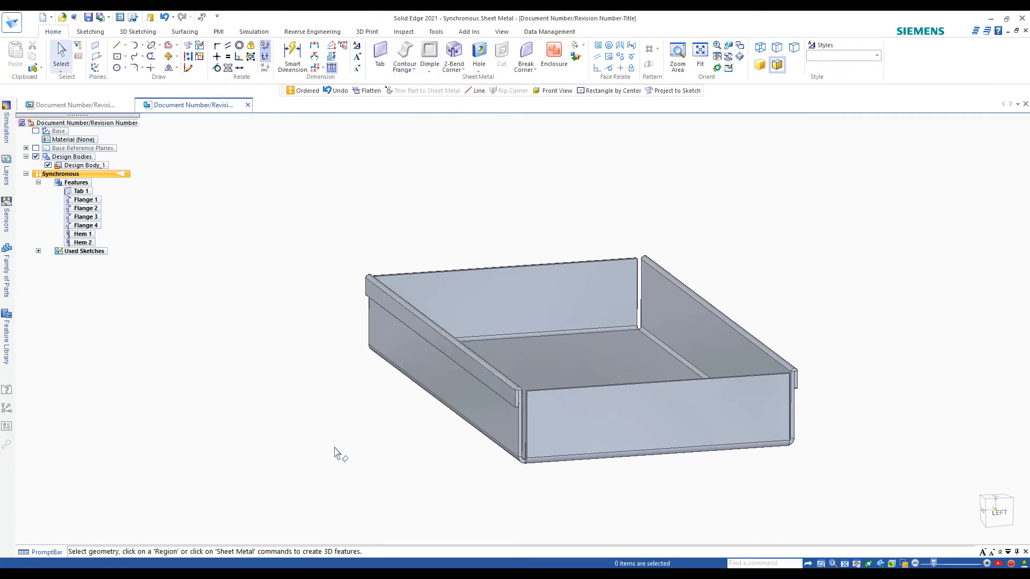
{"action": "right_click", "coordinate": [334, 444]}
Bevel the lower corner at one end of the second wall's hem with Break Corner.
{"action": "middle_click_drag", "start_coordinate": [325, 421], "coordinate": [218, 442]}
{"action": "scroll", "coordinate": [851, 428], "scroll_direction": "up", "scroll_amount": 5}
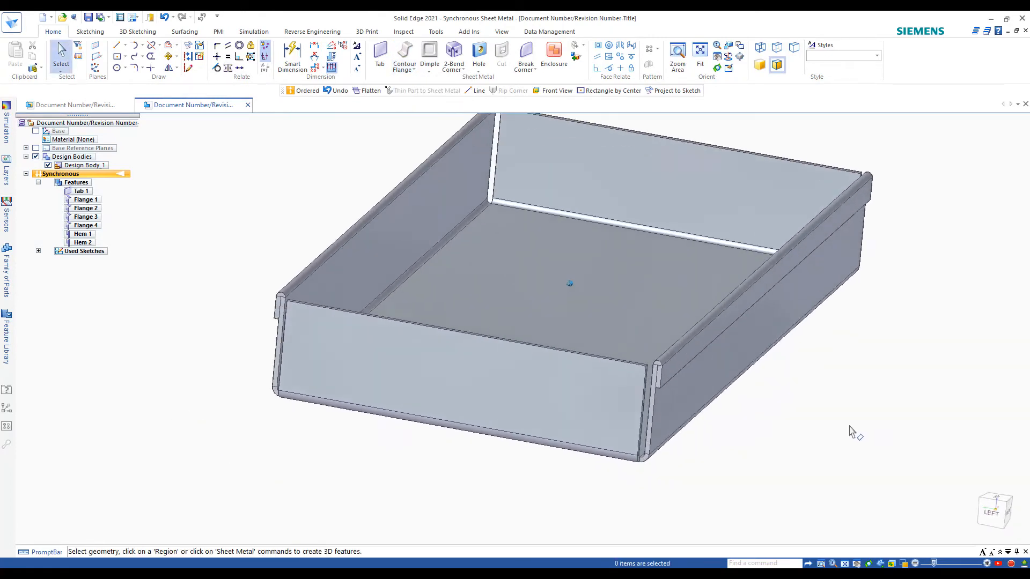
{"action": "middle_click_drag", "start_coordinate": [733, 418], "coordinate": [670, 479]}
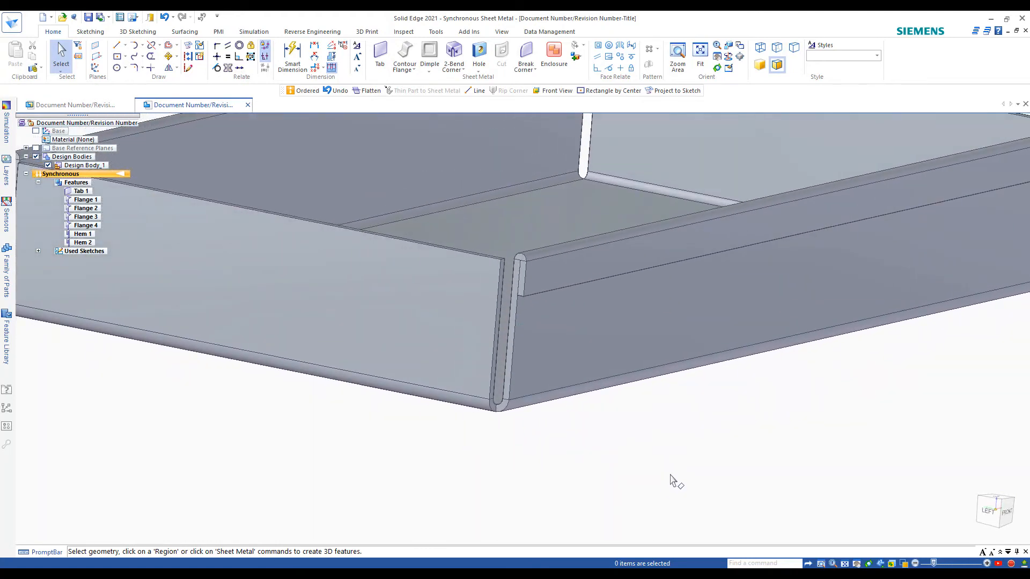
{"action": "left_click", "coordinate": [529, 56]}
{"action": "middle_click_drag", "start_coordinate": [595, 414], "coordinate": [513, 297]}
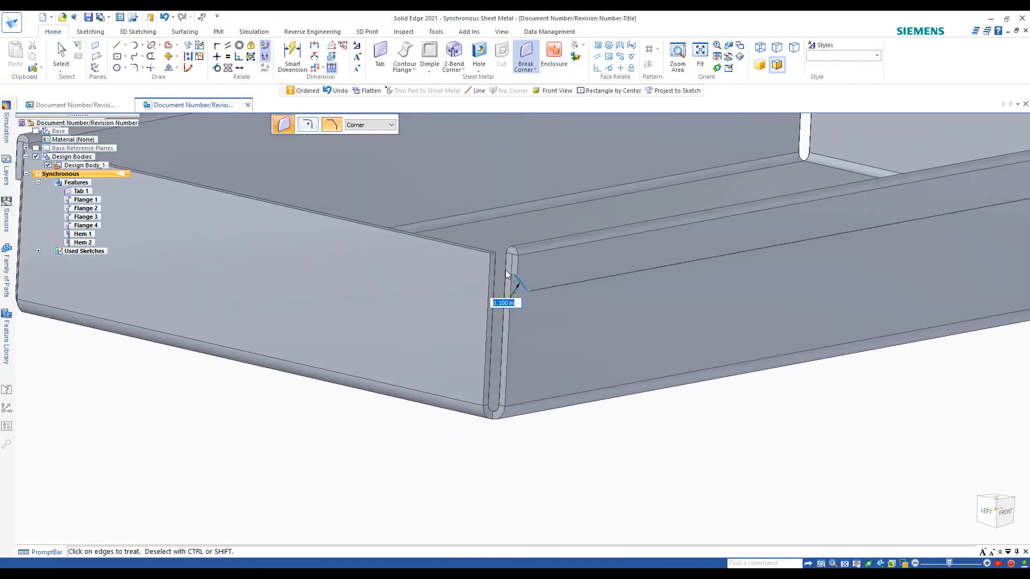
{"action": "right_click", "coordinate": [406, 467]}
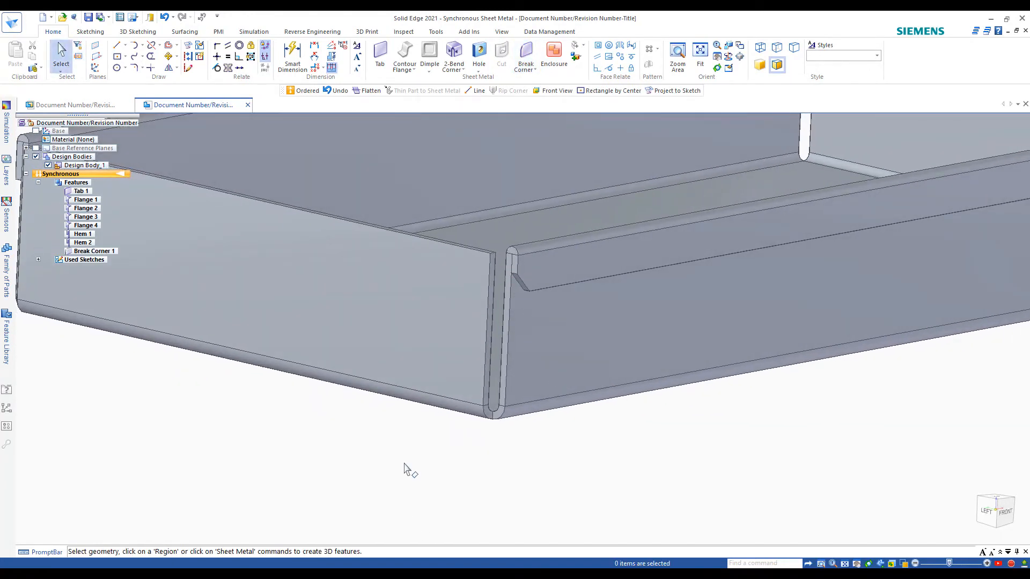
Examine the drawer's hems and the beveled hem corner from both long sides.
{"action": "middle_click_drag", "start_coordinate": [404, 464], "coordinate": [353, 452]}
{"action": "scroll", "coordinate": [353, 452], "scroll_direction": "down", "scroll_amount": 2}
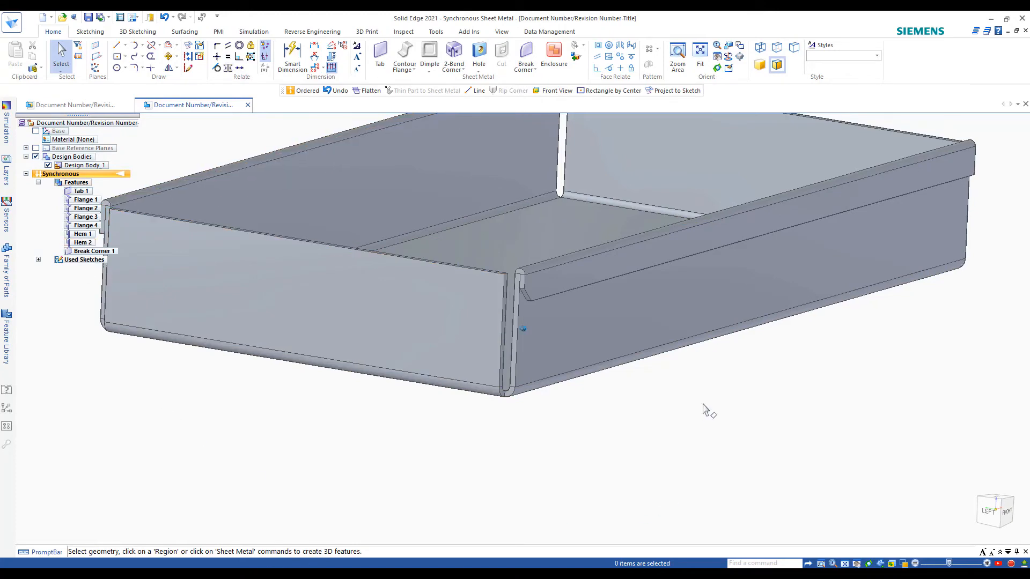
{"action": "mouse_move", "coordinate": [704, 411]}
{"action": "middle_mouse_down"}
{"action": "mouse_move", "coordinate": [702, 333]}
{"action": "mouse_move", "coordinate": [490, 231]}
{"action": "mouse_move", "coordinate": [515, 457]}
{"action": "mouse_move", "coordinate": [683, 468]}
{"action": "mouse_move", "coordinate": [683, 449]}
{"action": "mouse_move", "coordinate": [665, 446]}
{"action": "mouse_move", "coordinate": [399, 453]}
{"action": "middle_mouse_up"}
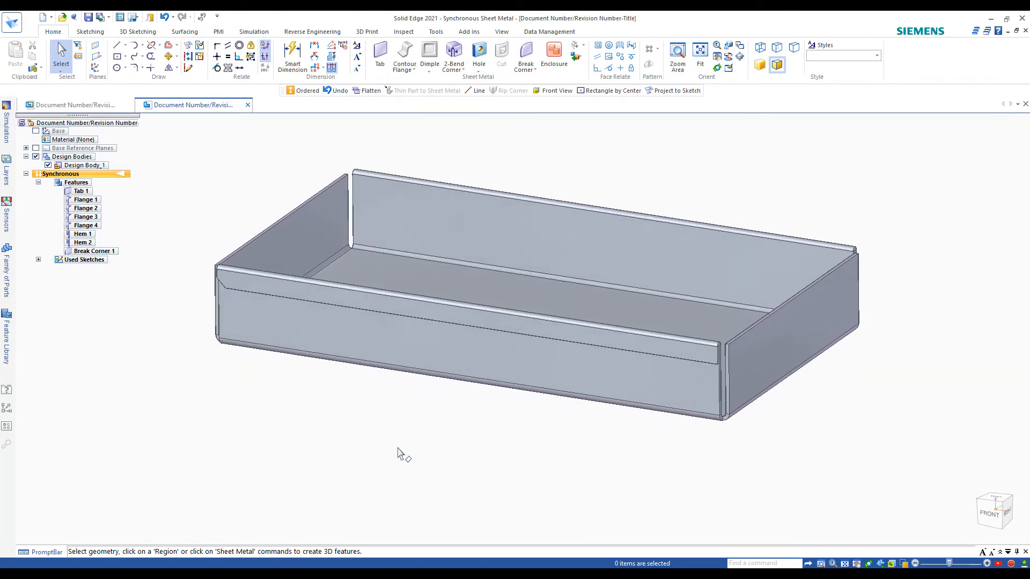
{"action": "scroll", "coordinate": [398, 454], "scroll_direction": "up", "scroll_amount": 1}
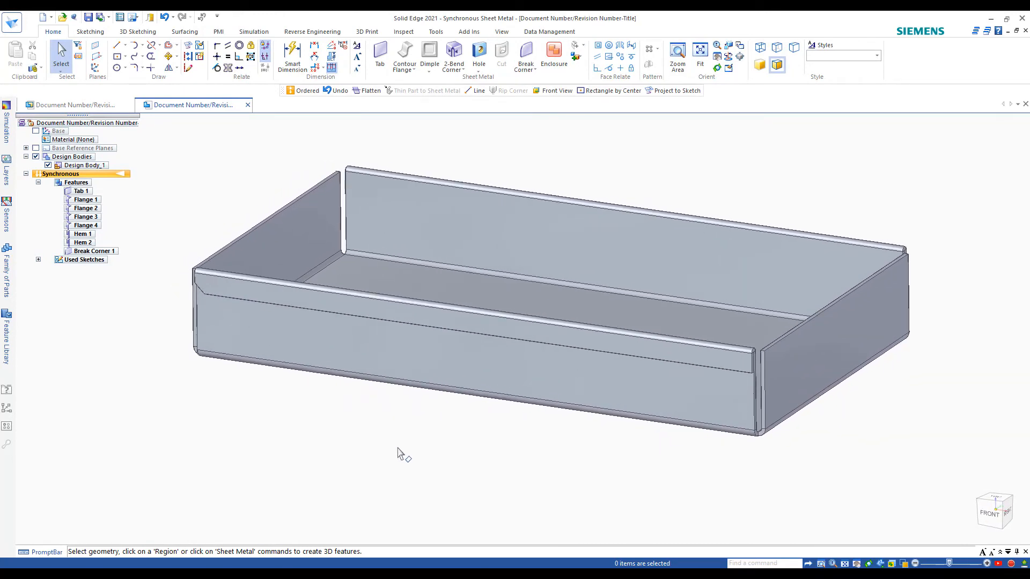
{"action": "scroll", "coordinate": [398, 453], "scroll_direction": "up", "scroll_amount": 1}
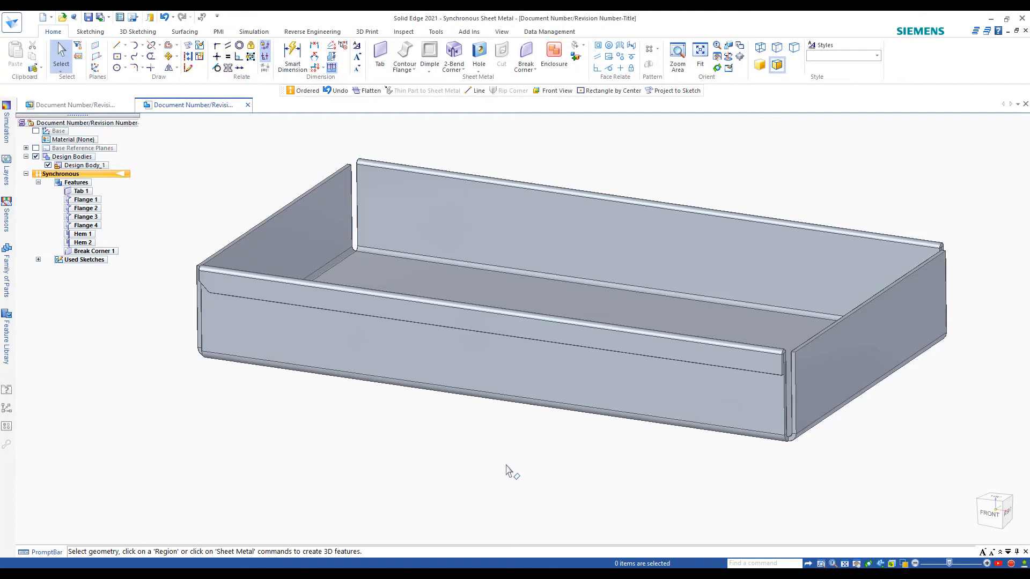
{"action": "key", "text": "ctrl+z"}
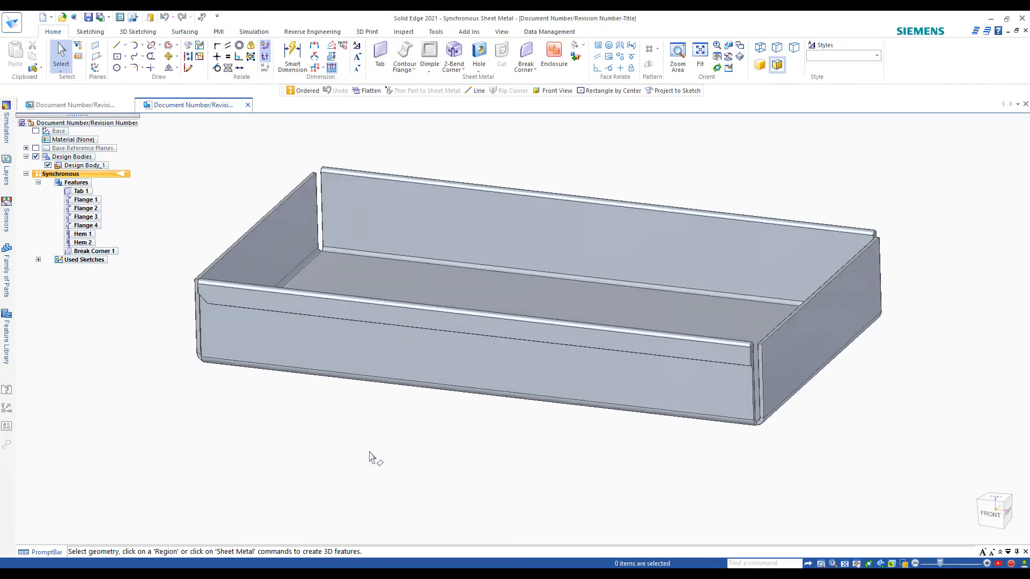
{"action": "middle_click_drag", "start_coordinate": [369, 452], "coordinate": [220, 204]}
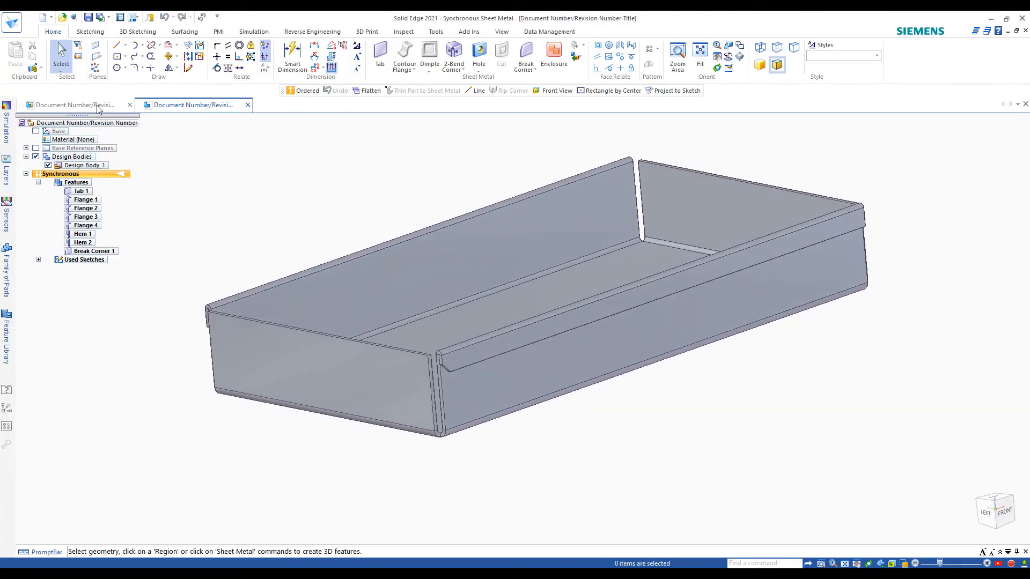
Switch to the assembly, open the front side panel beside the triangular brackets as its own part, and hide its base coordinate system.
{"action": "left_click", "coordinate": [98, 109]}
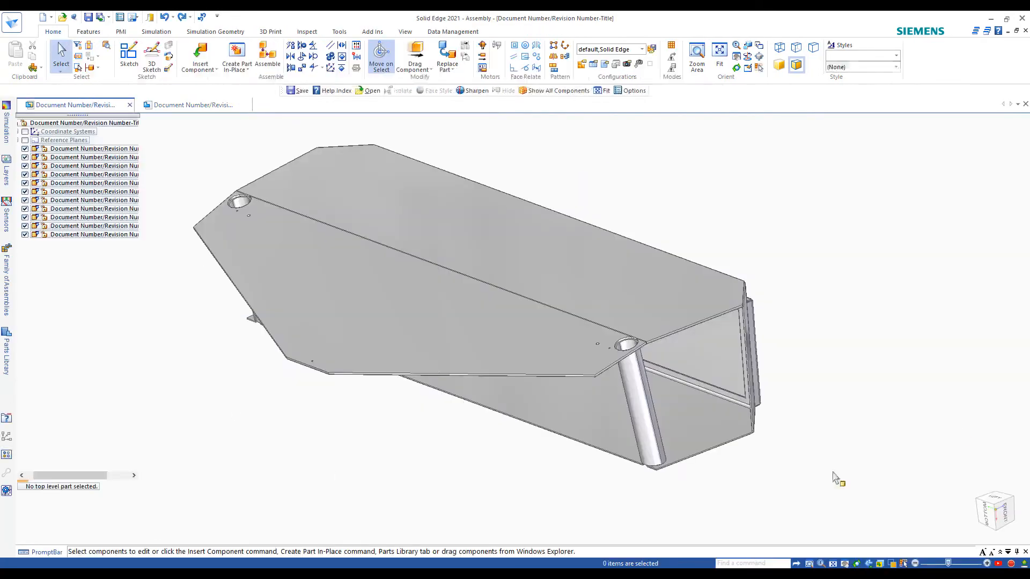
{"action": "mouse_move", "coordinate": [838, 479]}
{"action": "middle_mouse_down"}
{"action": "mouse_move", "coordinate": [908, 249]}
{"action": "mouse_move", "coordinate": [855, 437]}
{"action": "mouse_move", "coordinate": [841, 412]}
{"action": "mouse_move", "coordinate": [791, 395]}
{"action": "mouse_move", "coordinate": [558, 424]}
{"action": "middle_mouse_up"}
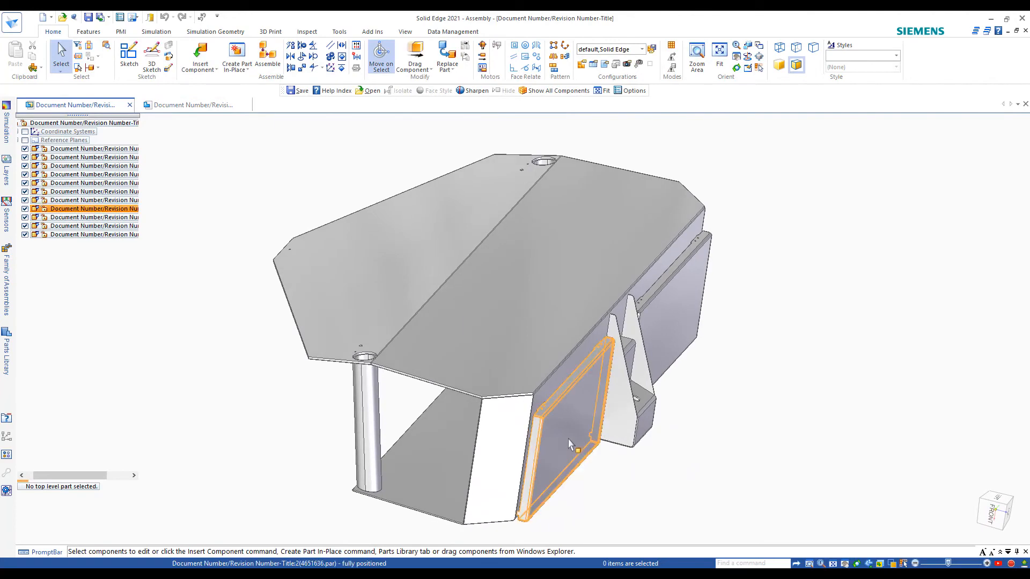
{"action": "left_click", "coordinate": [570, 444]}
{"action": "right_click", "coordinate": [835, 356]}
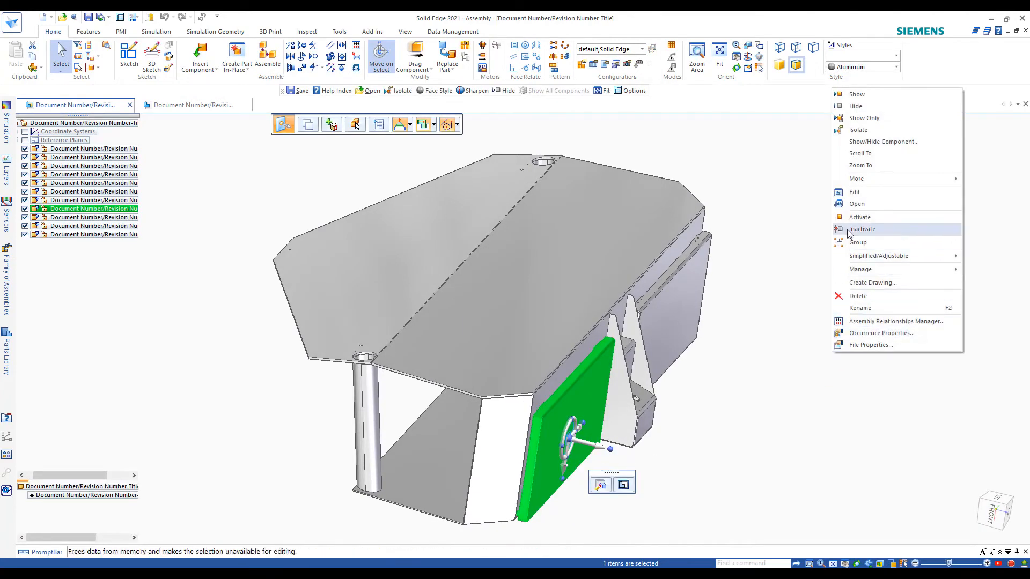
{"action": "left_click", "coordinate": [856, 204]}
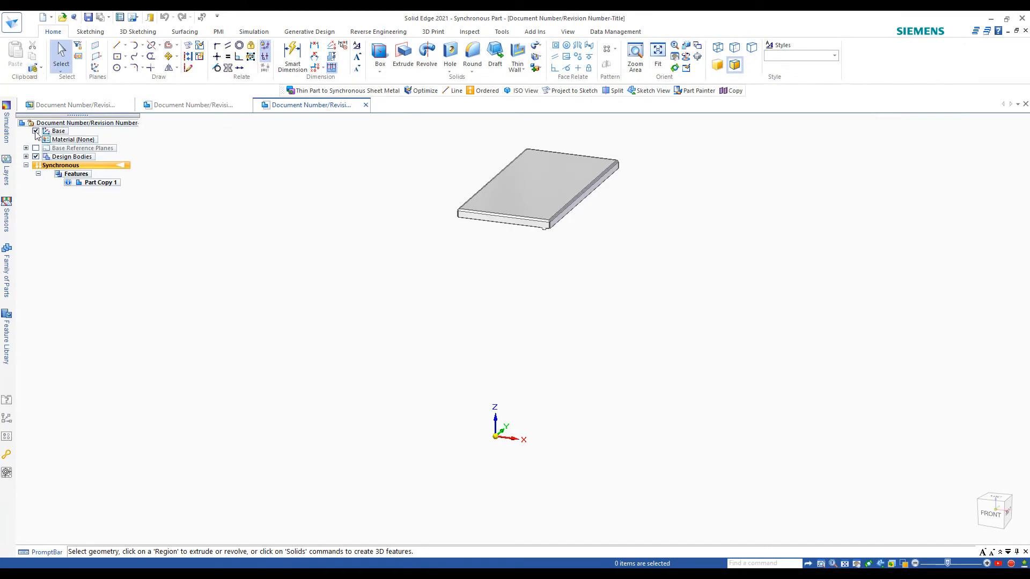
{"action": "mouse_move", "coordinate": [416, 371]}
{"action": "middle_mouse_down"}
{"action": "mouse_move", "coordinate": [526, 404]}
{"action": "mouse_move", "coordinate": [649, 397]}
{"action": "mouse_move", "coordinate": [611, 499]}
{"action": "middle_mouse_up"}
Examine the panel's flanges, its raised tabs with holes, and its corners.
{"action": "scroll", "coordinate": [580, 467], "scroll_direction": "up", "scroll_amount": 3}
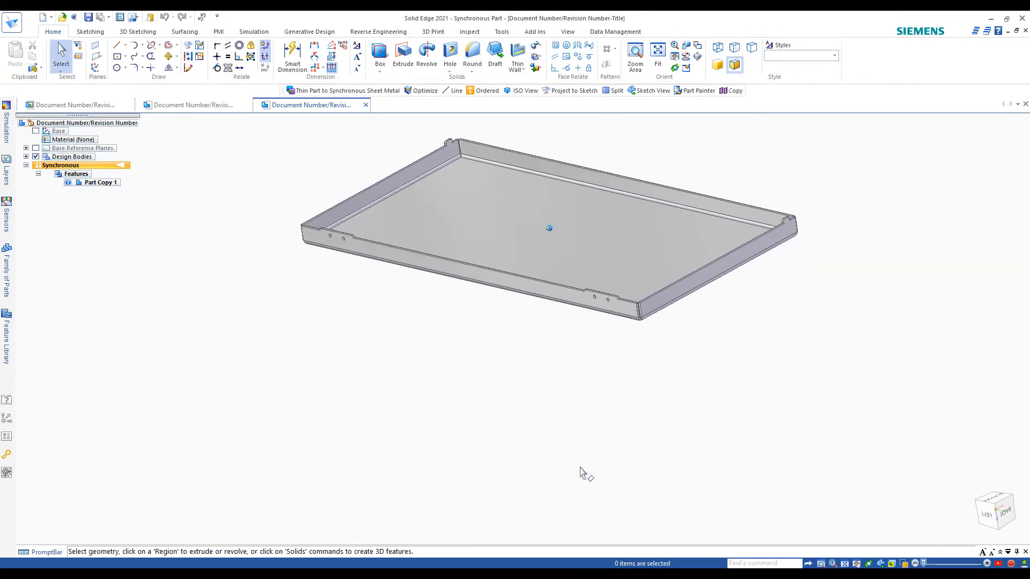
{"action": "scroll", "coordinate": [580, 474], "scroll_direction": "up", "scroll_amount": 3}
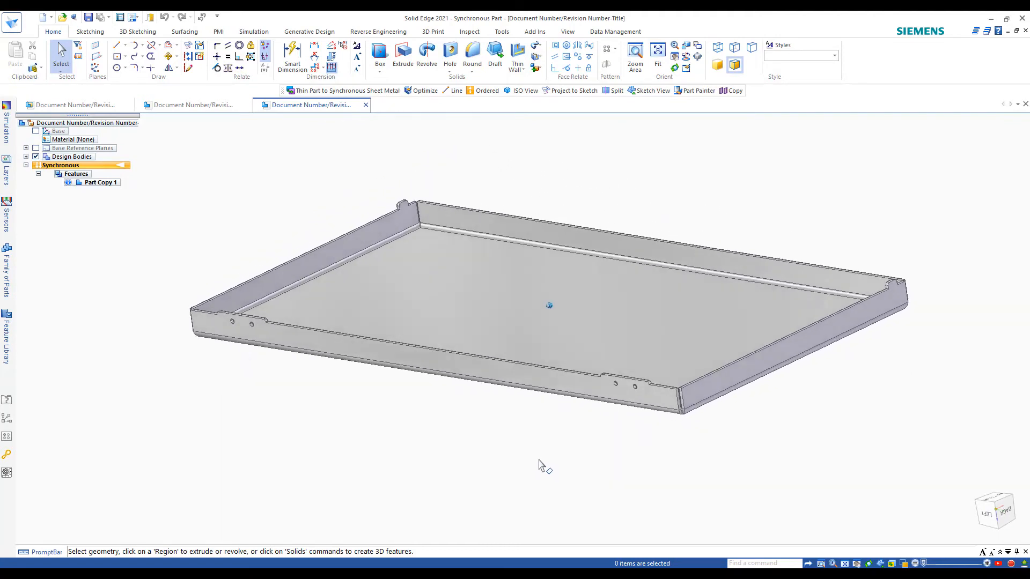
{"action": "mouse_move", "coordinate": [539, 460]}
{"action": "middle_mouse_down"}
{"action": "mouse_move", "coordinate": [518, 450]}
{"action": "mouse_move", "coordinate": [459, 467]}
{"action": "middle_mouse_up"}
{"action": "scroll", "coordinate": [520, 450], "scroll_direction": "up", "scroll_amount": 3}
{"action": "scroll", "coordinate": [470, 449], "scroll_direction": "down", "scroll_amount": 1}
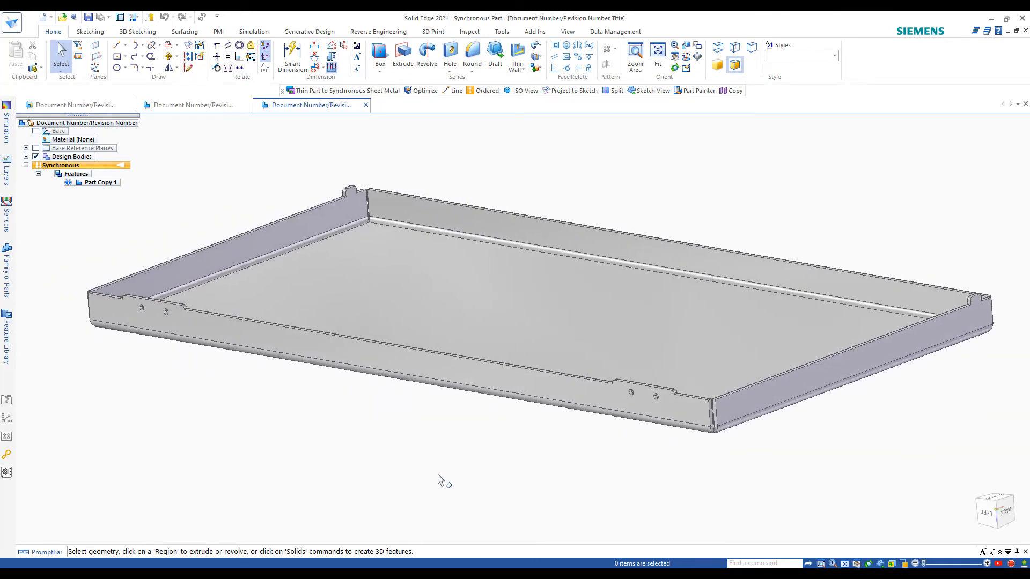
{"action": "mouse_move", "coordinate": [437, 479]}
{"action": "middle_mouse_down"}
{"action": "mouse_move", "coordinate": [554, 464]}
{"action": "mouse_move", "coordinate": [517, 451]}
{"action": "middle_mouse_up"}
{"action": "scroll", "coordinate": [561, 461], "scroll_direction": "up", "scroll_amount": 4}
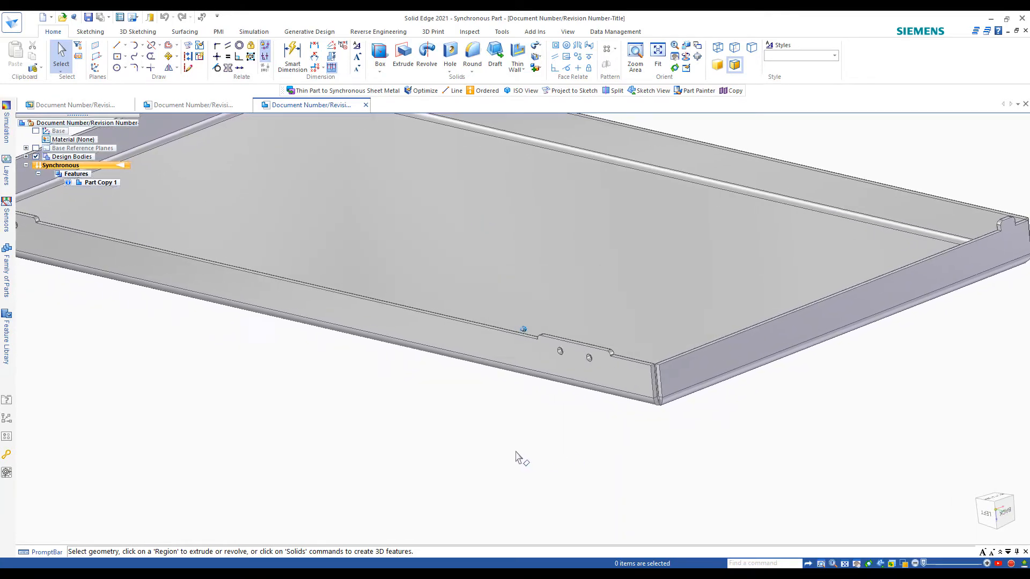
{"action": "scroll", "coordinate": [483, 443], "scroll_direction": "down", "scroll_amount": 3}
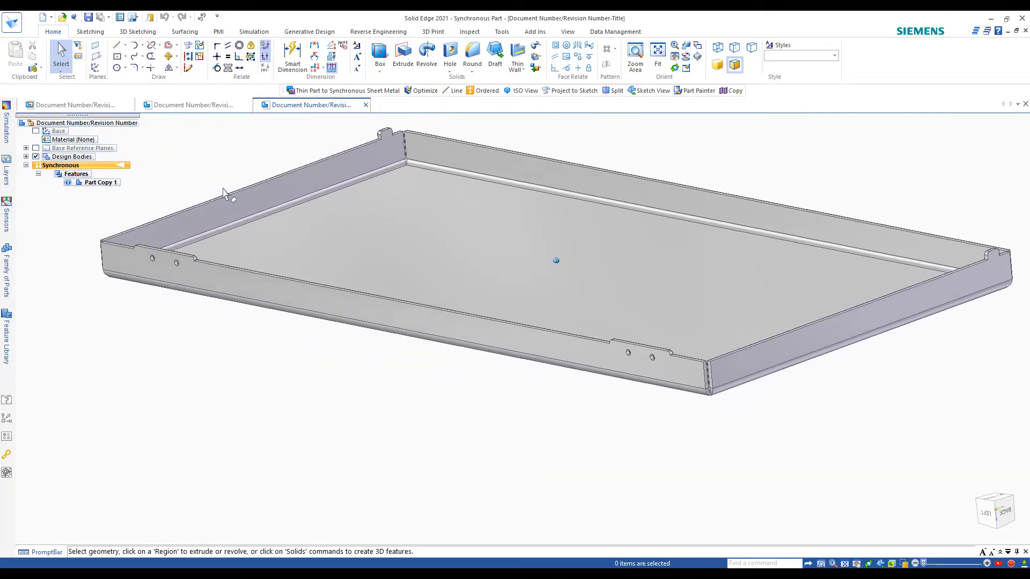
Optimize the panel's copied design body and close the optimization report.
{"action": "left_click", "coordinate": [470, 32]}
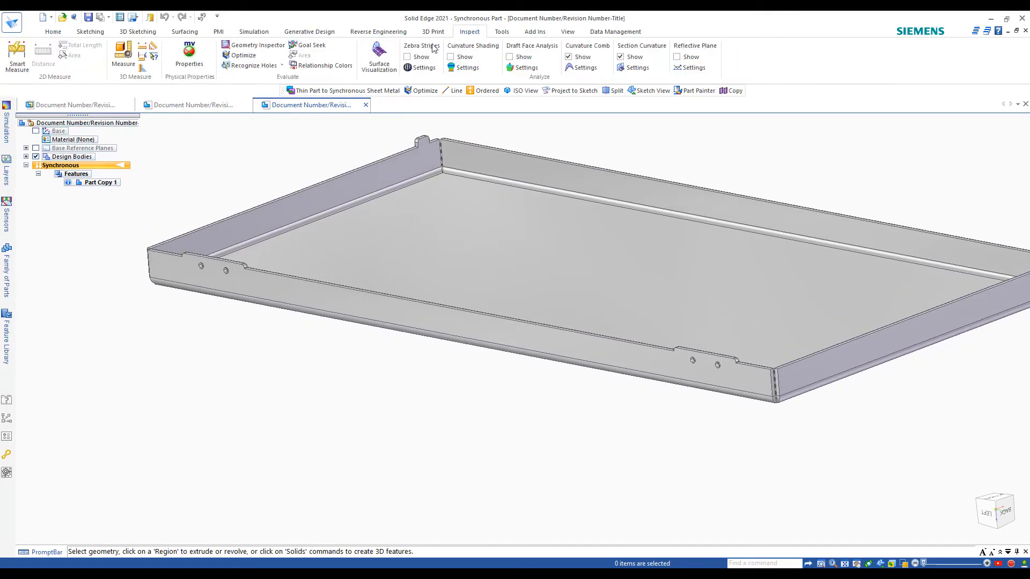
{"action": "left_click", "coordinate": [243, 55]}
{"action": "right_click", "coordinate": [203, 157]}
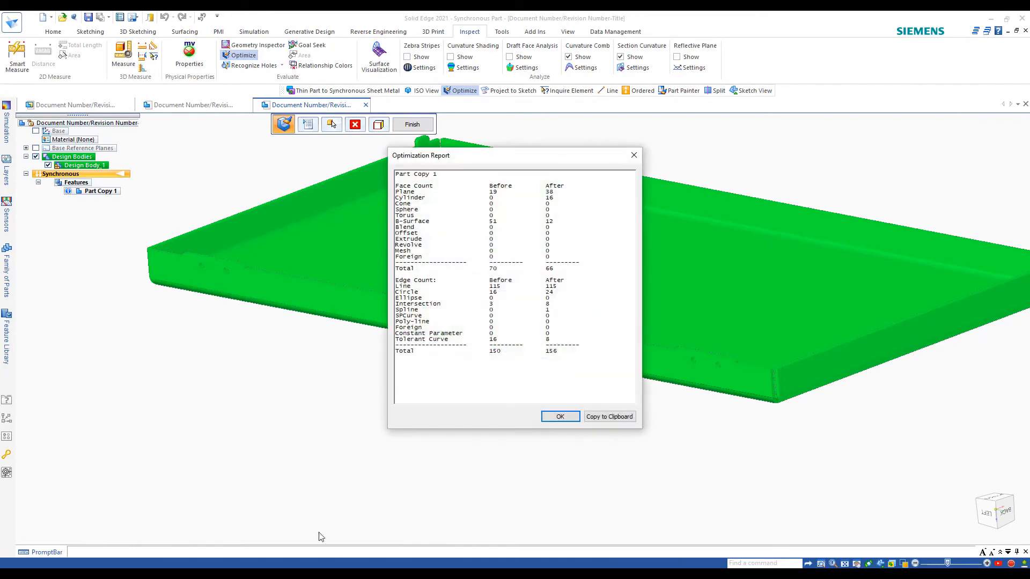
{"action": "left_click", "coordinate": [559, 418]}
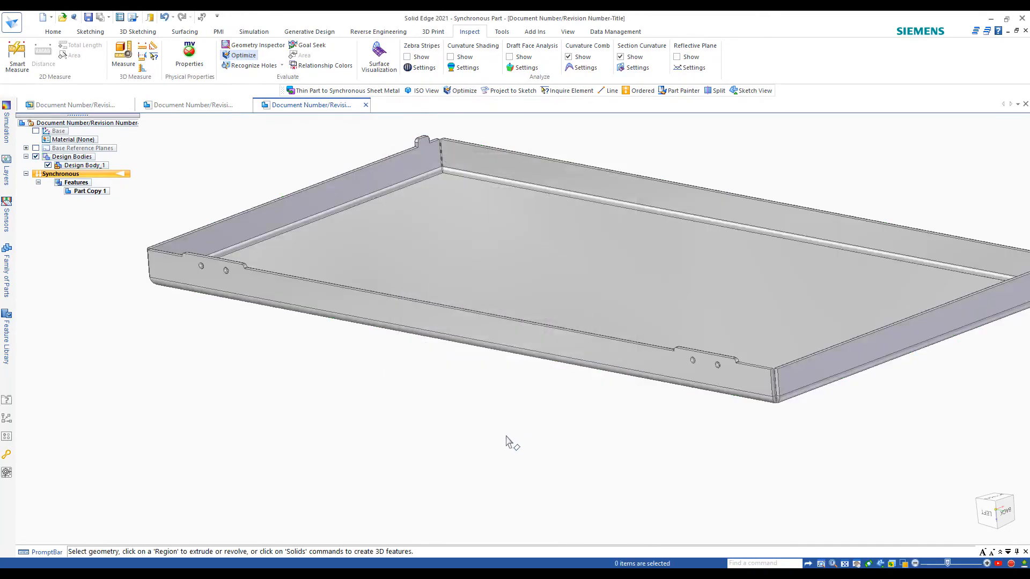
{"action": "middle_click_drag", "start_coordinate": [483, 419], "coordinate": [225, 375]}
{"action": "scroll", "coordinate": [189, 387], "scroll_direction": "down", "scroll_amount": 3}
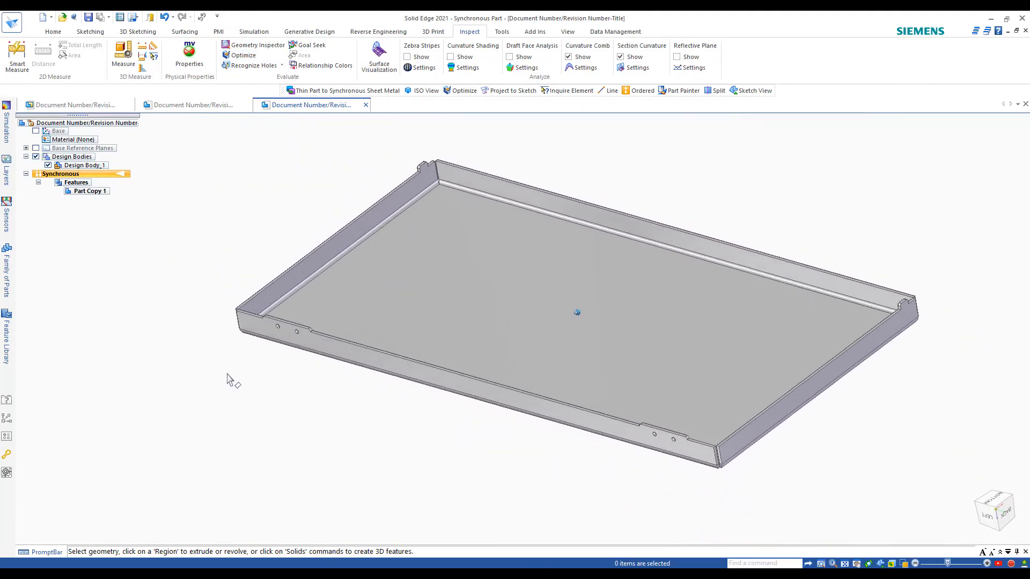
Try to transform the panel into a synchronous sheet metal model, using its large inner floor as the base face.
{"action": "left_click", "coordinate": [503, 33]}
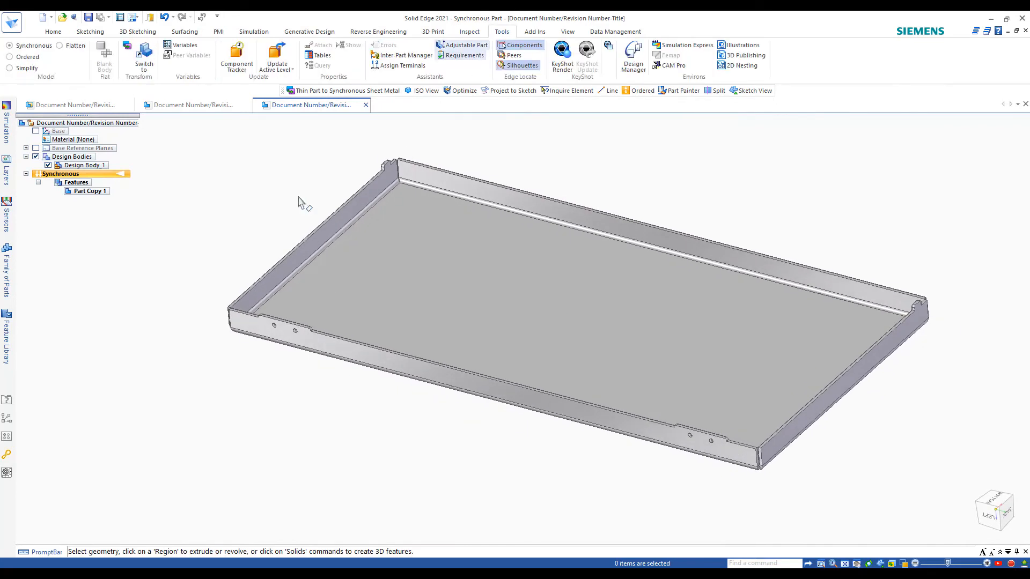
{"action": "left_click", "coordinate": [129, 51]}
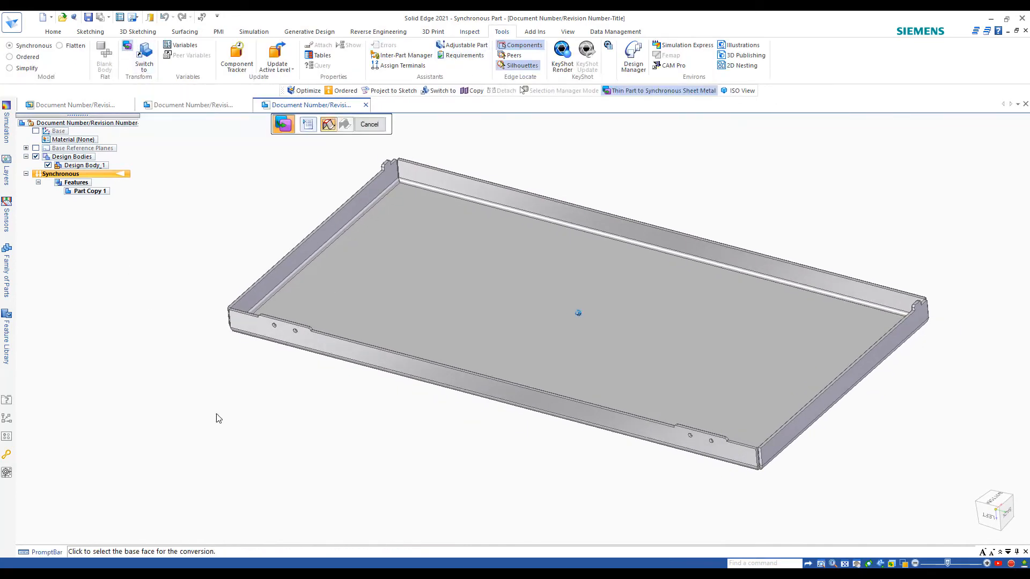
{"action": "left_click", "coordinate": [355, 285]}
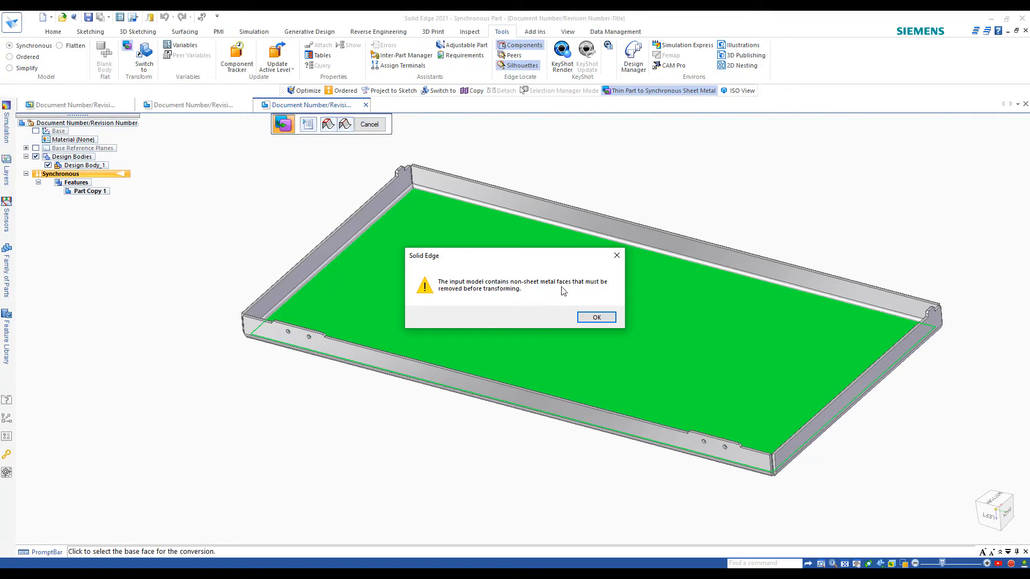
{"action": "left_click", "coordinate": [594, 317]}
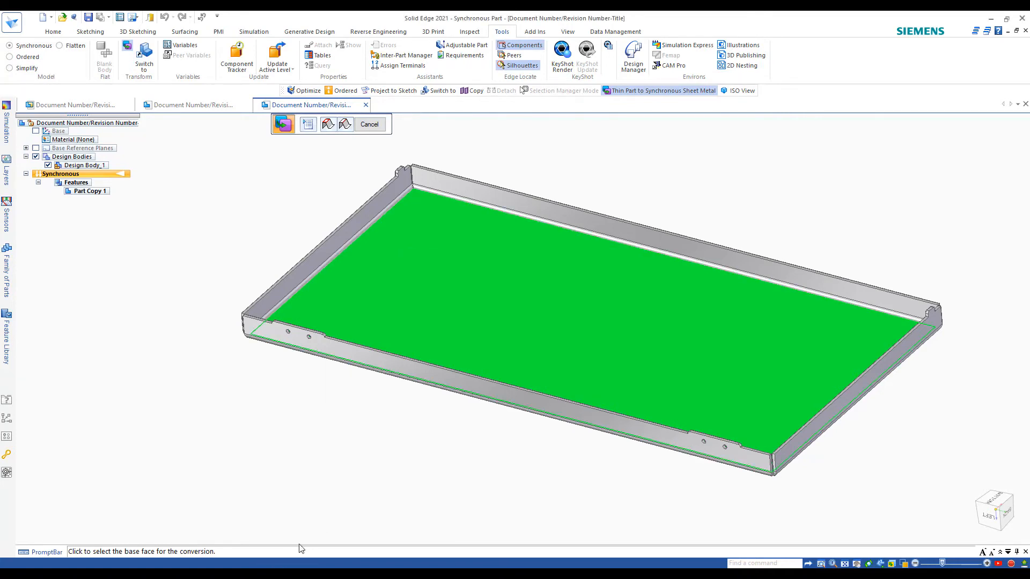
{"action": "key", "text": "Escape"}
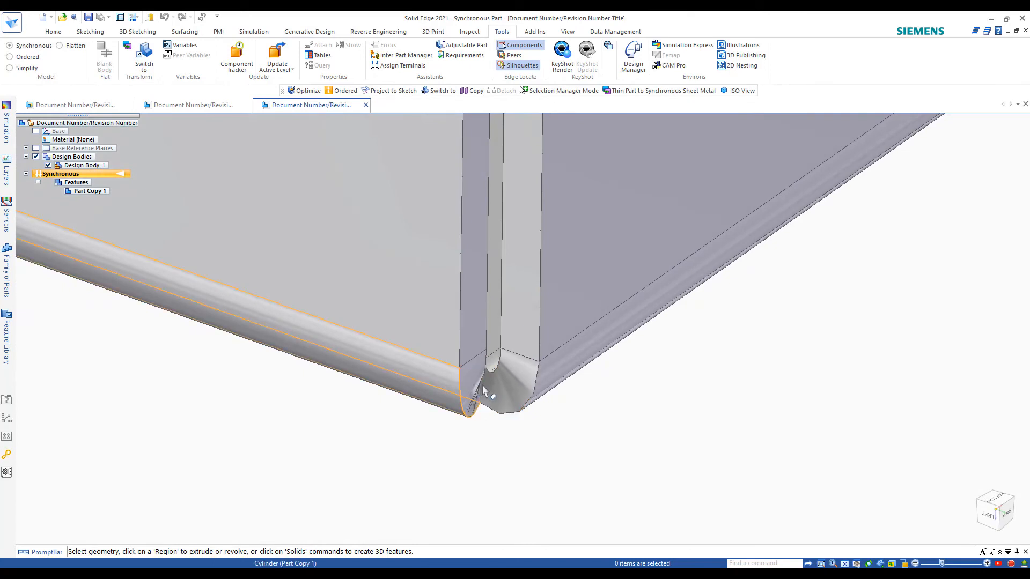
Examine the panel's open corner up close, and the rounded bends between its flanges and floor.
{"action": "middle_click_drag", "start_coordinate": [506, 382], "coordinate": [518, 391]}
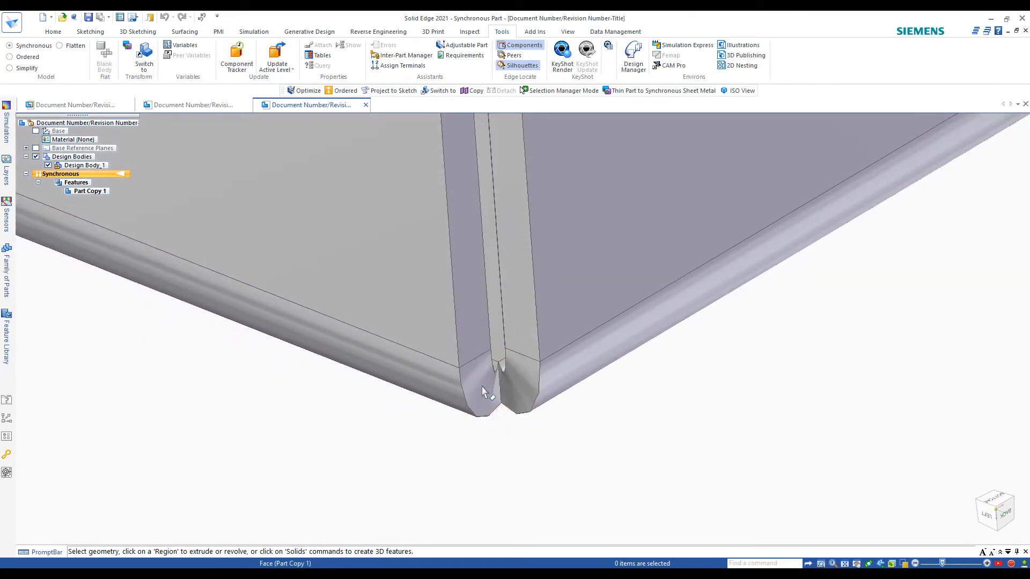
{"action": "scroll", "coordinate": [673, 441], "scroll_direction": "down", "scroll_amount": 5}
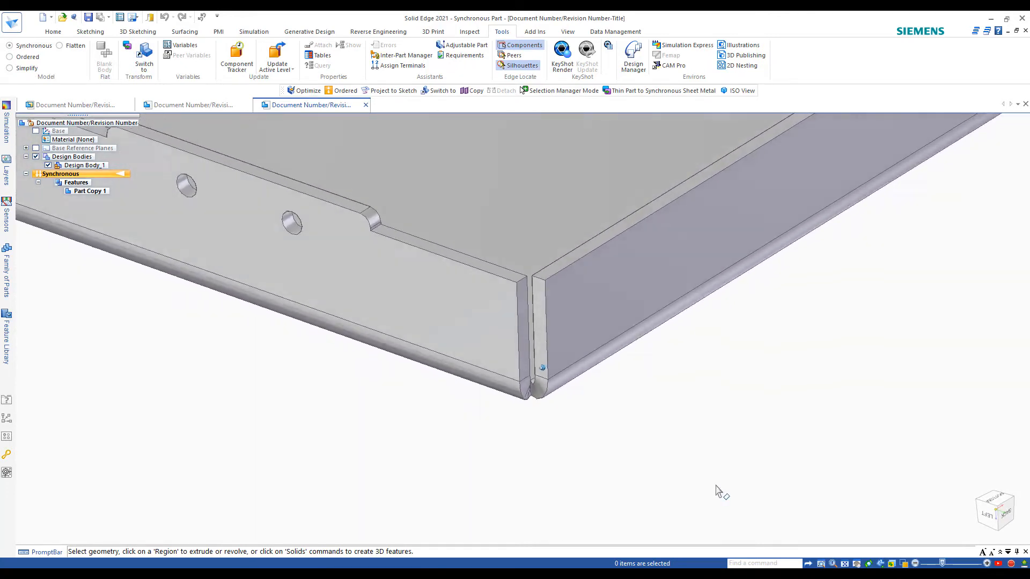
{"action": "scroll", "coordinate": [717, 486], "scroll_direction": "down", "scroll_amount": 5}
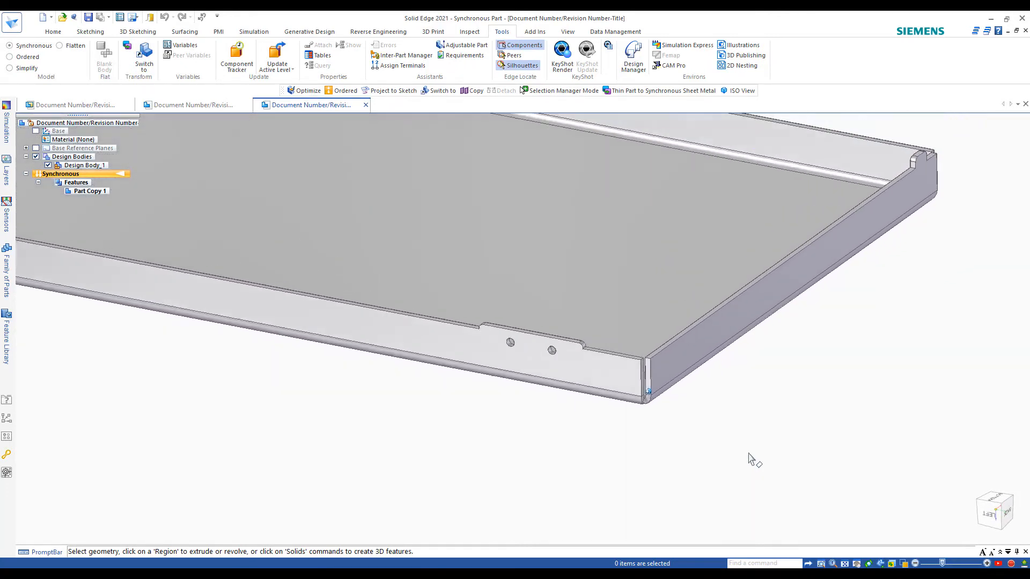
{"action": "scroll", "coordinate": [749, 460], "scroll_direction": "down", "scroll_amount": 5}
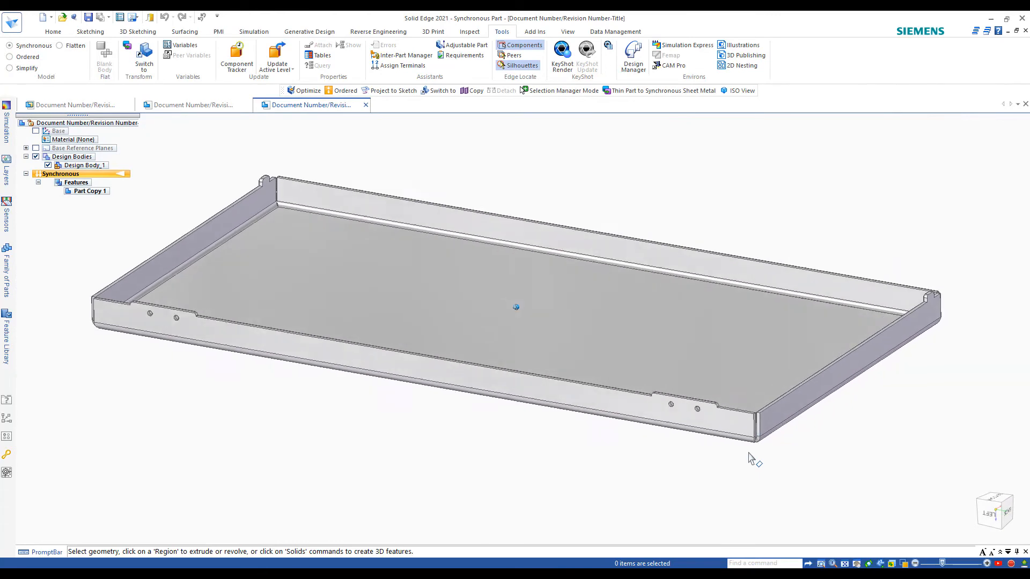
{"action": "middle_click_drag", "start_coordinate": [555, 427], "coordinate": [488, 456]}
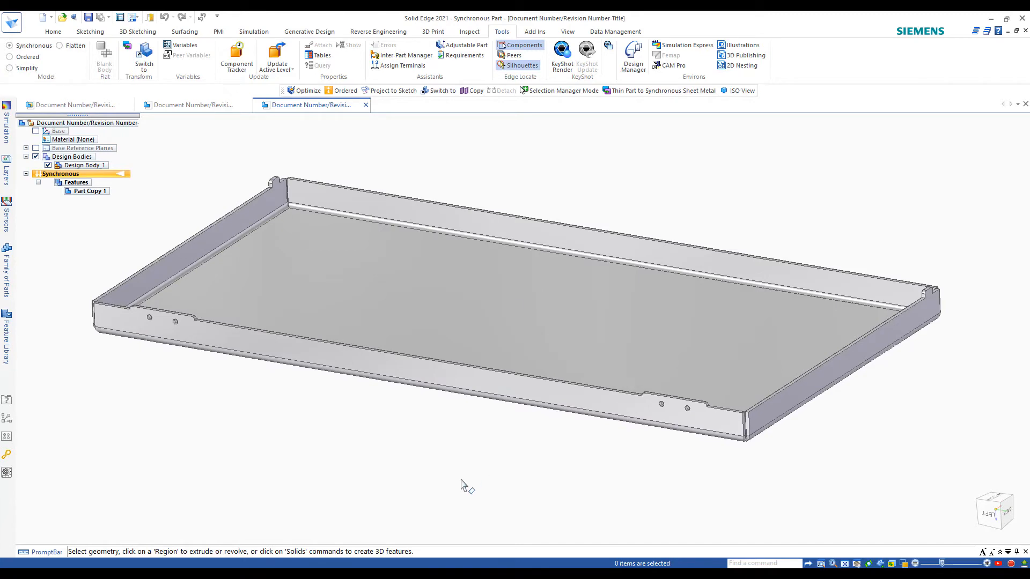
{"action": "middle_click_drag", "start_coordinate": [460, 485], "coordinate": [542, 466]}
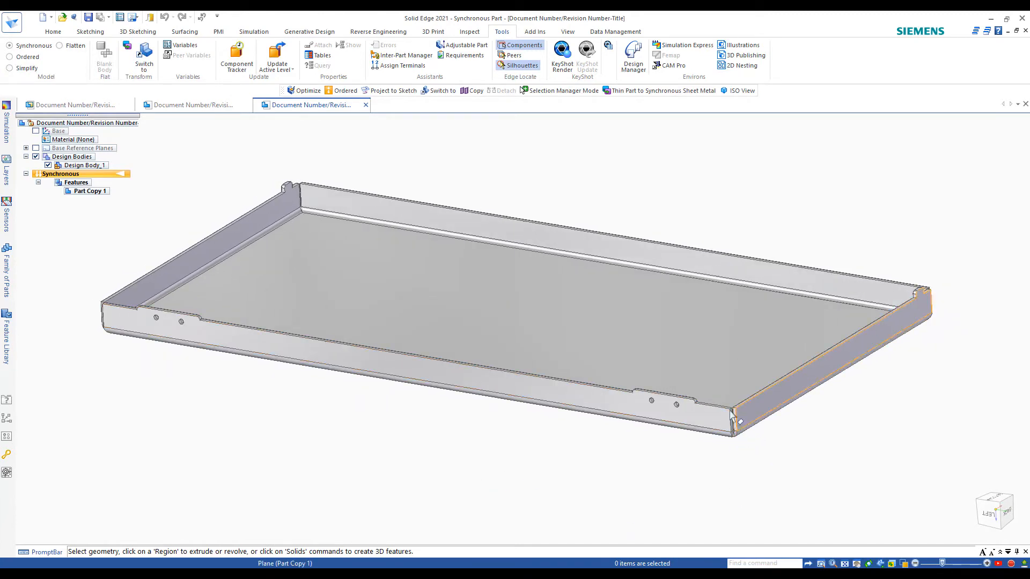
{"action": "middle_click_drag", "start_coordinate": [614, 476], "coordinate": [624, 470]}
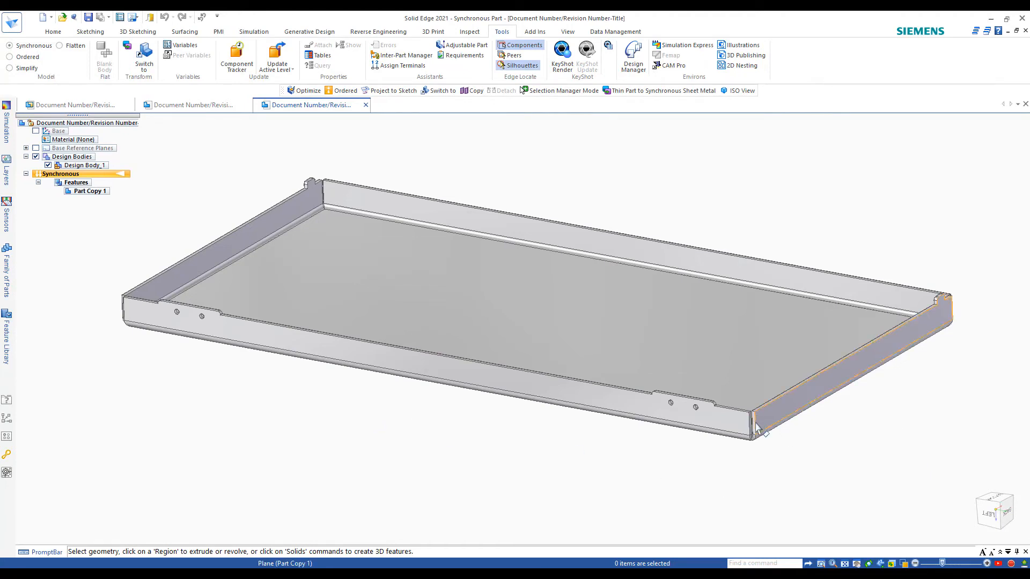
{"action": "middle_click", "coordinate": [534, 482]}
{"action": "middle_click", "coordinate": [534, 482]}
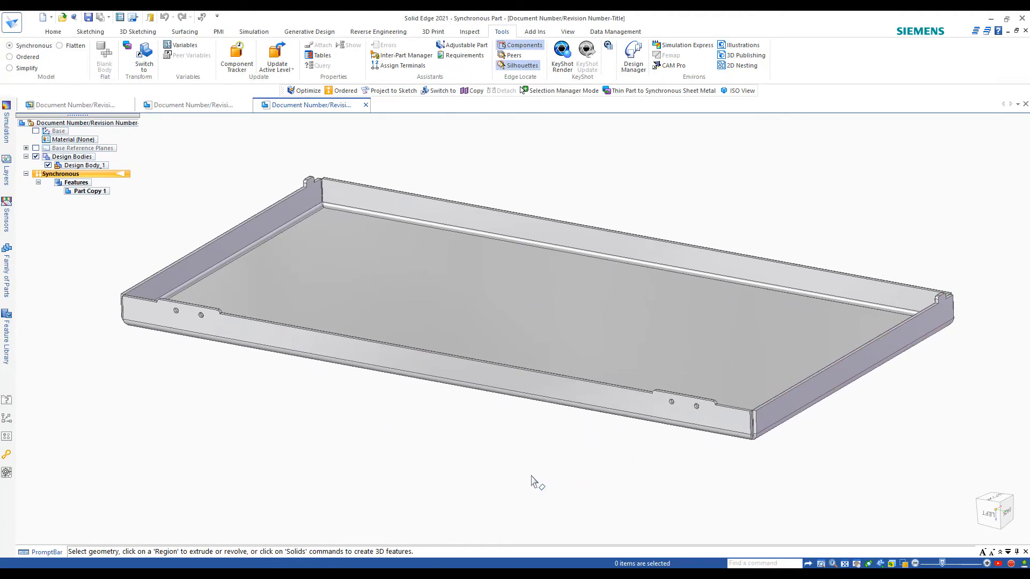
{"action": "mouse_move", "coordinate": [531, 483]}
{"action": "middle_mouse_down"}
{"action": "mouse_move", "coordinate": [384, 453]}
{"action": "mouse_move", "coordinate": [403, 371]}
{"action": "middle_mouse_up"}
{"action": "middle_click", "coordinate": [411, 359]}
{"action": "middle_click", "coordinate": [411, 358]}
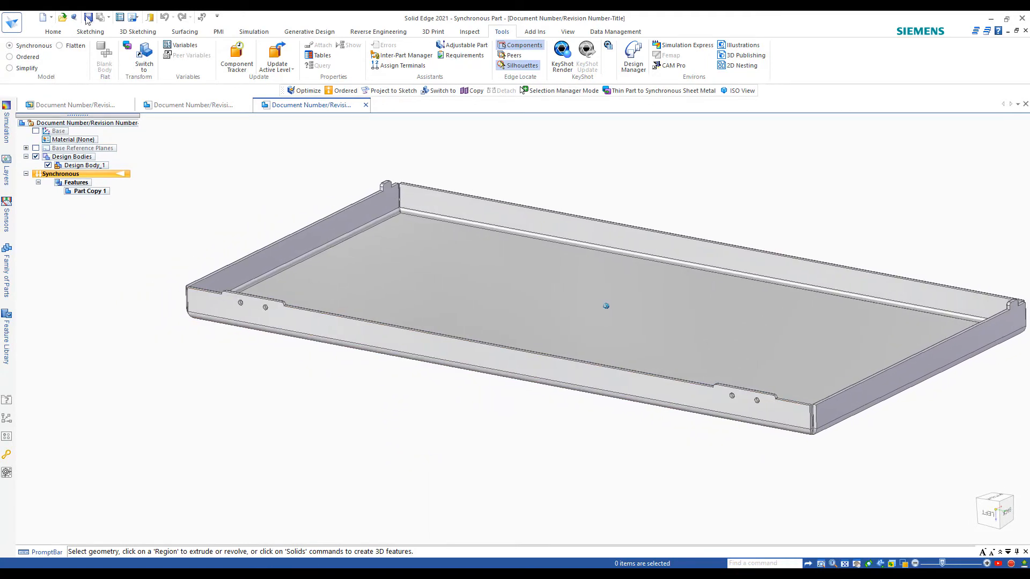
Use Selection Manager's Equal Radius option to select all outer and inner bend rounds around the panel's floor, and delete them.
{"action": "left_click", "coordinate": [54, 32]}
{"action": "left_click", "coordinate": [61, 69]}
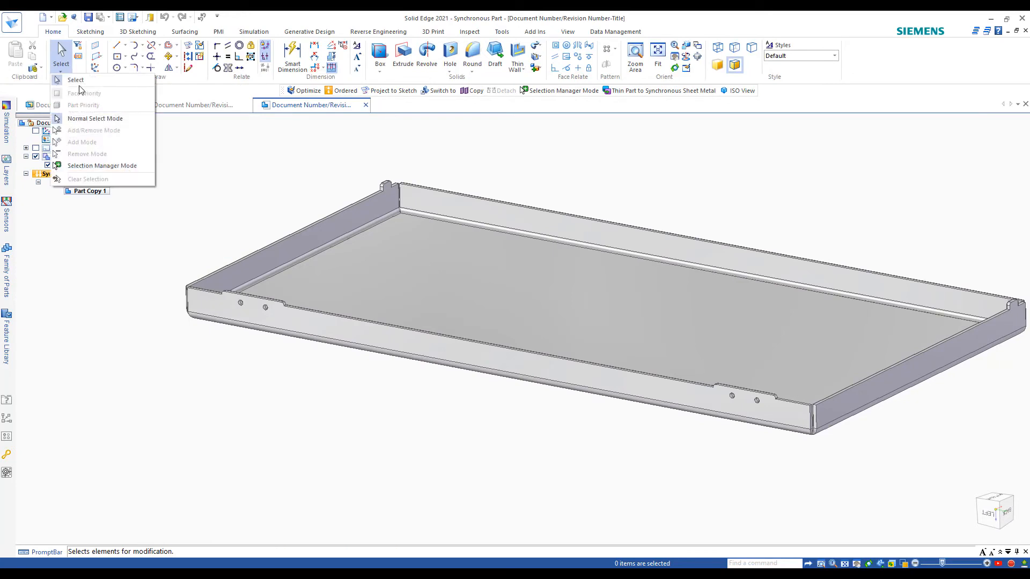
{"action": "left_click", "coordinate": [101, 166]}
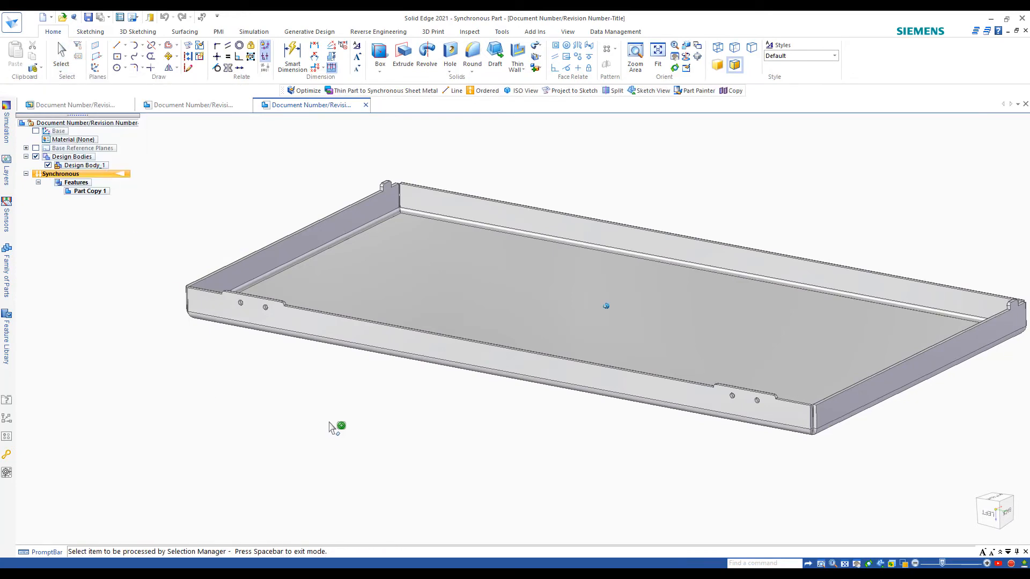
{"action": "left_click", "coordinate": [334, 346]}
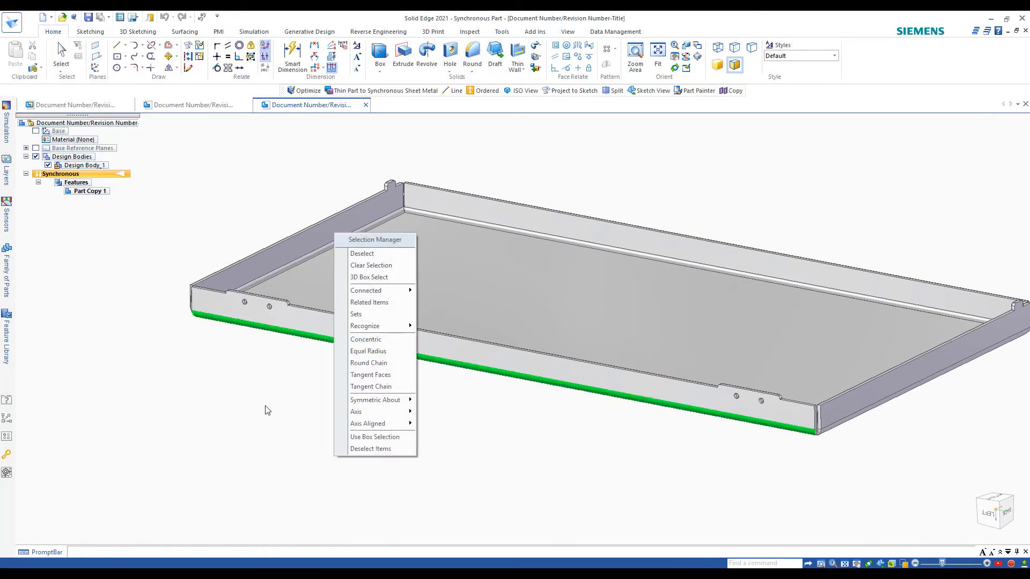
{"action": "left_click_drag", "start_coordinate": [369, 233], "coordinate": [158, 230]}
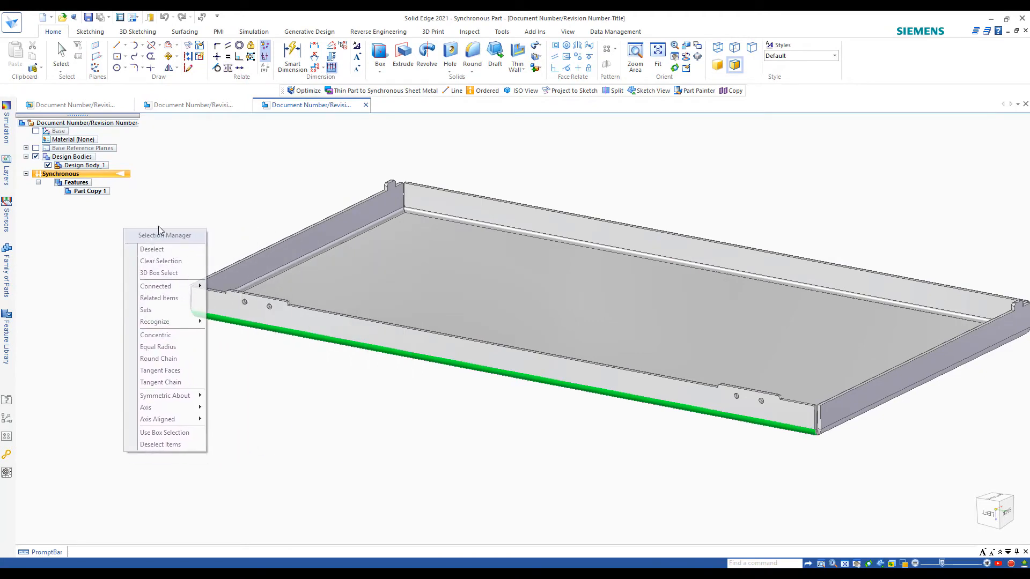
{"action": "left_click", "coordinate": [154, 352]}
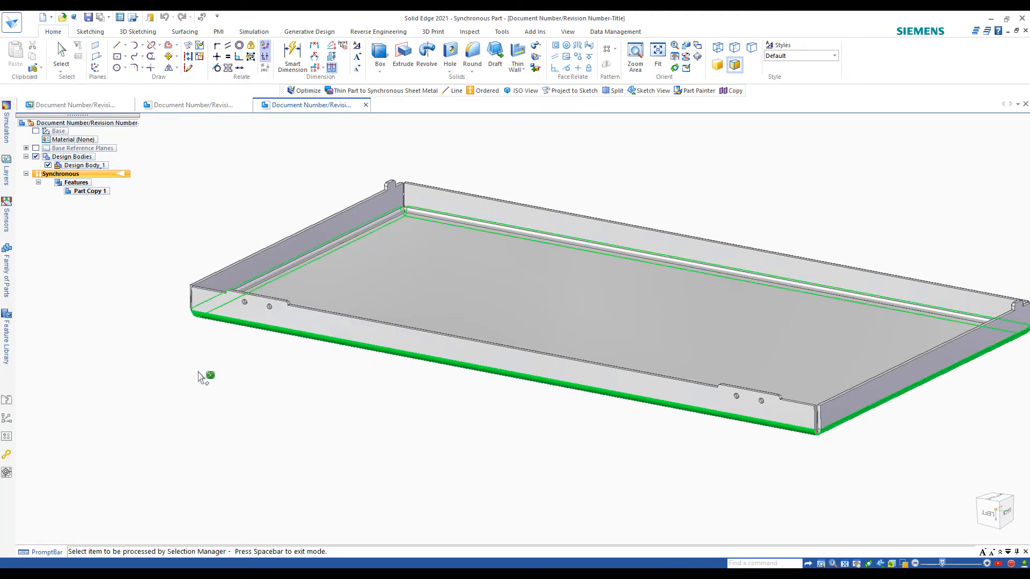
{"action": "middle_click_drag", "start_coordinate": [205, 373], "coordinate": [212, 386]}
{"action": "scroll", "coordinate": [208, 383], "scroll_direction": "up", "scroll_amount": 5}
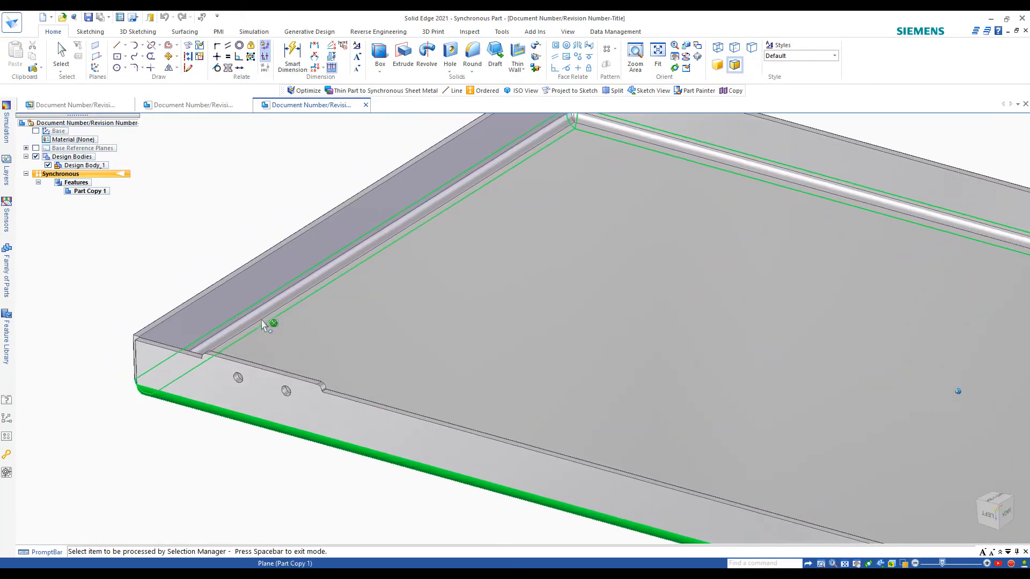
{"action": "left_click", "coordinate": [282, 306]}
{"action": "scroll", "coordinate": [181, 427], "scroll_direction": "down", "scroll_amount": 2}
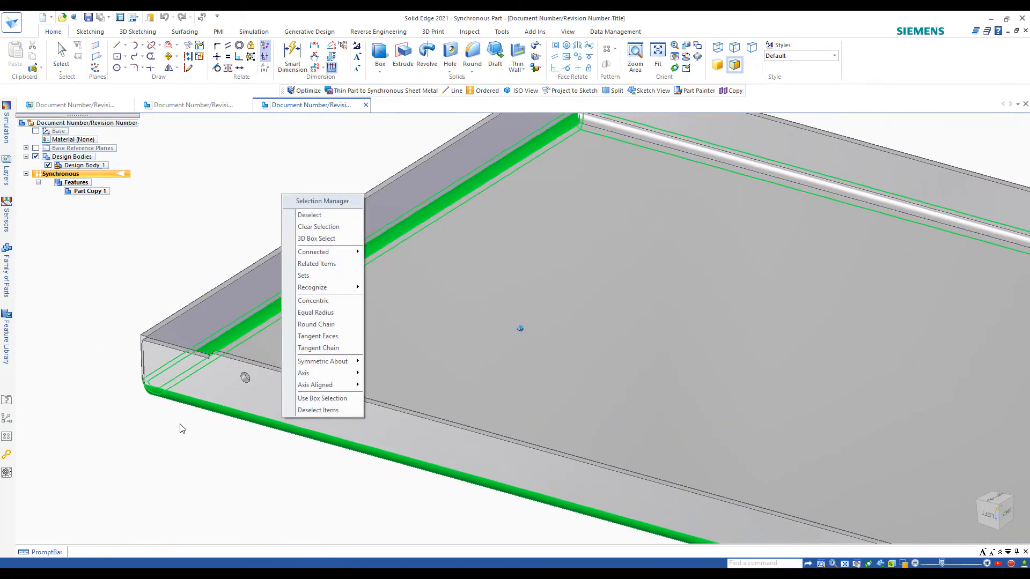
{"action": "left_click_drag", "start_coordinate": [330, 206], "coordinate": [159, 217]}
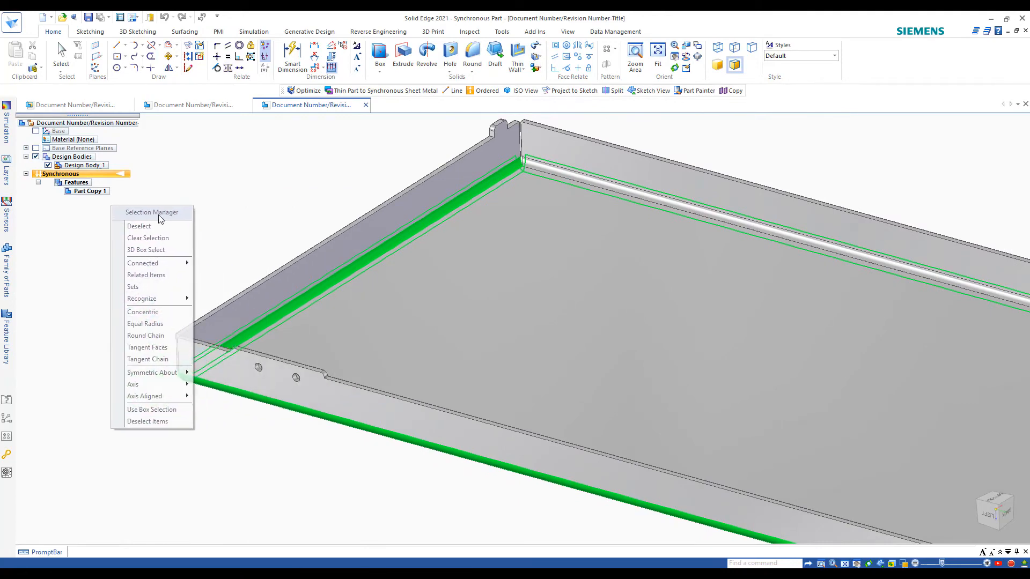
{"action": "left_click", "coordinate": [144, 324]}
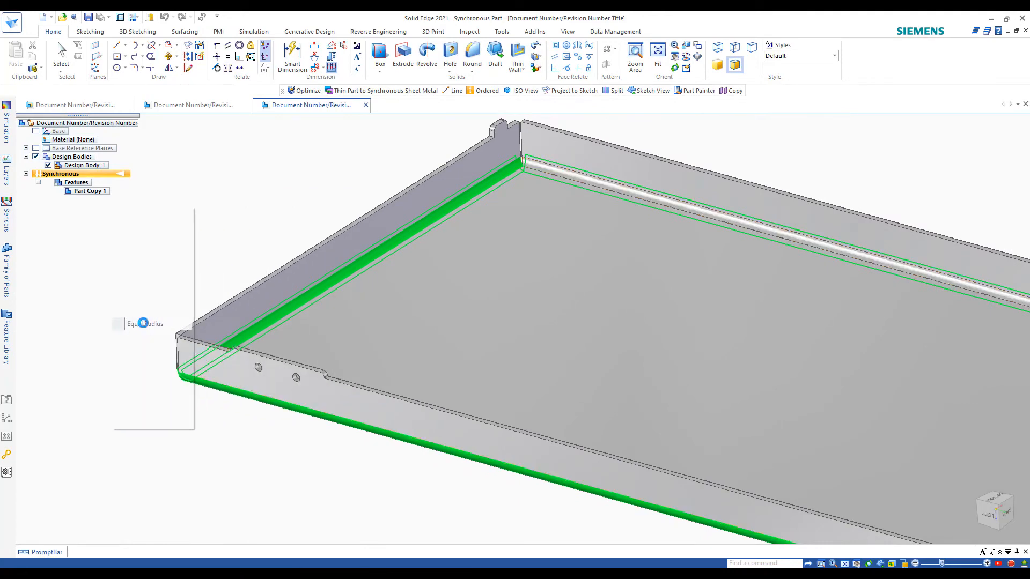
{"action": "scroll", "coordinate": [258, 402], "scroll_direction": "down", "scroll_amount": 5}
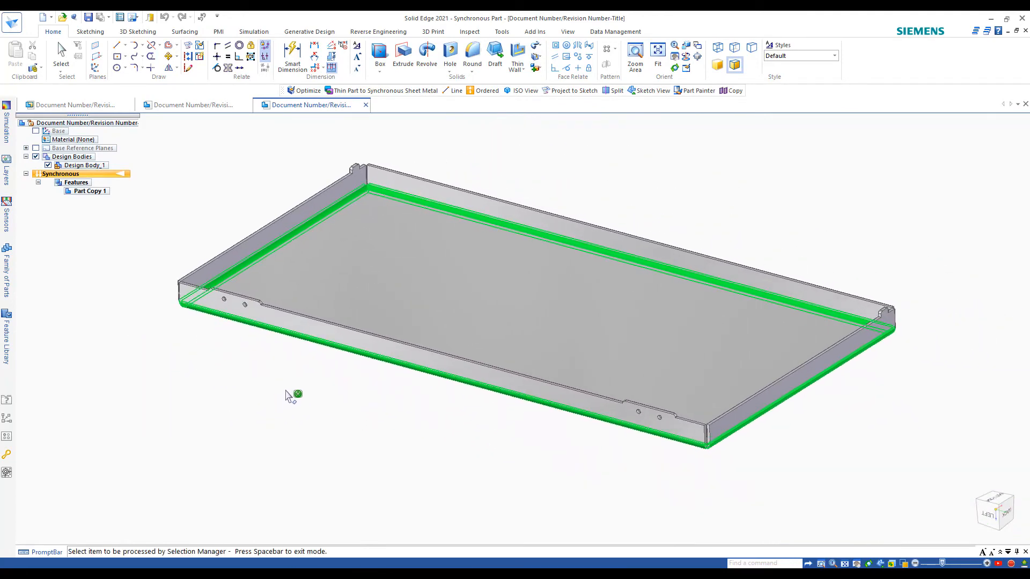
{"action": "key", "text": "space"}
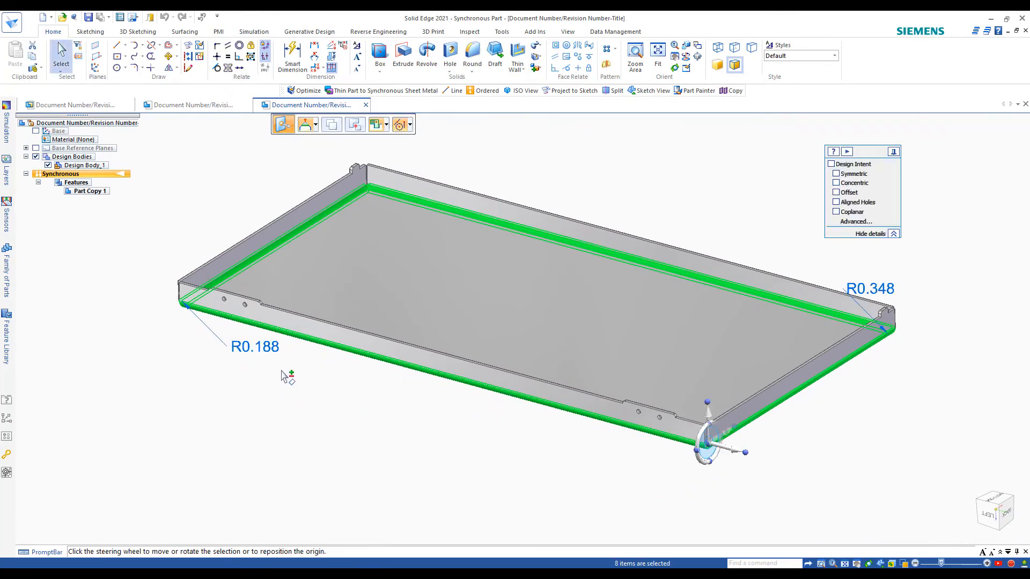
{"action": "key", "text": "Escape"}
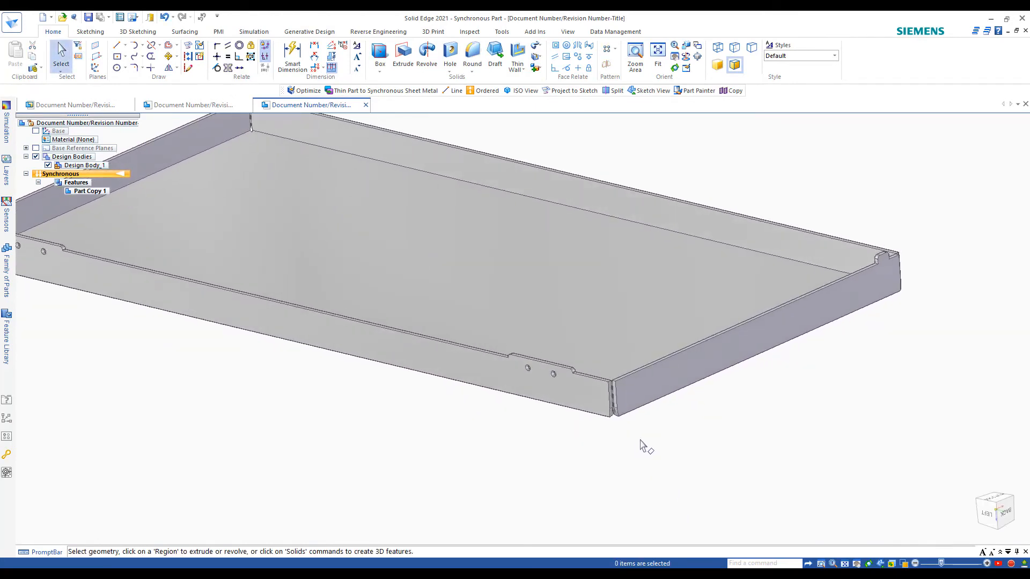
Select the gap and relief faces at all four corners of the panel and delete them to close the corners.
{"action": "left_click", "coordinate": [612, 394]}
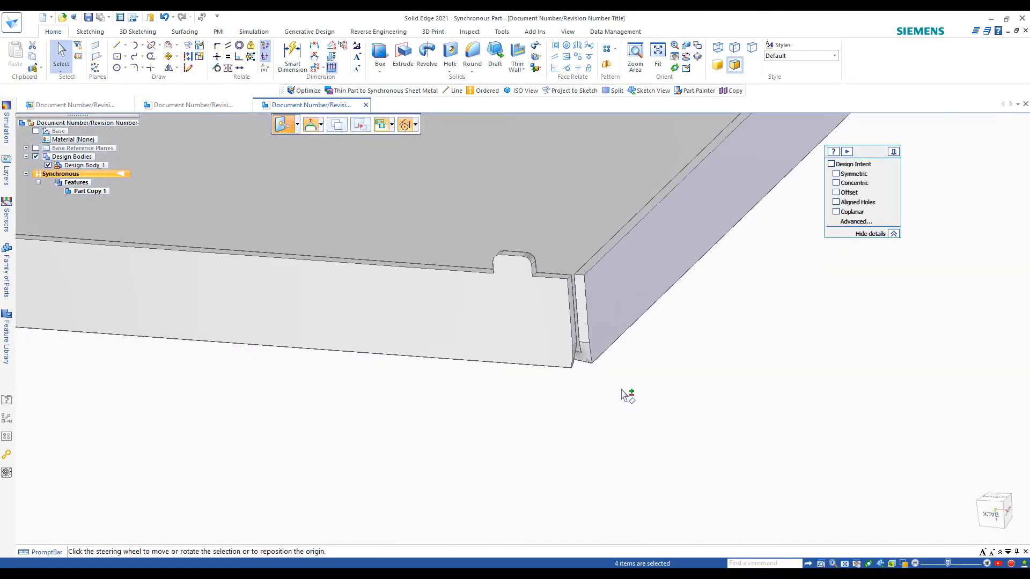
{"action": "left_click_drag", "start_coordinate": [621, 390], "coordinate": [568, 307]}
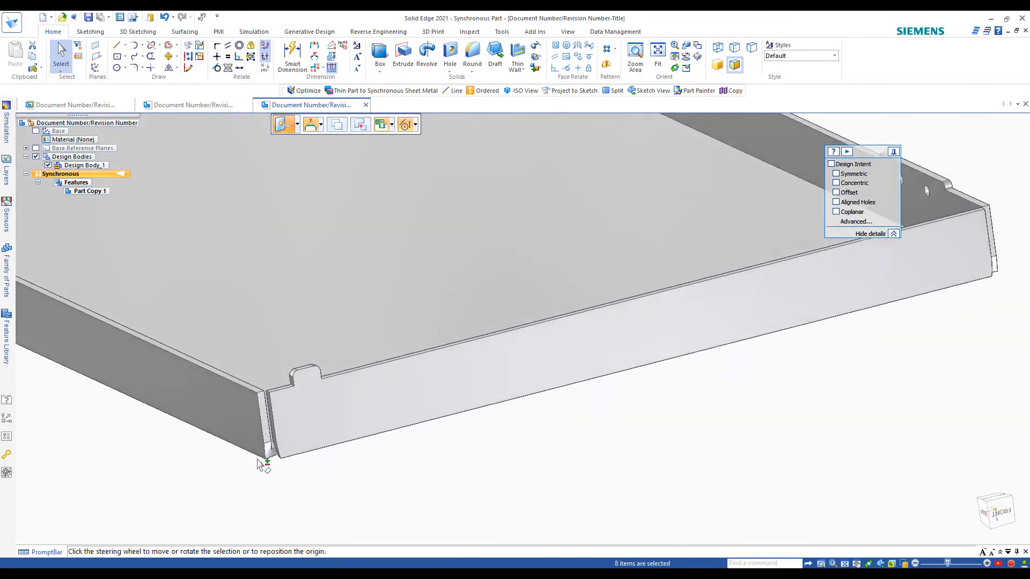
{"action": "left_click_drag", "start_coordinate": [301, 493], "coordinate": [245, 394]}
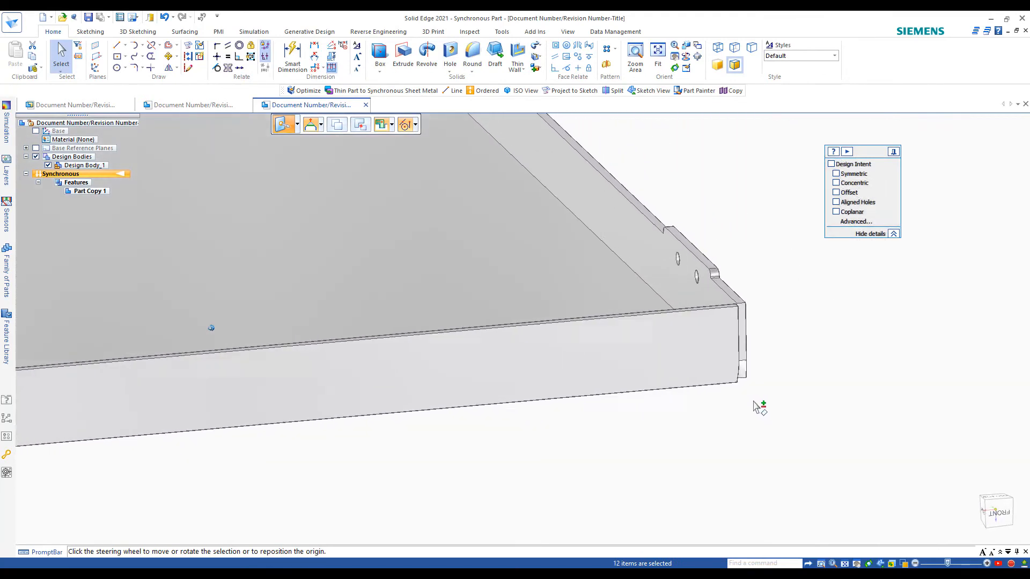
{"action": "left_click_drag", "start_coordinate": [751, 429], "coordinate": [707, 272]}
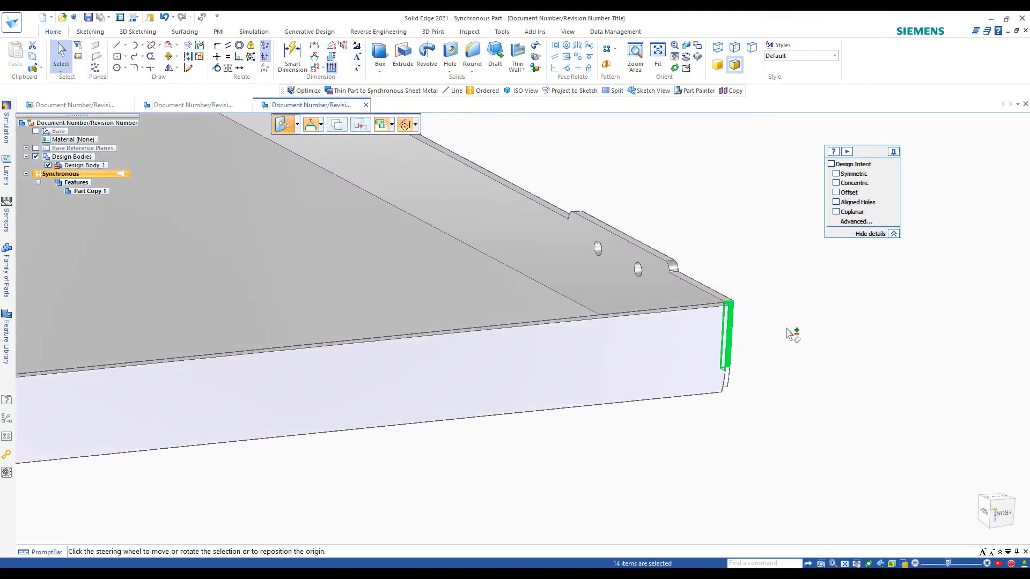
{"action": "left_click_drag", "start_coordinate": [778, 434], "coordinate": [703, 229]}
{"action": "key", "text": "Escape"}
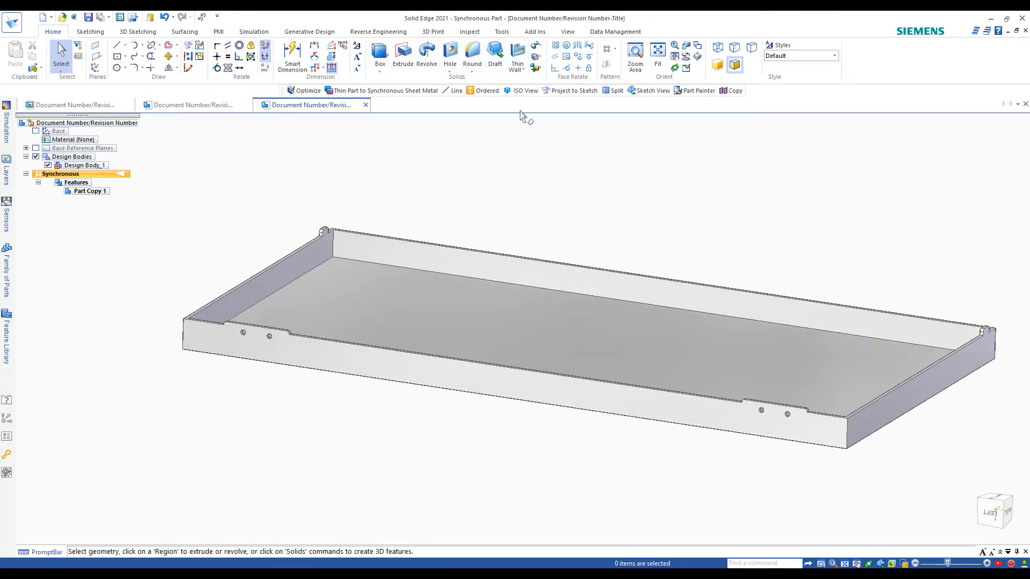
Switch the part to the synchronous sheet metal environment and rip the panel's vertical corner edges with Rip Corner.
{"action": "left_click", "coordinate": [501, 32]}
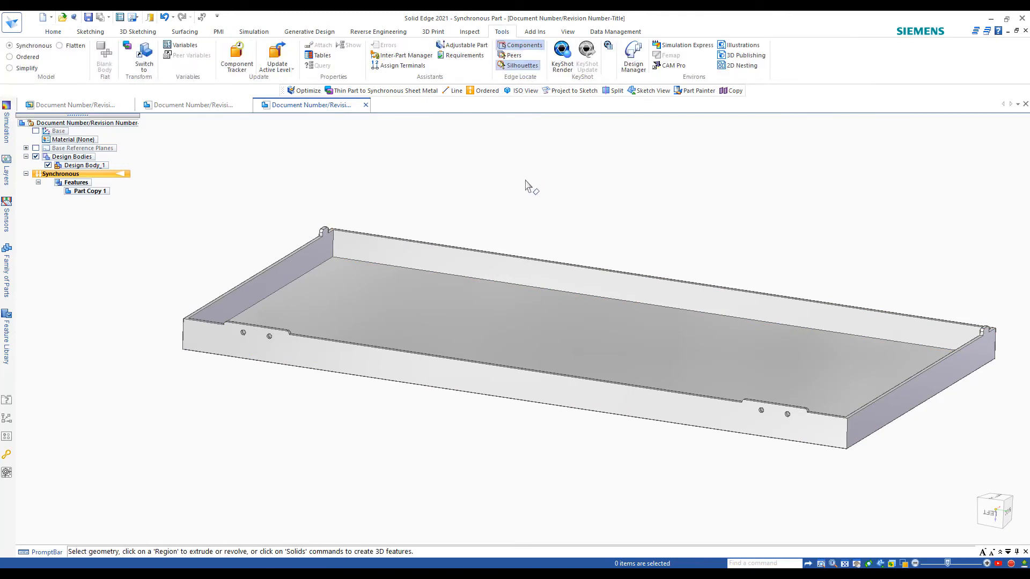
{"action": "left_click", "coordinate": [144, 58]}
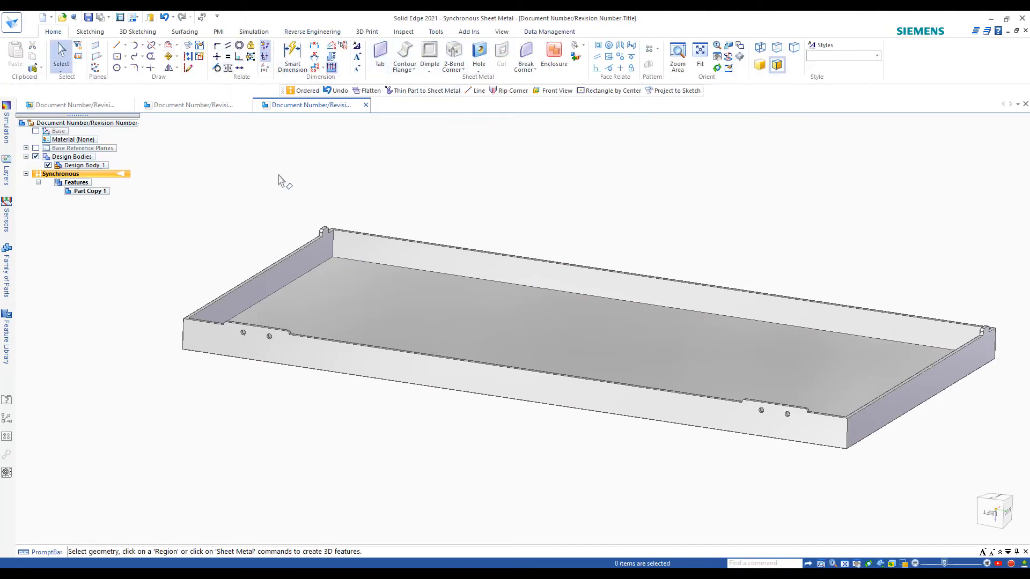
{"action": "left_click", "coordinate": [462, 70]}
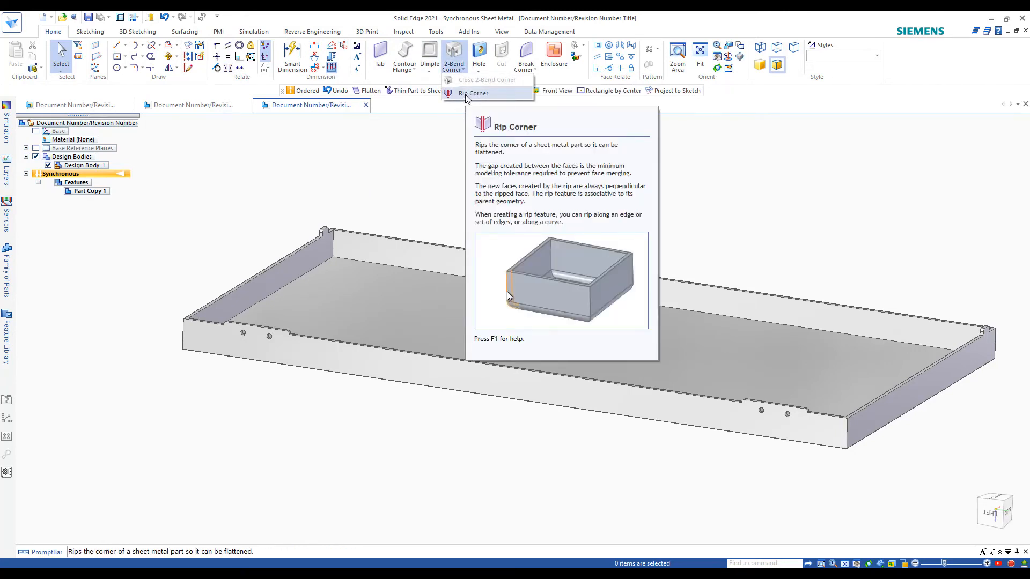
{"action": "left_click", "coordinate": [466, 94]}
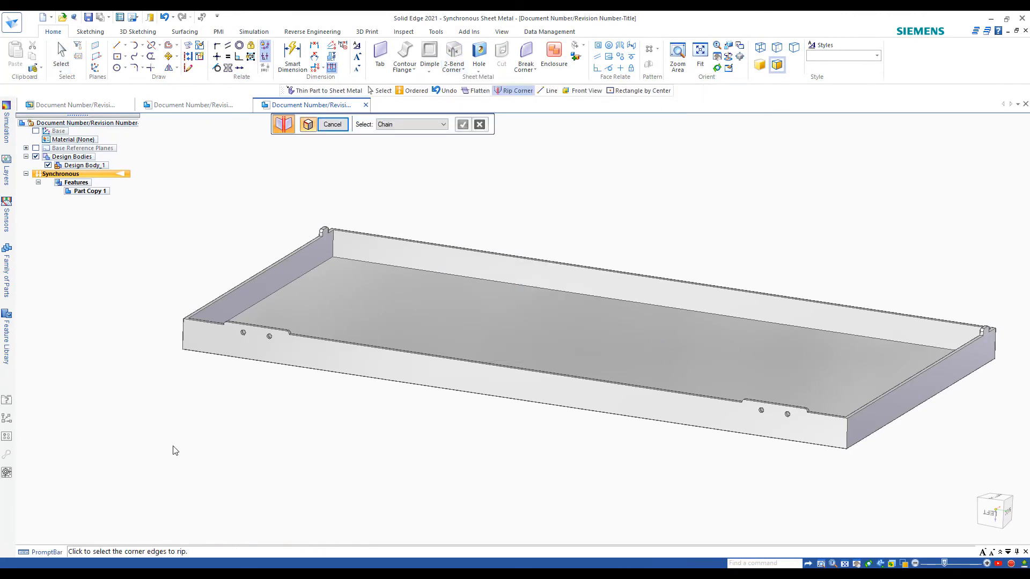
{"action": "scroll", "coordinate": [161, 407], "scroll_direction": "up", "scroll_amount": 2}
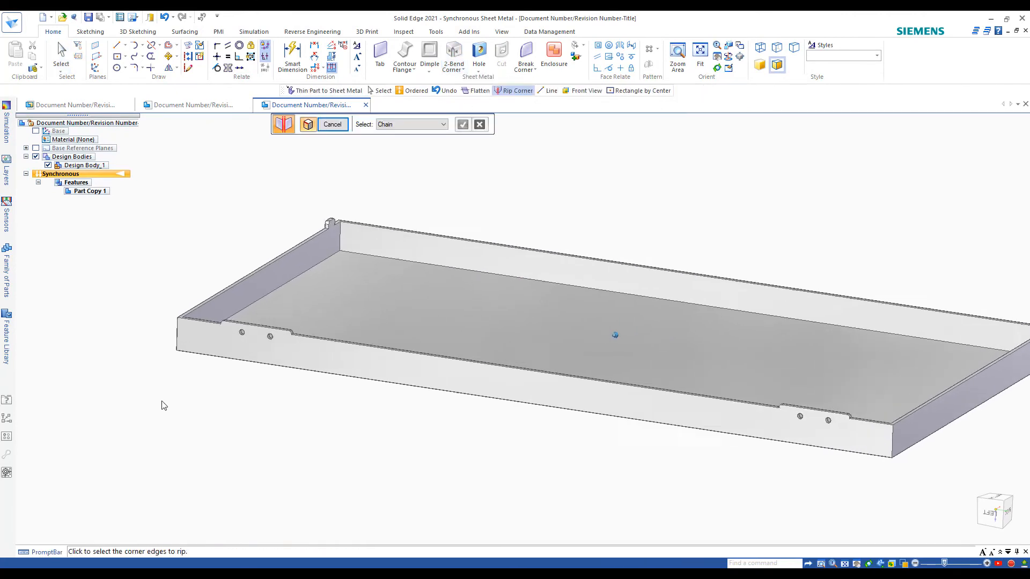
{"action": "left_click", "coordinate": [172, 339]}
{"action": "middle_click_drag", "start_coordinate": [545, 453], "coordinate": [627, 379]}
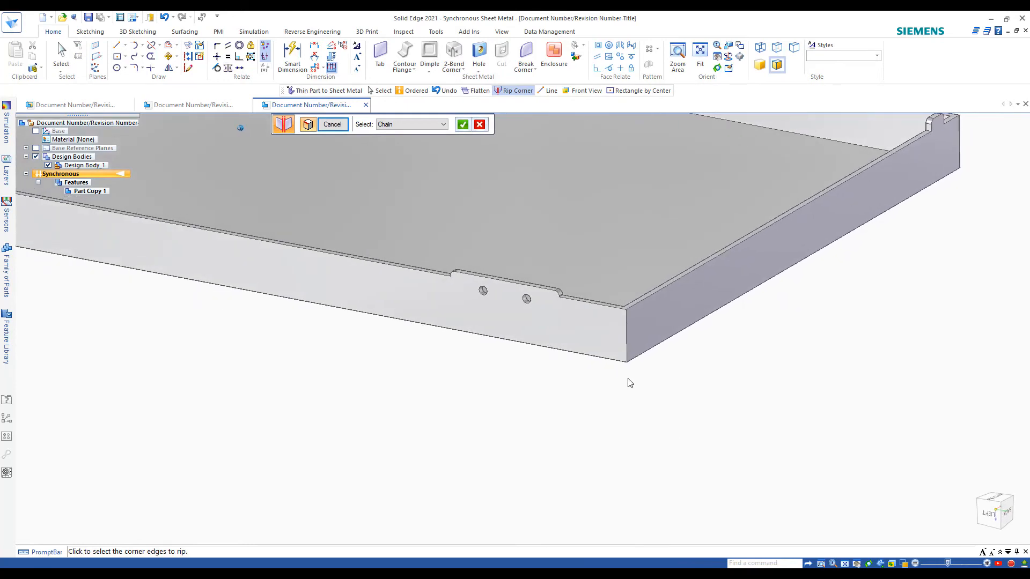
{"action": "left_click", "coordinate": [627, 353]}
{"action": "middle_click_drag", "start_coordinate": [708, 361], "coordinate": [304, 252]}
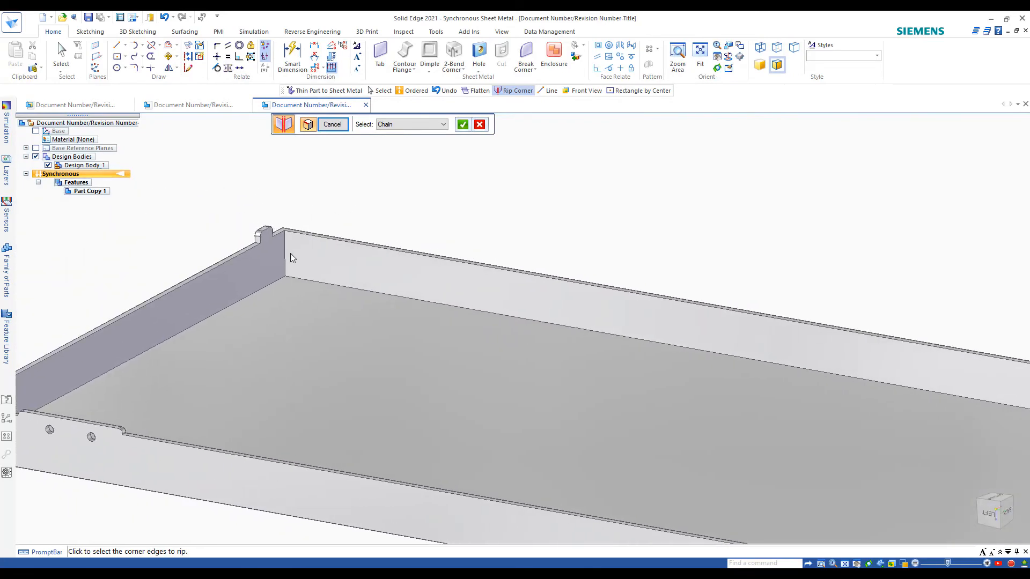
{"action": "left_click", "coordinate": [285, 253]}
{"action": "scroll", "coordinate": [484, 271], "scroll_direction": "down", "scroll_amount": 2}
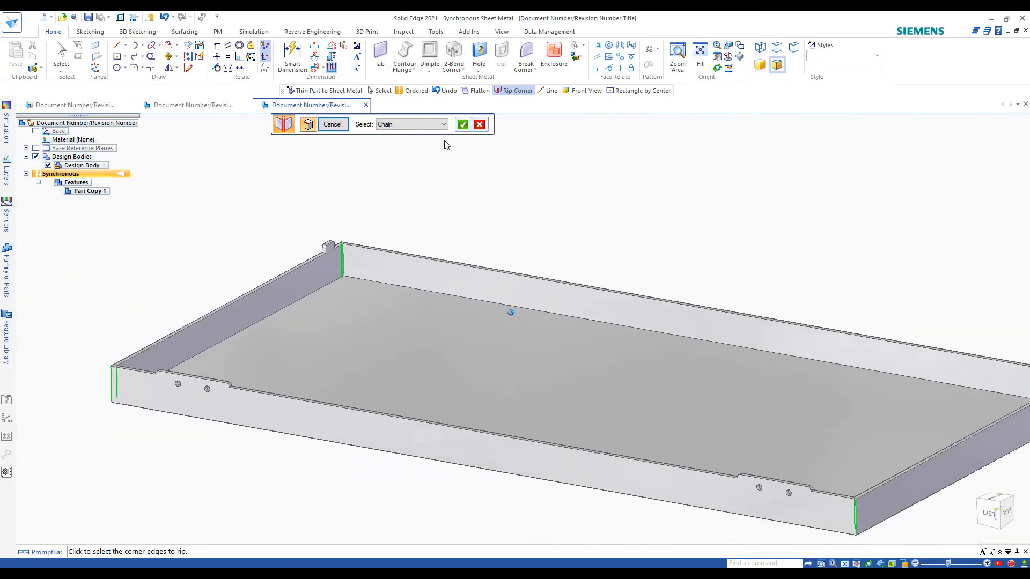
{"action": "left_click", "coordinate": [463, 125]}
{"action": "right_click", "coordinate": [465, 165]}
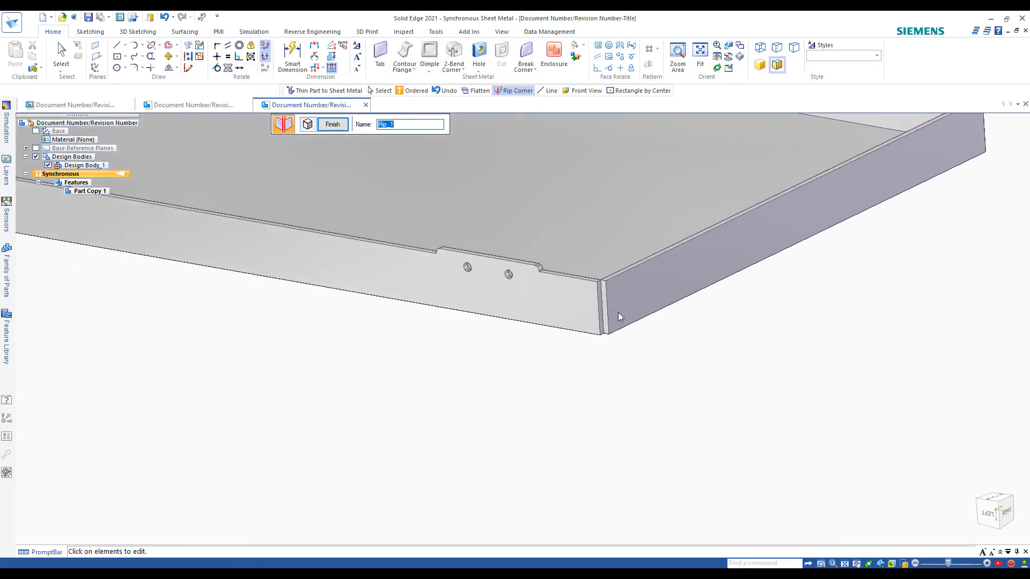
Finish the corner rip and convert the panel with Thin Part to Sheet Metal, using its inner floor as the base face.
{"action": "mouse_move", "coordinate": [618, 312]}
{"action": "middle_mouse_down"}
{"action": "mouse_move", "coordinate": [564, 493]}
{"action": "mouse_move", "coordinate": [895, 375]}
{"action": "mouse_move", "coordinate": [938, 217]}
{"action": "mouse_move", "coordinate": [900, 273]}
{"action": "mouse_move", "coordinate": [297, 430]}
{"action": "mouse_move", "coordinate": [232, 241]}
{"action": "mouse_move", "coordinate": [205, 250]}
{"action": "mouse_move", "coordinate": [189, 270]}
{"action": "mouse_move", "coordinate": [255, 239]}
{"action": "middle_mouse_up"}
{"action": "scroll", "coordinate": [899, 274], "scroll_direction": "down", "scroll_amount": 3}
{"action": "left_click", "coordinate": [332, 124]}
{"action": "left_click", "coordinate": [436, 32]}
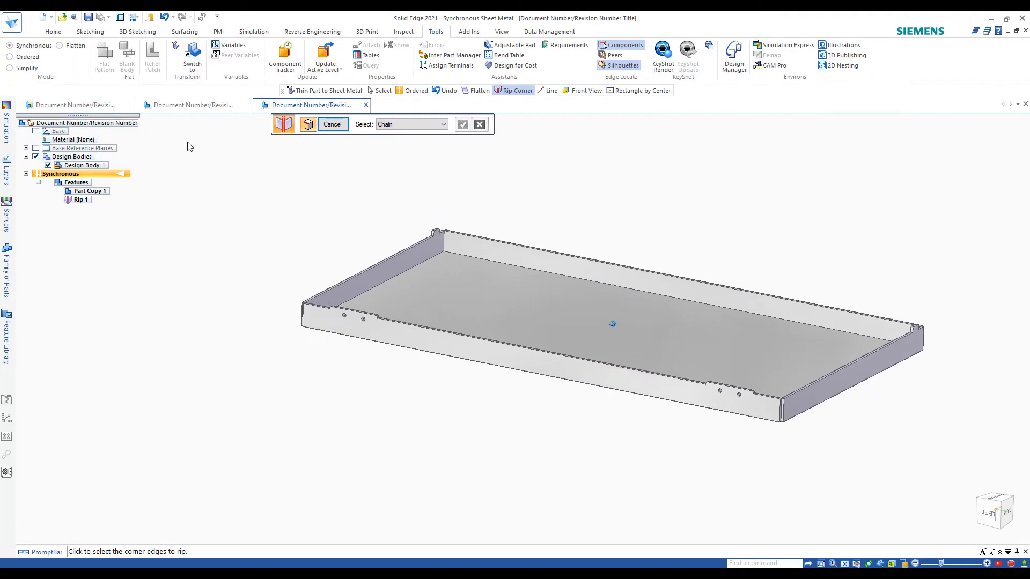
{"action": "left_click", "coordinate": [176, 49]}
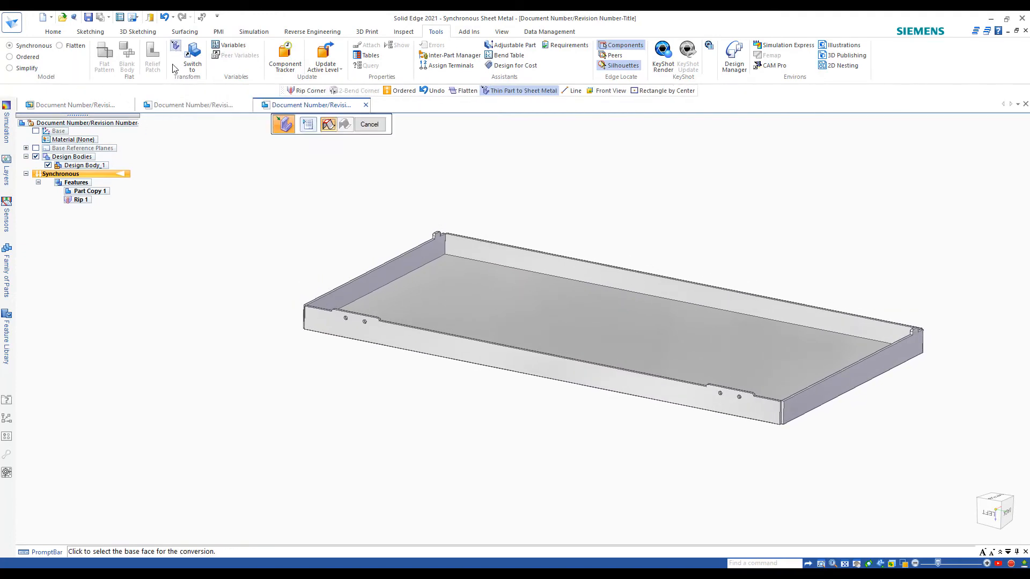
{"action": "left_click", "coordinate": [439, 306]}
{"action": "scroll", "coordinate": [459, 424], "scroll_direction": "up", "scroll_amount": 5}
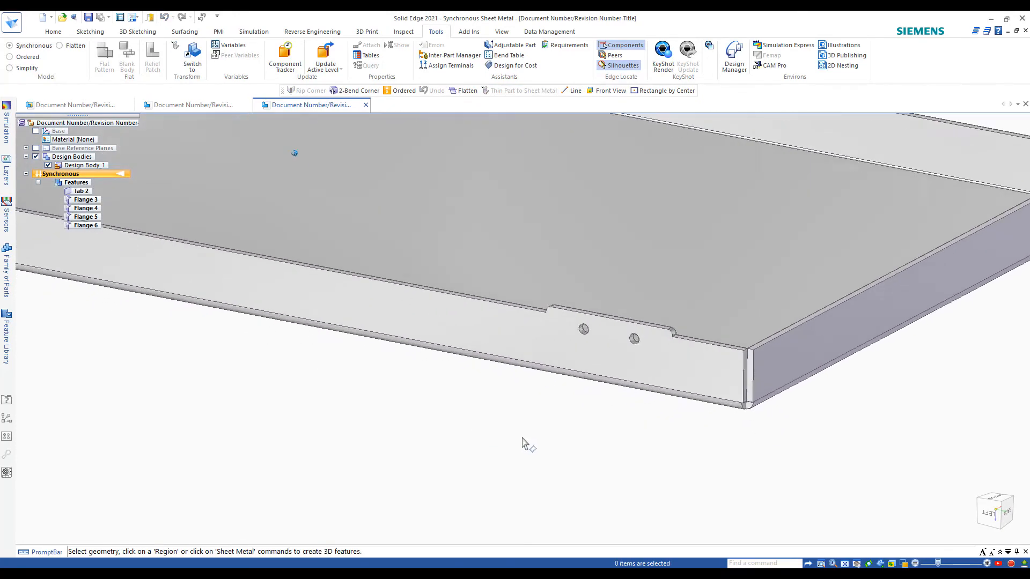
{"action": "middle_click_drag", "start_coordinate": [653, 378], "coordinate": [22, 60]}
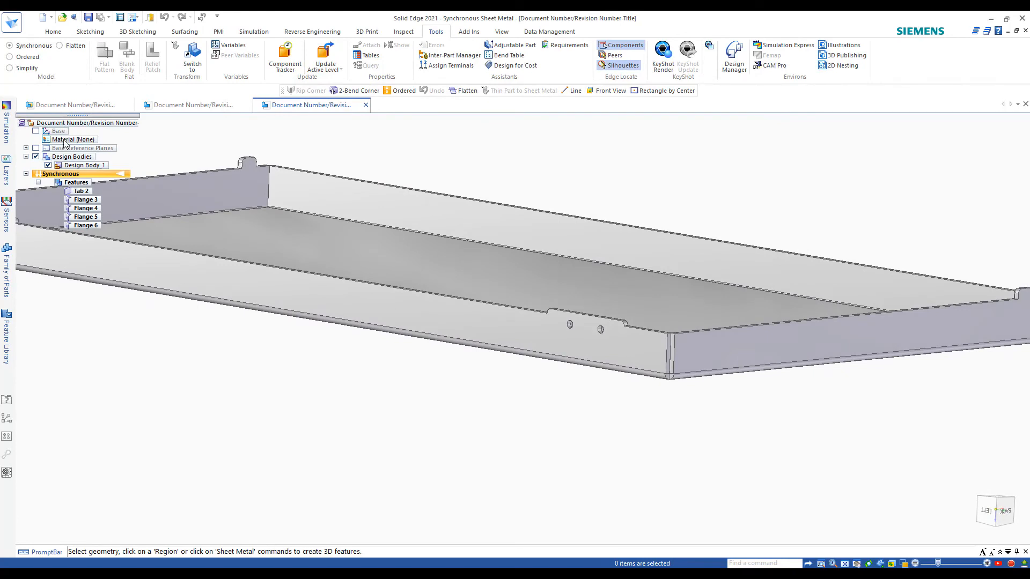
{"action": "mouse_move", "coordinate": [485, 399]}
{"action": "middle_mouse_down"}
{"action": "mouse_move", "coordinate": [478, 411]}
{"action": "mouse_move", "coordinate": [502, 402]}
{"action": "middle_mouse_up"}
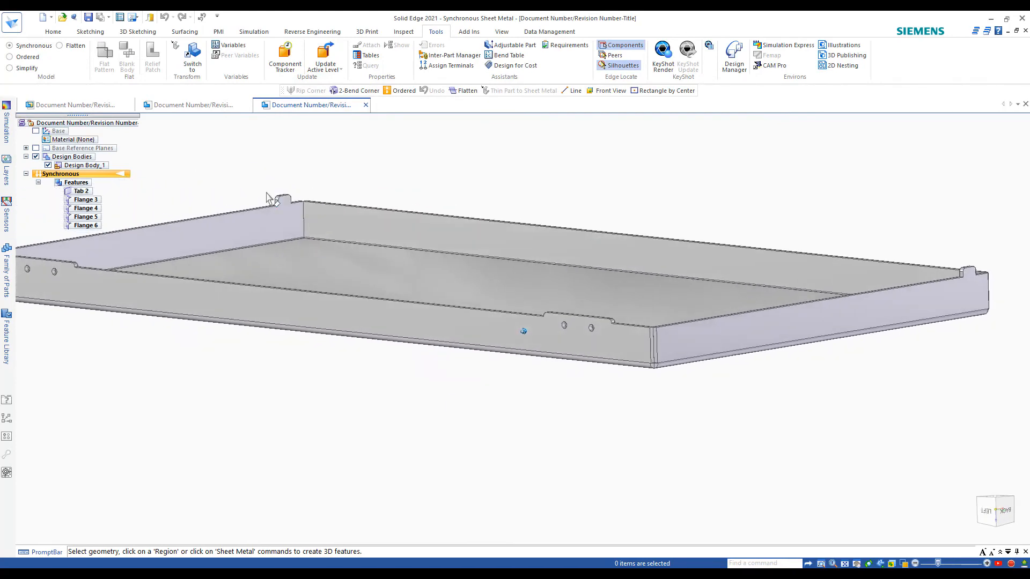
Change the bend radius in the Material Table's gage properties and apply it to the panel.
{"action": "right_click", "coordinate": [63, 140]}
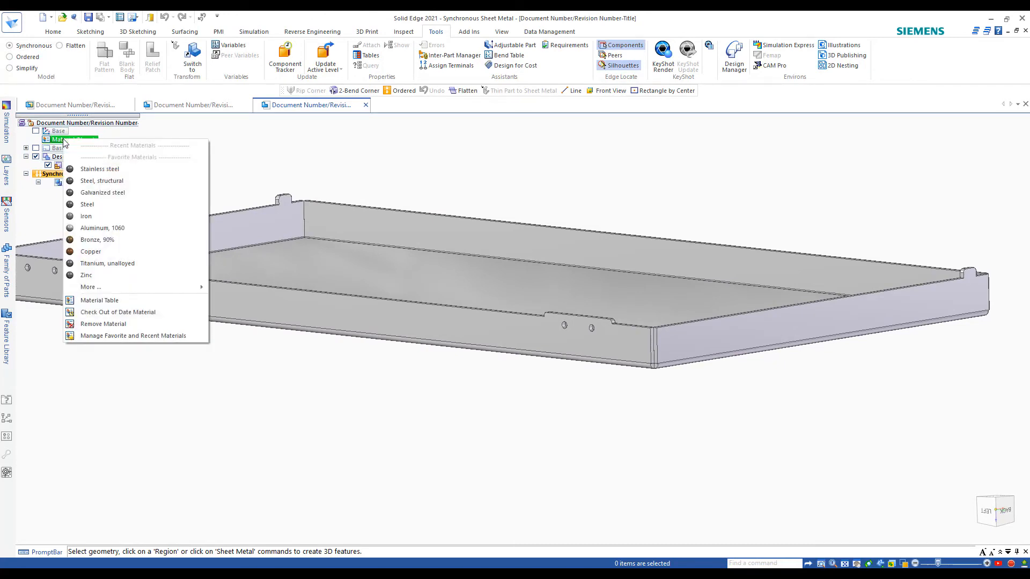
{"action": "left_click", "coordinate": [118, 301]}
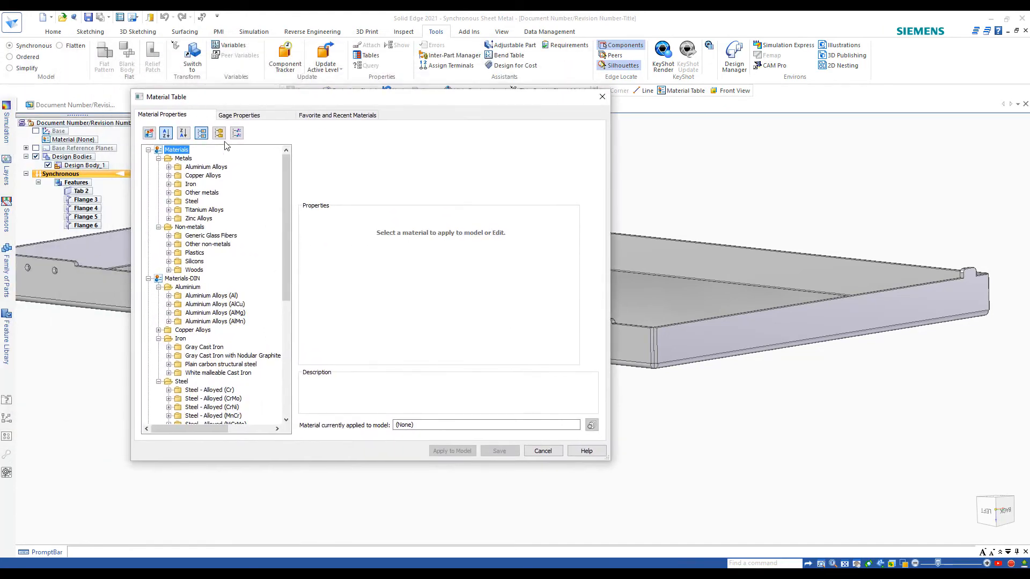
{"action": "left_click", "coordinate": [239, 116]}
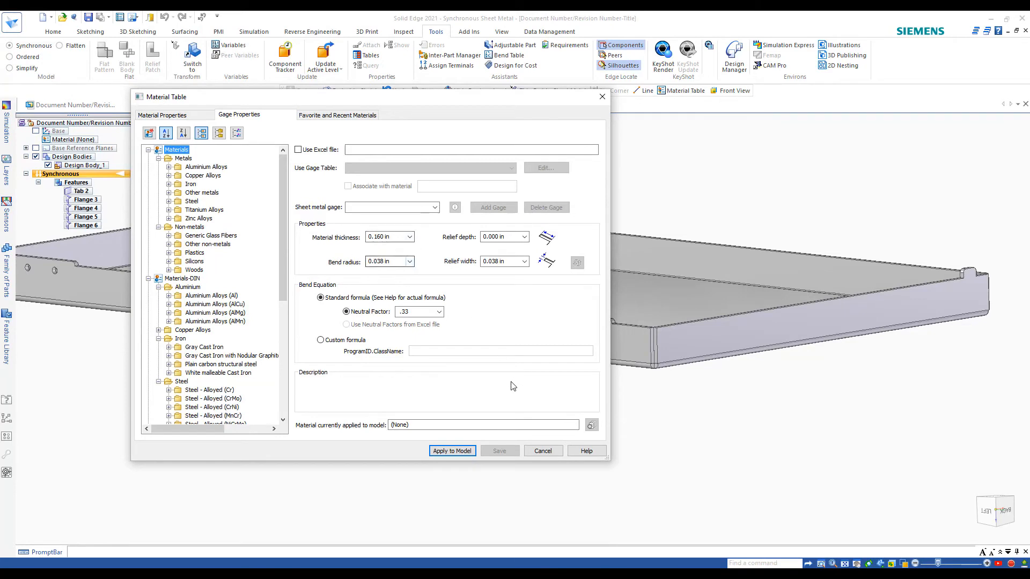
{"action": "left_click_drag", "start_coordinate": [395, 262], "coordinate": [318, 258]}
{"action": "left_click", "coordinate": [457, 454]}
{"action": "middle_click_drag", "start_coordinate": [682, 409], "coordinate": [798, 420]}
{"action": "middle_click_drag", "start_coordinate": [786, 357], "coordinate": [166, 123]}
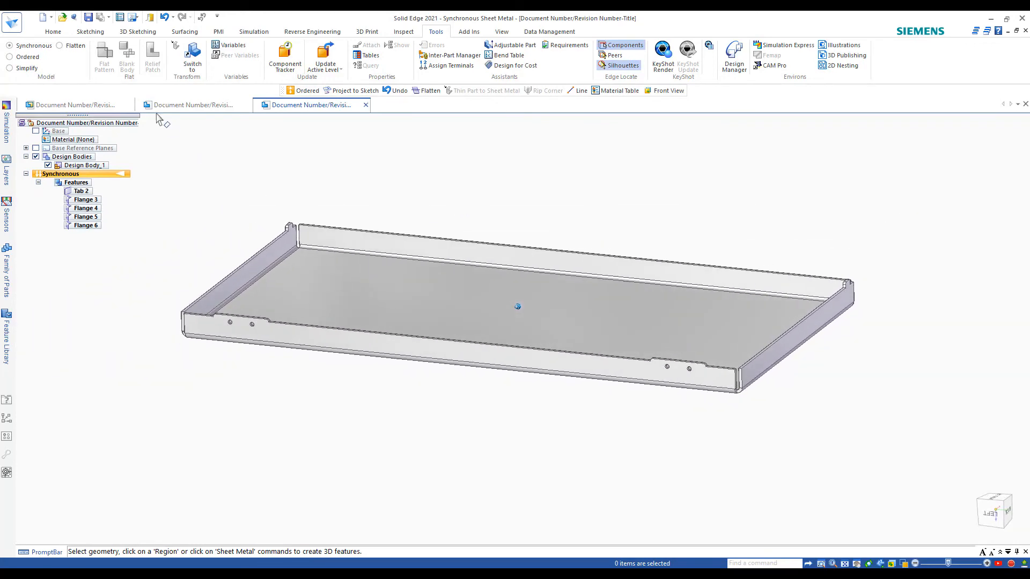
Flatten the panel with its inner floor facing up and the long front bottom edge as the x-axis.
{"action": "left_click", "coordinate": [60, 46]}
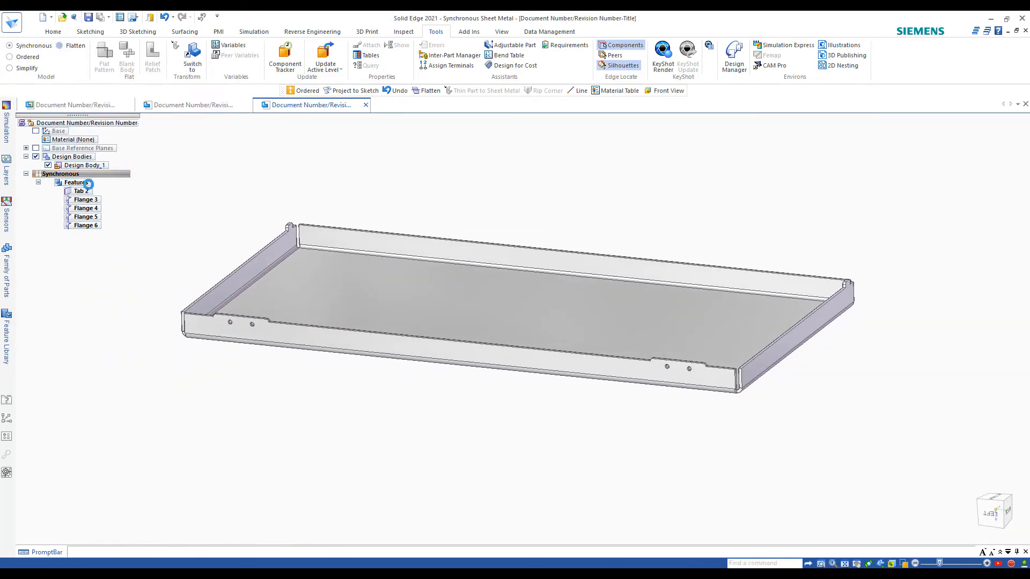
{"action": "left_click", "coordinate": [294, 302]}
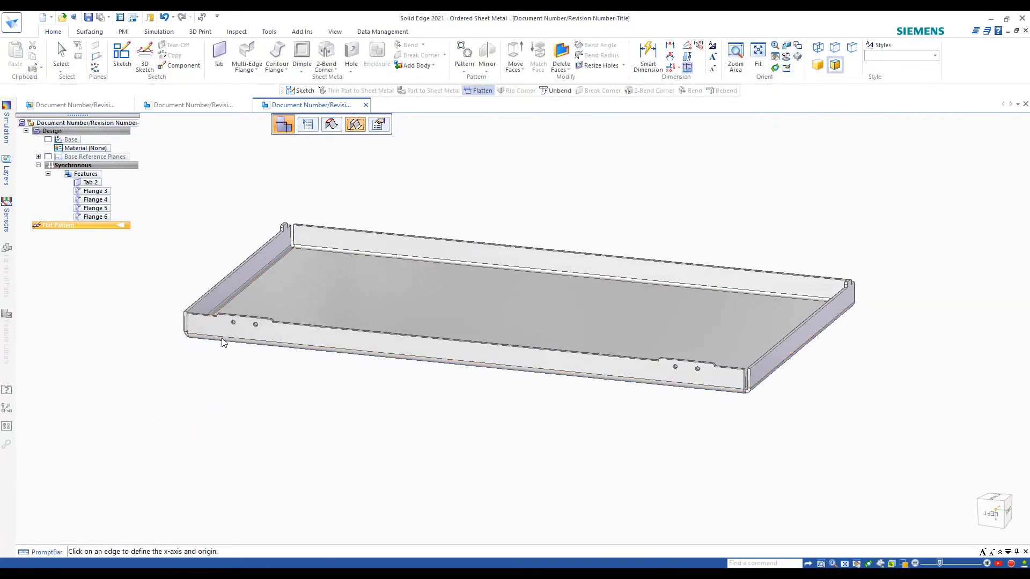
{"action": "left_click", "coordinate": [221, 341]}
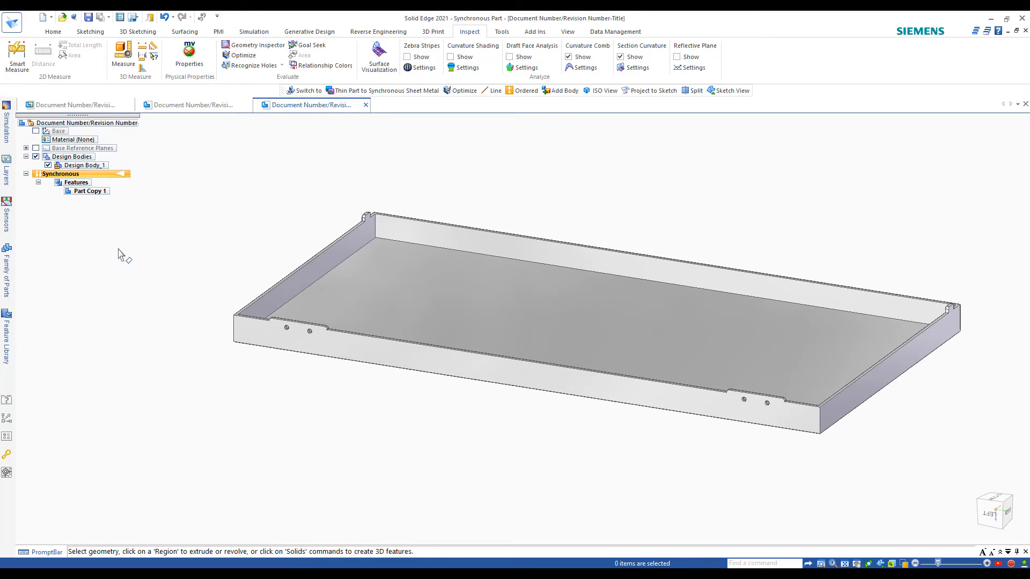
Transition the part to ordered and start Part to Sheet Metal with a custom bend radius of .16 in.
{"action": "right_click", "coordinate": [149, 221]}
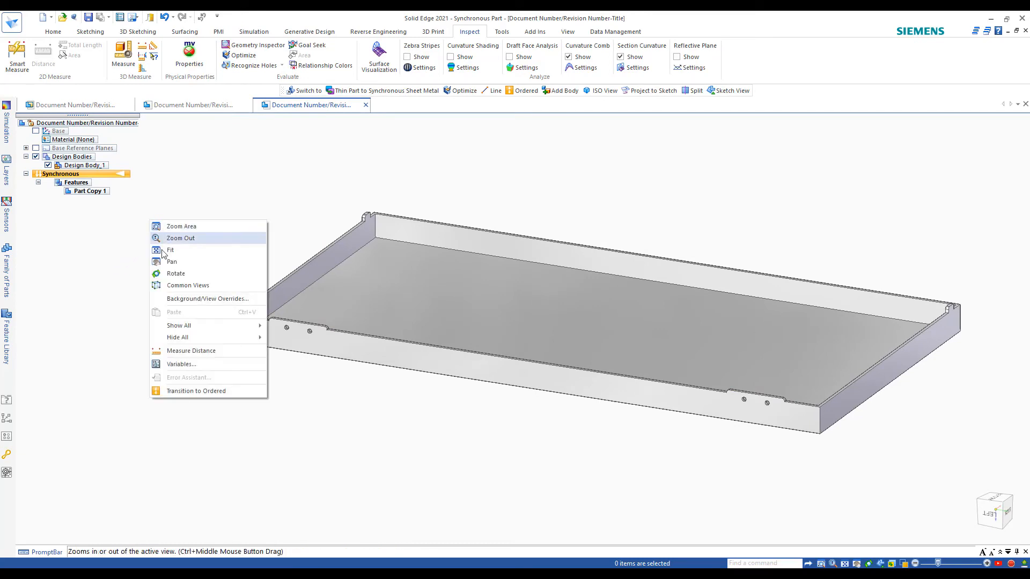
{"action": "left_click", "coordinate": [176, 393]}
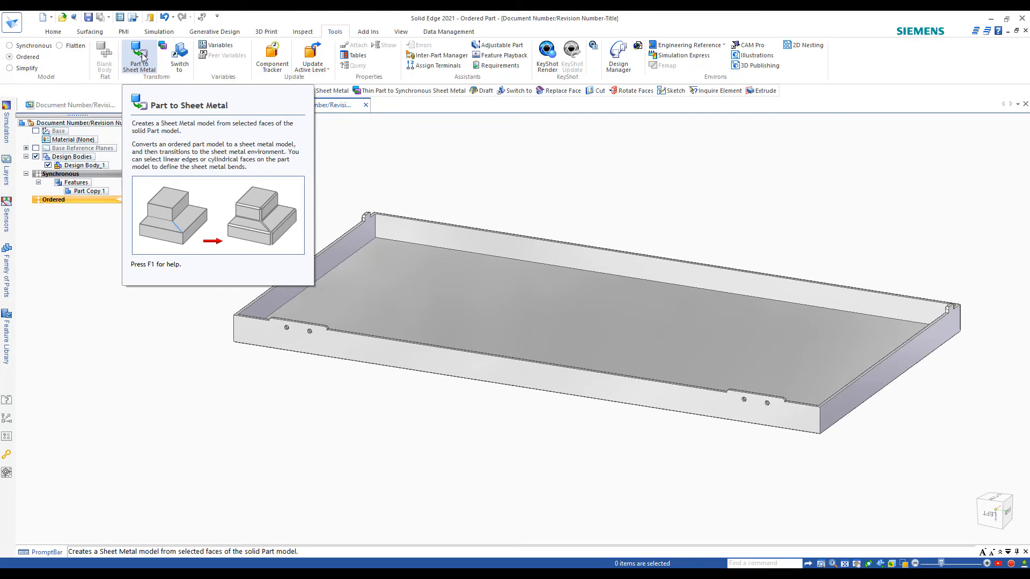
{"action": "left_click", "coordinate": [141, 60]}
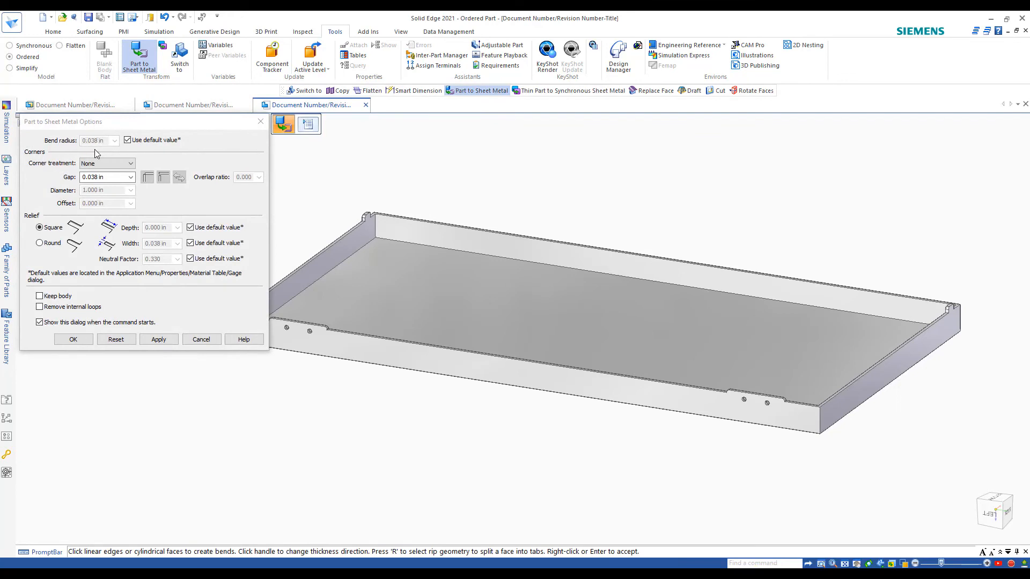
{"action": "left_click", "coordinate": [127, 141]}
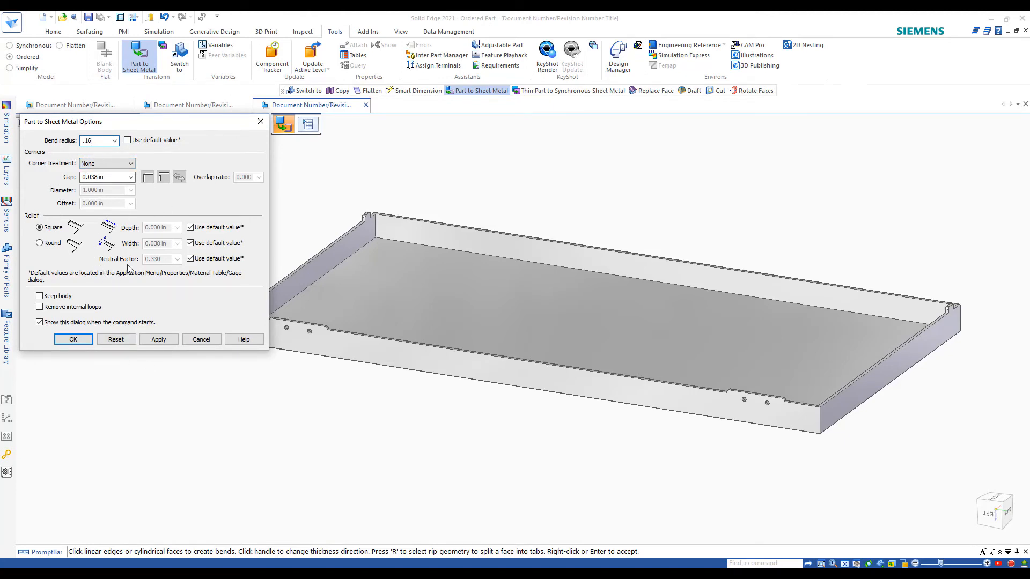
{"action": "left_click", "coordinate": [83, 341]}
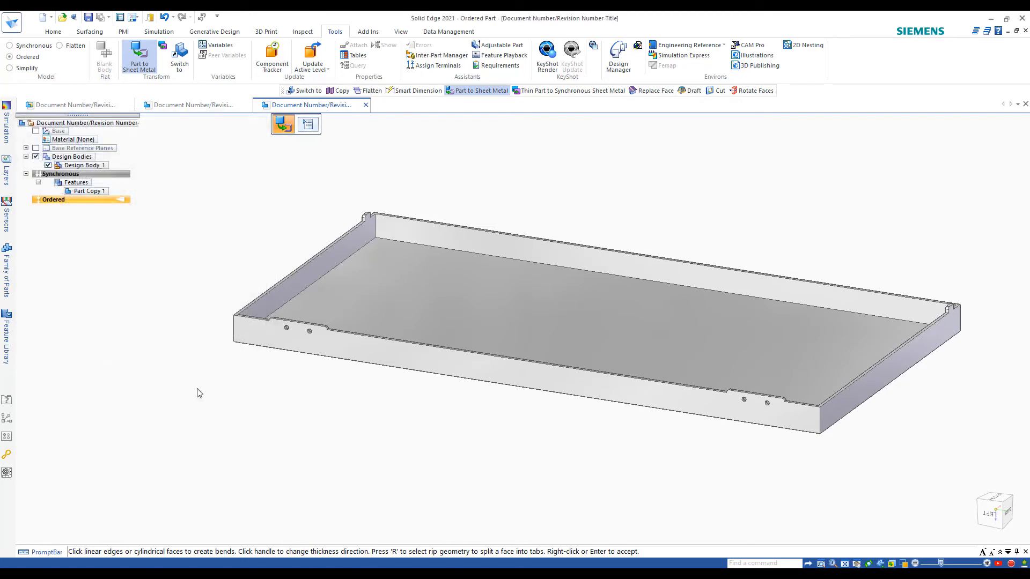
Select the panel's long front bottom edge as a bend and set the material thickness to .16 in.
{"action": "scroll", "coordinate": [595, 510], "scroll_direction": "up", "scroll_amount": 6}
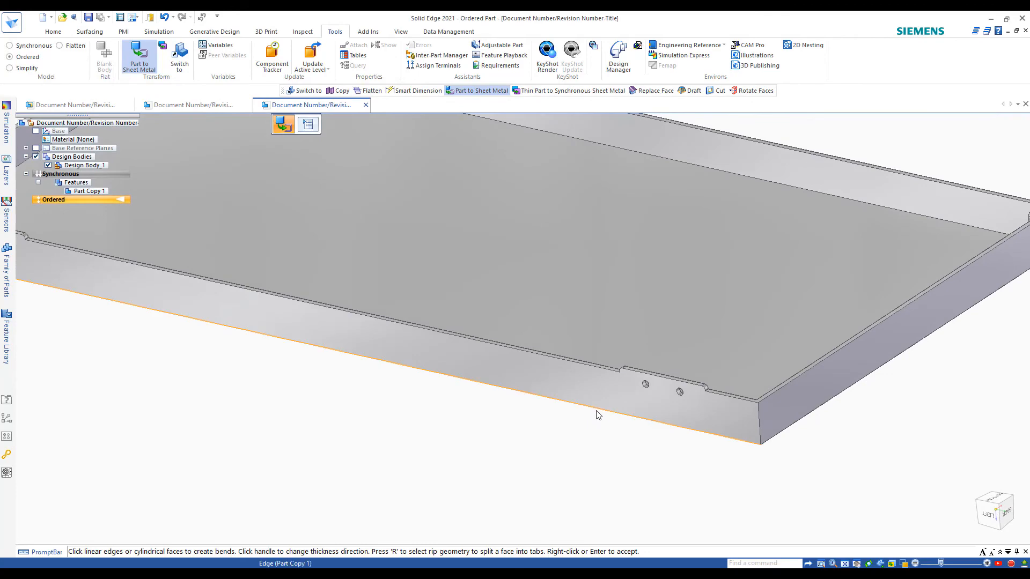
{"action": "left_click", "coordinate": [598, 415]}
{"action": "mouse_move", "coordinate": [605, 471]}
{"action": "middle_mouse_down"}
{"action": "mouse_move", "coordinate": [726, 506]}
{"action": "mouse_move", "coordinate": [703, 445]}
{"action": "mouse_move", "coordinate": [678, 437]}
{"action": "mouse_move", "coordinate": [763, 355]}
{"action": "middle_mouse_up"}
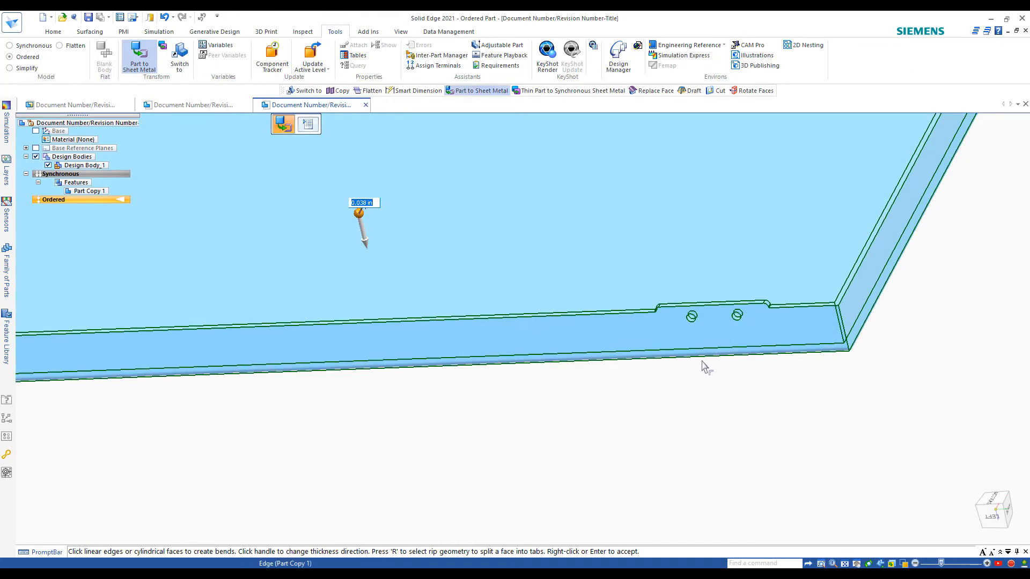
{"action": "mouse_move", "coordinate": [667, 327]}
{"action": "middle_mouse_down"}
{"action": "mouse_move", "coordinate": [678, 440]}
{"action": "mouse_move", "coordinate": [630, 432]}
{"action": "mouse_move", "coordinate": [408, 312]}
{"action": "middle_mouse_up"}
{"action": "scroll", "coordinate": [384, 315], "scroll_direction": "down", "scroll_amount": 3}
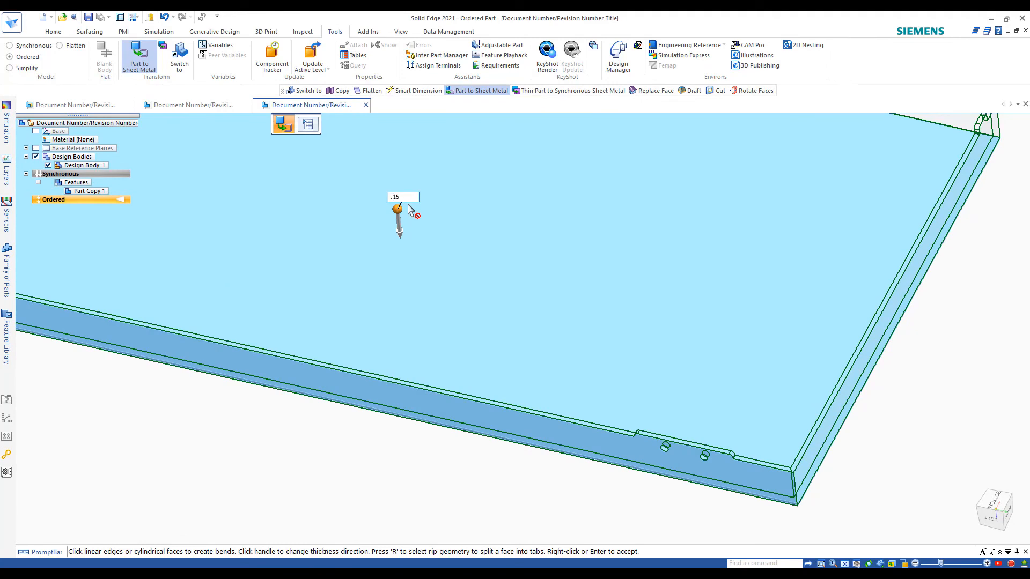
{"action": "key", "text": "Return"}
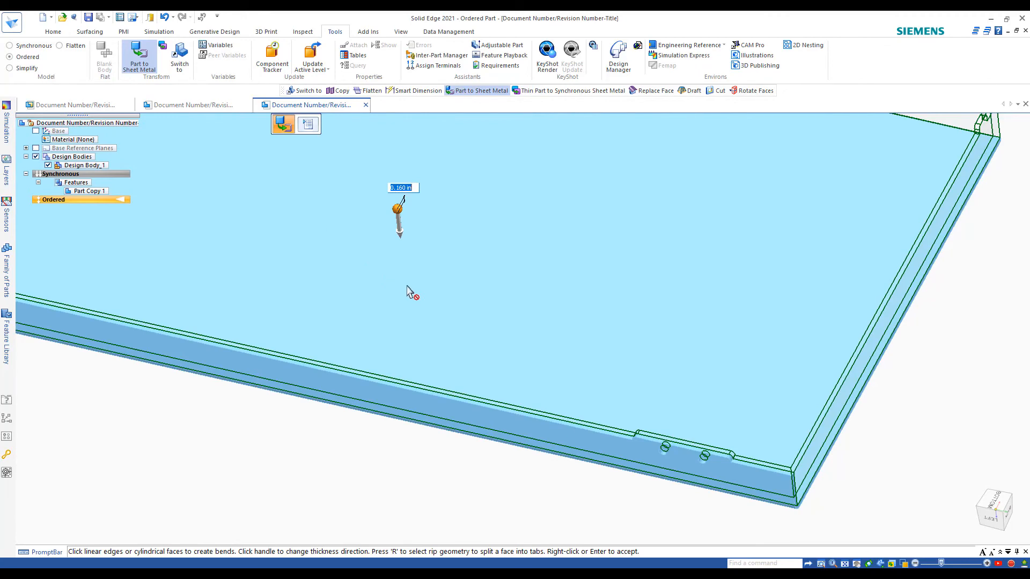
Flip the material thickness direction inward and complete the conversion with bends along all four bottom edges of the panel.
{"action": "mouse_move", "coordinate": [407, 292]}
{"action": "middle_mouse_down"}
{"action": "mouse_move", "coordinate": [587, 501]}
{"action": "mouse_move", "coordinate": [677, 508]}
{"action": "mouse_move", "coordinate": [690, 524]}
{"action": "mouse_move", "coordinate": [773, 481]}
{"action": "mouse_move", "coordinate": [776, 447]}
{"action": "middle_mouse_up"}
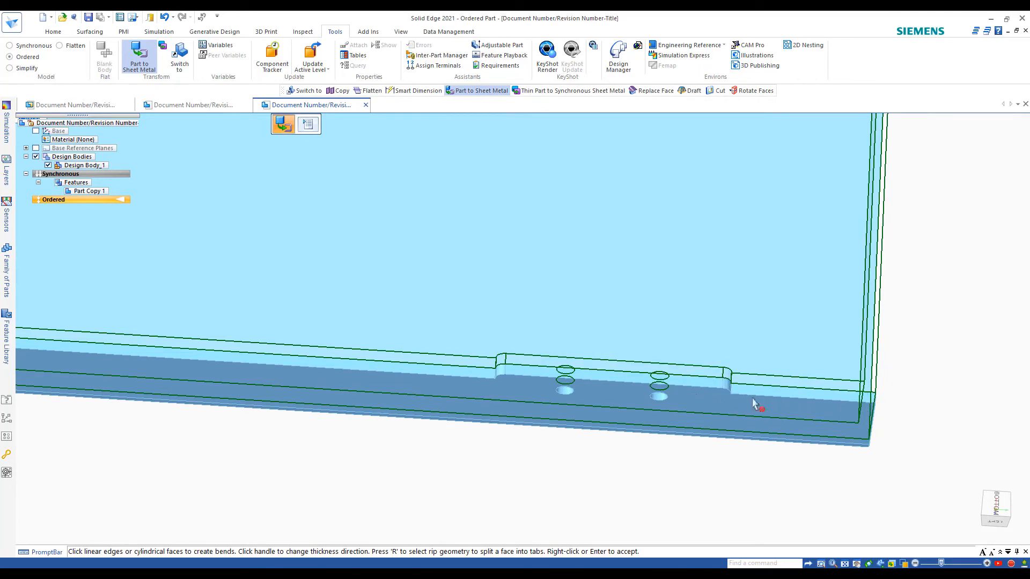
{"action": "mouse_move", "coordinate": [766, 411]}
{"action": "middle_mouse_down"}
{"action": "mouse_move", "coordinate": [713, 448]}
{"action": "mouse_move", "coordinate": [504, 386]}
{"action": "mouse_move", "coordinate": [359, 359]}
{"action": "middle_mouse_up"}
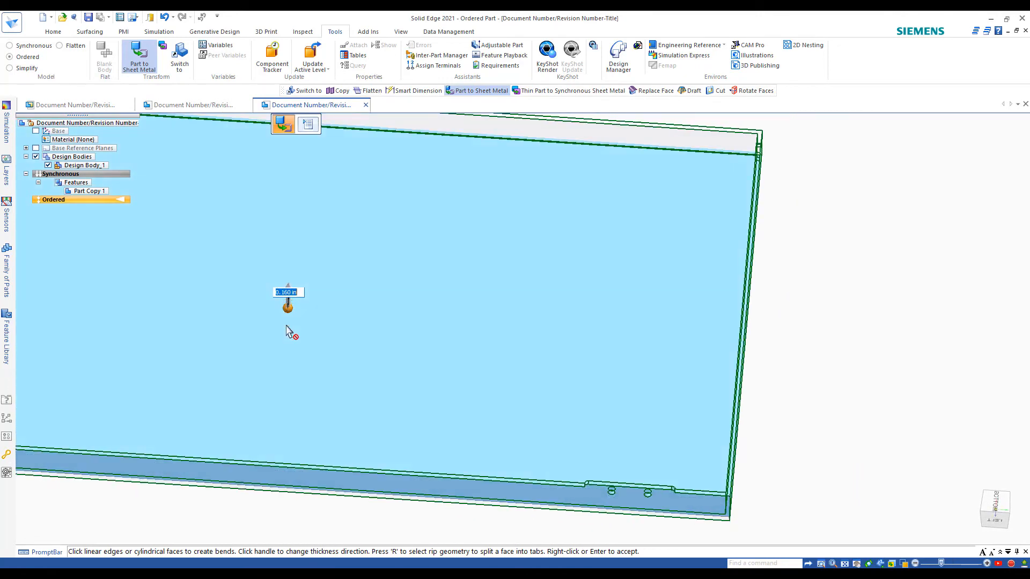
{"action": "middle_click_drag", "start_coordinate": [770, 421], "coordinate": [795, 513]}
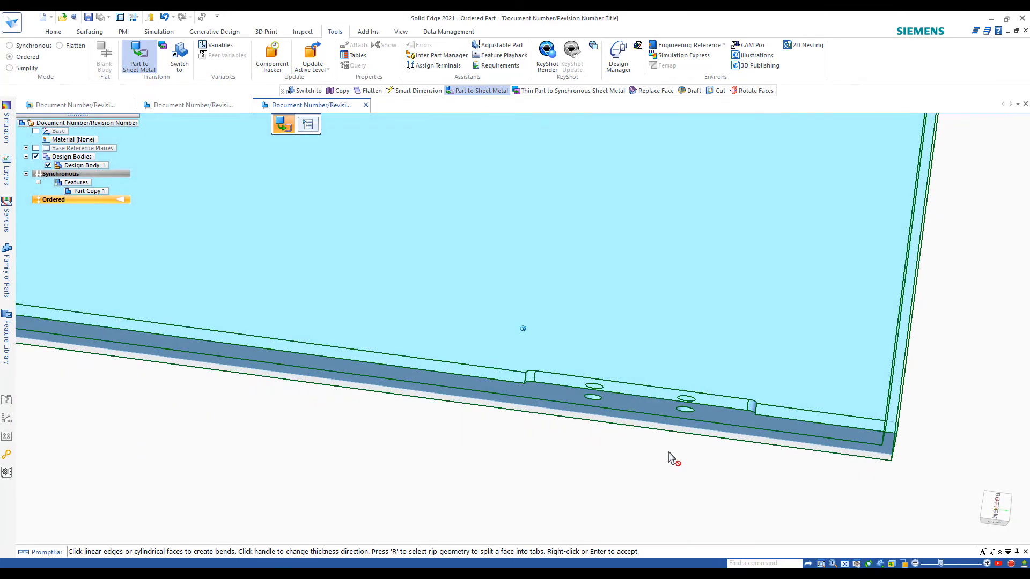
{"action": "middle_click_drag", "start_coordinate": [674, 458], "coordinate": [728, 424]}
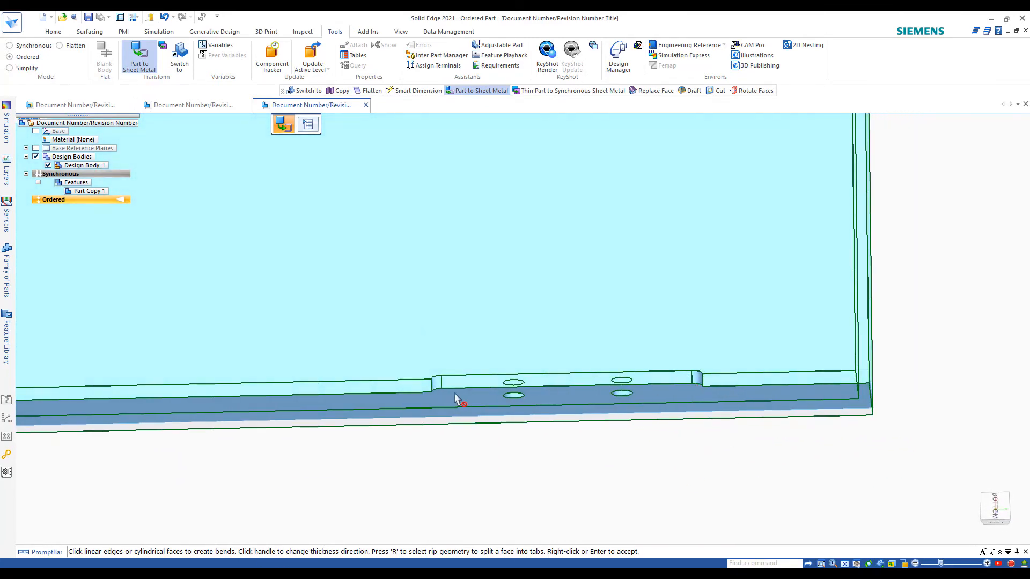
{"action": "middle_click_drag", "start_coordinate": [742, 384], "coordinate": [644, 391]}
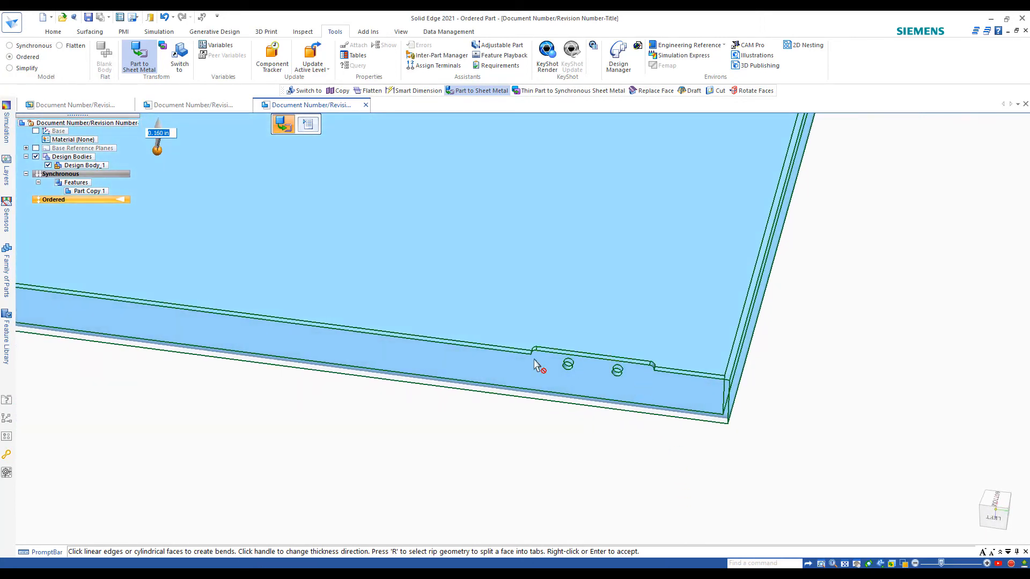
{"action": "middle_click_drag", "start_coordinate": [617, 379], "coordinate": [681, 478]}
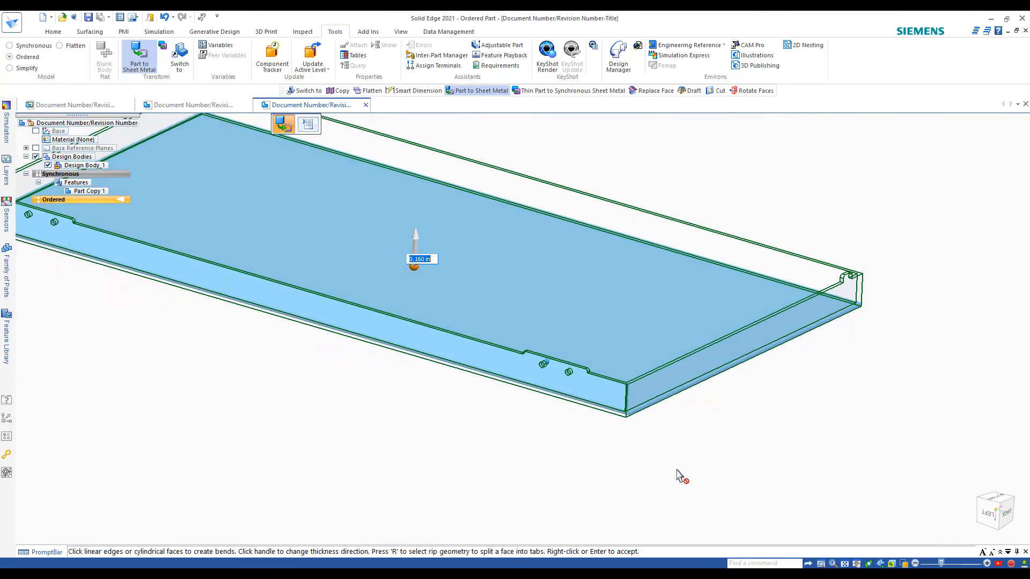
{"action": "middle_click_drag", "start_coordinate": [648, 416], "coordinate": [745, 421]}
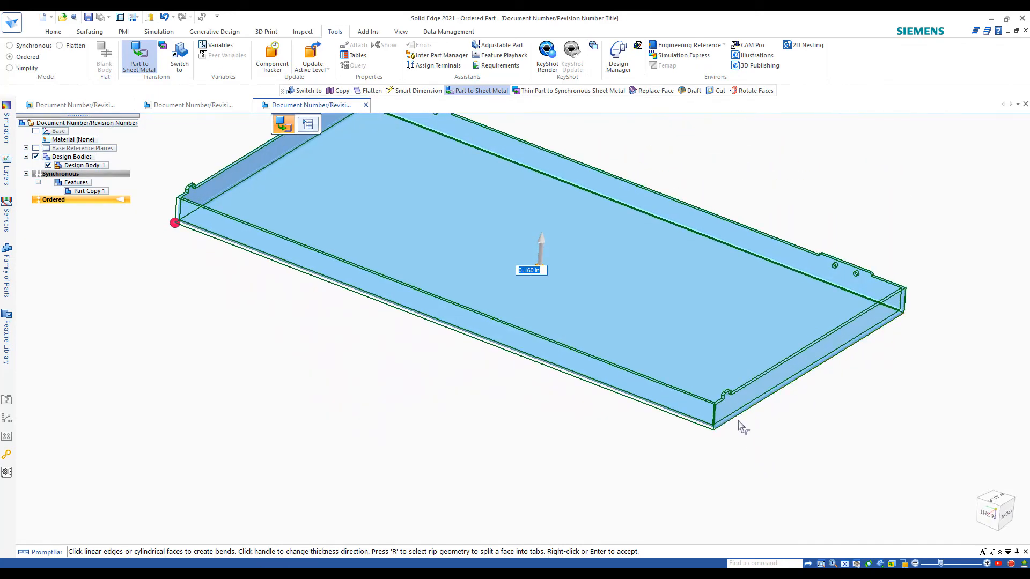
{"action": "right_click", "coordinate": [470, 406]}
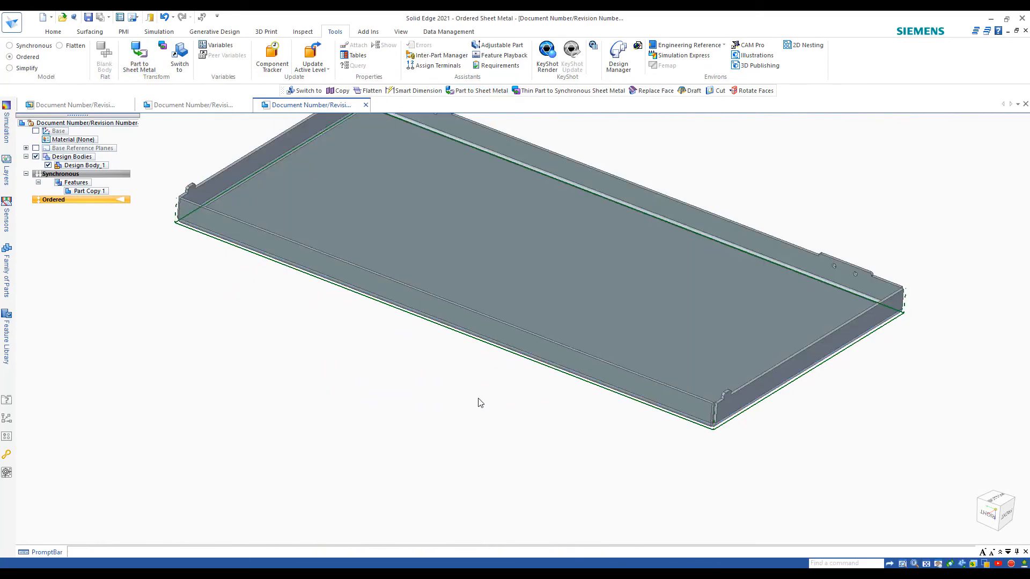
Examine the converted panel's bottom bends and open corners from close up and as a whole.
{"action": "middle_click_drag", "start_coordinate": [492, 406], "coordinate": [409, 395]}
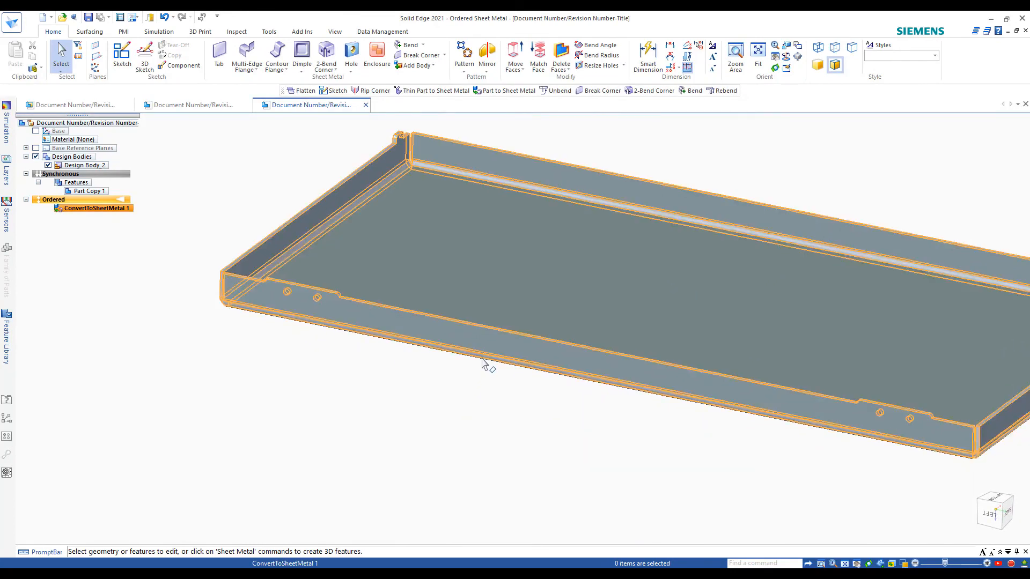
{"action": "scroll", "coordinate": [746, 420], "scroll_direction": "up", "scroll_amount": 2}
{"action": "middle_click_drag", "start_coordinate": [886, 448], "coordinate": [742, 365]}
{"action": "scroll", "coordinate": [702, 341], "scroll_direction": "up", "scroll_amount": 2}
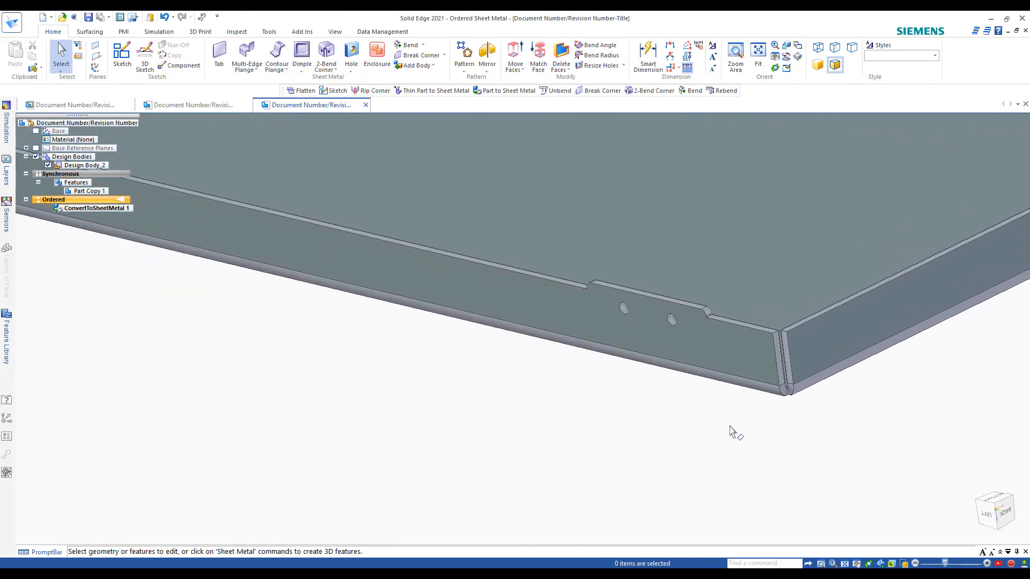
{"action": "scroll", "coordinate": [688, 427], "scroll_direction": "down", "scroll_amount": 5}
{"action": "scroll", "coordinate": [549, 349], "scroll_direction": "down", "scroll_amount": 1}
{"action": "middle_click_drag", "start_coordinate": [542, 349], "coordinate": [438, 393]}
{"action": "middle_click_drag", "start_coordinate": [64, 320], "coordinate": [294, 175]}
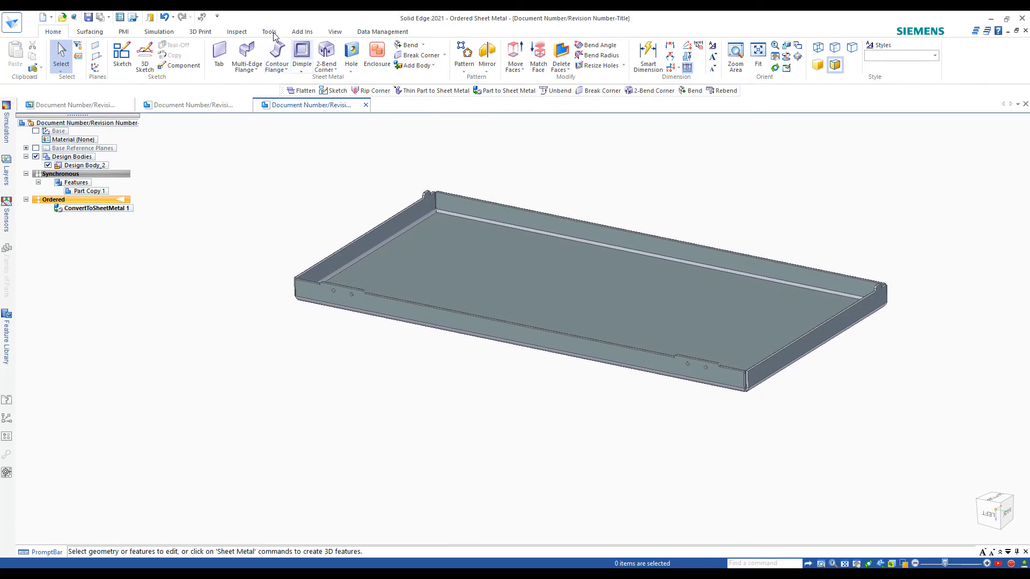
Create a flat pattern with the panel's inner floor facing up and the long front bottom edge as the x-axis.
{"action": "left_click", "coordinate": [270, 32]}
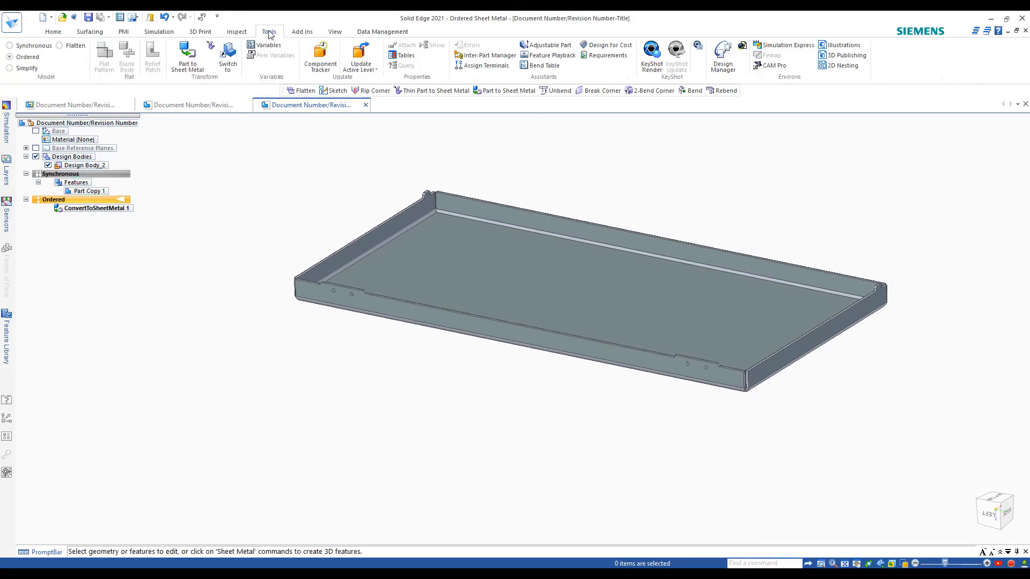
{"action": "left_click", "coordinate": [59, 45]}
{"action": "left_click", "coordinate": [427, 271]}
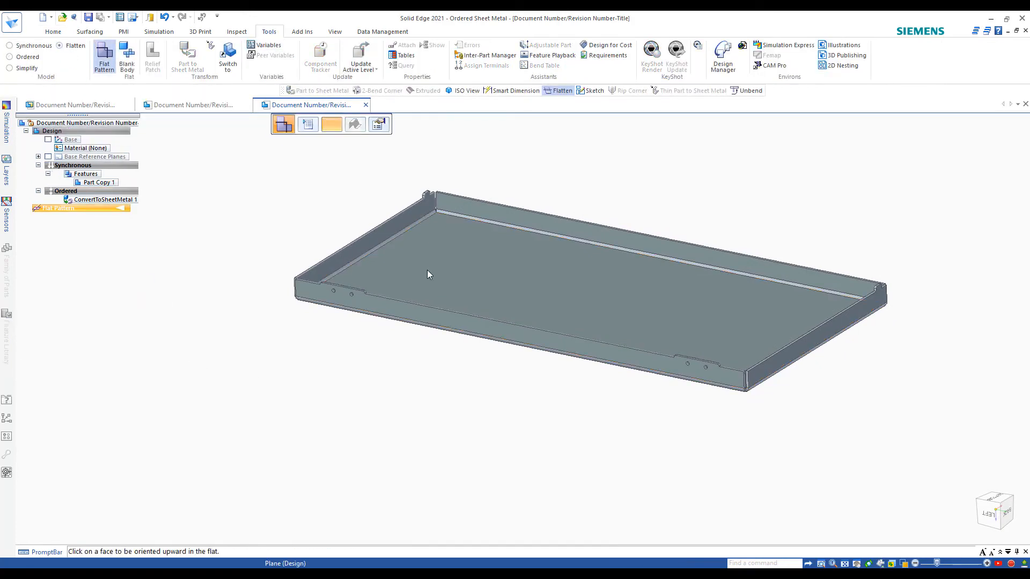
{"action": "left_click", "coordinate": [344, 311]}
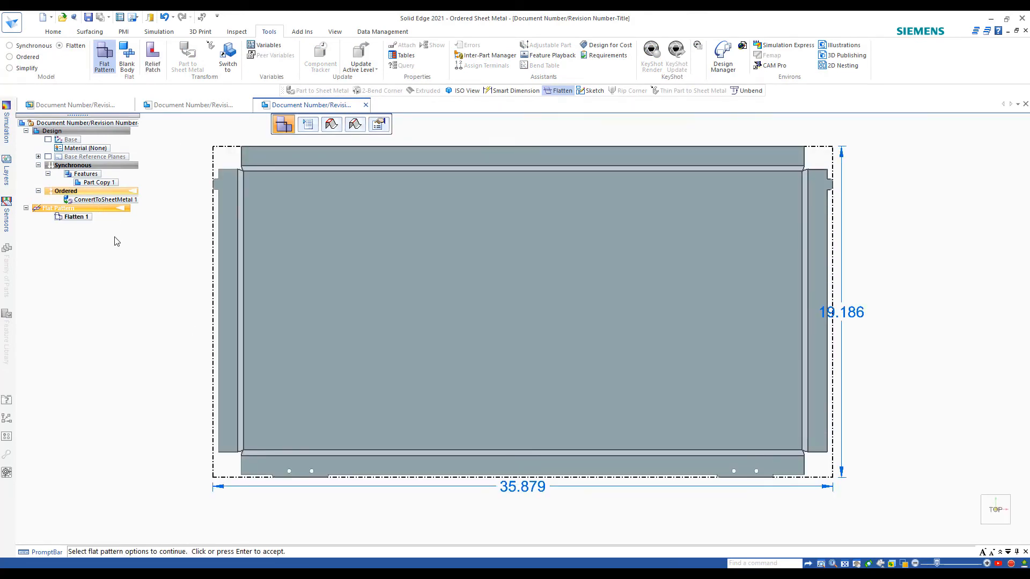
Accept the flat pattern and return to the folded panel in the ordered environment.
{"action": "left_click", "coordinate": [141, 301]}
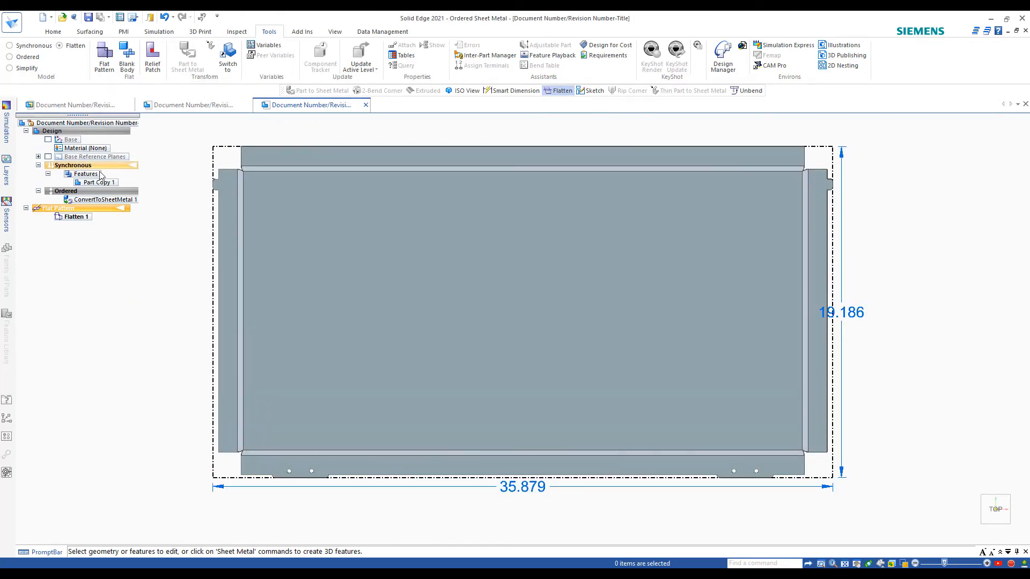
{"action": "left_click", "coordinate": [96, 192]}
{"action": "middle_click_drag", "start_coordinate": [282, 396], "coordinate": [403, 404]}
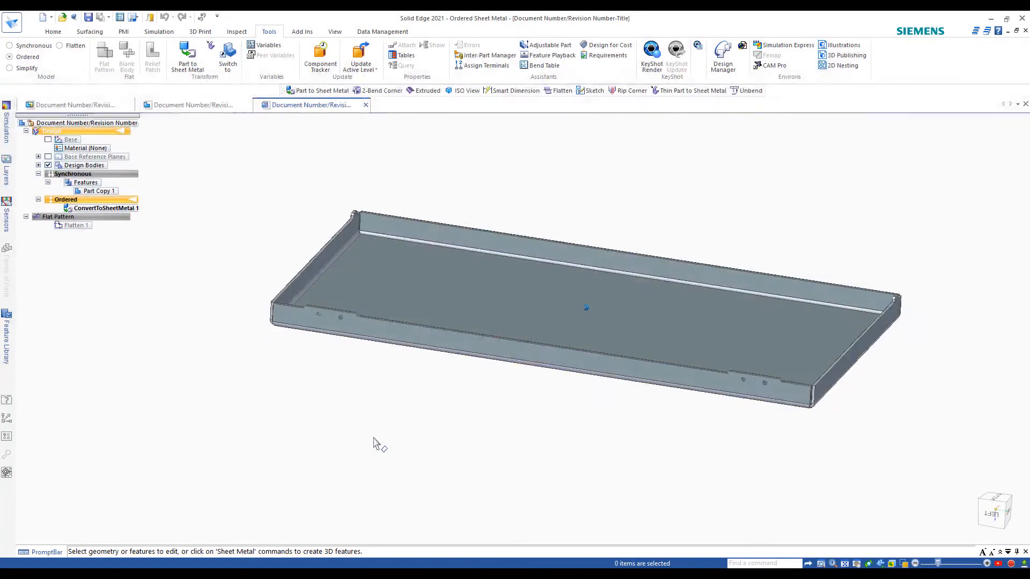
{"action": "middle_click_drag", "start_coordinate": [238, 285], "coordinate": [230, 278]}
Switch to the assembly document and open the large bent top plate with the two round holes in its own window.
{"action": "left_click", "coordinate": [81, 106]}
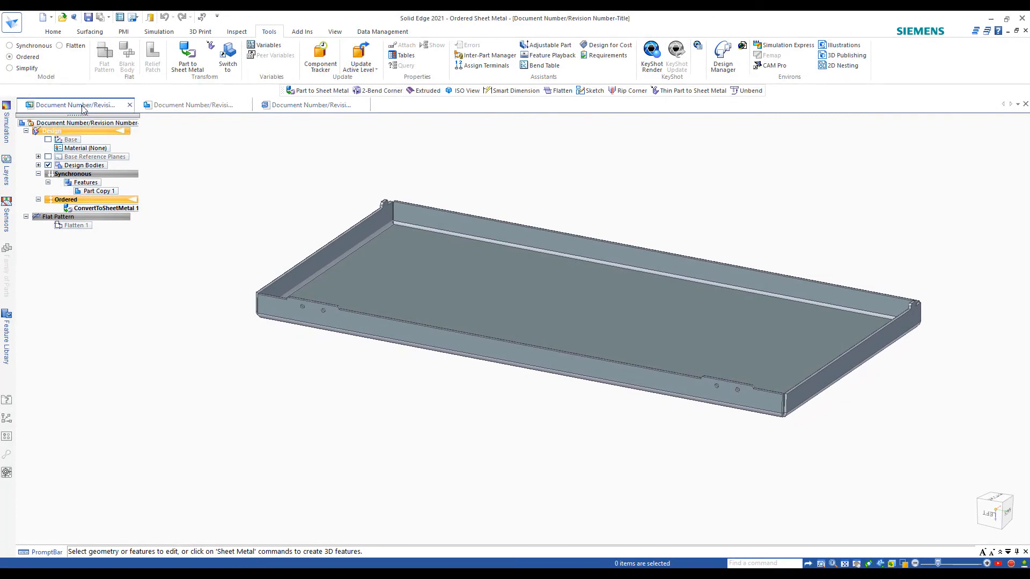
{"action": "middle_click_drag", "start_coordinate": [406, 510], "coordinate": [368, 483]}
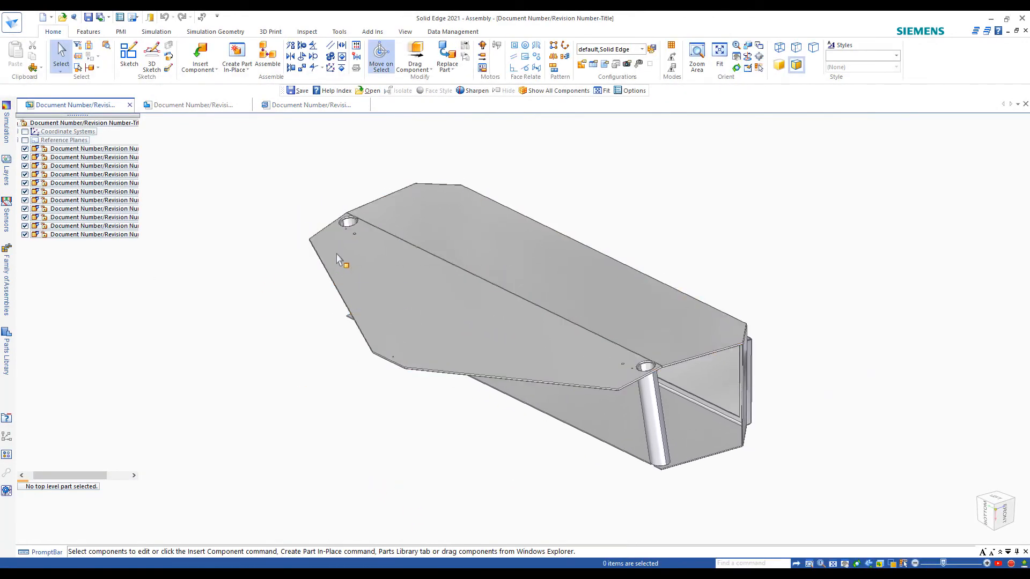
{"action": "left_click", "coordinate": [354, 276]}
{"action": "right_click", "coordinate": [256, 343]}
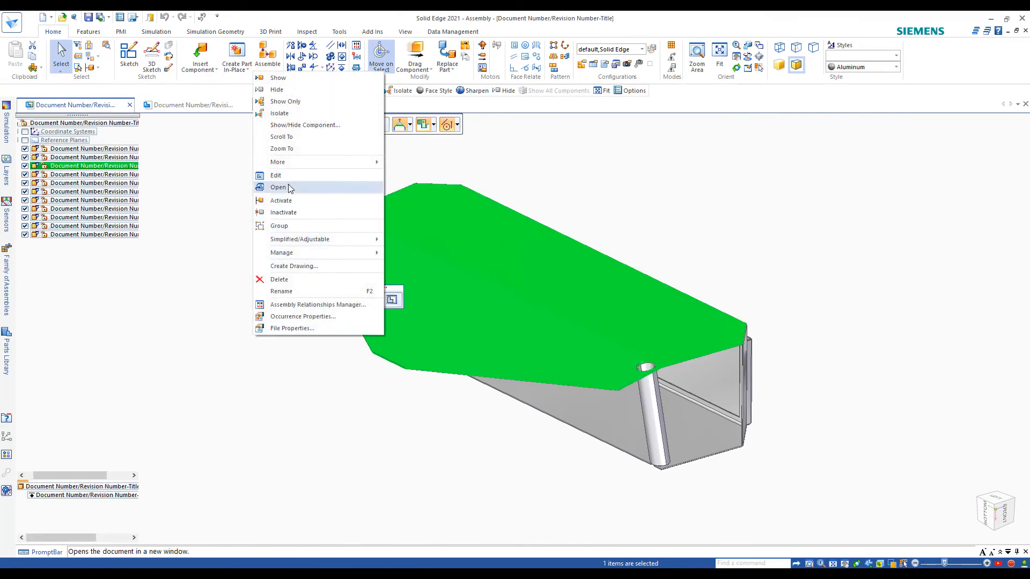
{"action": "left_click", "coordinate": [288, 187]}
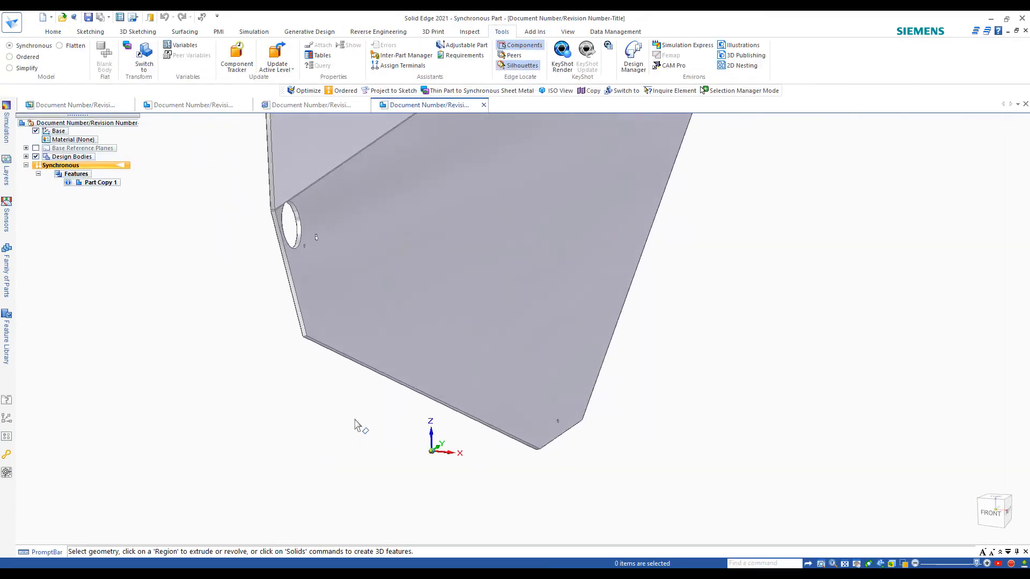
{"action": "middle_click_drag", "start_coordinate": [350, 446], "coordinate": [755, 458]}
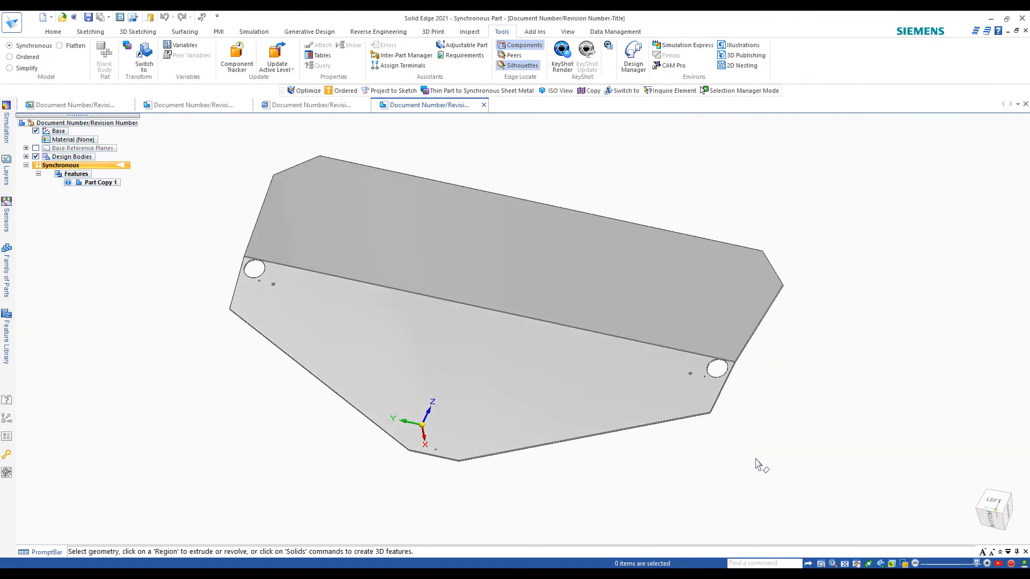
{"action": "mouse_move", "coordinate": [451, 445]}
{"action": "middle_mouse_down"}
{"action": "mouse_move", "coordinate": [223, 432]}
{"action": "mouse_move", "coordinate": [193, 448]}
{"action": "middle_mouse_up"}
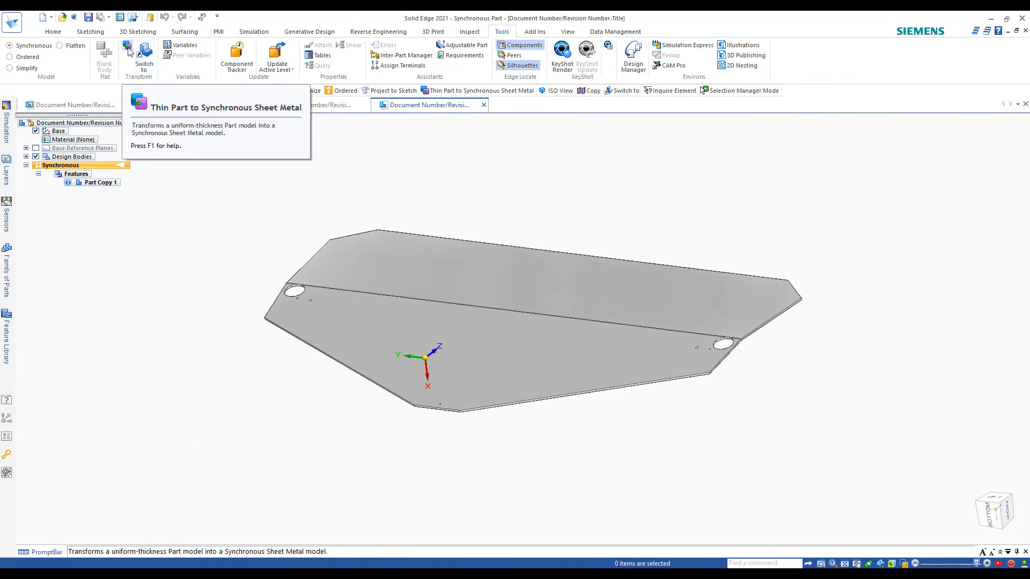
{"action": "mouse_move", "coordinate": [233, 181]}
{"action": "middle_mouse_down"}
{"action": "mouse_move", "coordinate": [231, 211]}
{"action": "mouse_move", "coordinate": [250, 211]}
{"action": "middle_mouse_up"}
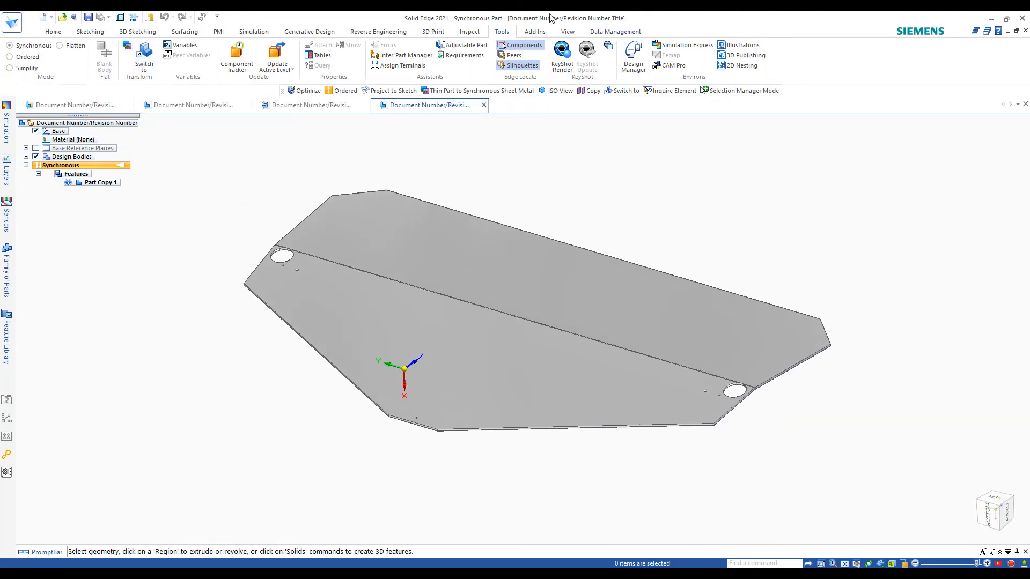
Optimize the plate's copied body geometry.
{"action": "left_click", "coordinate": [470, 32]}
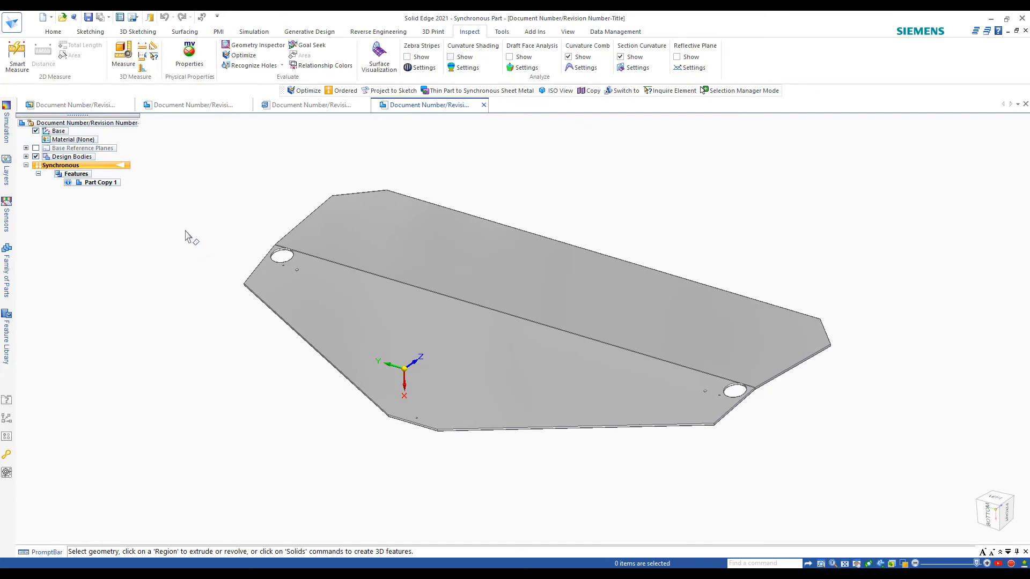
{"action": "left_click", "coordinate": [240, 56]}
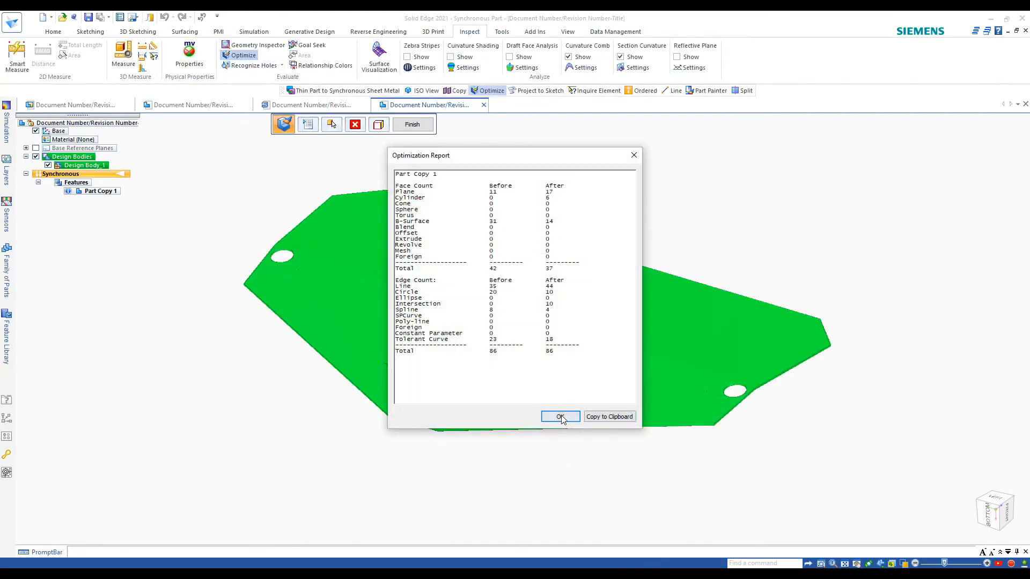
{"action": "left_click", "coordinate": [557, 417]}
{"action": "mouse_move", "coordinate": [189, 428]}
{"action": "middle_mouse_down"}
{"action": "mouse_move", "coordinate": [228, 410]}
{"action": "mouse_move", "coordinate": [231, 424]}
{"action": "middle_mouse_up"}
Try to transform the plate to synchronous sheet metal with its large rear face as the base face.
{"action": "left_click", "coordinate": [507, 33]}
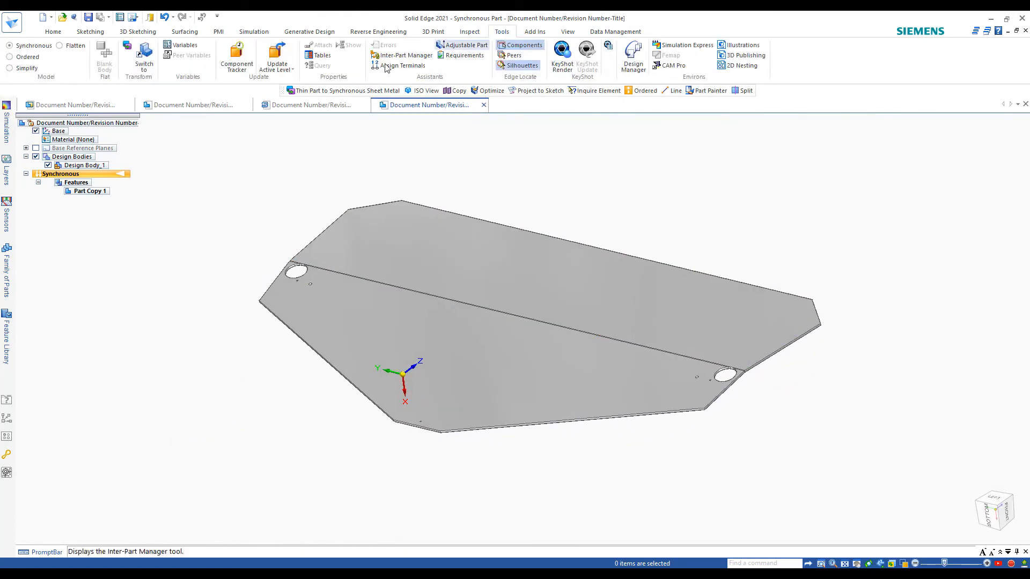
{"action": "left_click", "coordinate": [128, 48]}
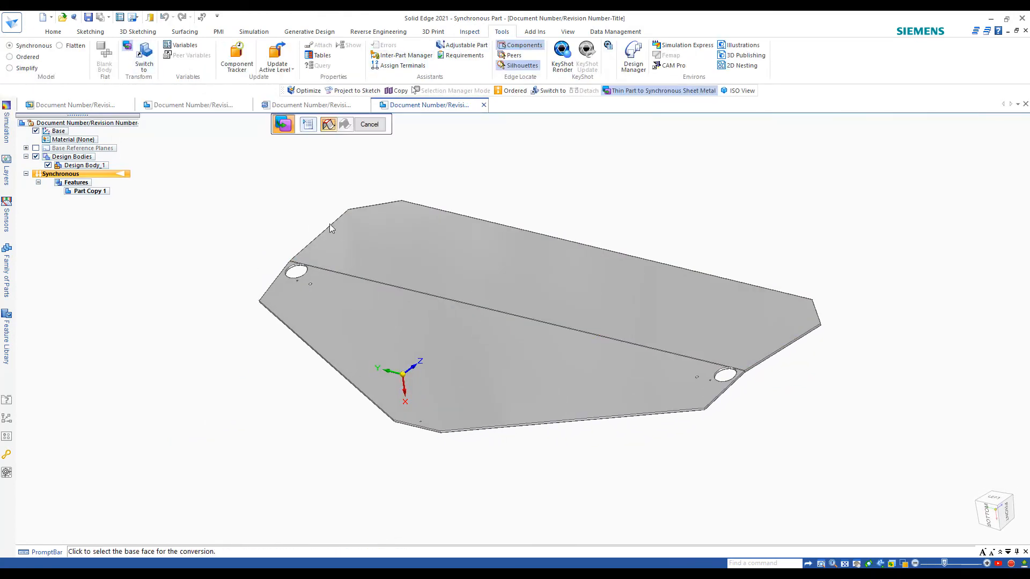
{"action": "left_click", "coordinate": [348, 230]}
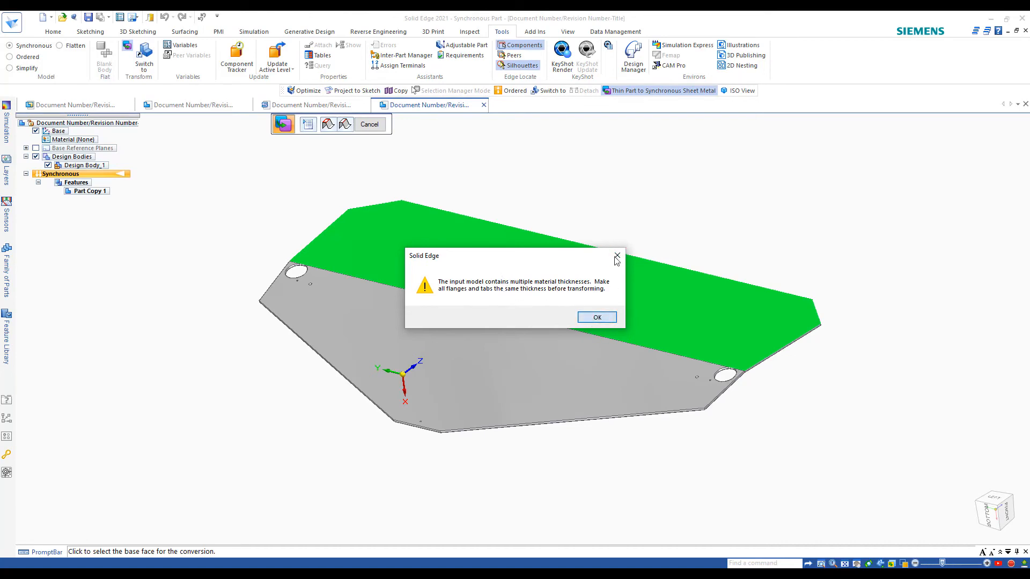
{"action": "left_click", "coordinate": [592, 319]}
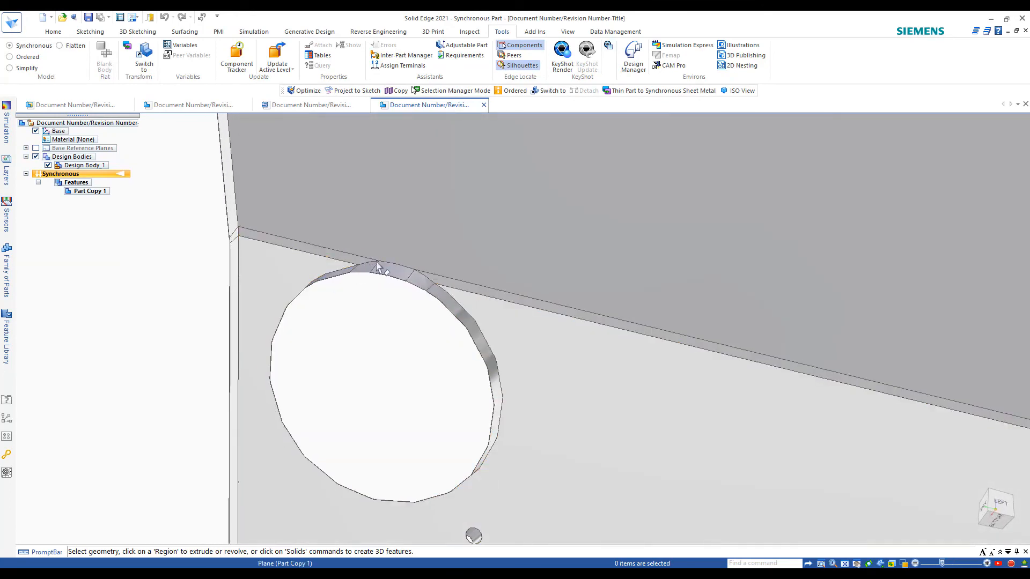
Examine where the large corner hole cuts into the plate's bend, from several angles close up and on both sides.
{"action": "mouse_move", "coordinate": [421, 301]}
{"action": "middle_mouse_down"}
{"action": "mouse_move", "coordinate": [391, 378]}
{"action": "mouse_move", "coordinate": [376, 293]}
{"action": "middle_mouse_up"}
{"action": "scroll", "coordinate": [382, 325], "scroll_direction": "up", "scroll_amount": 1}
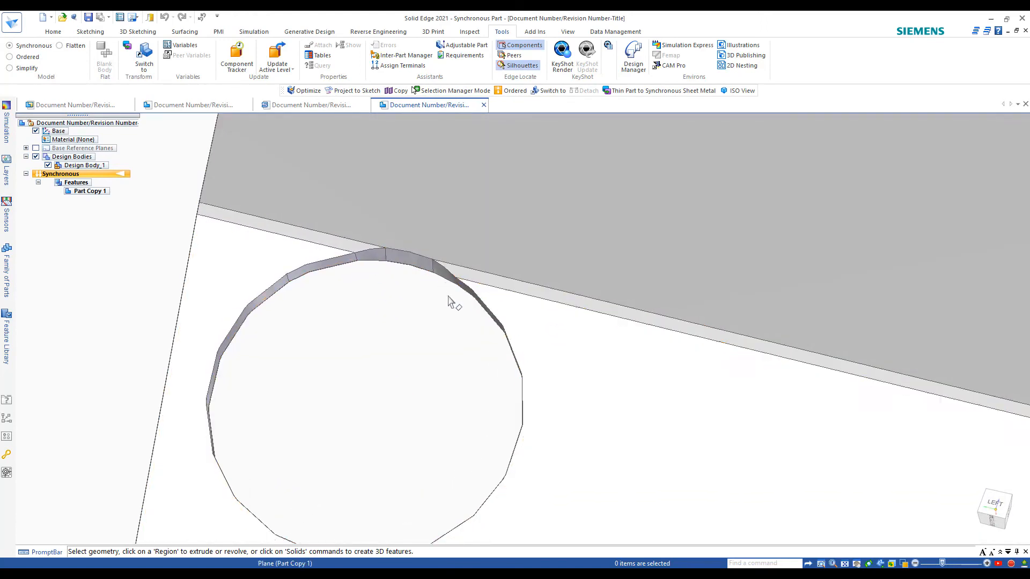
{"action": "scroll", "coordinate": [350, 266], "scroll_direction": "up", "scroll_amount": 1}
{"action": "middle_click_drag", "start_coordinate": [351, 266], "coordinate": [341, 311]}
{"action": "scroll", "coordinate": [346, 340], "scroll_direction": "up", "scroll_amount": 1}
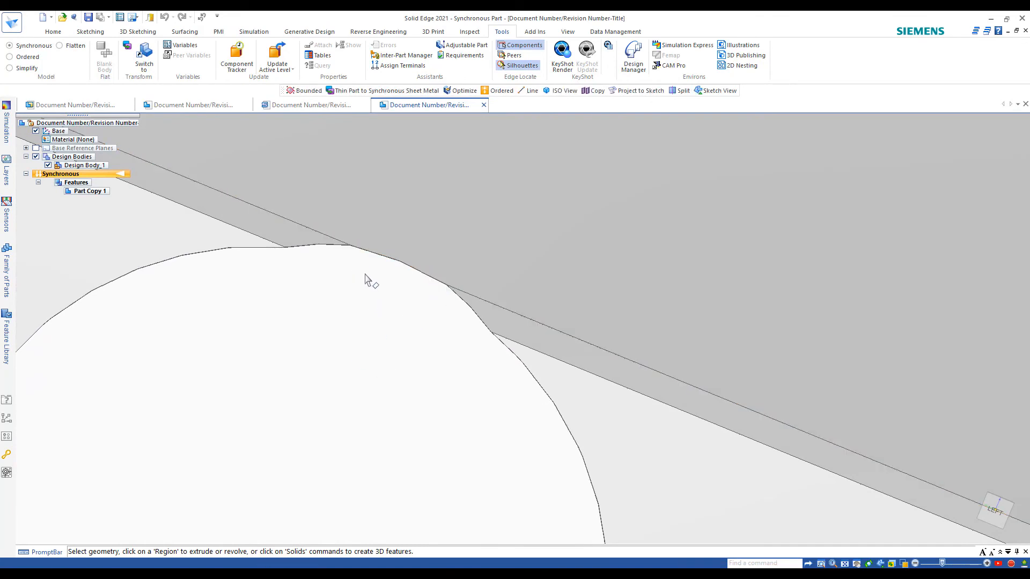
{"action": "mouse_move", "coordinate": [439, 387]}
{"action": "middle_mouse_down"}
{"action": "mouse_move", "coordinate": [439, 398]}
{"action": "mouse_move", "coordinate": [467, 396]}
{"action": "mouse_move", "coordinate": [416, 363]}
{"action": "mouse_move", "coordinate": [437, 438]}
{"action": "middle_mouse_up"}
{"action": "middle_click_drag", "start_coordinate": [518, 396], "coordinate": [428, 430]}
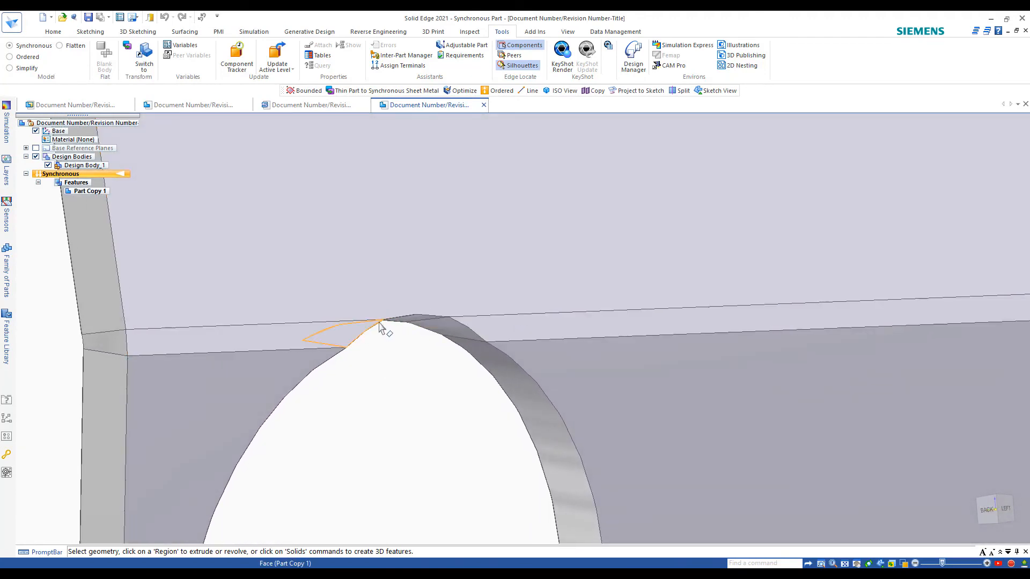
{"action": "mouse_move", "coordinate": [379, 337]}
{"action": "middle_mouse_down"}
{"action": "mouse_move", "coordinate": [380, 369]}
{"action": "mouse_move", "coordinate": [407, 381]}
{"action": "mouse_move", "coordinate": [561, 400]}
{"action": "mouse_move", "coordinate": [764, 375]}
{"action": "mouse_move", "coordinate": [902, 406]}
{"action": "mouse_move", "coordinate": [835, 429]}
{"action": "middle_mouse_up"}
{"action": "scroll", "coordinate": [835, 428], "scroll_direction": "down", "scroll_amount": 2}
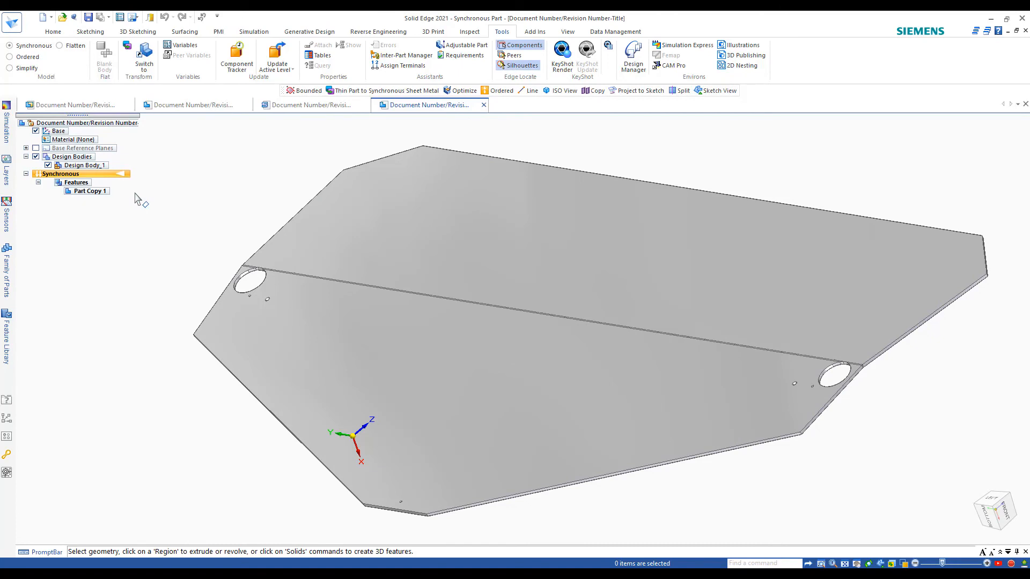
Copy the two large flat faces on the plate's underside as a construction surface.
{"action": "middle_click_drag", "start_coordinate": [207, 184], "coordinate": [206, 185]}
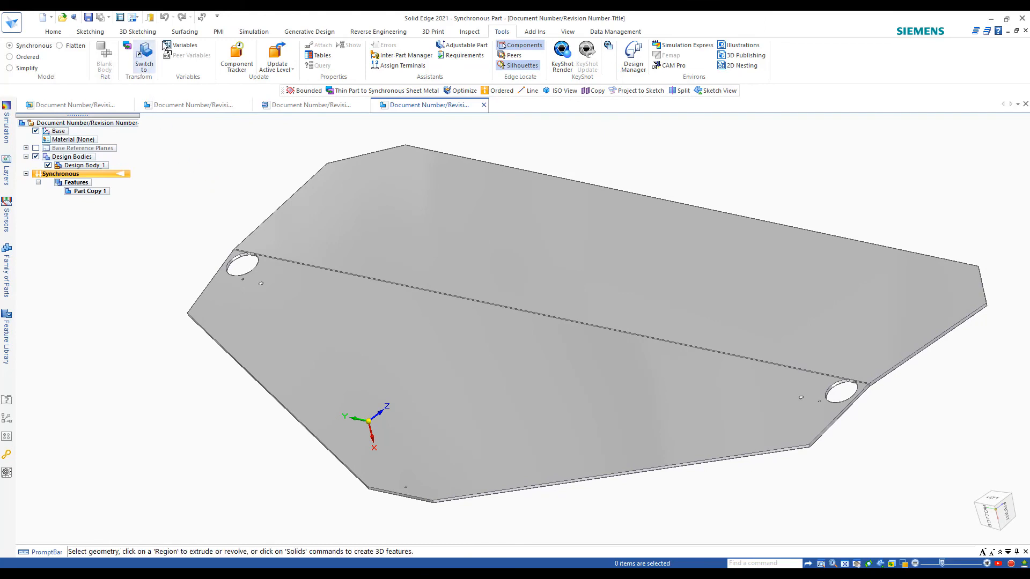
{"action": "left_click", "coordinate": [184, 32]}
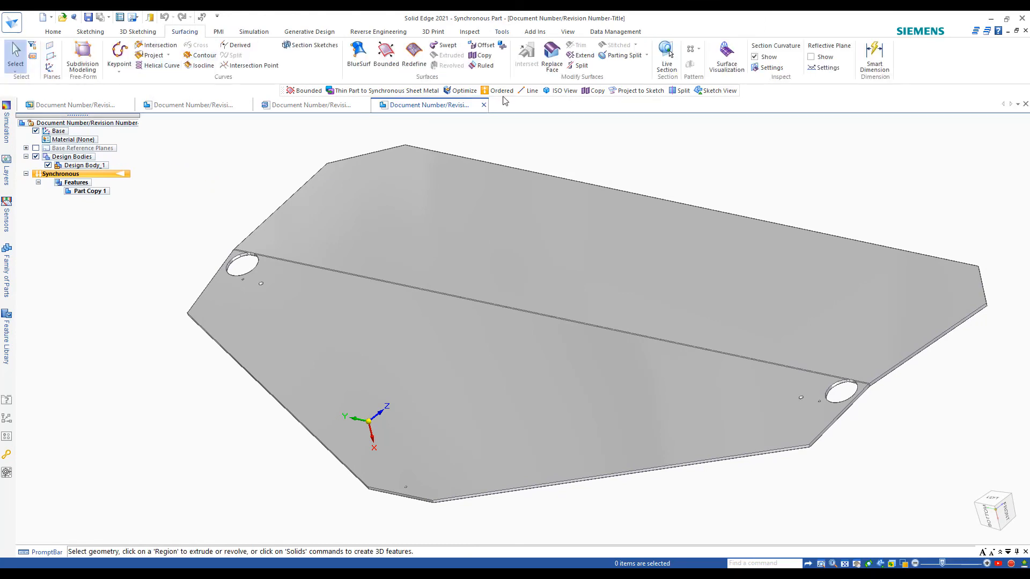
{"action": "left_click", "coordinate": [481, 55]}
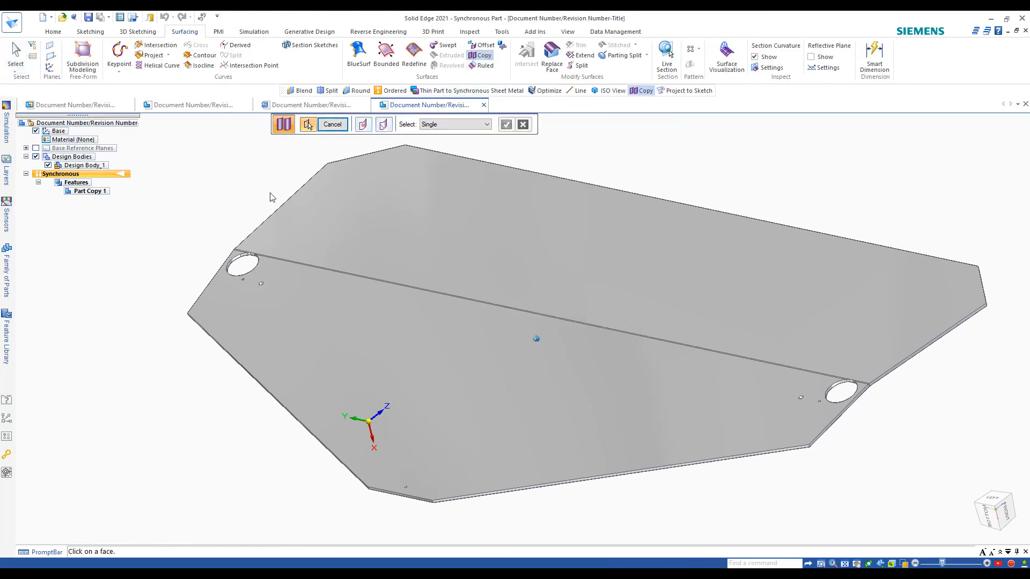
{"action": "middle_click_drag", "start_coordinate": [271, 197], "coordinate": [512, 477]}
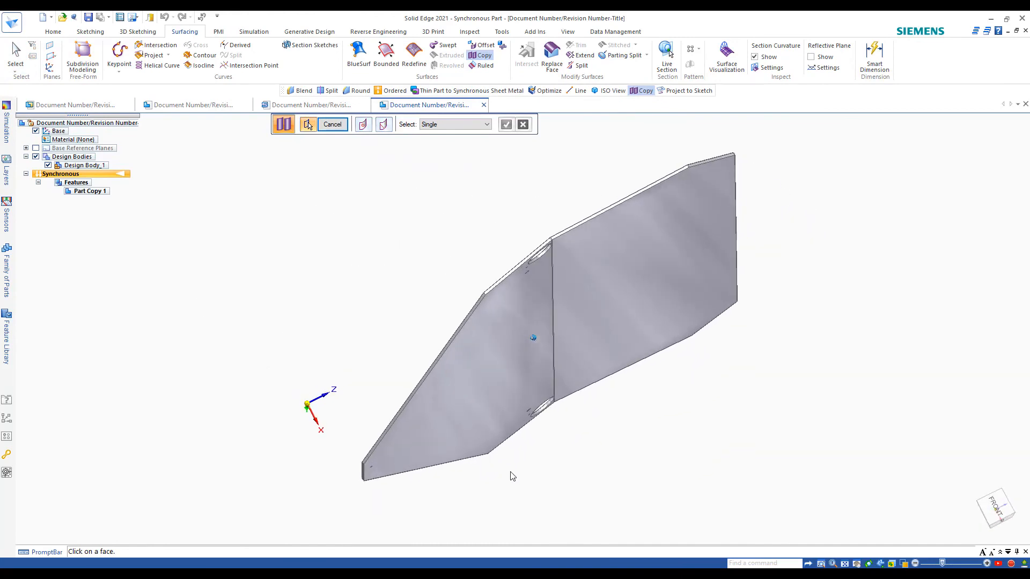
{"action": "left_click", "coordinate": [585, 273]}
{"action": "left_click", "coordinate": [523, 327]}
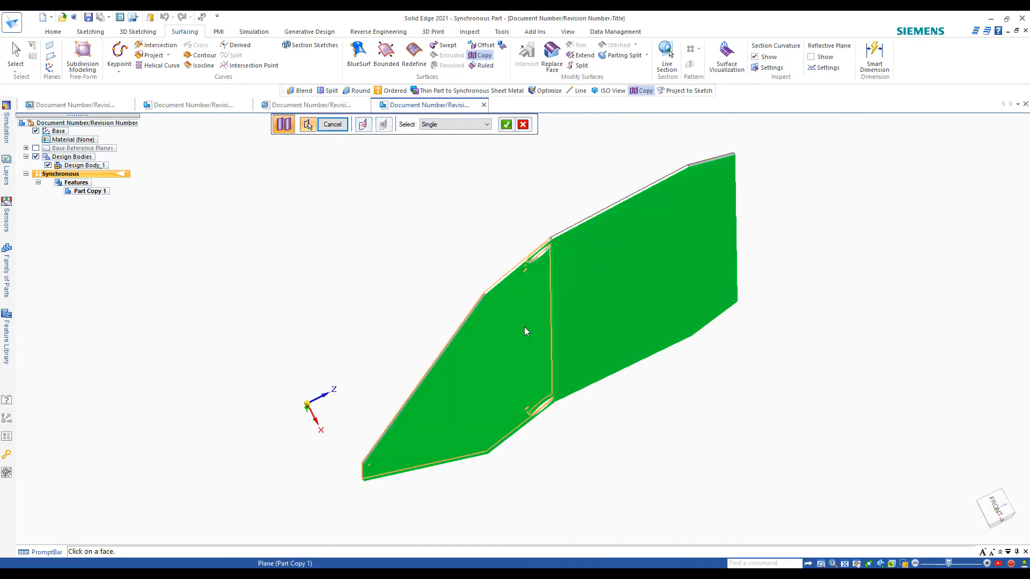
{"action": "scroll", "coordinate": [568, 292], "scroll_direction": "up", "scroll_amount": 1}
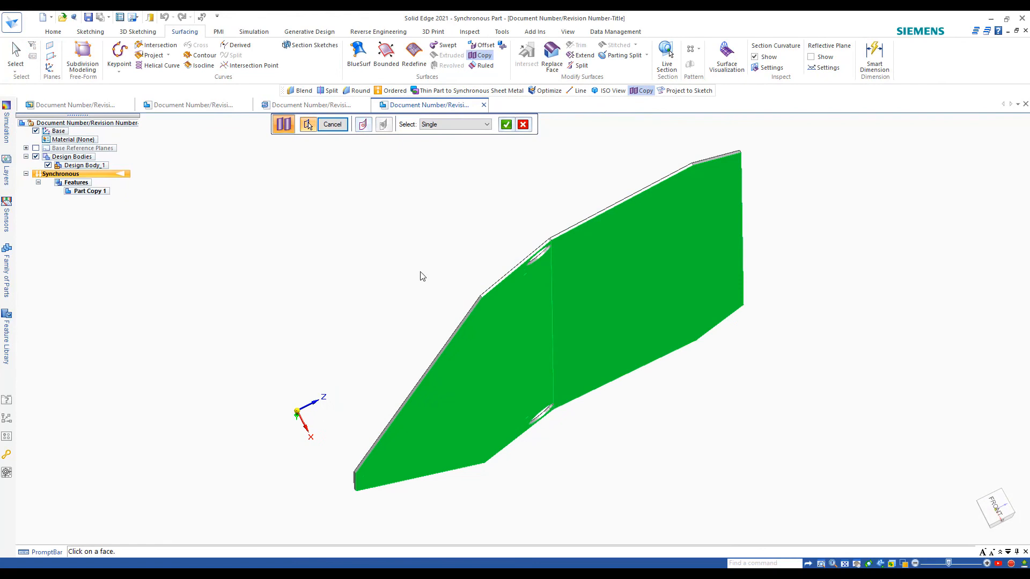
{"action": "right_click", "coordinate": [395, 246]}
{"action": "right_click", "coordinate": [396, 245]}
{"action": "middle_click_drag", "start_coordinate": [397, 245], "coordinate": [349, 149]}
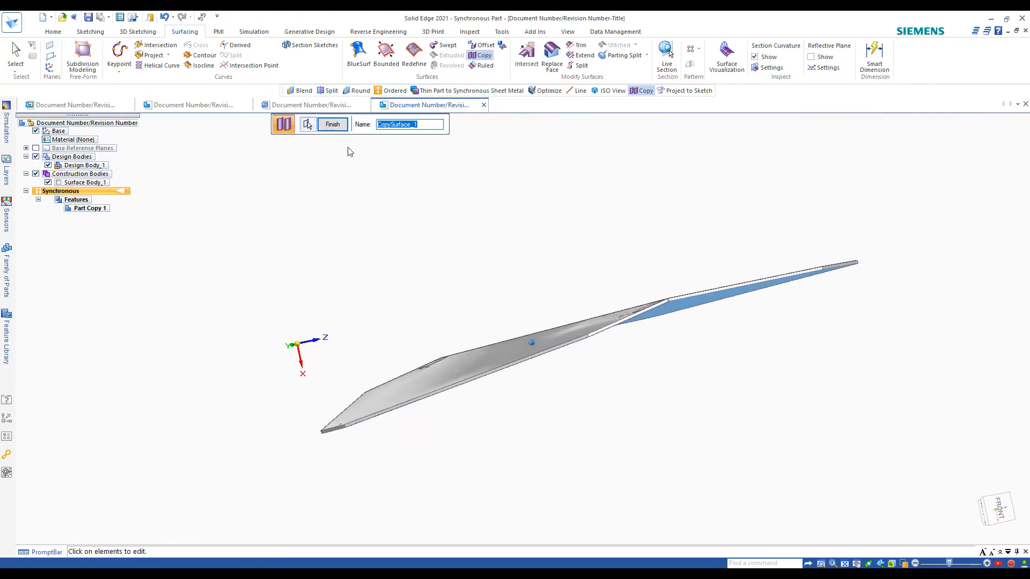
{"action": "left_click", "coordinate": [333, 127]}
{"action": "middle_click_drag", "start_coordinate": [267, 265], "coordinate": [207, 254]}
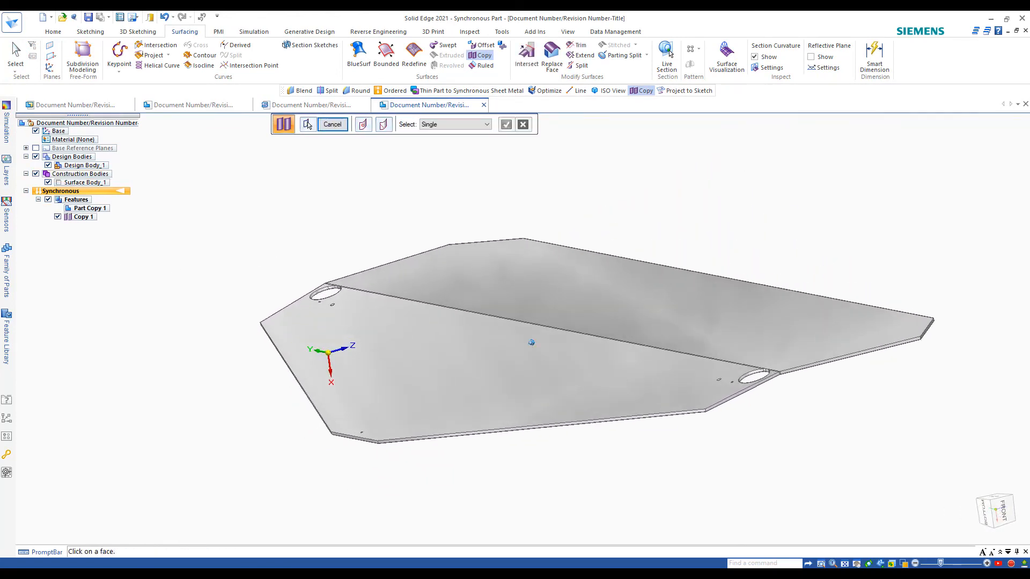
Hide the plate's original design body to check the copied surface, and delete that design body.
{"action": "left_click", "coordinate": [49, 165]}
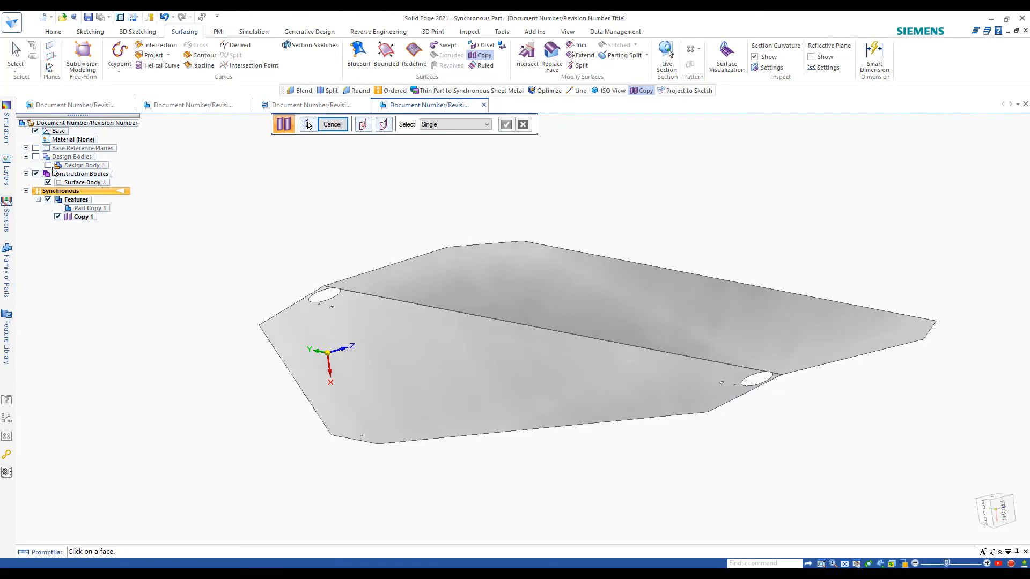
{"action": "middle_click_drag", "start_coordinate": [103, 220], "coordinate": [110, 259]}
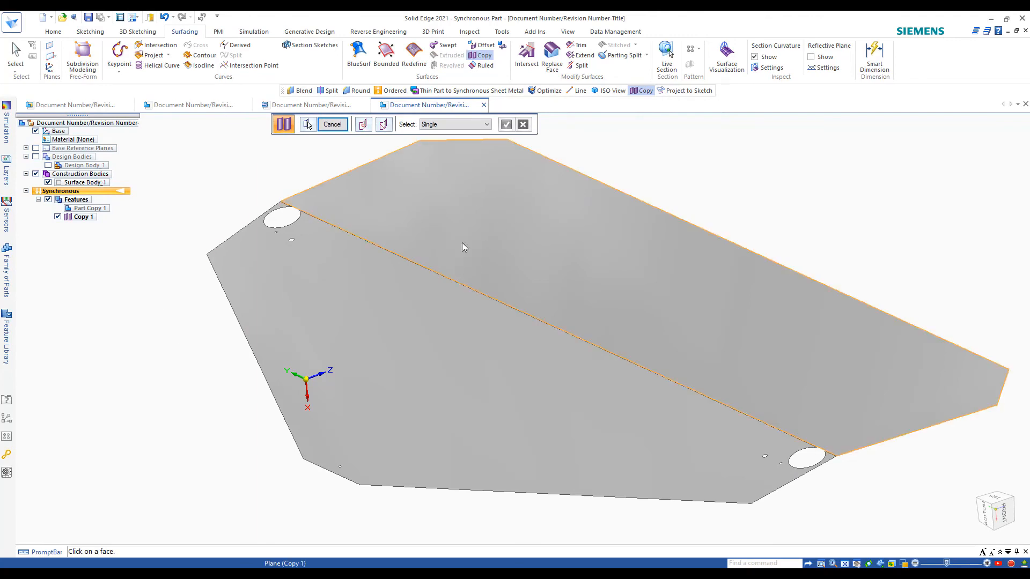
{"action": "key", "text": "Escape"}
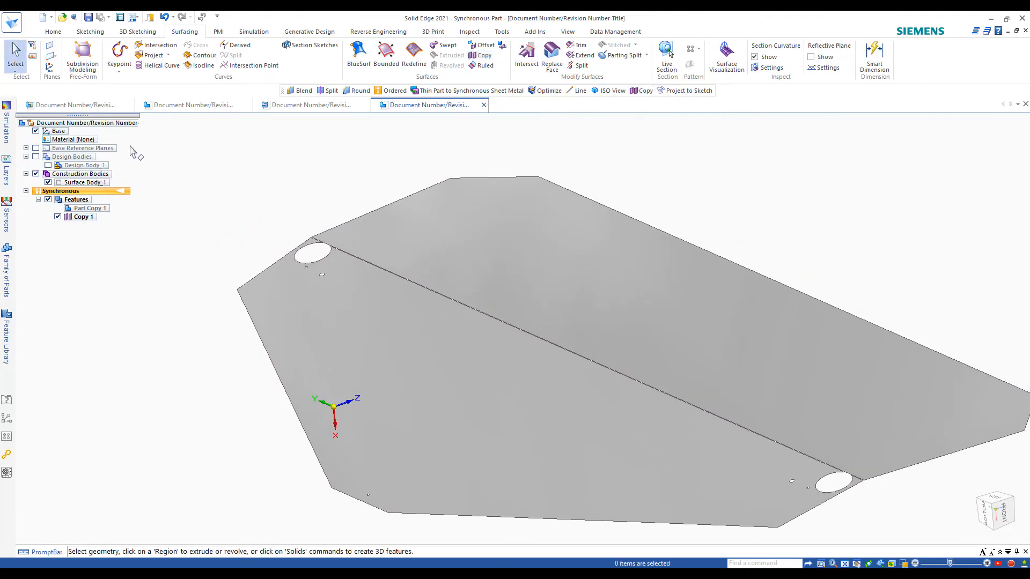
{"action": "left_click", "coordinate": [88, 166]}
{"action": "key", "text": "Delete"}
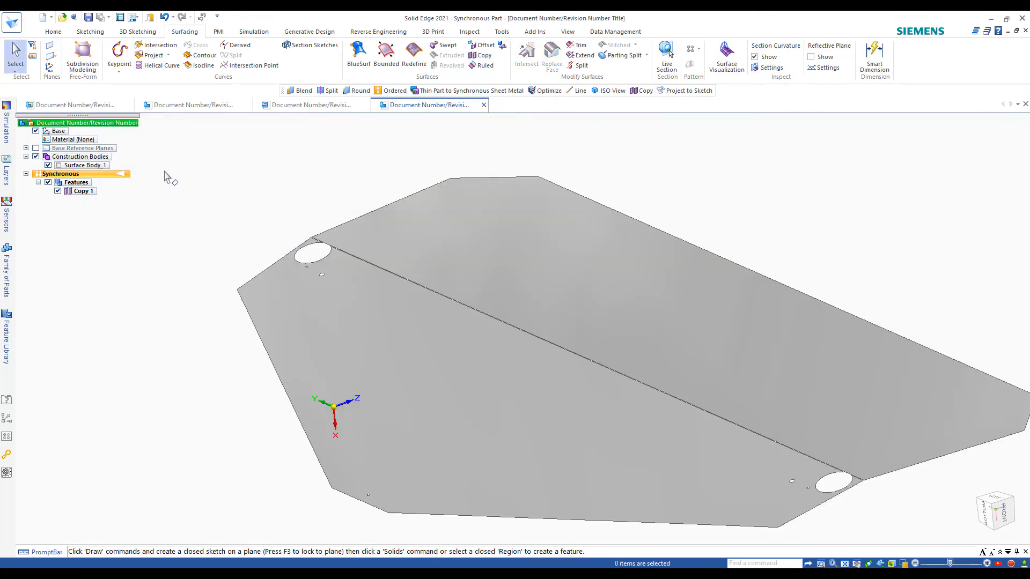
Create a tangent continuous surface blend with a 0.375 in radius between the plate's two flat copied faces.
{"action": "middle_click_drag", "start_coordinate": [305, 213], "coordinate": [162, 168]}
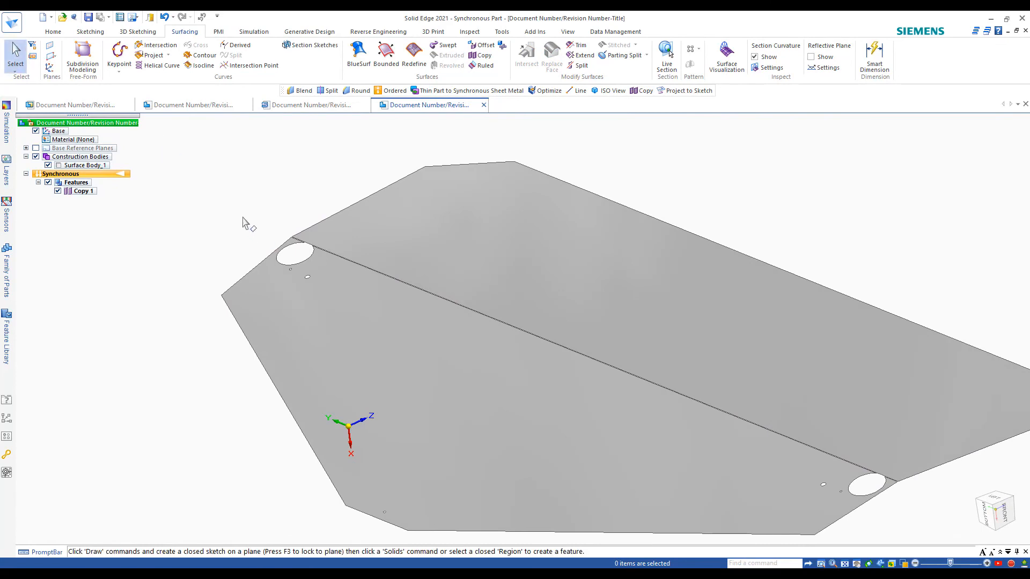
{"action": "scroll", "coordinate": [252, 230], "scroll_direction": "up", "scroll_amount": 6}
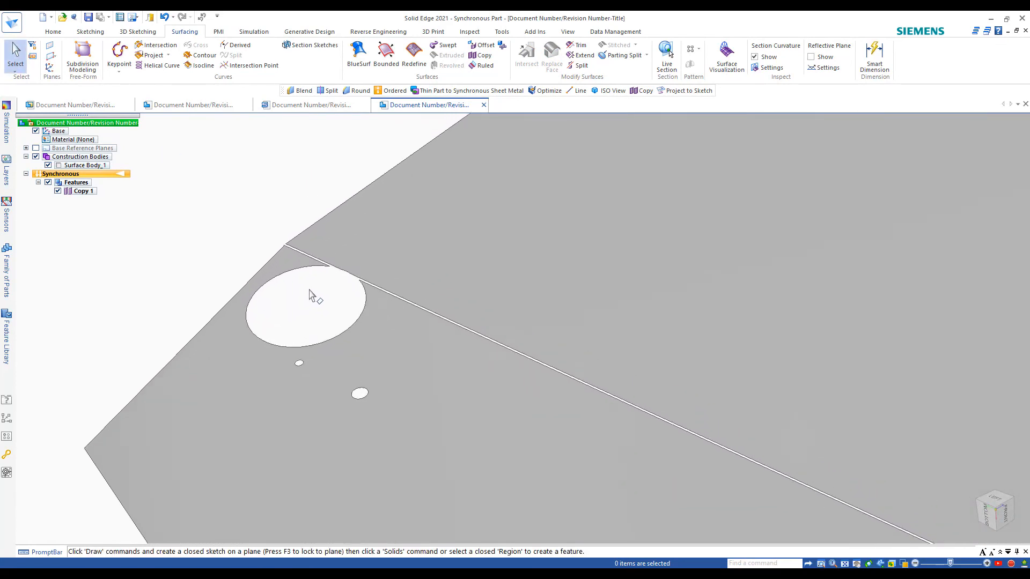
{"action": "scroll", "coordinate": [310, 295], "scroll_direction": "up", "scroll_amount": 2}
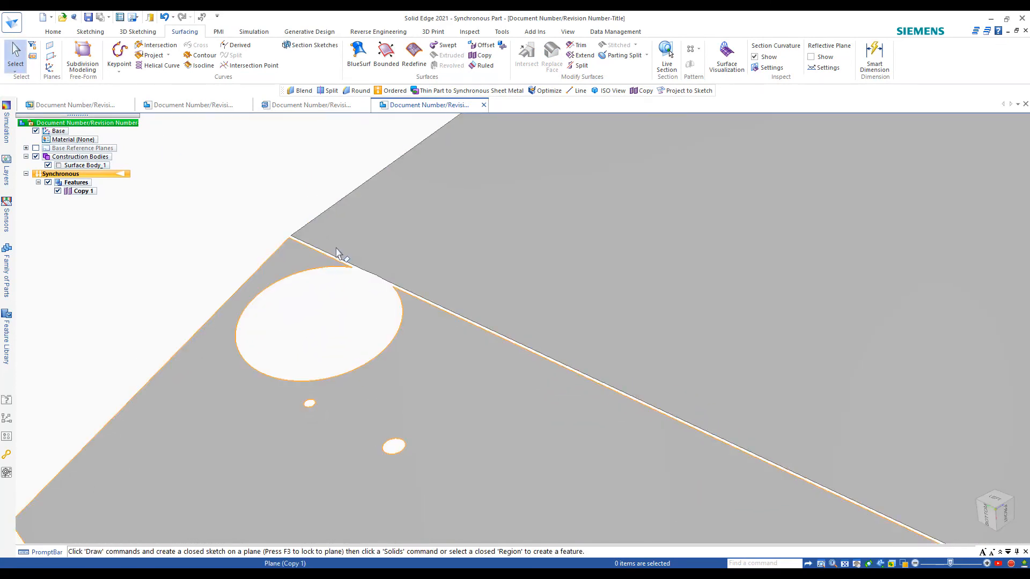
{"action": "middle_click_drag", "start_coordinate": [337, 242], "coordinate": [316, 188]}
{"action": "left_click", "coordinate": [59, 31]}
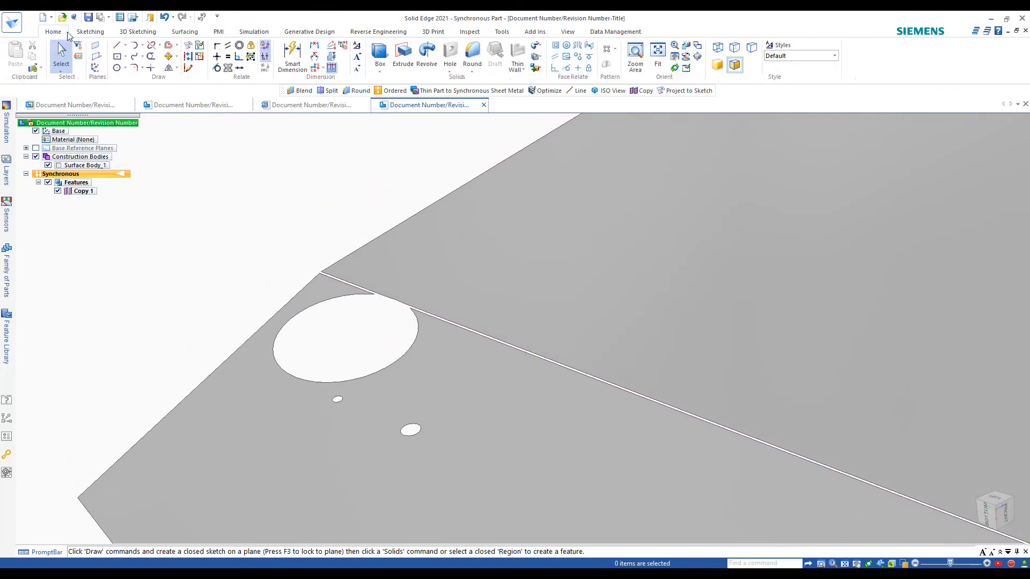
{"action": "left_click", "coordinate": [472, 71]}
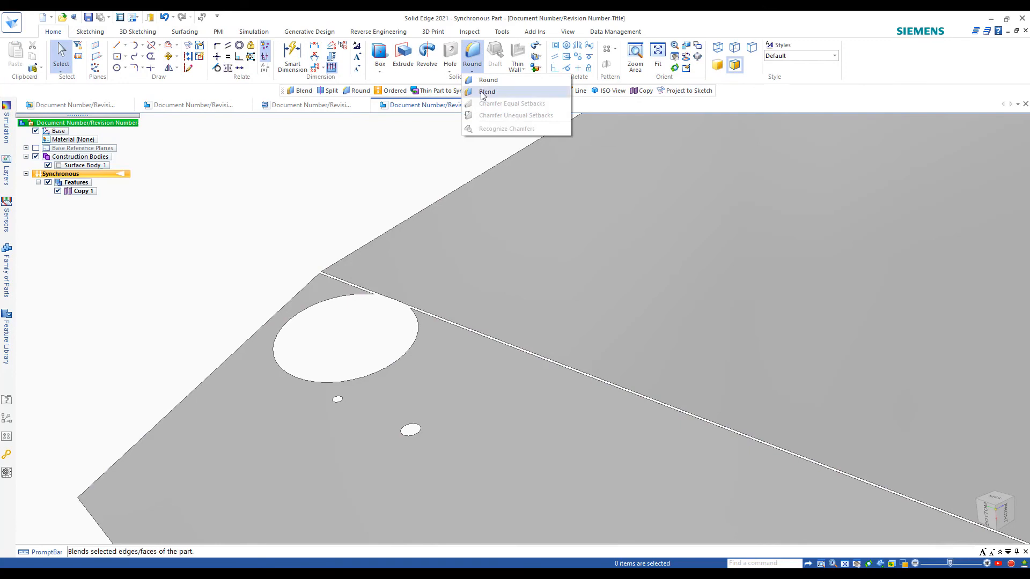
{"action": "left_click", "coordinate": [486, 92]}
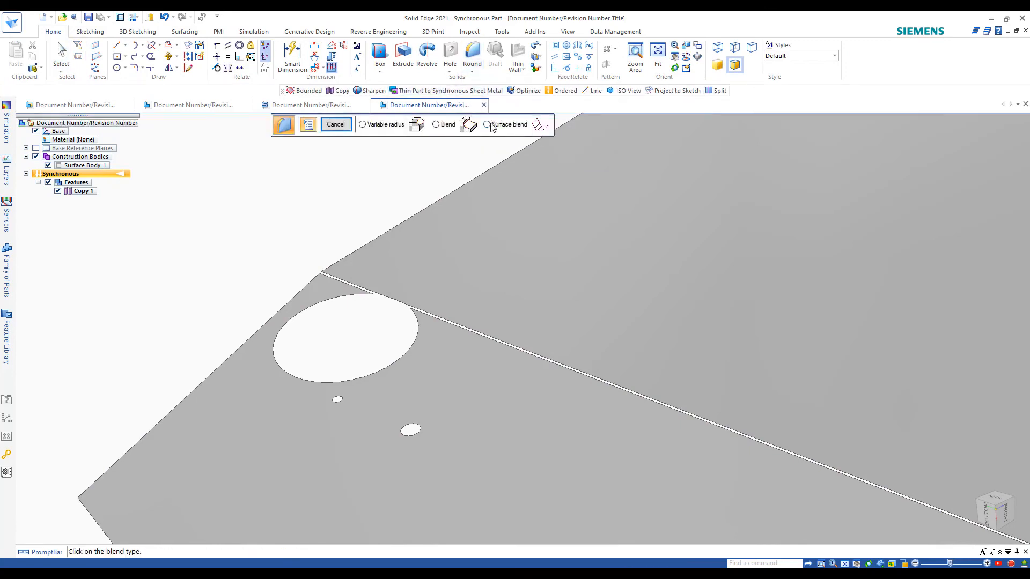
{"action": "left_click", "coordinate": [487, 124]}
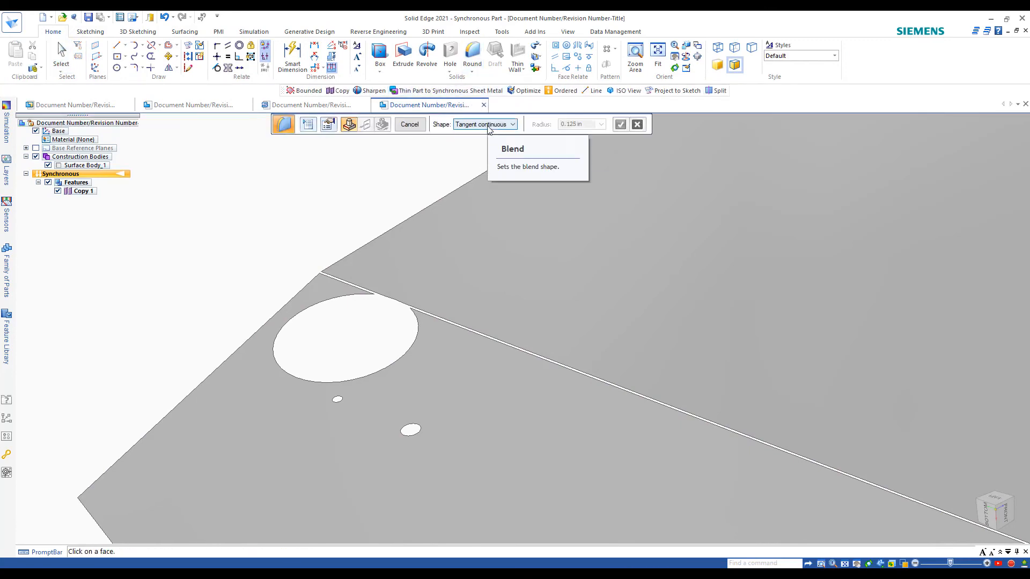
{"action": "left_click", "coordinate": [445, 272]}
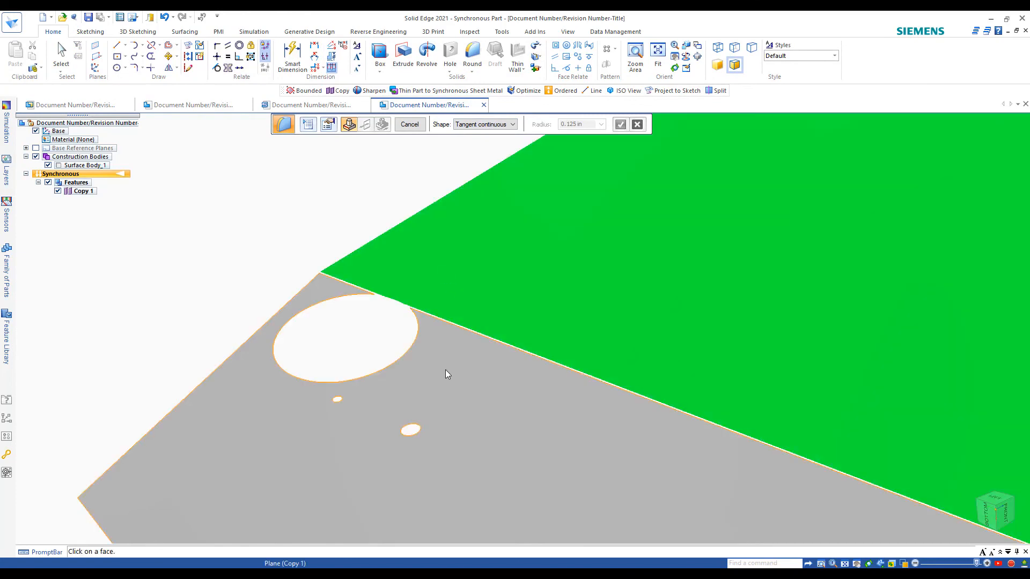
{"action": "left_click", "coordinate": [446, 371]}
{"action": "type", "text": "0.375"}
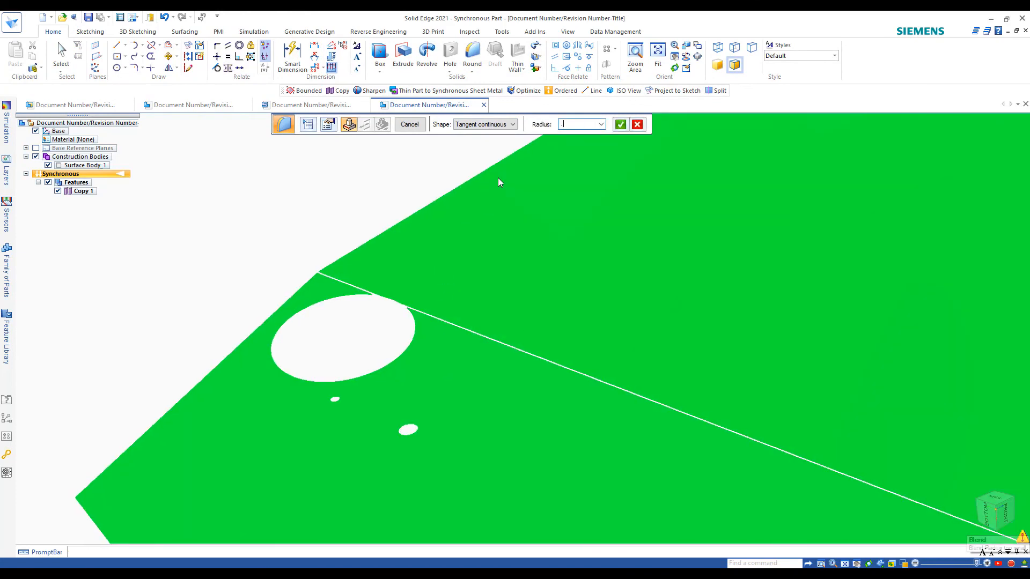
{"action": "key", "text": "Return"}
{"action": "key", "text": "Return"}
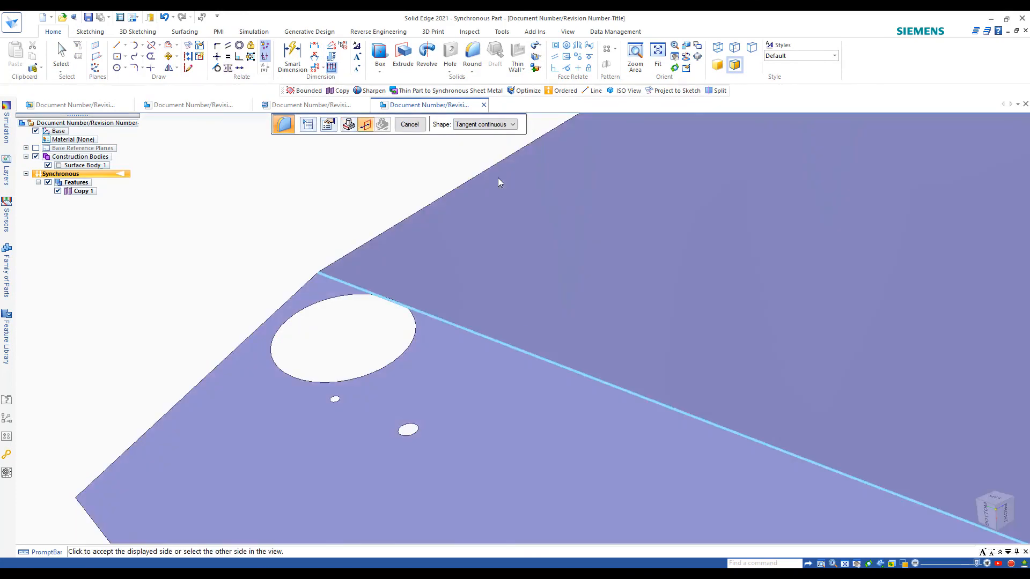
{"action": "scroll", "coordinate": [491, 185], "scroll_direction": "down", "scroll_amount": 8}
{"action": "middle_click_drag", "start_coordinate": [527, 250], "coordinate": [510, 252]}
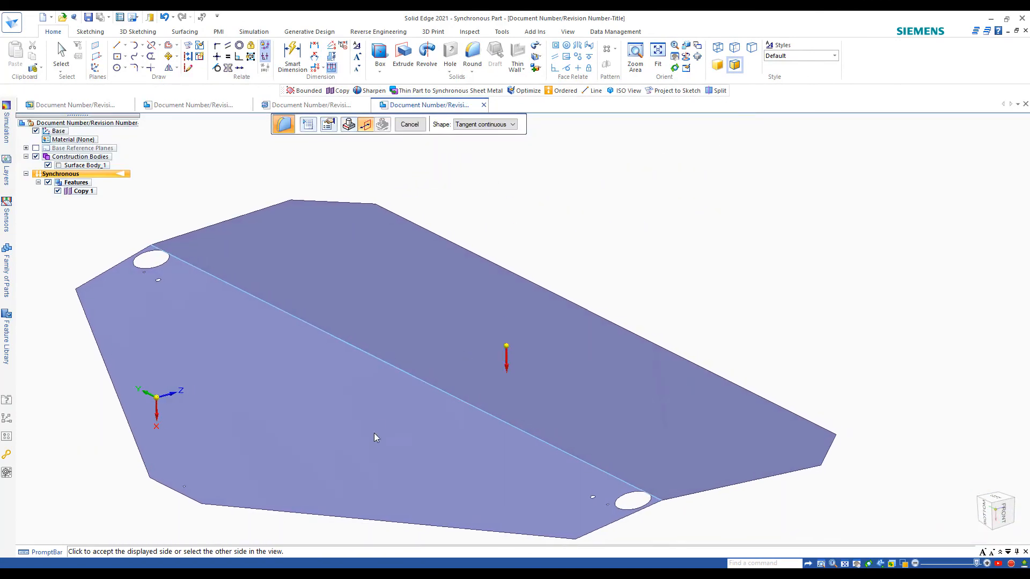
{"action": "left_click", "coordinate": [212, 343]}
Examine the blend along the bend line close up where the large corner hole crosses it.
{"action": "scroll", "coordinate": [198, 176], "scroll_direction": "up", "scroll_amount": 10}
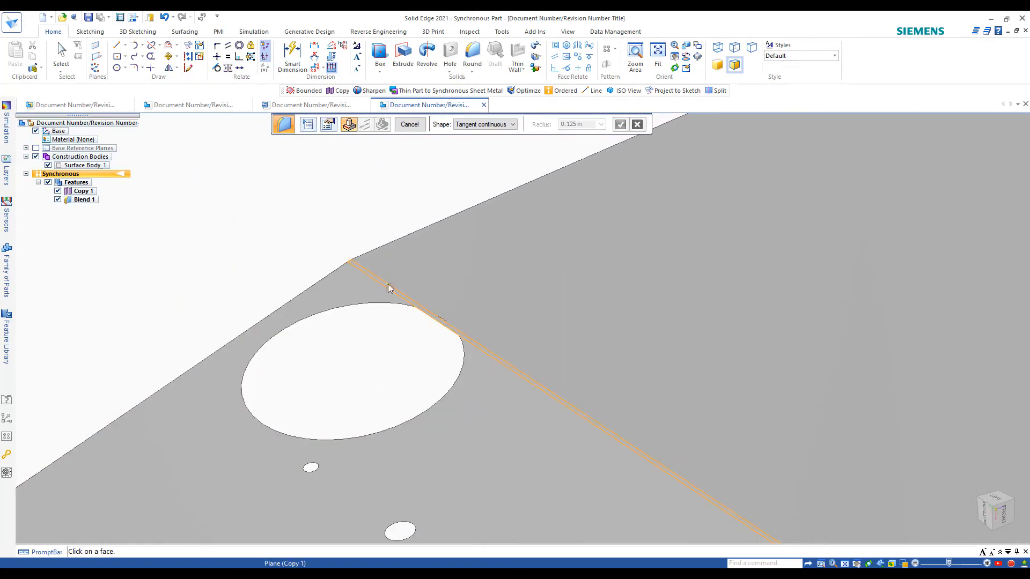
{"action": "mouse_move", "coordinate": [518, 372]}
{"action": "middle_mouse_down"}
{"action": "mouse_move", "coordinate": [594, 421]}
{"action": "mouse_move", "coordinate": [260, 257]}
{"action": "mouse_move", "coordinate": [257, 243]}
{"action": "mouse_move", "coordinate": [406, 384]}
{"action": "mouse_move", "coordinate": [414, 368]}
{"action": "mouse_move", "coordinate": [384, 325]}
{"action": "middle_mouse_up"}
{"action": "scroll", "coordinate": [382, 322], "scroll_direction": "up", "scroll_amount": 4}
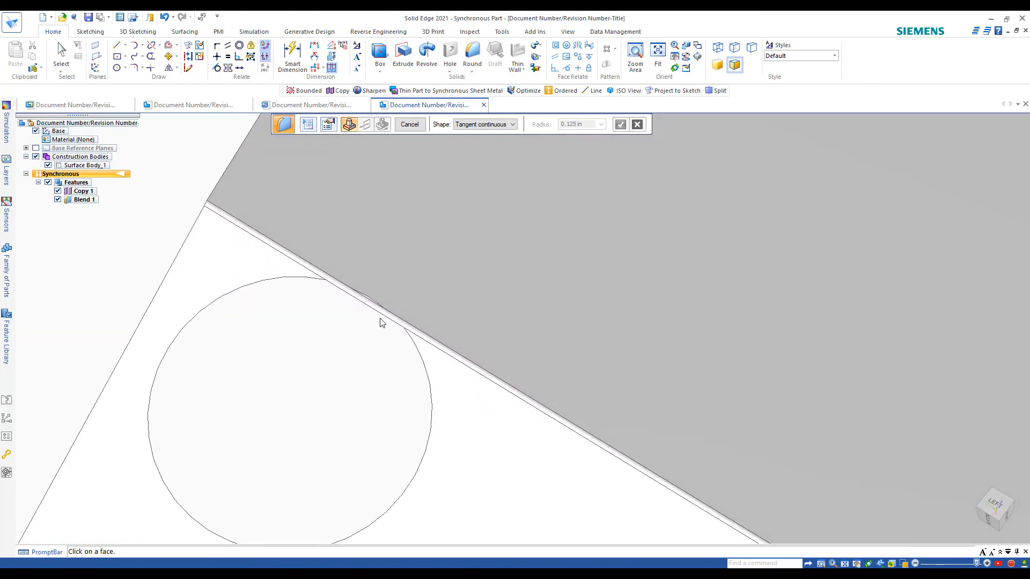
{"action": "scroll", "coordinate": [431, 337], "scroll_direction": "up", "scroll_amount": 2}
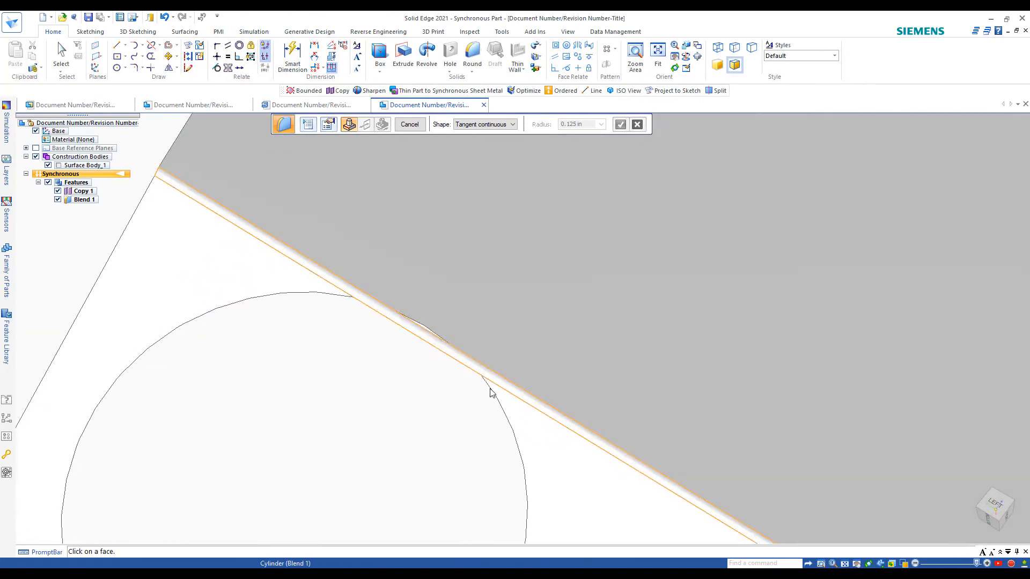
{"action": "scroll", "coordinate": [490, 388], "scroll_direction": "down", "scroll_amount": 2}
{"action": "mouse_move", "coordinate": [490, 389]}
{"action": "middle_mouse_down"}
{"action": "mouse_move", "coordinate": [301, 316]}
{"action": "mouse_move", "coordinate": [218, 210]}
{"action": "mouse_move", "coordinate": [224, 224]}
{"action": "middle_mouse_up"}
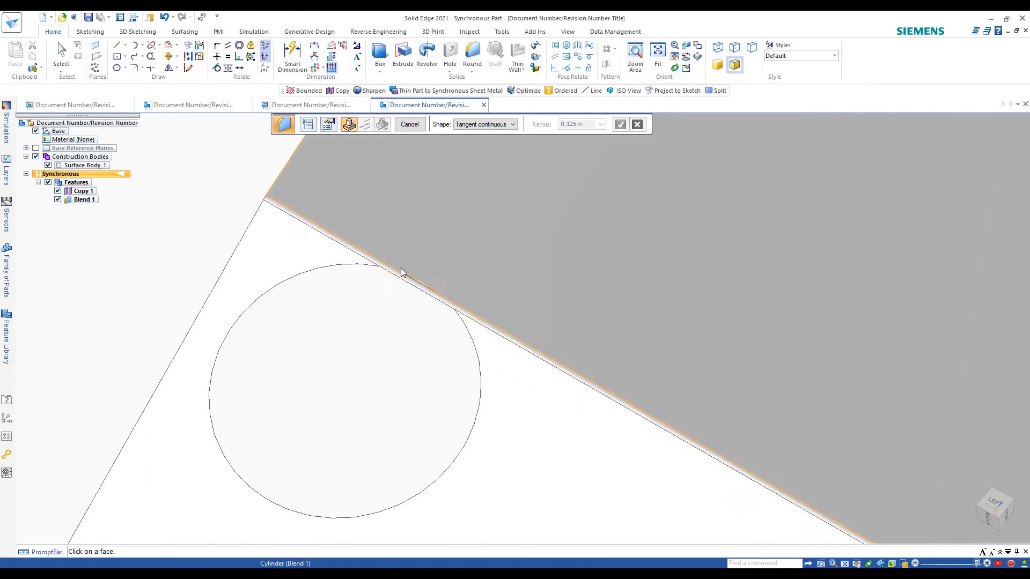
{"action": "mouse_move", "coordinate": [401, 268]}
{"action": "middle_mouse_down"}
{"action": "mouse_move", "coordinate": [368, 340]}
{"action": "mouse_move", "coordinate": [357, 329]}
{"action": "middle_mouse_up"}
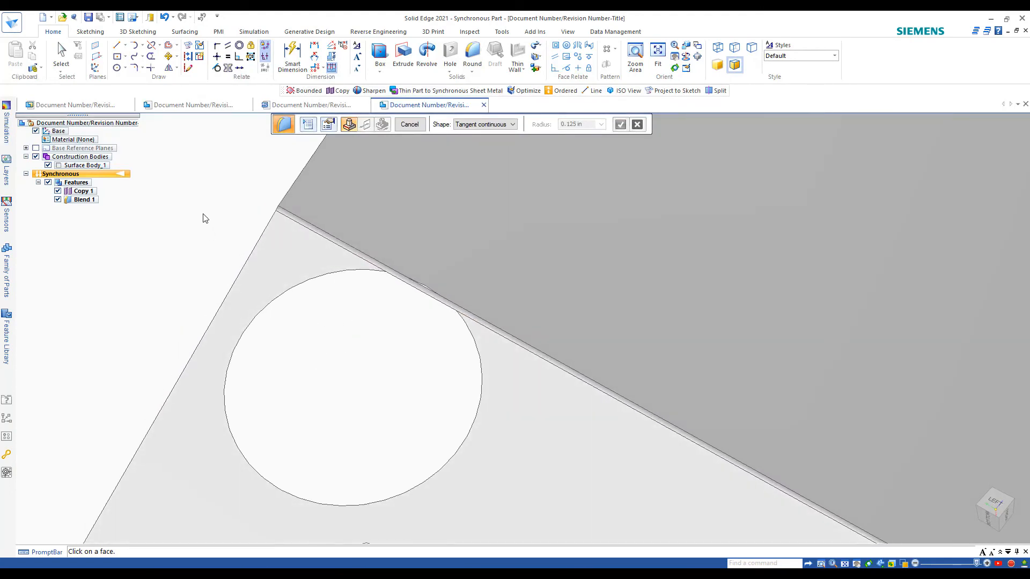
{"action": "middle_click_drag", "start_coordinate": [204, 225], "coordinate": [209, 227]}
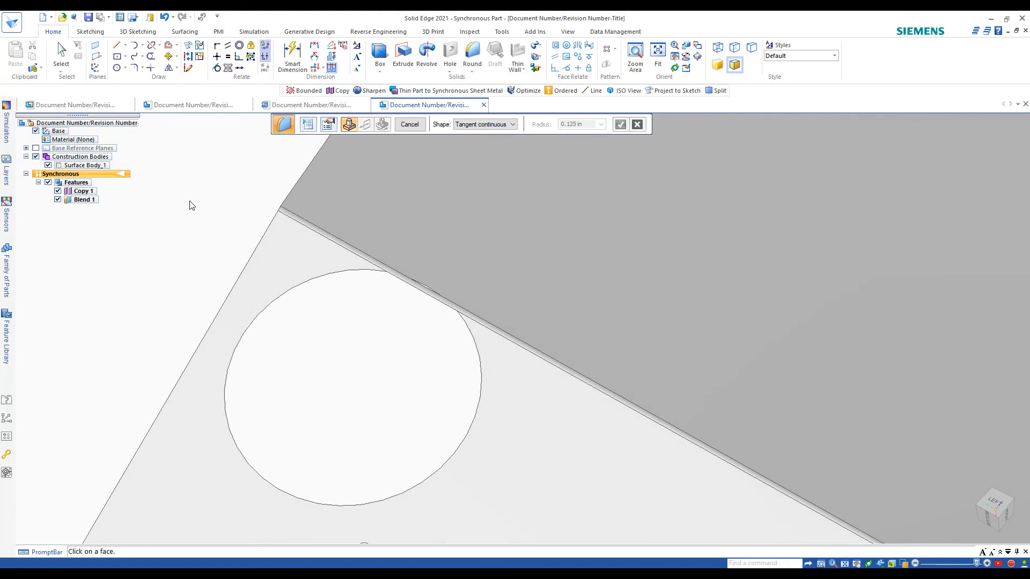
Fill the thin sliver opening beside the blend at the first large corner hole with a bounded surface.
{"action": "left_click", "coordinate": [186, 32]}
{"action": "mouse_move", "coordinate": [188, 168]}
{"action": "middle_mouse_down"}
{"action": "mouse_move", "coordinate": [277, 273]}
{"action": "mouse_move", "coordinate": [317, 297]}
{"action": "mouse_move", "coordinate": [376, 303]}
{"action": "middle_mouse_up"}
{"action": "left_click", "coordinate": [389, 57]}
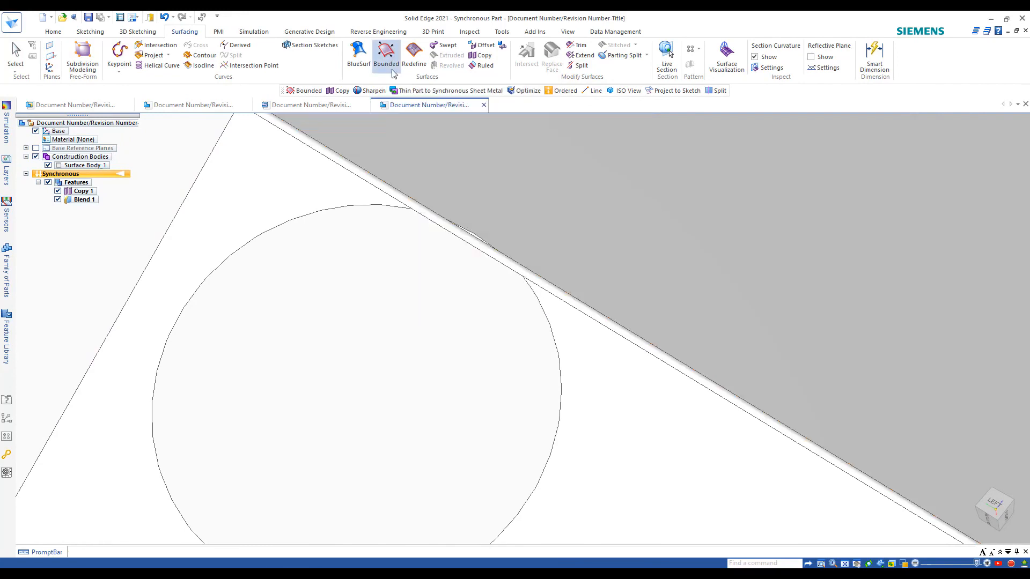
{"action": "scroll", "coordinate": [431, 321], "scroll_direction": "up", "scroll_amount": 4}
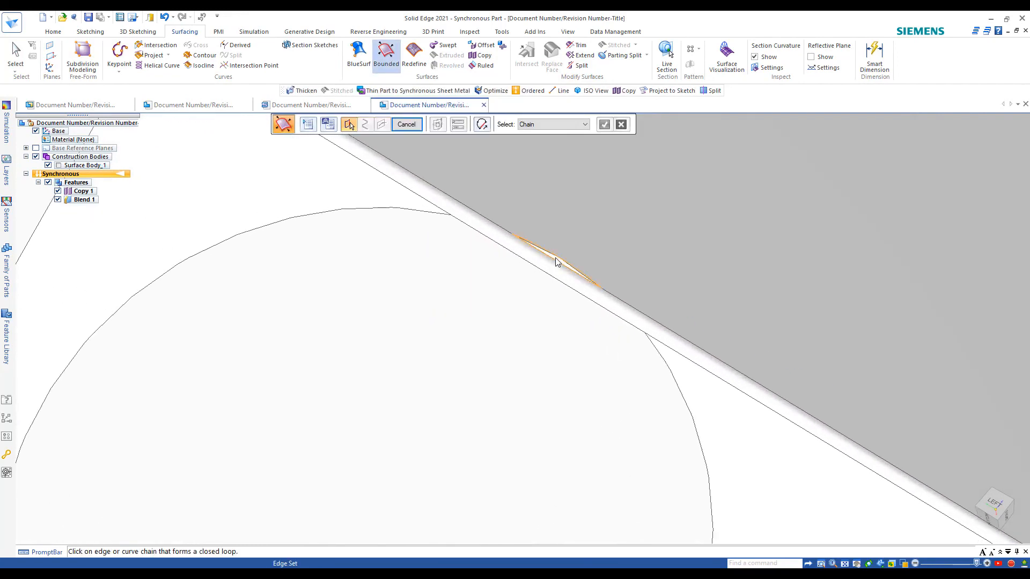
{"action": "left_click", "coordinate": [556, 262]}
{"action": "right_click", "coordinate": [449, 335]}
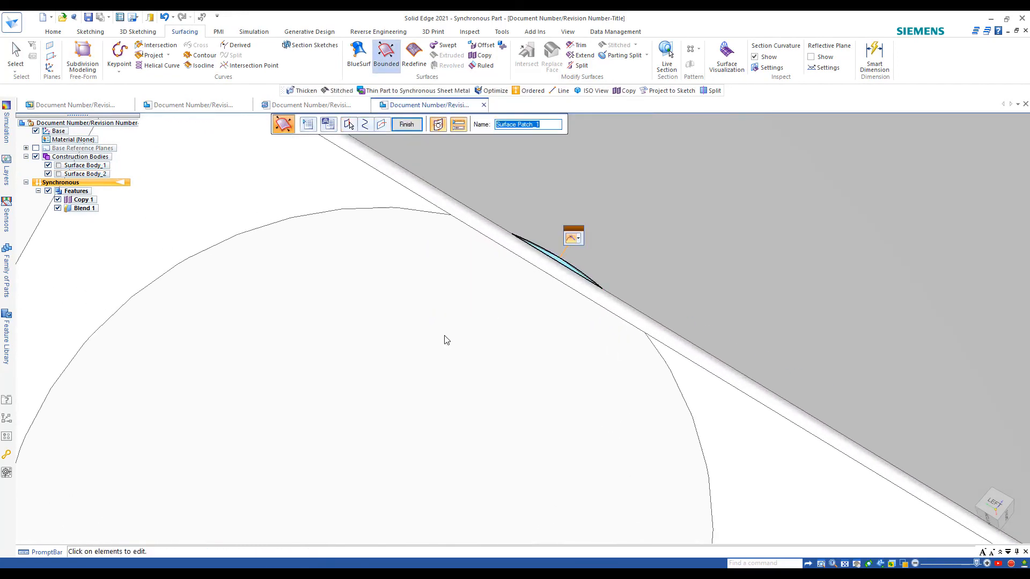
Fill the main opening of the first large corner hole with a second bounded surface.
{"action": "left_click", "coordinate": [380, 213]}
{"action": "scroll", "coordinate": [448, 322], "scroll_direction": "down", "scroll_amount": 5}
{"action": "right_click", "coordinate": [340, 355]}
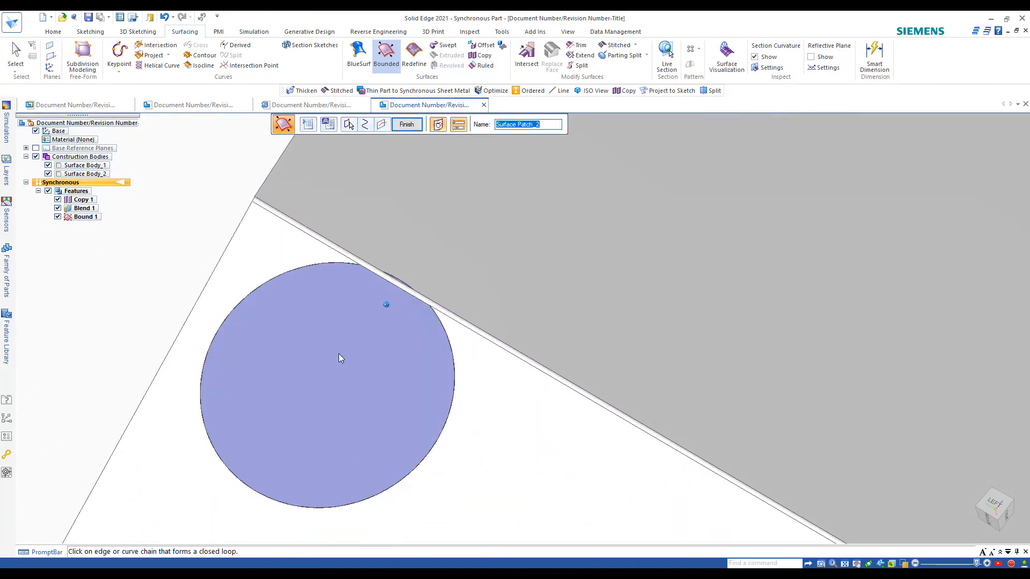
{"action": "right_click", "coordinate": [339, 354]}
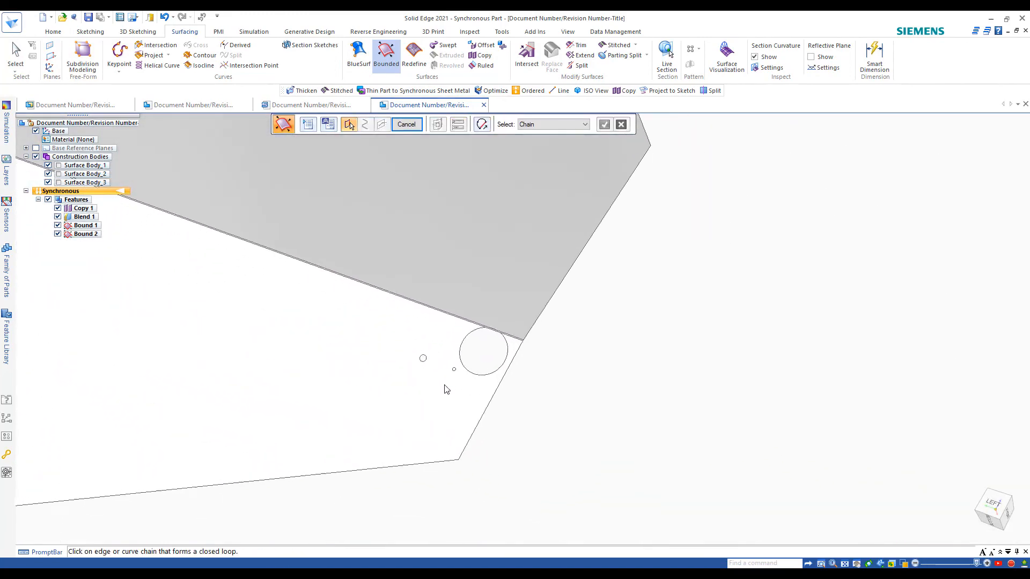
Fill the sliver and the main opening of the large hole at the bend's opposite end with bounded surfaces.
{"action": "scroll", "coordinate": [451, 388], "scroll_direction": "up", "scroll_amount": 5}
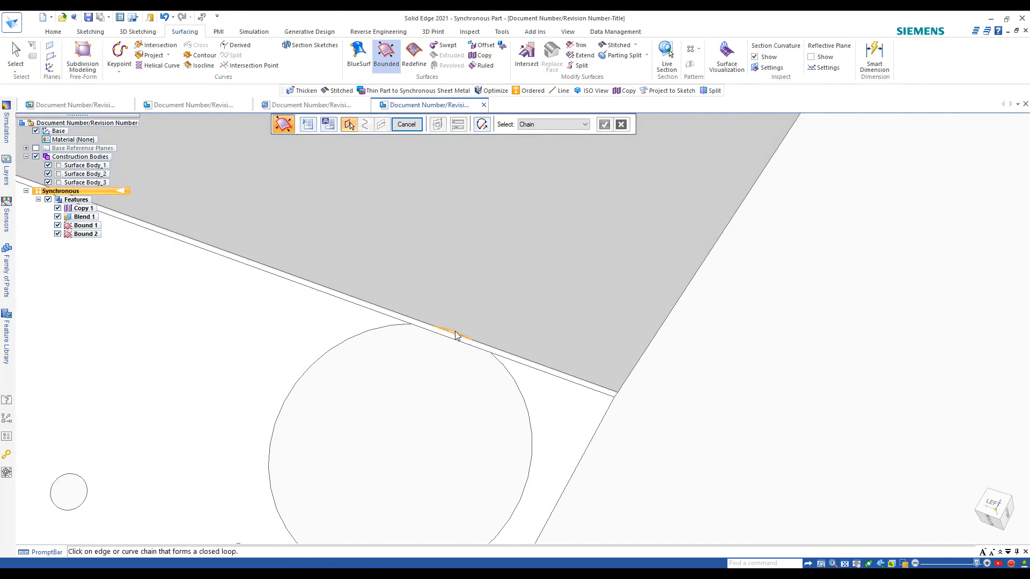
{"action": "right_click", "coordinate": [448, 376]}
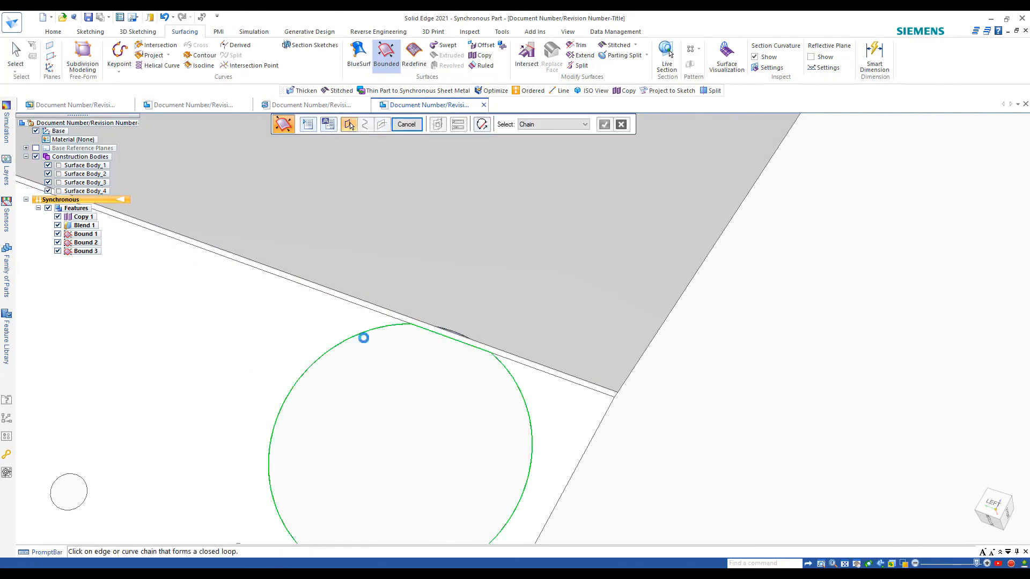
{"action": "right_click", "coordinate": [389, 368]}
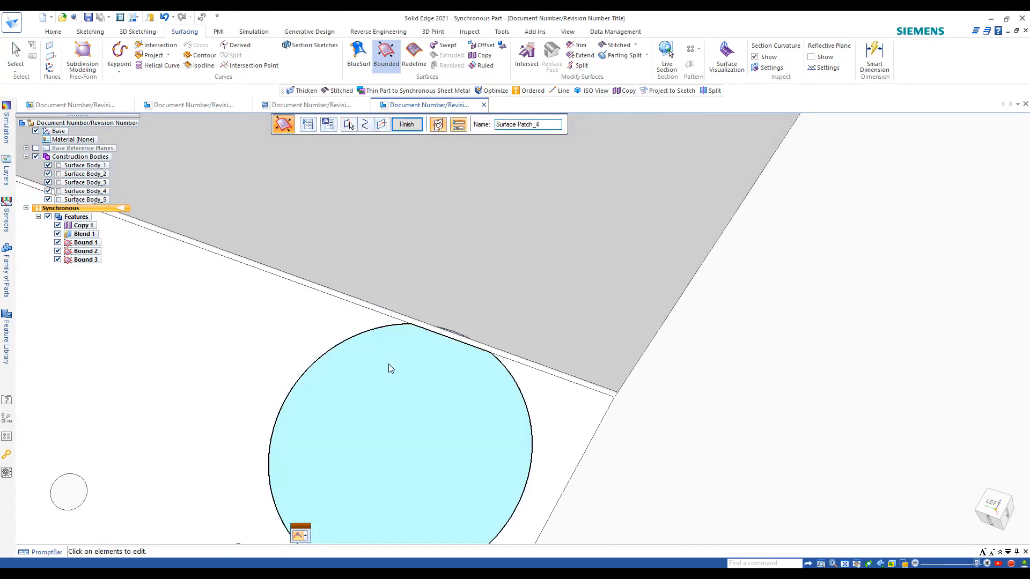
{"action": "right_click", "coordinate": [683, 419]}
Stitch the blended plate surface and the four bounded patches into one surface.
{"action": "middle_click_drag", "start_coordinate": [682, 420], "coordinate": [482, 177]}
{"action": "scroll", "coordinate": [678, 418], "scroll_direction": "down", "scroll_amount": 5}
{"action": "scroll", "coordinate": [694, 418], "scroll_direction": "down", "scroll_amount": 3}
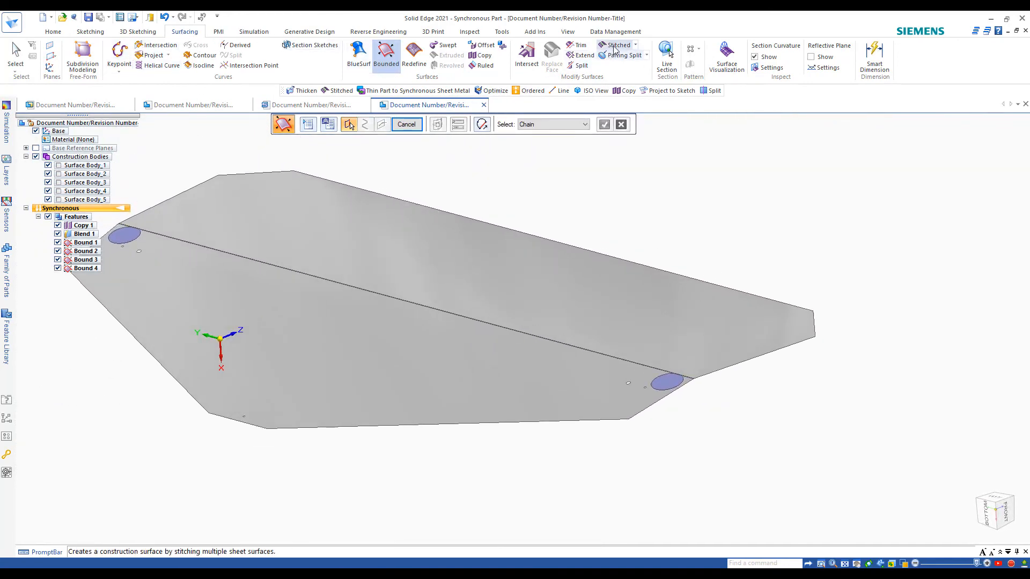
{"action": "left_click", "coordinate": [614, 46]}
{"action": "scroll", "coordinate": [472, 230], "scroll_direction": "down", "scroll_amount": 3}
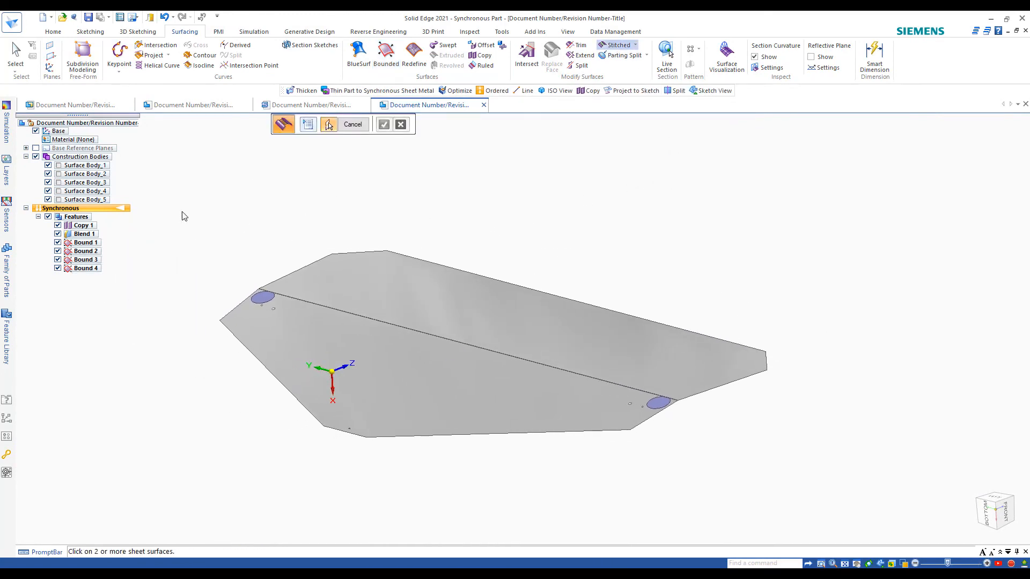
{"action": "left_click_drag", "start_coordinate": [182, 211], "coordinate": [844, 510]}
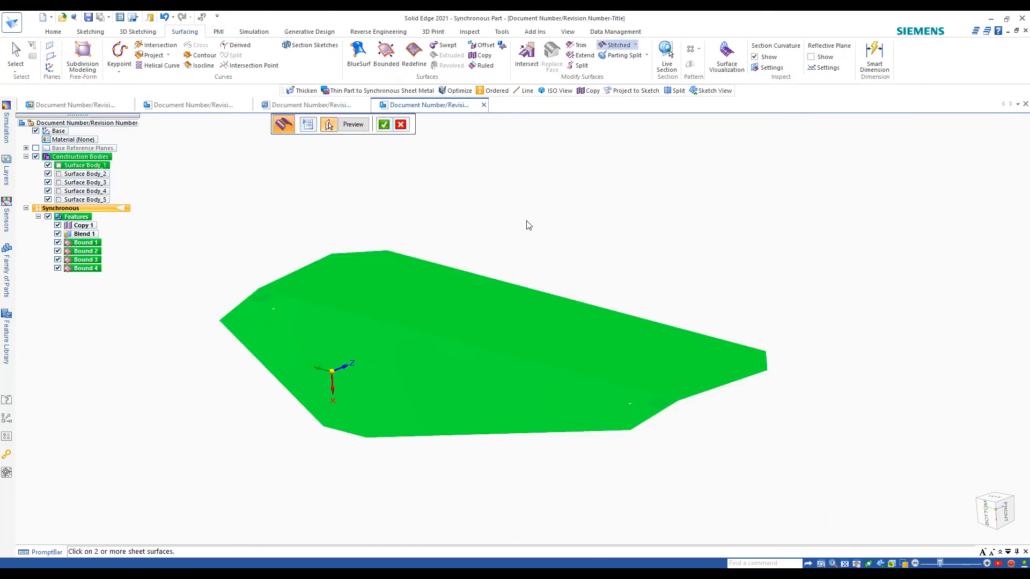
{"action": "right_click", "coordinate": [526, 224]}
{"action": "right_click", "coordinate": [525, 222]}
Thicken the stitched plate surface into a solid body.
{"action": "middle_click_drag", "start_coordinate": [421, 183], "coordinate": [338, 203]}
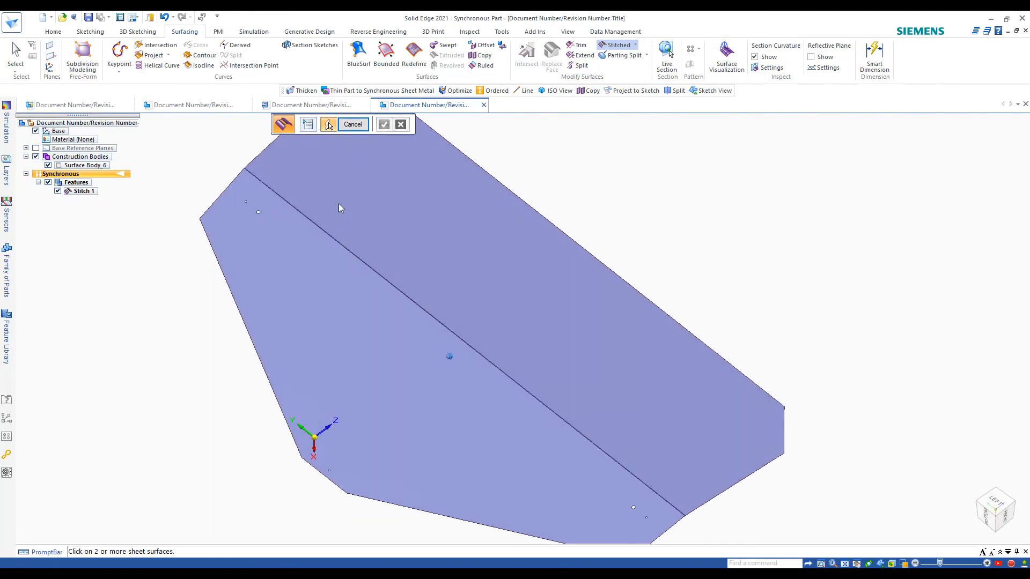
{"action": "scroll", "coordinate": [663, 497], "scroll_direction": "down", "scroll_amount": 1}
{"action": "middle_click_drag", "start_coordinate": [651, 333], "coordinate": [574, 201]}
{"action": "left_click", "coordinate": [52, 33]}
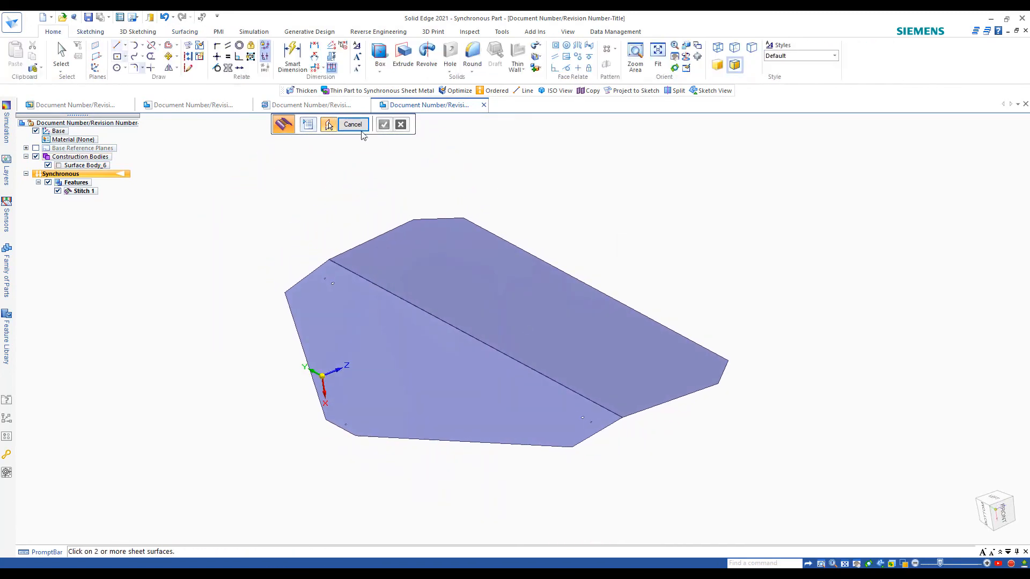
{"action": "left_click", "coordinate": [542, 48]}
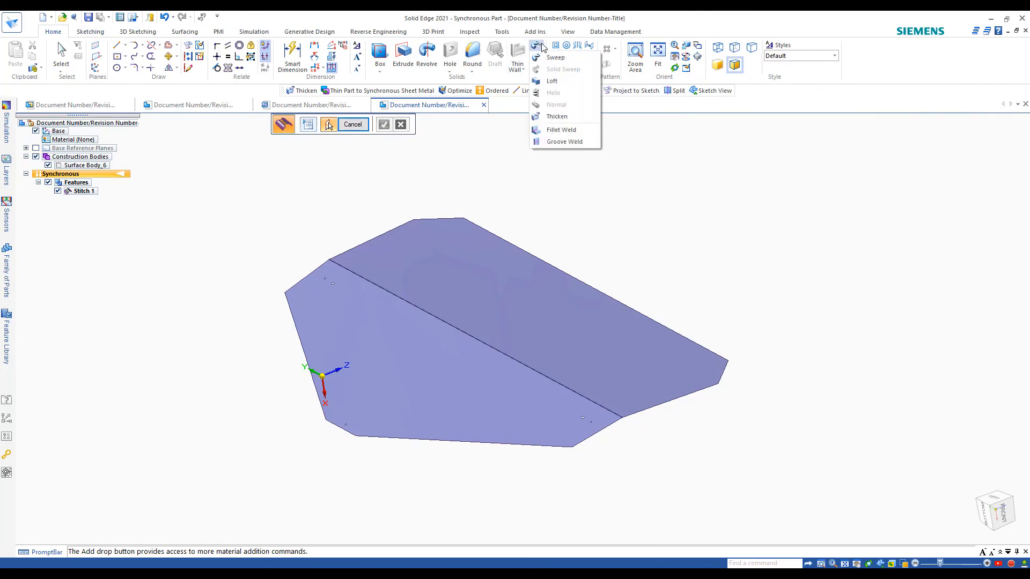
{"action": "left_click", "coordinate": [551, 116]}
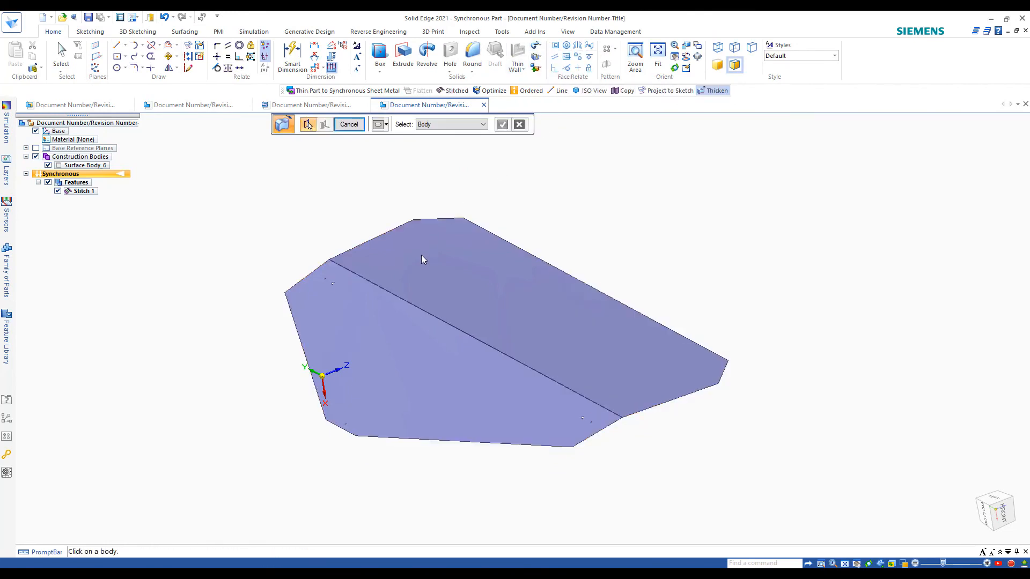
{"action": "left_click", "coordinate": [422, 260]}
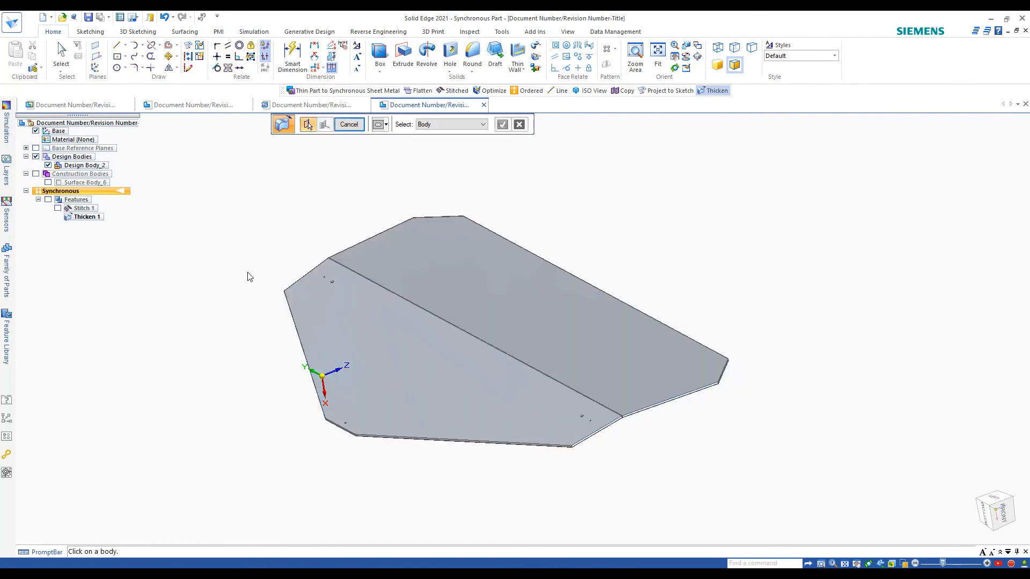
Convert the thickened plate to synchronous sheet metal, using the large flat face beyond the bend as the base face.
{"action": "middle_click_drag", "start_coordinate": [598, 401], "coordinate": [412, 342]}
{"action": "scroll", "coordinate": [356, 263], "scroll_direction": "up", "scroll_amount": 1}
{"action": "middle_click_drag", "start_coordinate": [356, 262], "coordinate": [241, 217]}
{"action": "left_click", "coordinate": [63, 52]}
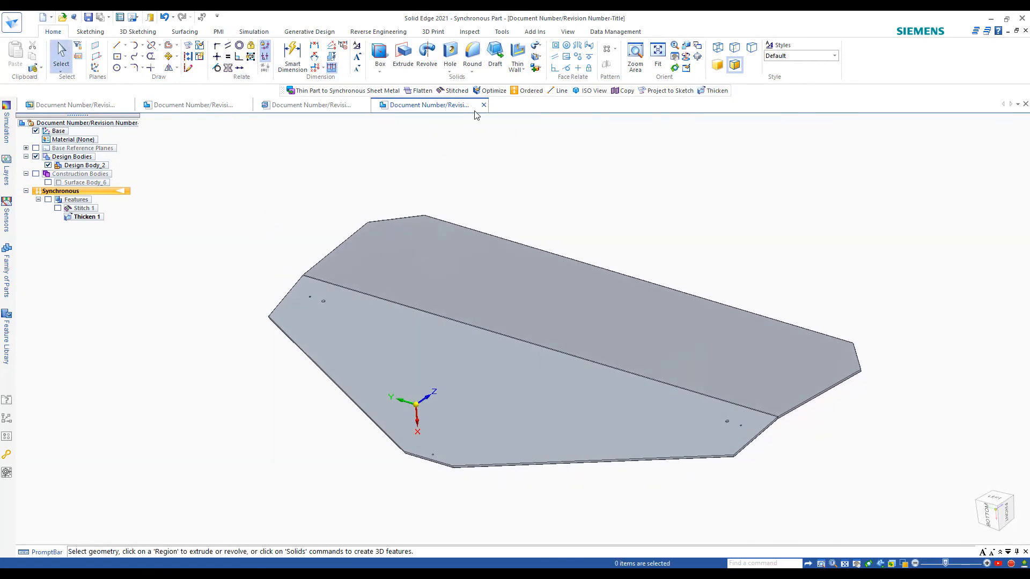
{"action": "left_click", "coordinate": [502, 32]}
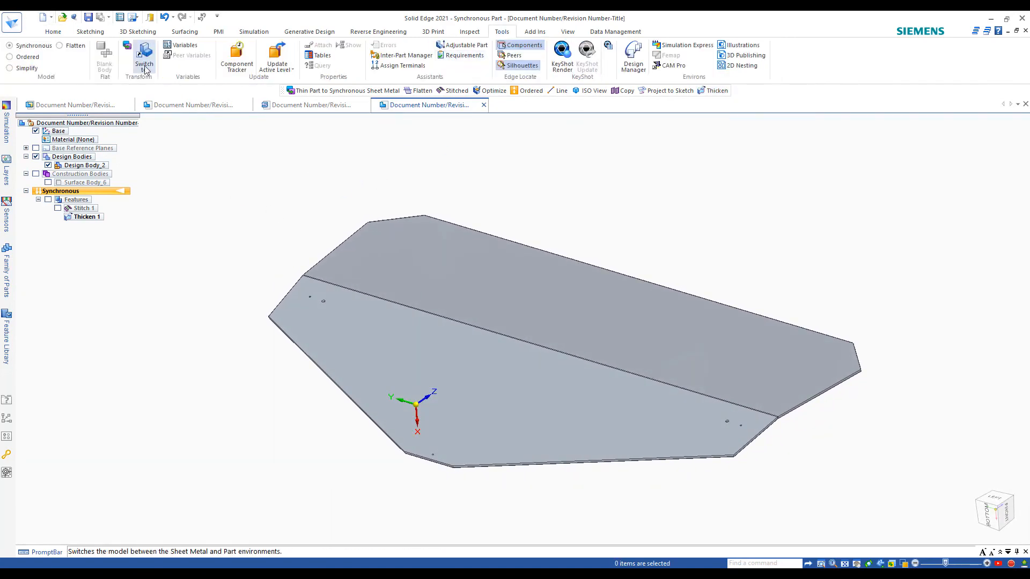
{"action": "left_click", "coordinate": [130, 48]}
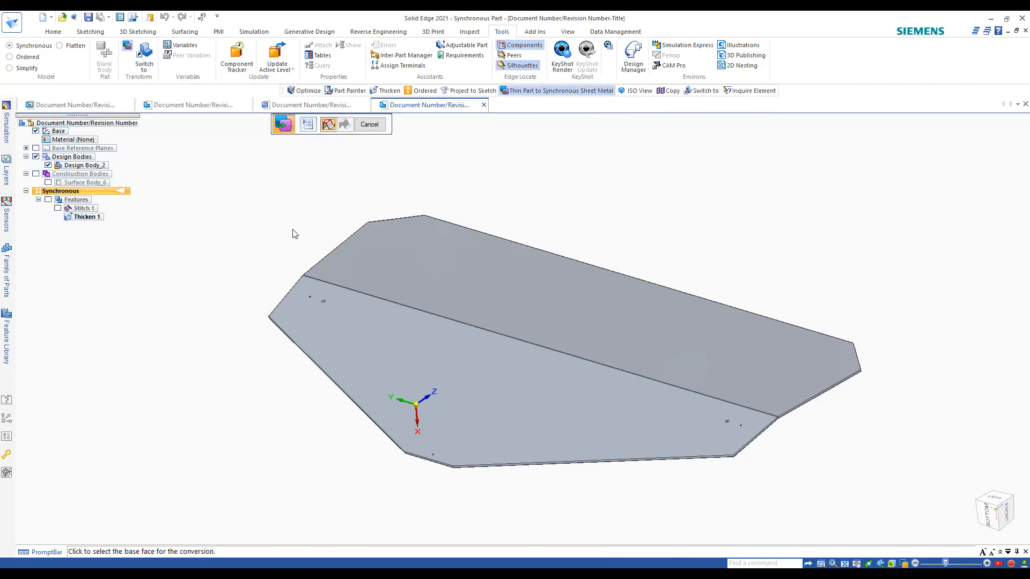
{"action": "left_click", "coordinate": [364, 257]}
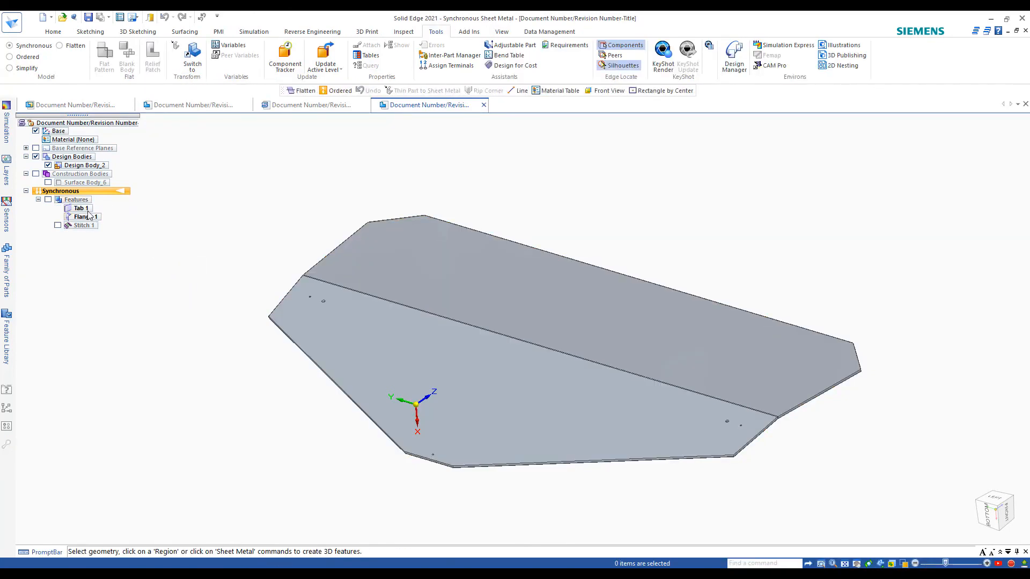
{"action": "mouse_move", "coordinate": [260, 224]}
{"action": "middle_mouse_down"}
{"action": "mouse_move", "coordinate": [268, 215]}
{"action": "mouse_move", "coordinate": [251, 216]}
{"action": "middle_mouse_up"}
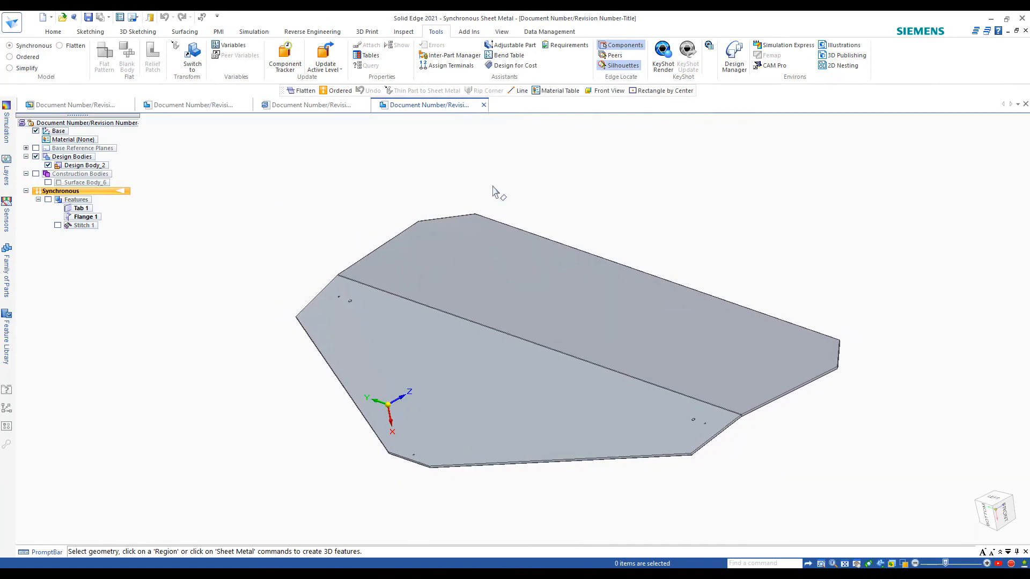
{"action": "mouse_move", "coordinate": [365, 279]}
{"action": "middle_mouse_down"}
{"action": "mouse_move", "coordinate": [334, 285]}
{"action": "mouse_move", "coordinate": [317, 220]}
{"action": "mouse_move", "coordinate": [368, 288]}
{"action": "mouse_move", "coordinate": [359, 278]}
{"action": "middle_mouse_up"}
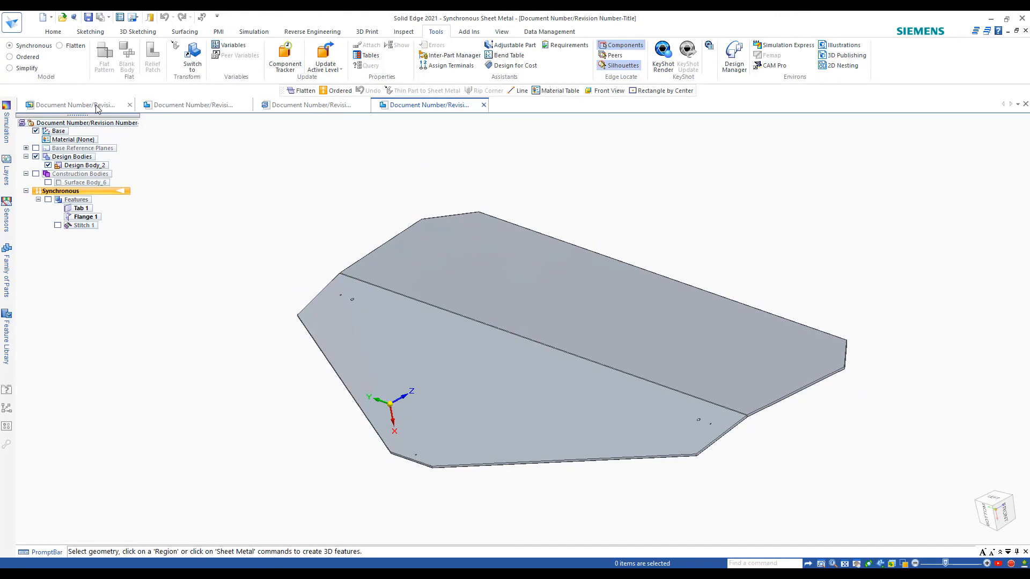
Close the plate's separate document and edit the plate in place within the assembly.
{"action": "middle_click_drag", "start_coordinate": [306, 375], "coordinate": [280, 191]}
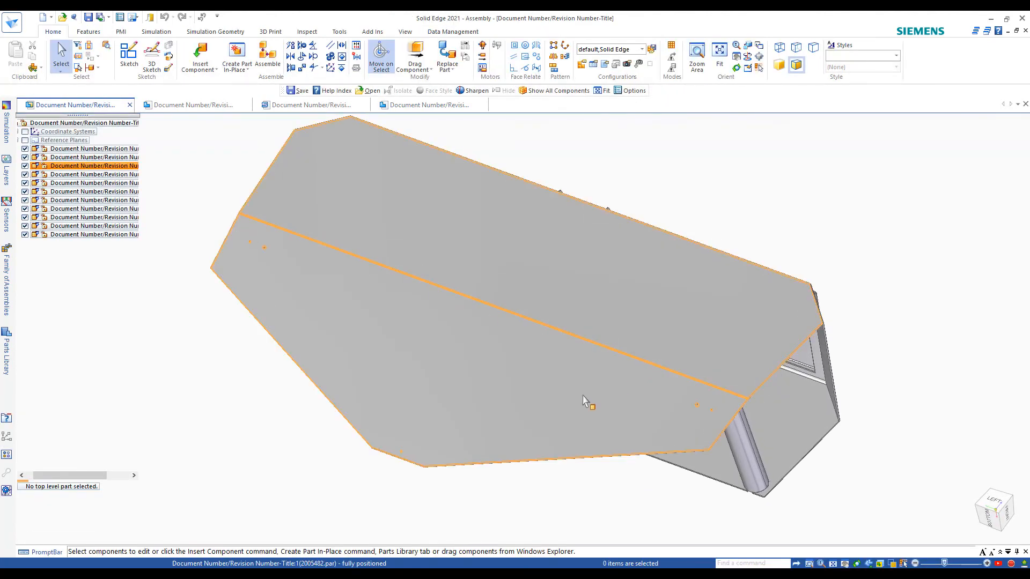
{"action": "middle_click_drag", "start_coordinate": [584, 399], "coordinate": [178, 114]}
{"action": "scroll", "coordinate": [252, 202], "scroll_direction": "up", "scroll_amount": 5}
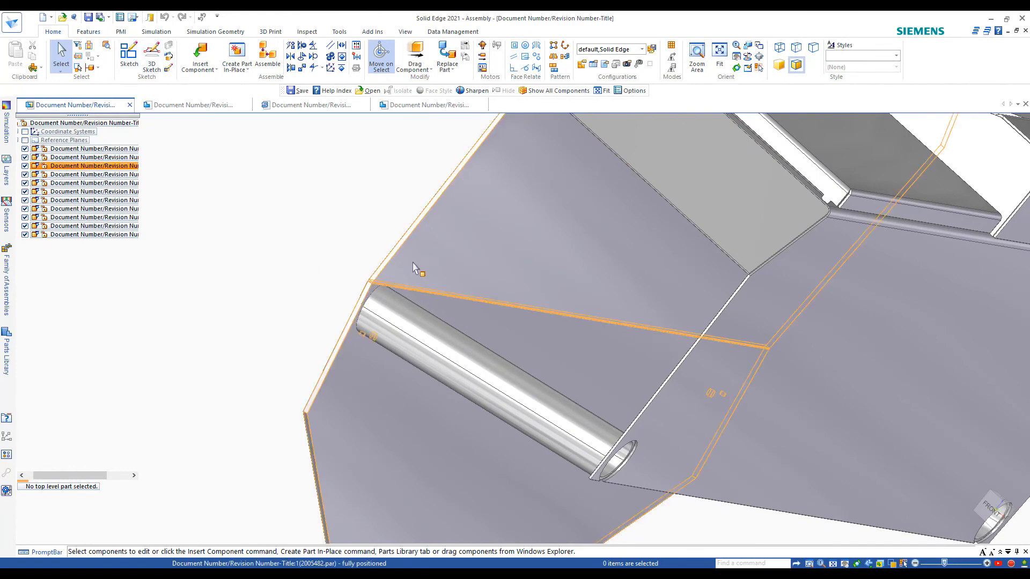
{"action": "middle_click_drag", "start_coordinate": [320, 302], "coordinate": [331, 316]}
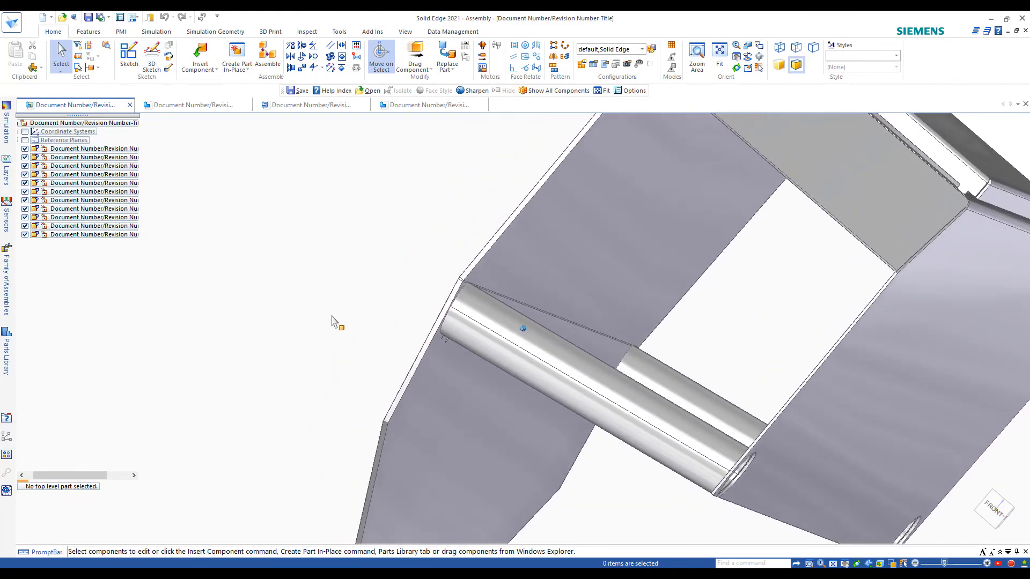
{"action": "left_click", "coordinate": [430, 402]}
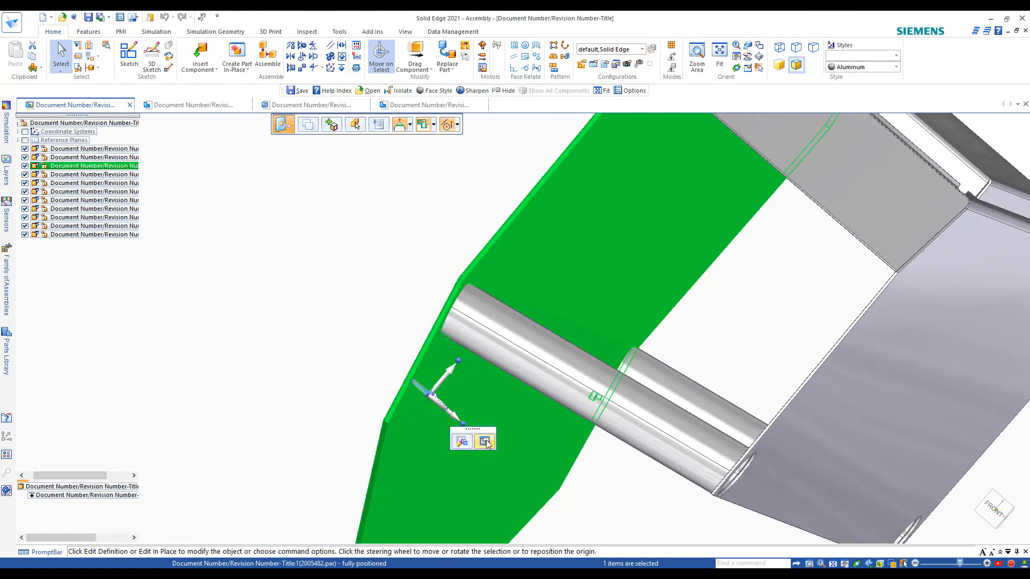
{"action": "left_click", "coordinate": [485, 442]}
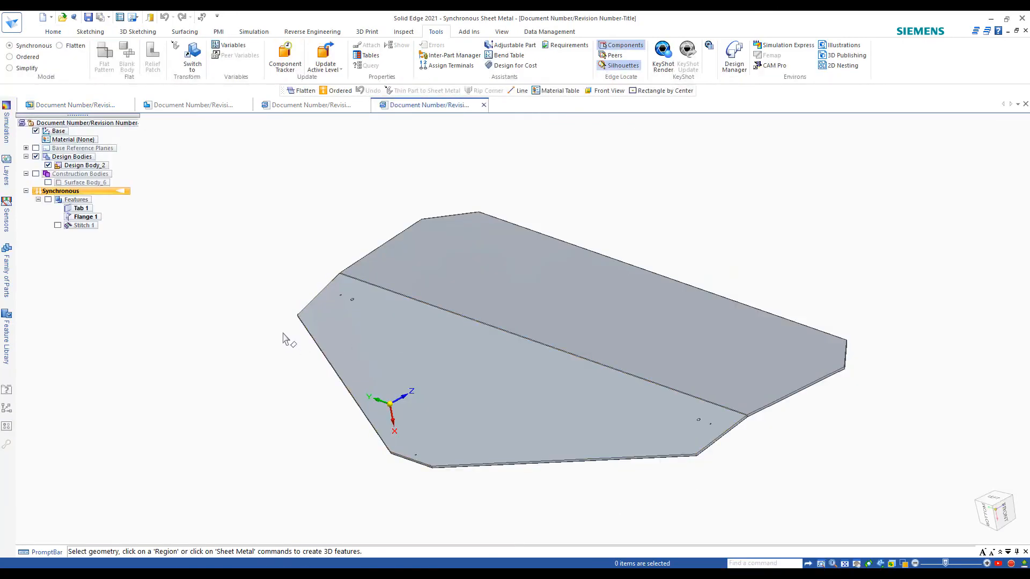
{"action": "left_click", "coordinate": [483, 105]}
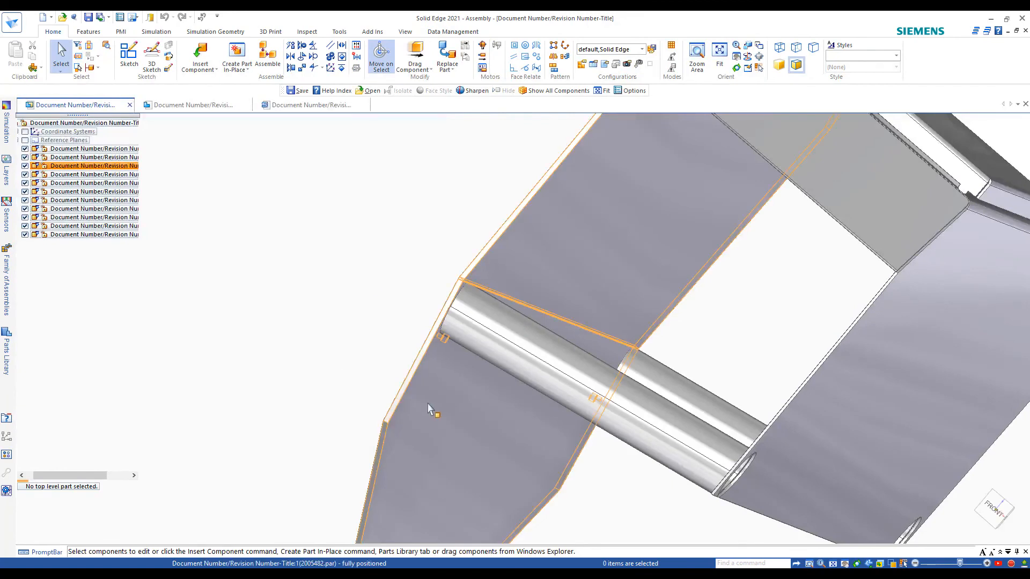
{"action": "left_click", "coordinate": [429, 410]}
{"action": "left_click", "coordinate": [485, 440]}
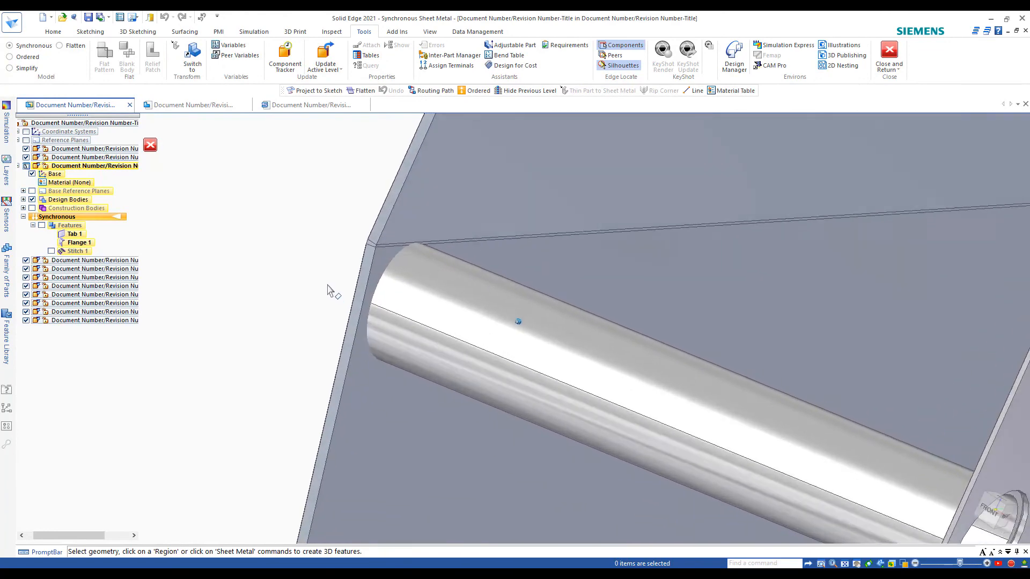
Project the first tube's circular end edge onto the inner plate face beside the bend.
{"action": "left_click", "coordinate": [52, 34]}
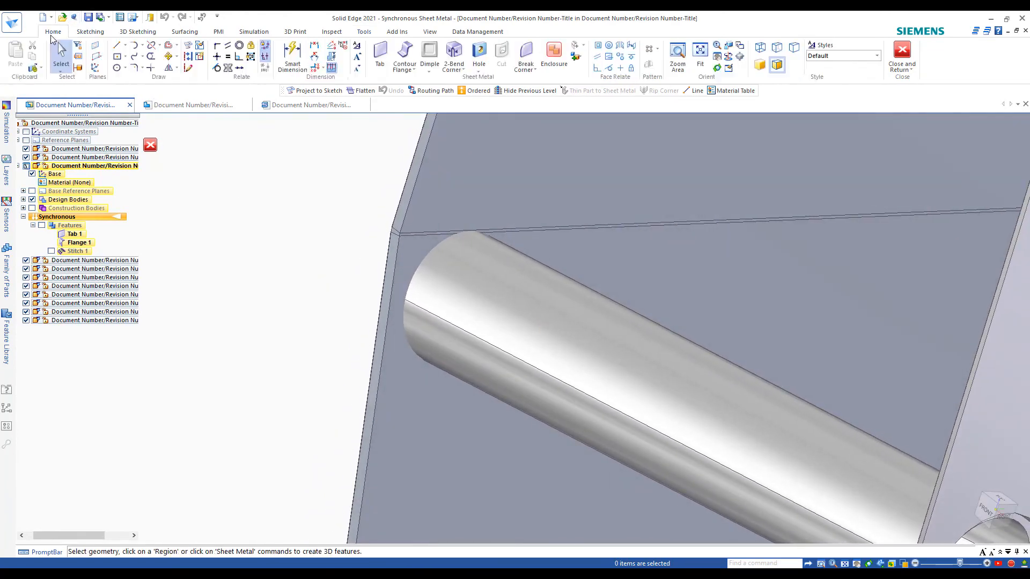
{"action": "left_click", "coordinate": [187, 47]}
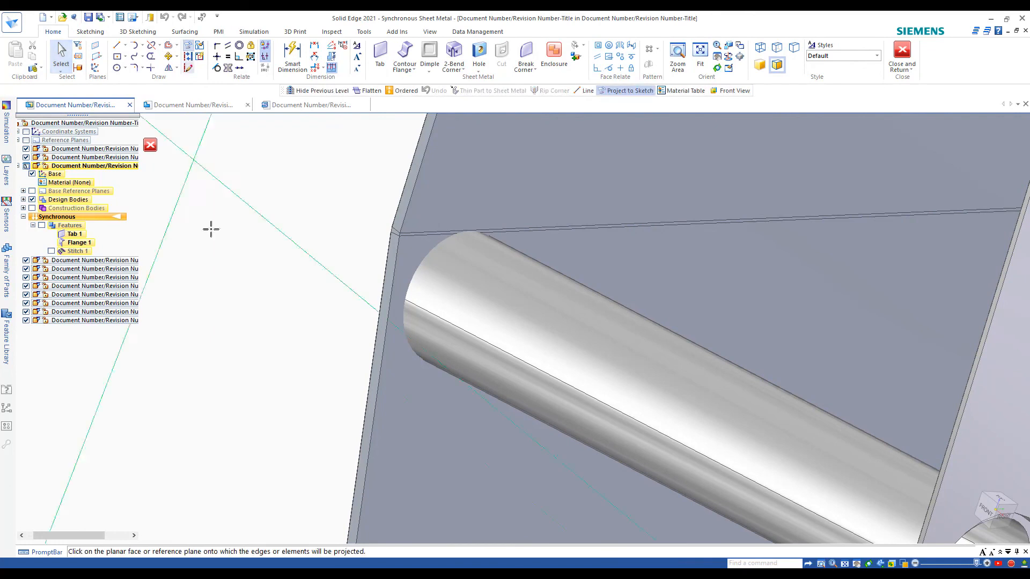
{"action": "left_click", "coordinate": [408, 379]}
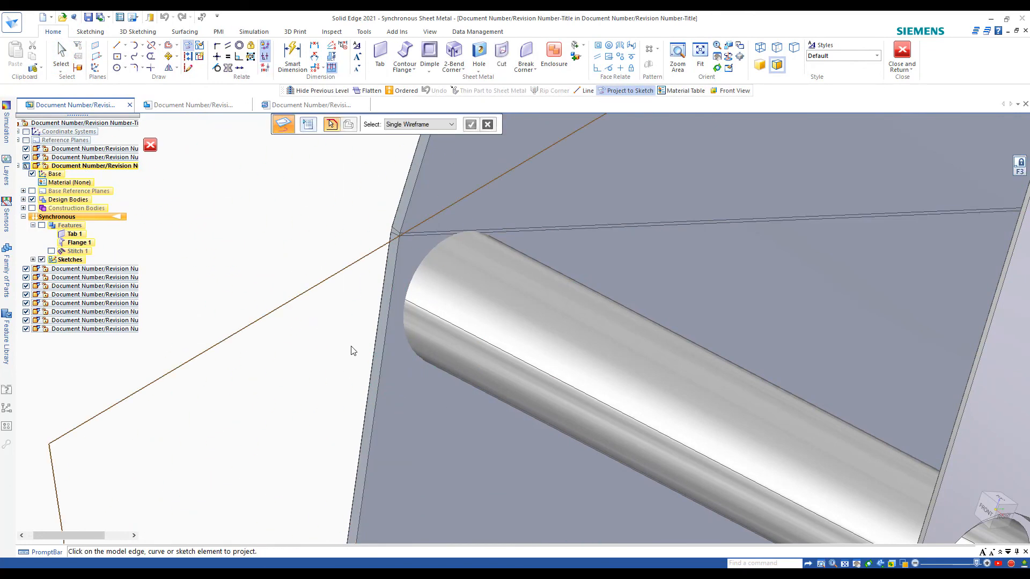
{"action": "left_click", "coordinate": [420, 263]}
{"action": "scroll", "coordinate": [275, 408], "scroll_direction": "down", "scroll_amount": 6}
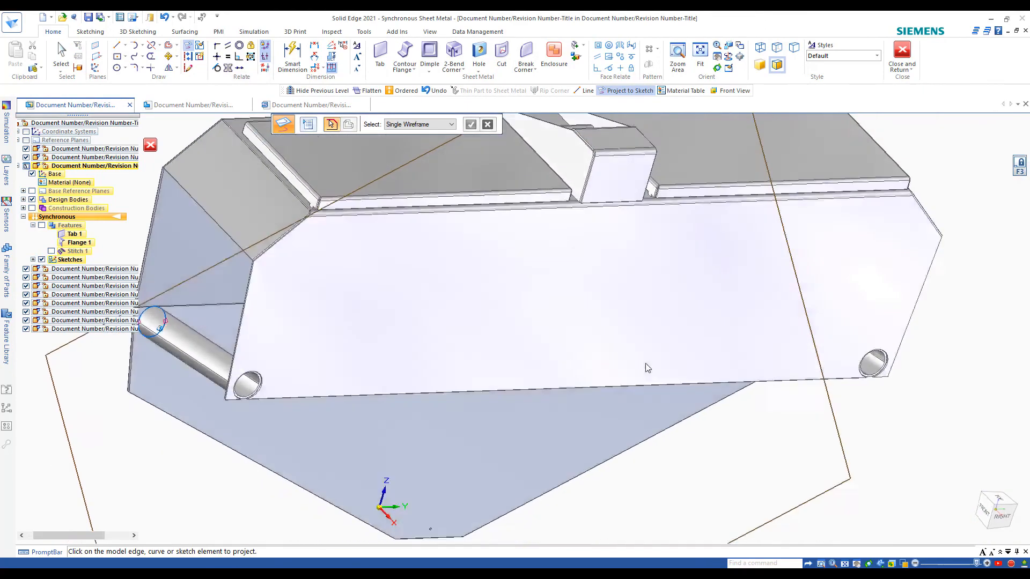
Project the circular end edge of the tube at the opposite corner onto the same plate face.
{"action": "middle_click_drag", "start_coordinate": [645, 364], "coordinate": [504, 377]}
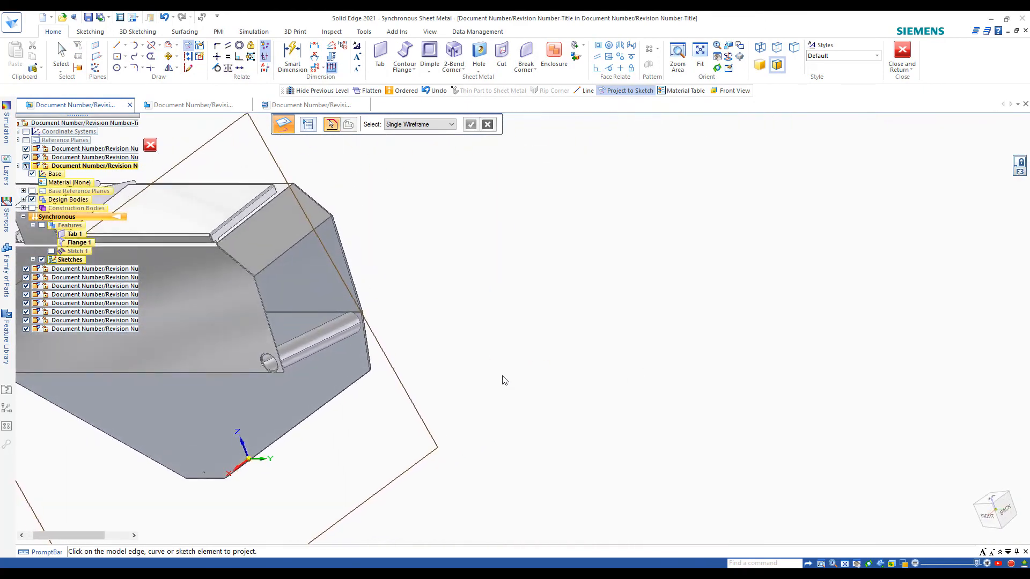
{"action": "scroll", "coordinate": [534, 379], "scroll_direction": "up", "scroll_amount": 5}
{"action": "scroll", "coordinate": [515, 308], "scroll_direction": "up", "scroll_amount": 1}
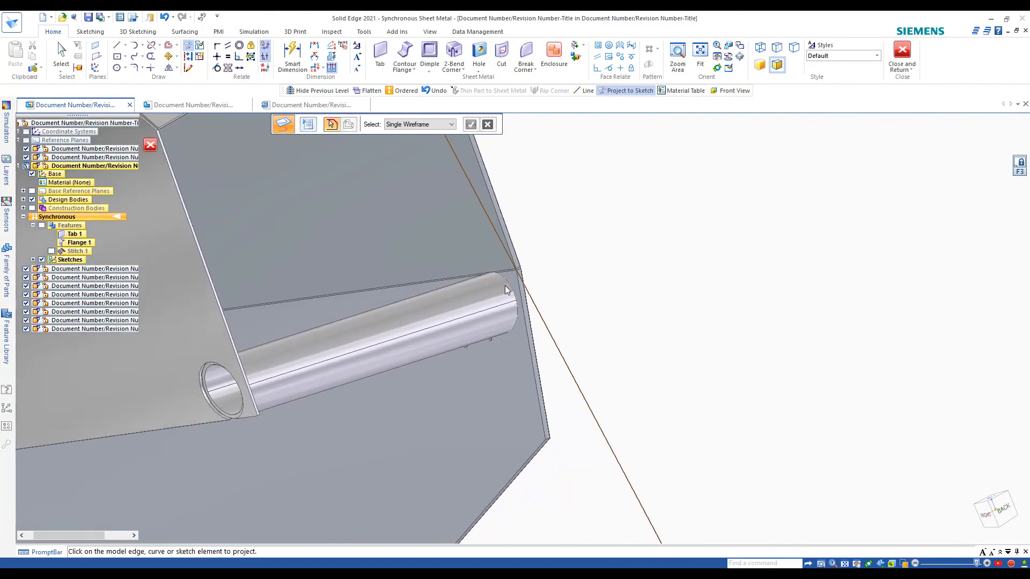
{"action": "left_click", "coordinate": [506, 282]}
{"action": "scroll", "coordinate": [633, 256], "scroll_direction": "down", "scroll_amount": 3}
{"action": "middle_click_drag", "start_coordinate": [633, 257], "coordinate": [487, 352]}
Hide the surrounding assembly components, inspect where the first projected circle crosses the bend, and end the edge projection.
{"action": "key", "text": "ctrl+shift+h"}
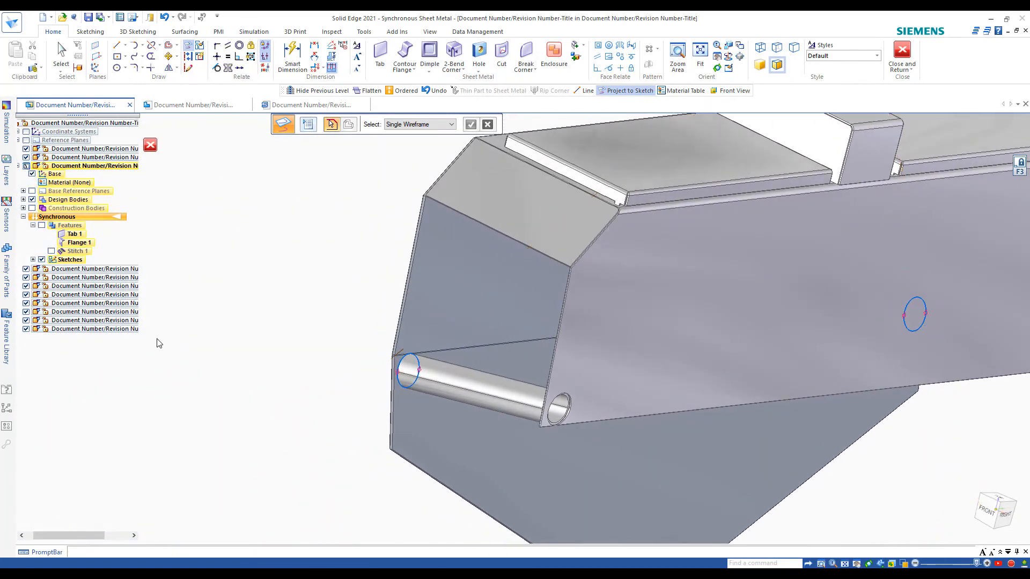
{"action": "scroll", "coordinate": [169, 331], "scroll_direction": "up", "scroll_amount": 2}
{"action": "middle_click_drag", "start_coordinate": [182, 341], "coordinate": [238, 328]}
{"action": "scroll", "coordinate": [231, 332], "scroll_direction": "up", "scroll_amount": 1}
{"action": "scroll", "coordinate": [238, 328], "scroll_direction": "up", "scroll_amount": 3}
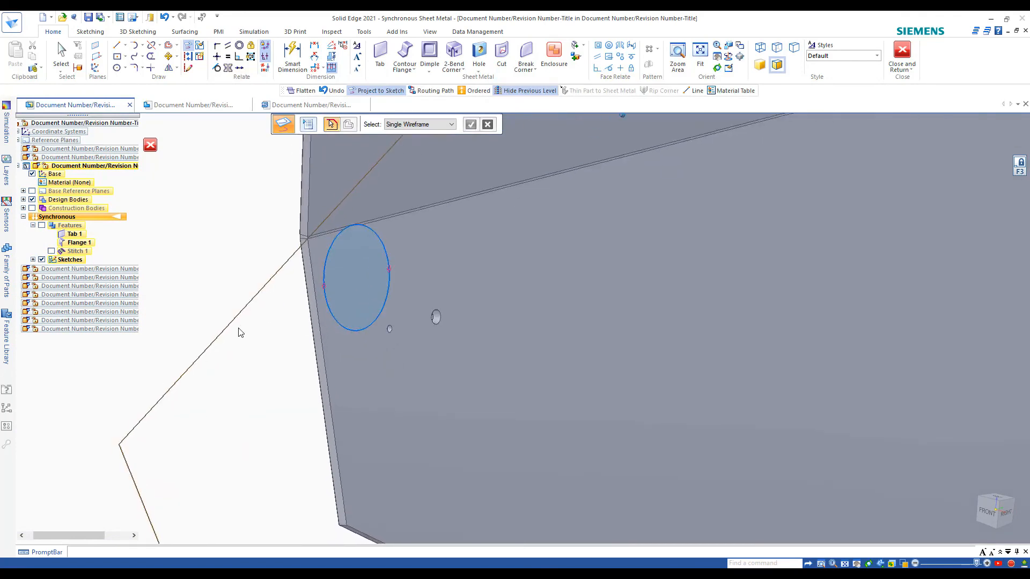
{"action": "scroll", "coordinate": [397, 268], "scroll_direction": "up", "scroll_amount": 3}
{"action": "scroll", "coordinate": [380, 247], "scroll_direction": "up", "scroll_amount": 2}
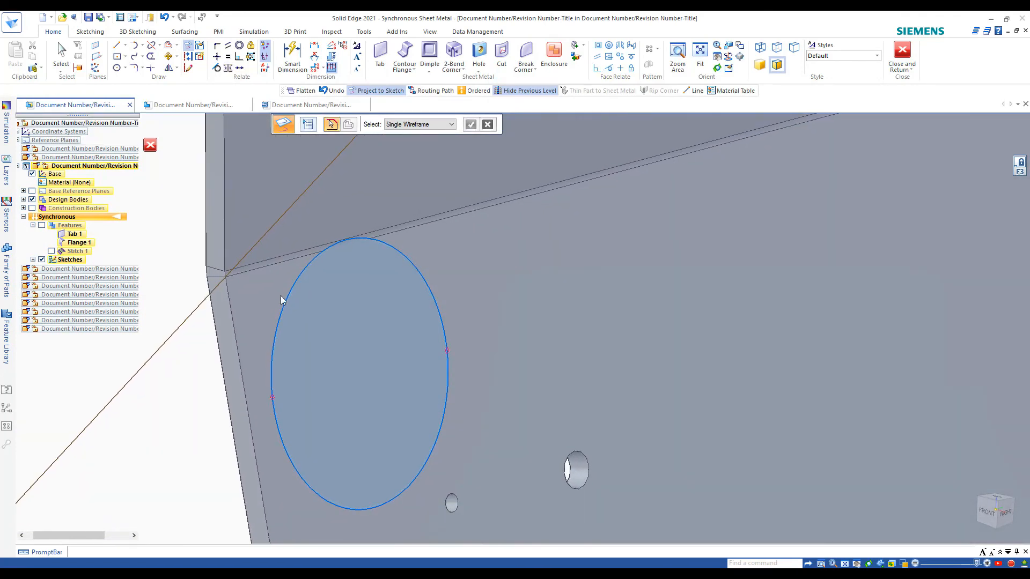
{"action": "mouse_move", "coordinate": [399, 254]}
{"action": "middle_mouse_down"}
{"action": "mouse_move", "coordinate": [369, 247]}
{"action": "mouse_move", "coordinate": [391, 239]}
{"action": "mouse_move", "coordinate": [237, 449]}
{"action": "middle_mouse_up"}
{"action": "scroll", "coordinate": [369, 246], "scroll_direction": "up", "scroll_amount": 3}
{"action": "scroll", "coordinate": [238, 449], "scroll_direction": "down", "scroll_amount": 3}
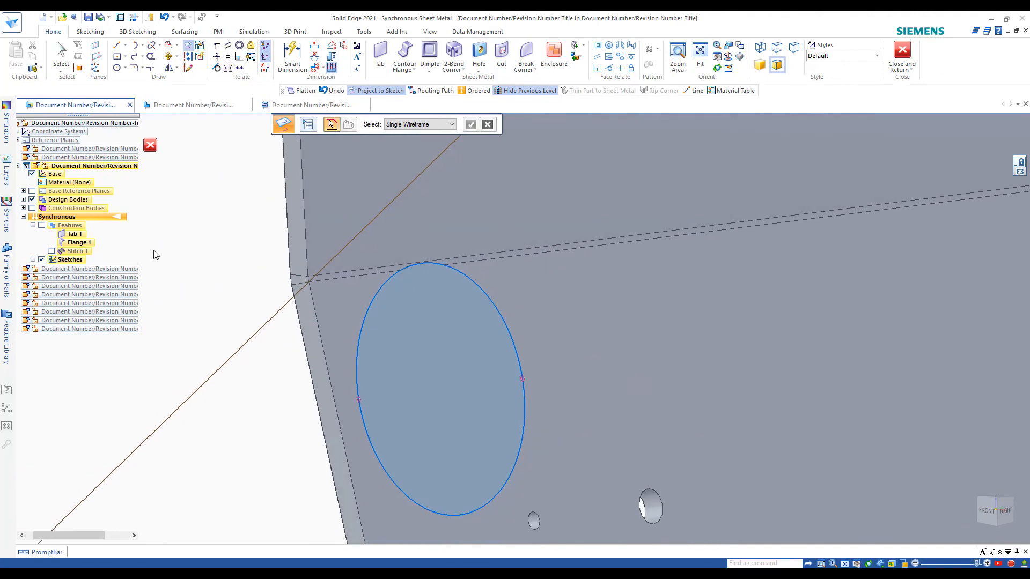
{"action": "key", "text": "Escape"}
Cut the first projected circular region through the plate and its bend, with the Wrapped Cut option enabled.
{"action": "scroll", "coordinate": [257, 293], "scroll_direction": "down", "scroll_amount": 2}
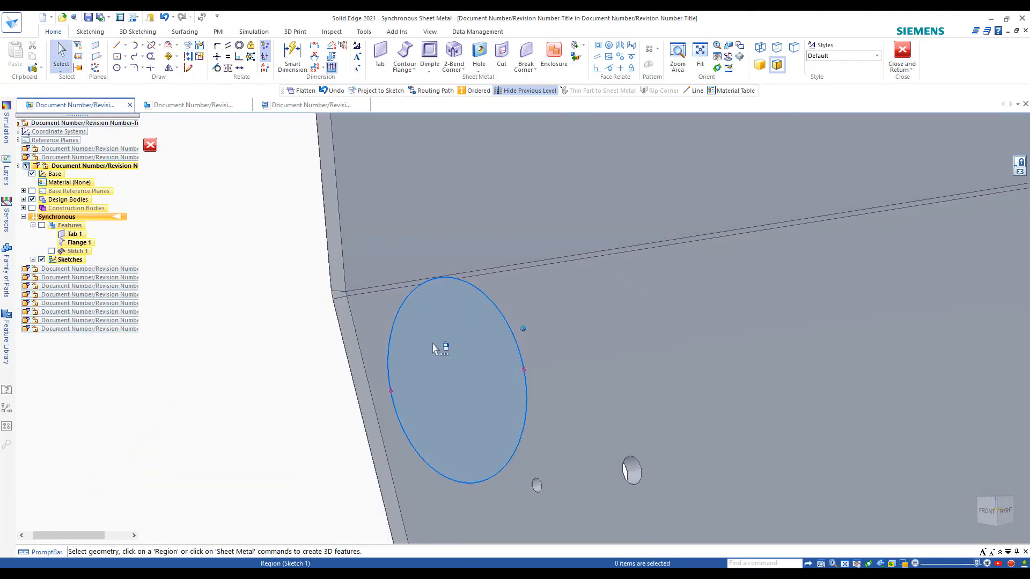
{"action": "scroll", "coordinate": [437, 349], "scroll_direction": "up", "scroll_amount": 2}
{"action": "scroll", "coordinate": [322, 225], "scroll_direction": "down", "scroll_amount": 2}
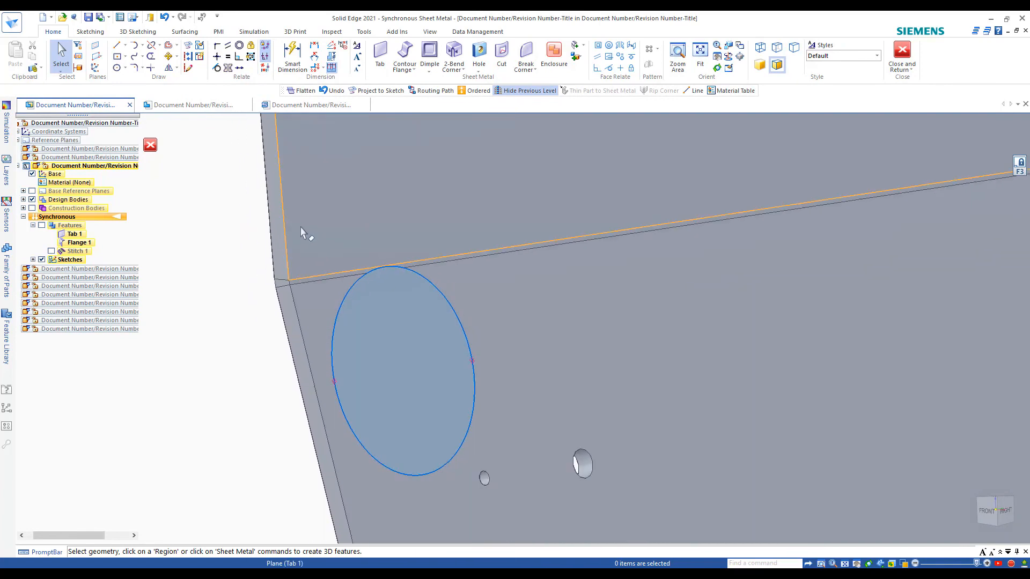
{"action": "scroll", "coordinate": [308, 237], "scroll_direction": "down", "scroll_amount": 1}
{"action": "left_click_drag", "start_coordinate": [417, 410], "coordinate": [477, 500]}
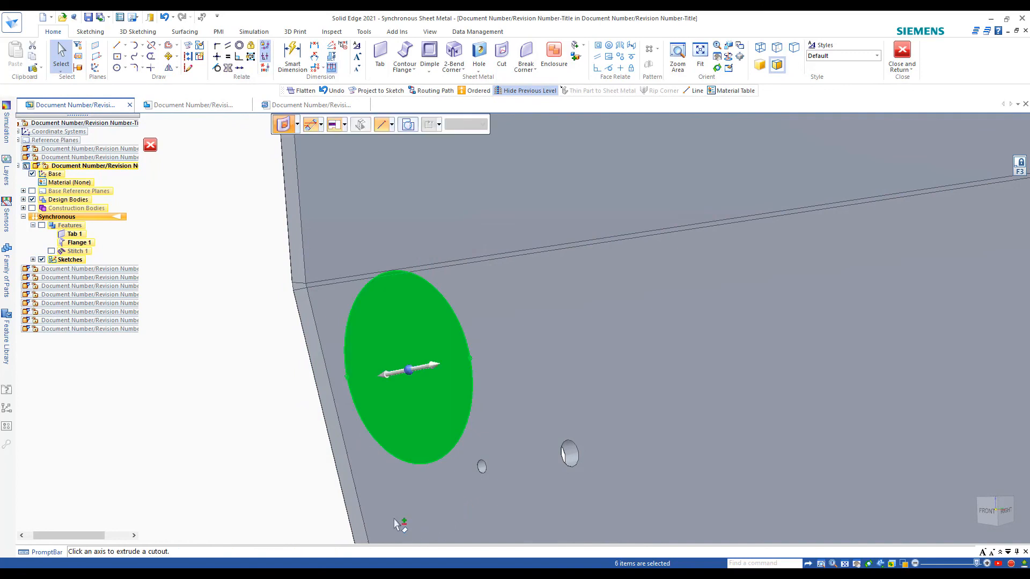
{"action": "middle_click_drag", "start_coordinate": [396, 519], "coordinate": [387, 427]}
{"action": "scroll", "coordinate": [453, 414], "scroll_direction": "up", "scroll_amount": 2}
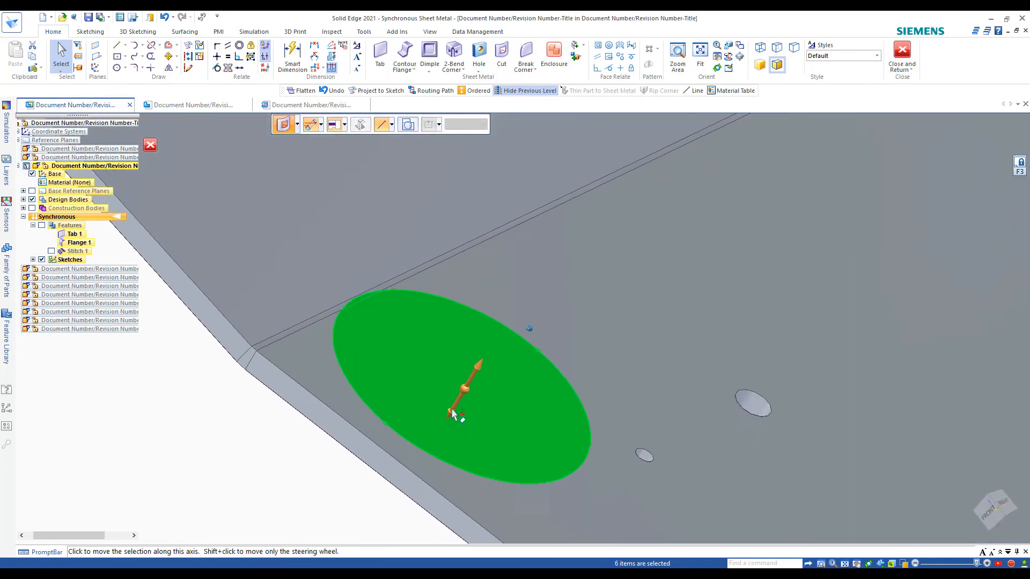
{"action": "left_click", "coordinate": [412, 127]}
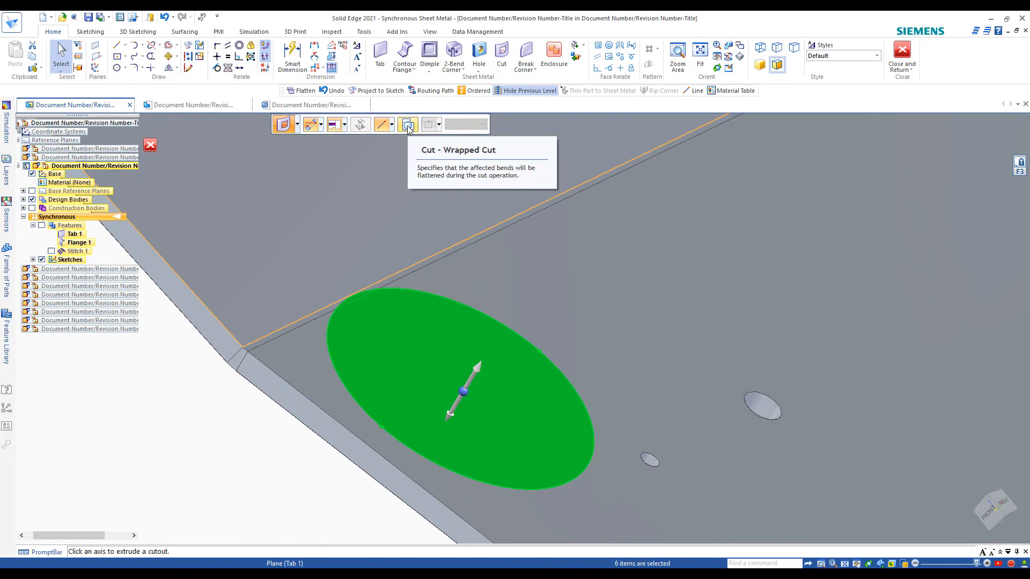
{"action": "left_click", "coordinate": [408, 126]}
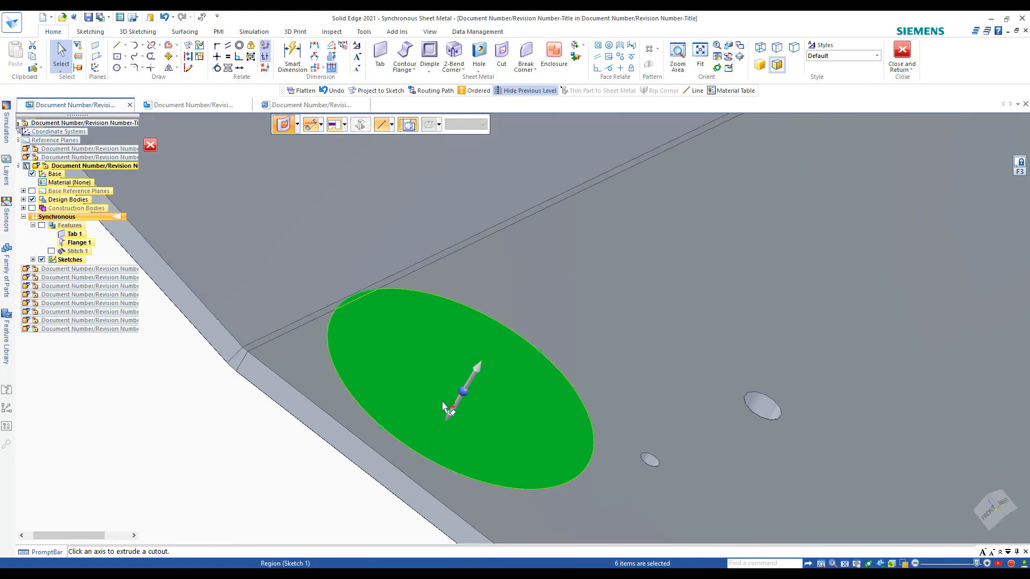
{"action": "left_click", "coordinate": [451, 418]}
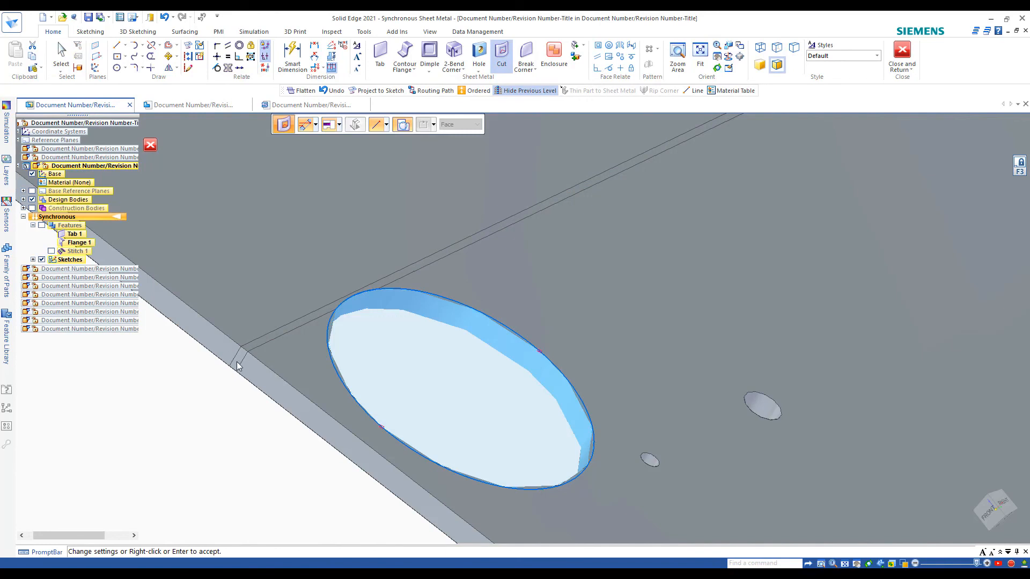
{"action": "right_click", "coordinate": [234, 460]}
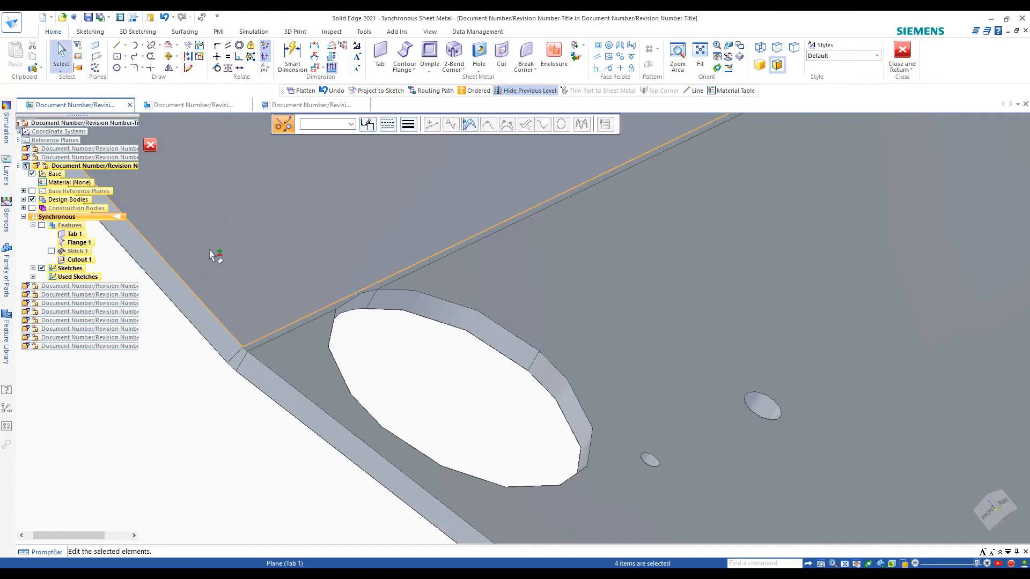
Cut the projected circular region at the bend's opposite end through the plate as a wrapped cut.
{"action": "mouse_move", "coordinate": [212, 255]}
{"action": "middle_mouse_down"}
{"action": "mouse_move", "coordinate": [188, 416]}
{"action": "mouse_move", "coordinate": [232, 428]}
{"action": "mouse_move", "coordinate": [301, 306]}
{"action": "mouse_move", "coordinate": [289, 393]}
{"action": "mouse_move", "coordinate": [683, 391]}
{"action": "mouse_move", "coordinate": [545, 440]}
{"action": "middle_mouse_up"}
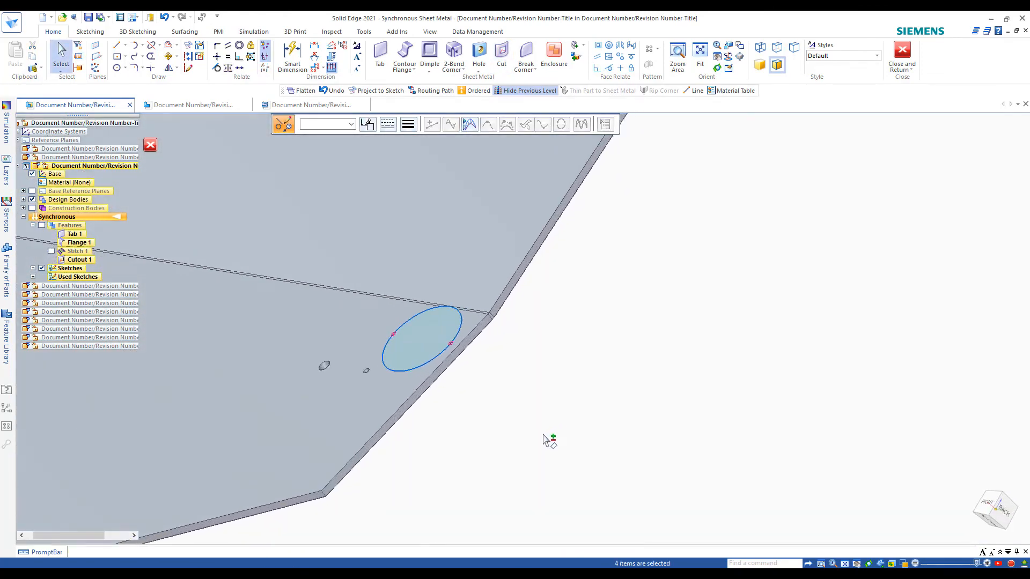
{"action": "scroll", "coordinate": [478, 338], "scroll_direction": "up", "scroll_amount": 3}
{"action": "middle_click_drag", "start_coordinate": [440, 339], "coordinate": [632, 422]}
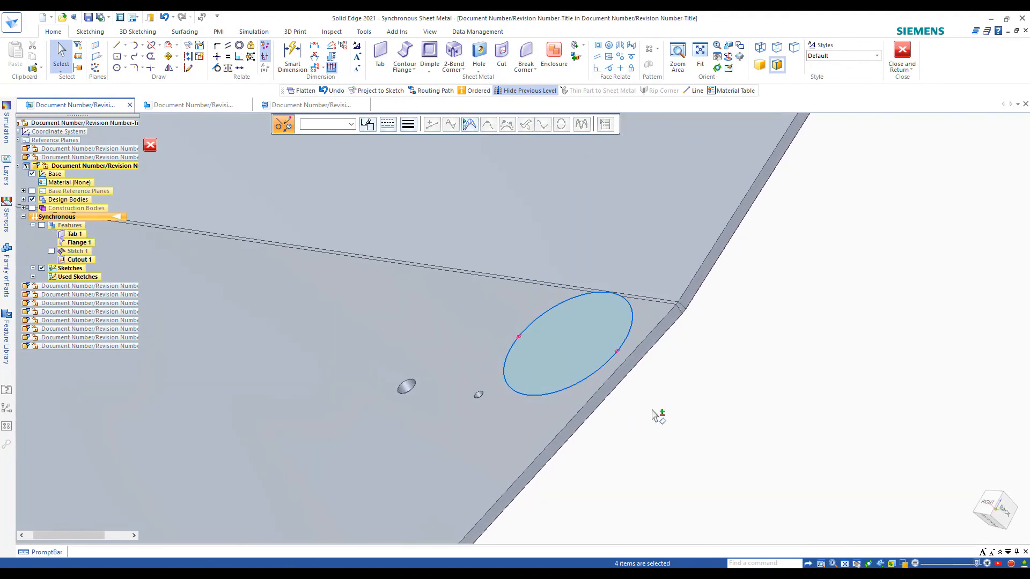
{"action": "left_click", "coordinate": [654, 414]}
{"action": "left_click_drag", "start_coordinate": [493, 250], "coordinate": [643, 449]}
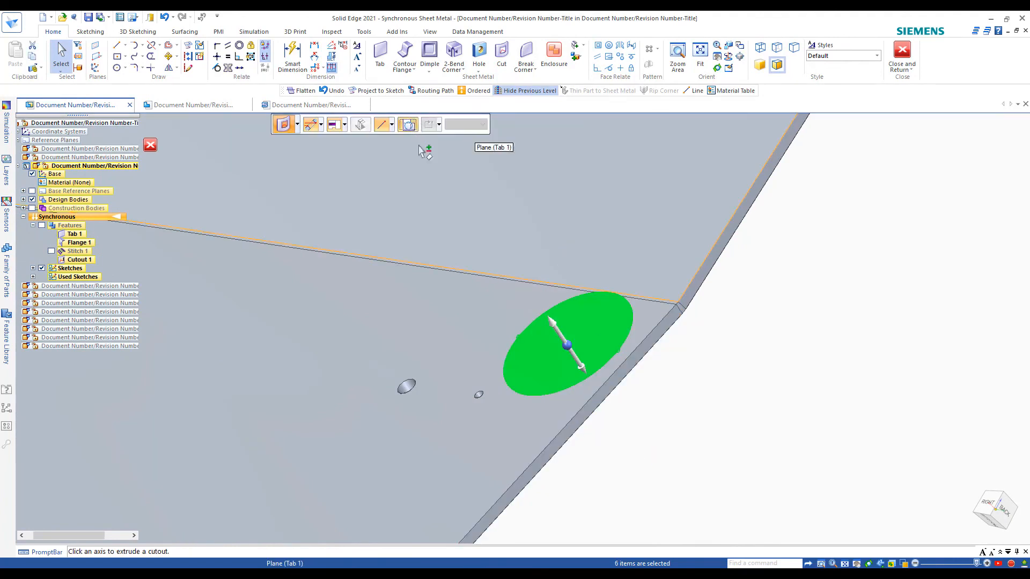
{"action": "left_click", "coordinate": [581, 367]}
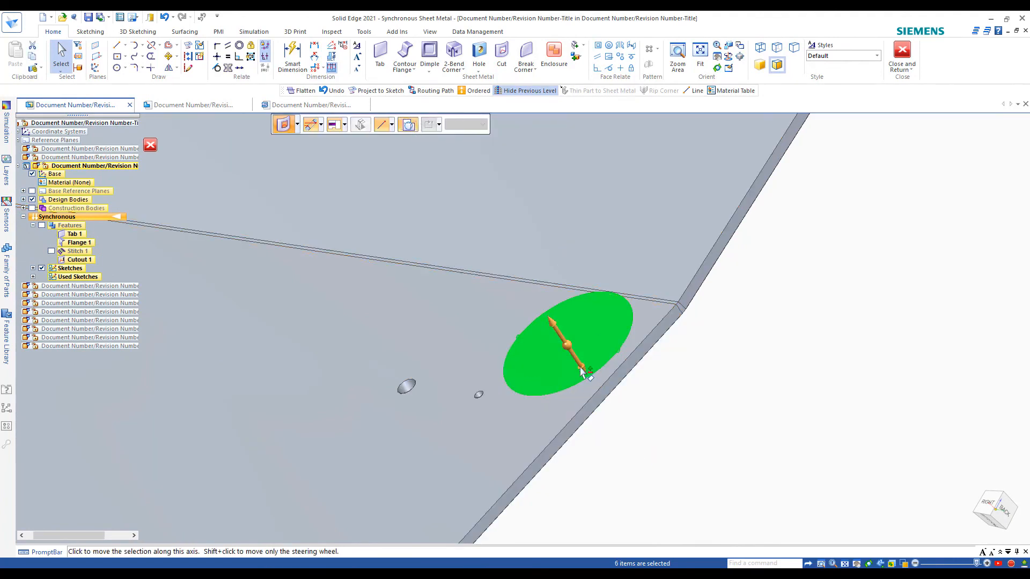
{"action": "right_click", "coordinate": [648, 422]}
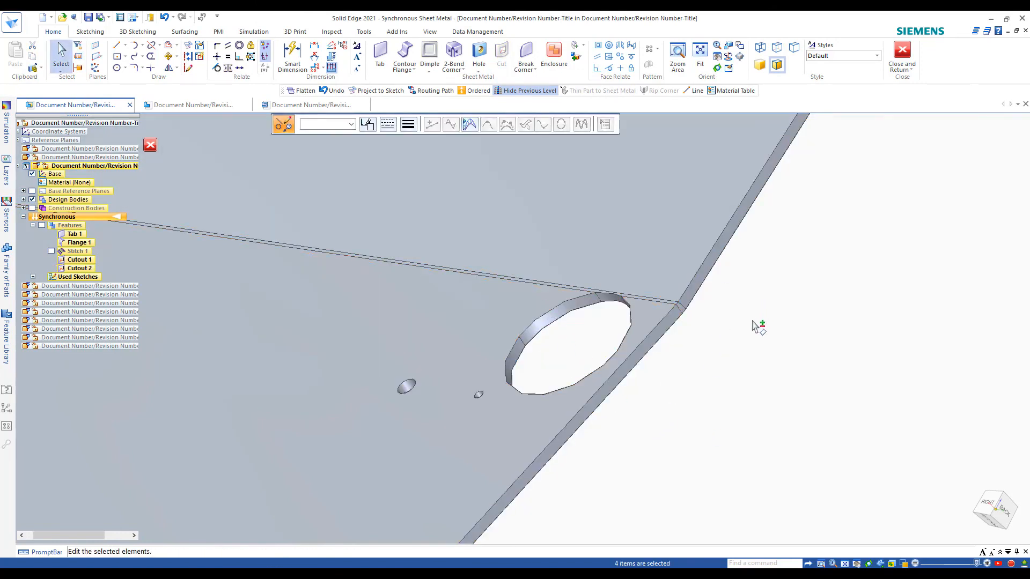
Show the surrounding assembly components again and clear the selection.
{"action": "mouse_move", "coordinate": [753, 322]}
{"action": "middle_mouse_down"}
{"action": "mouse_move", "coordinate": [281, 374]}
{"action": "mouse_move", "coordinate": [364, 393]}
{"action": "mouse_move", "coordinate": [373, 375]}
{"action": "mouse_move", "coordinate": [413, 364]}
{"action": "mouse_move", "coordinate": [414, 322]}
{"action": "middle_mouse_up"}
{"action": "mouse_move", "coordinate": [376, 350]}
{"action": "middle_mouse_down"}
{"action": "mouse_move", "coordinate": [682, 418]}
{"action": "mouse_move", "coordinate": [796, 398]}
{"action": "mouse_move", "coordinate": [848, 373]}
{"action": "mouse_move", "coordinate": [555, 465]}
{"action": "mouse_move", "coordinate": [538, 461]}
{"action": "middle_mouse_up"}
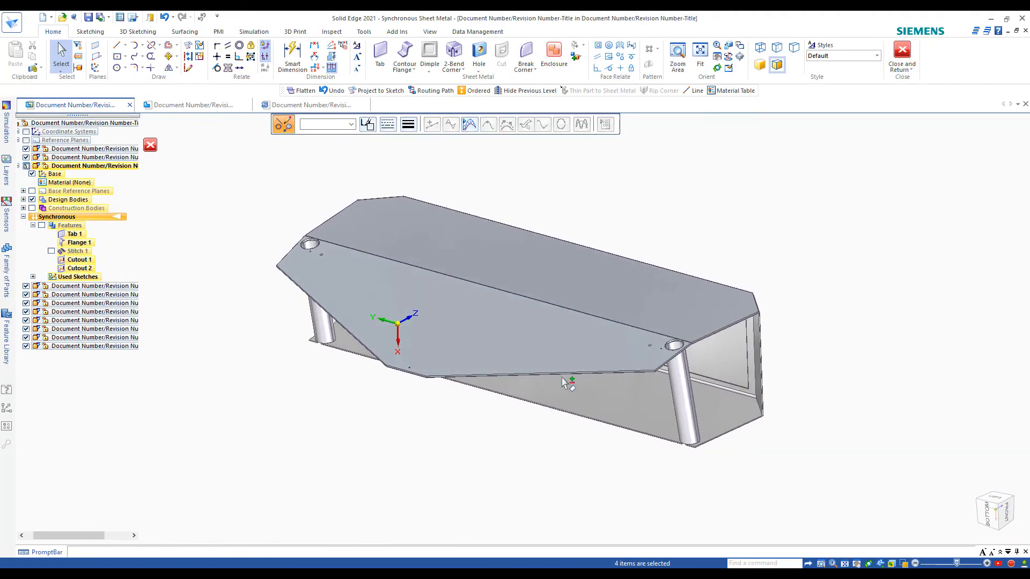
{"action": "left_click", "coordinate": [892, 299]}
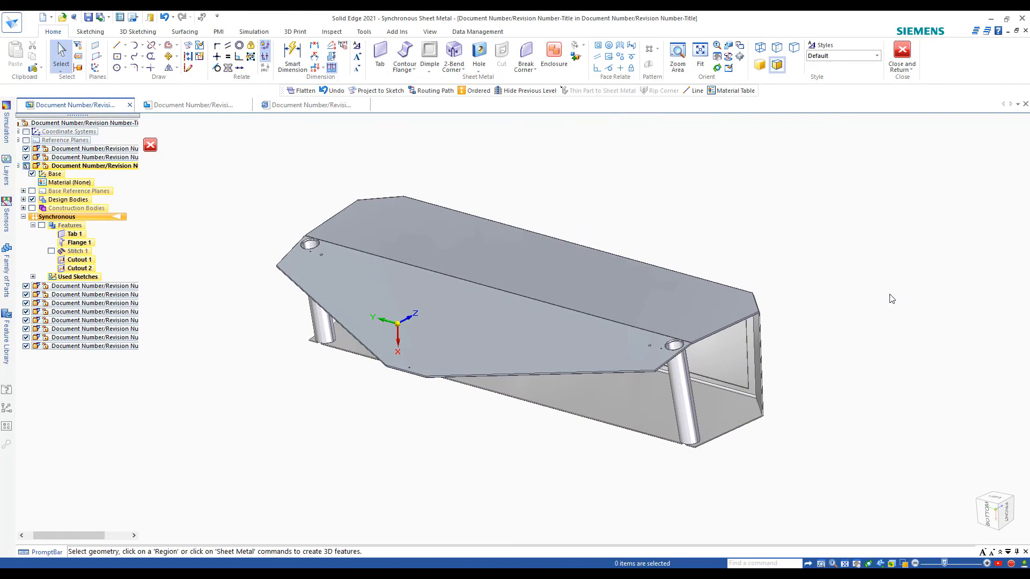
{"action": "mouse_move", "coordinate": [867, 354]}
{"action": "middle_mouse_down"}
{"action": "mouse_move", "coordinate": [846, 365]}
{"action": "mouse_move", "coordinate": [886, 339]}
{"action": "mouse_move", "coordinate": [890, 348]}
{"action": "mouse_move", "coordinate": [835, 340]}
{"action": "mouse_move", "coordinate": [886, 349]}
{"action": "middle_mouse_up"}
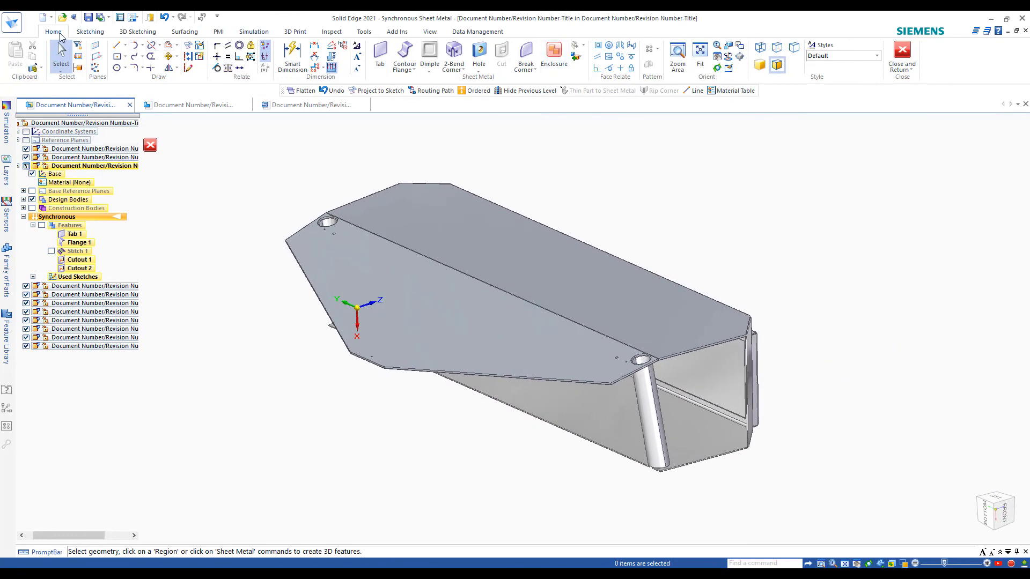